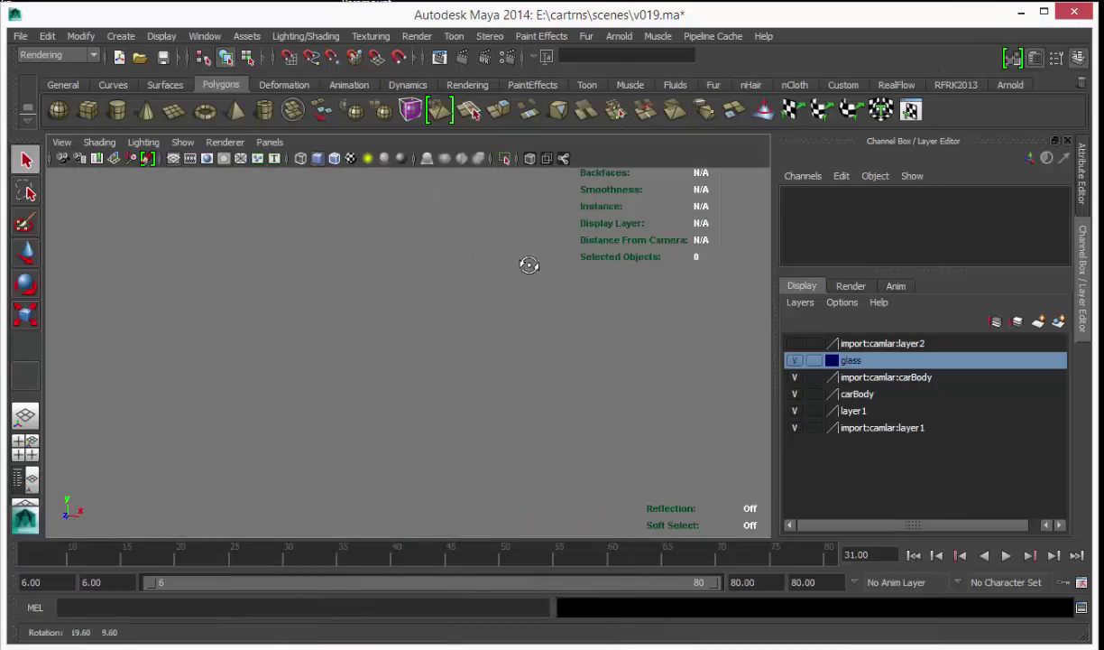
# Step: Examine the refinery street with its storage tanks and the robot in the perspective view
pyautogui.keyDown('alt'); pyautogui.moveTo(525, 263); pyautogui.dragTo(290, 289, button='middle'); pyautogui.keyUp('alt')
pyautogui.keyDown('alt'); pyautogui.moveTo(290, 288); pyautogui.dragTo(794, 295, button='right'); pyautogui.keyUp('alt')
pyautogui.keyDown('alt'); pyautogui.moveTo(317, 342); pyautogui.dragTo(297, 350, button='middle'); pyautogui.keyUp('alt')
pyautogui.keyDown('alt'); pyautogui.moveTo(298, 352); pyautogui.dragTo(885, 310, button='right'); pyautogui.keyUp('alt')
pyautogui.keyDown('alt'); pyautogui.moveTo(271, 343); pyautogui.dragTo(578, 326, button='middle'); pyautogui.keyUp('alt')
pyautogui.keyDown('alt'); pyautogui.moveTo(577, 327); pyautogui.dragTo(444, 370); pyautogui.keyUp('alt')
pyautogui.keyDown('alt'); pyautogui.moveTo(444, 370); pyautogui.dragTo(428, 374, button='middle'); pyautogui.keyUp('alt')
pyautogui.keyDown('alt'); pyautogui.moveTo(429, 374); pyautogui.dragTo(434, 348, button='right'); pyautogui.keyUp('alt')
pyautogui.keyDown('alt'); pyautogui.moveTo(435, 349); pyautogui.dragTo(482, 328, button='middle'); pyautogui.keyUp('alt')
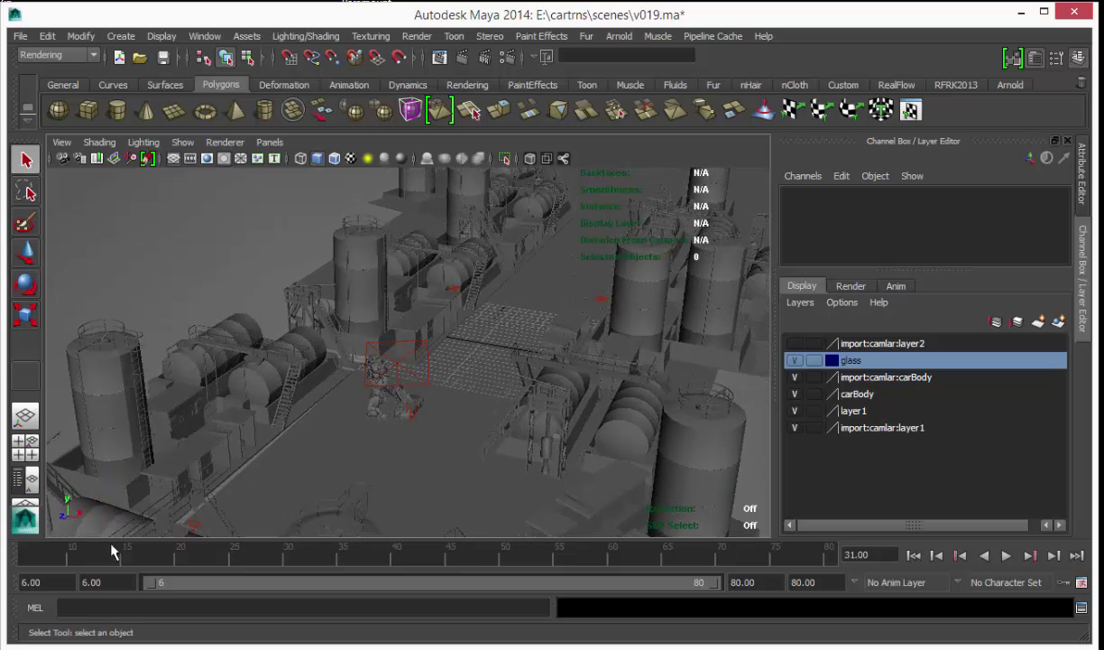
# Step: Switch to the browser, review the TF3DM pages for the R8, petroleum refinery and Optimus models, and return to Maya
pyautogui.hotkey('alt', 'Tab')
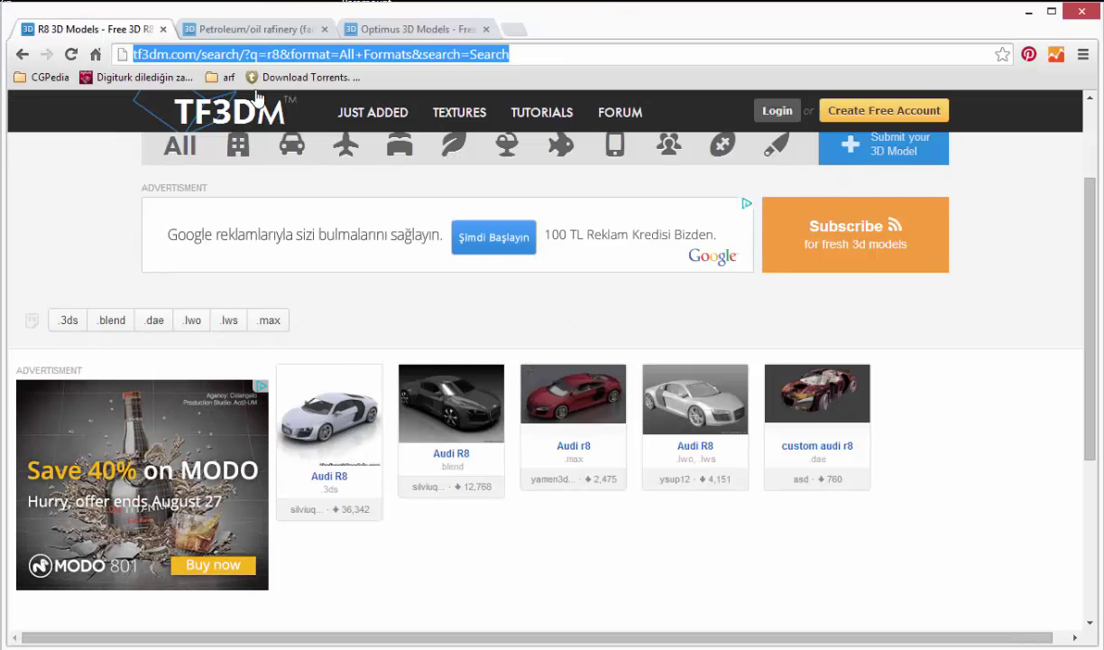
pyautogui.click(269, 35)
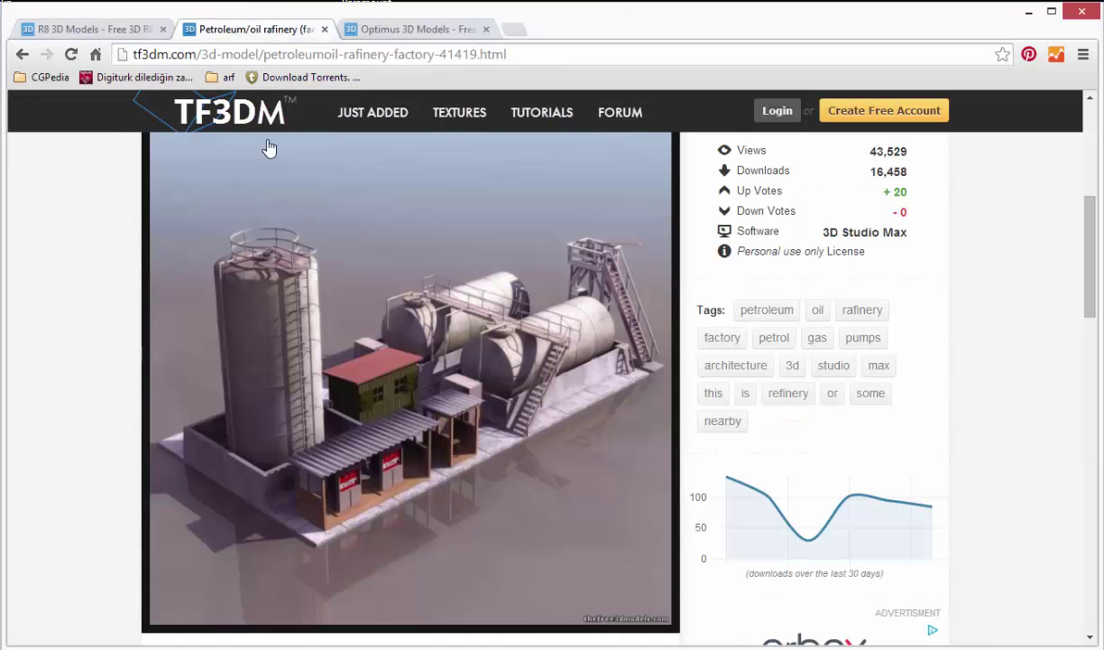
pyautogui.click(392, 32)
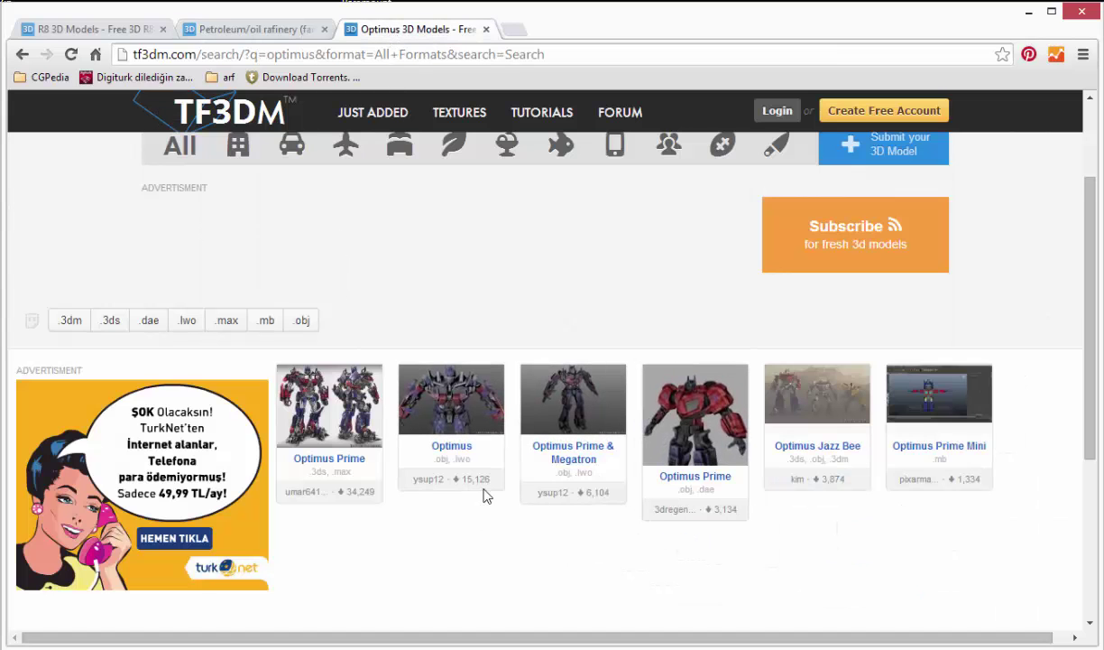
pyautogui.click(90, 34)
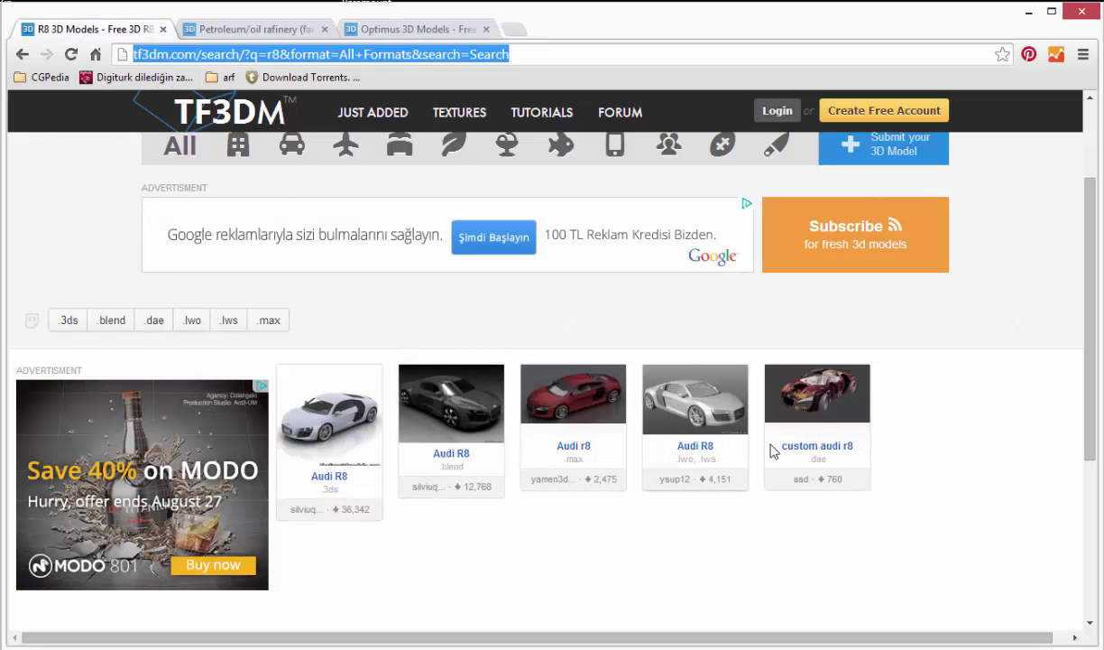
pyautogui.click(1027, 12)
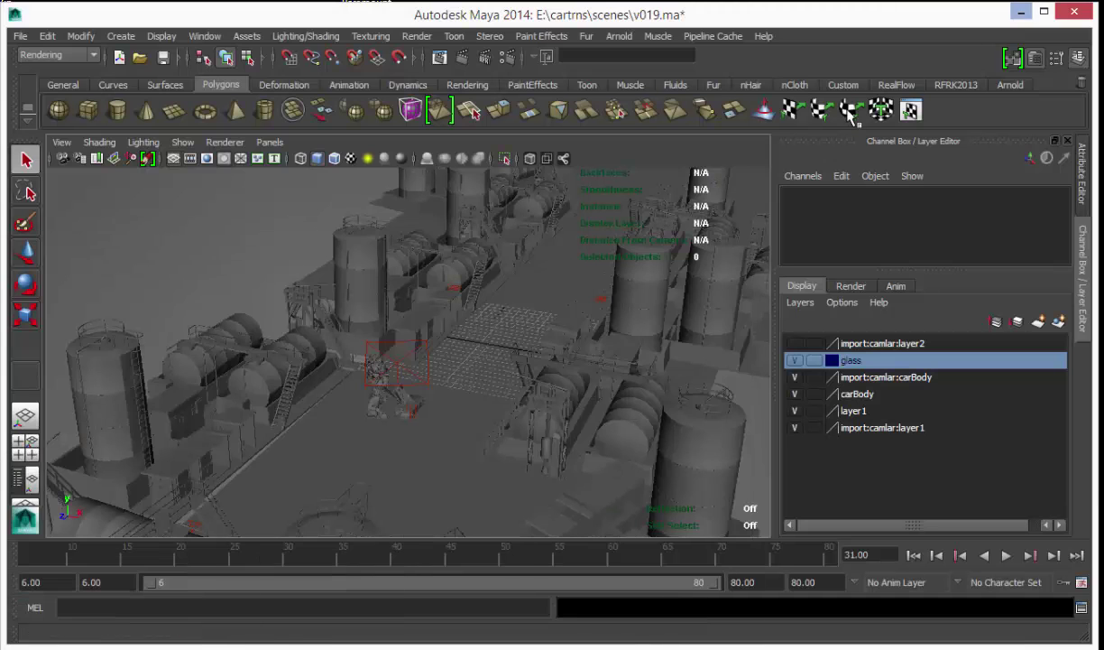
# Step: Examine the area around the robot and street, and select an area light beside the storage tanks
pyautogui.keyDown('alt'); pyautogui.moveTo(403, 372); pyautogui.dragTo(468, 316, button='middle'); pyautogui.keyUp('alt')
pyautogui.keyDown('alt'); pyautogui.moveTo(394, 322); pyautogui.dragTo(633, 293, button='right'); pyautogui.keyUp('alt')
pyautogui.keyDown('alt'); pyautogui.moveTo(634, 293); pyautogui.dragTo(699, 257); pyautogui.keyUp('alt')
pyautogui.keyDown('alt'); pyautogui.moveTo(428, 395); pyautogui.dragTo(440, 403, button='middle'); pyautogui.keyUp('alt')
pyautogui.keyDown('alt'); pyautogui.moveTo(440, 403); pyautogui.dragTo(405, 499); pyautogui.keyUp('alt')
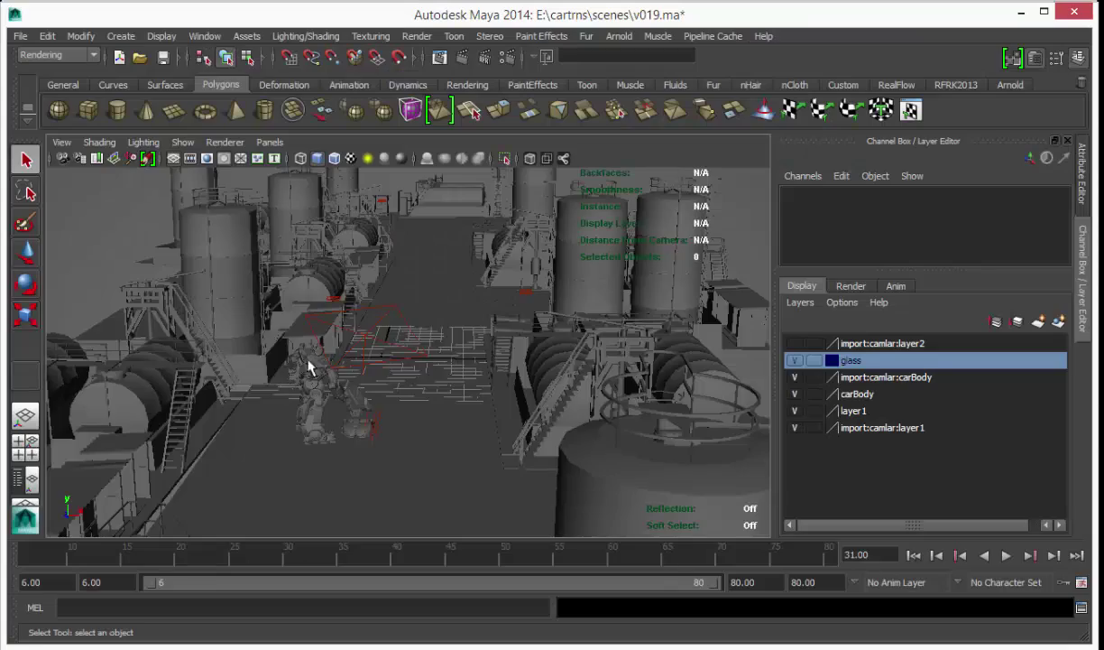
pyautogui.keyDown('alt'); pyautogui.moveTo(360, 322); pyautogui.dragTo(357, 365); pyautogui.keyUp('alt')
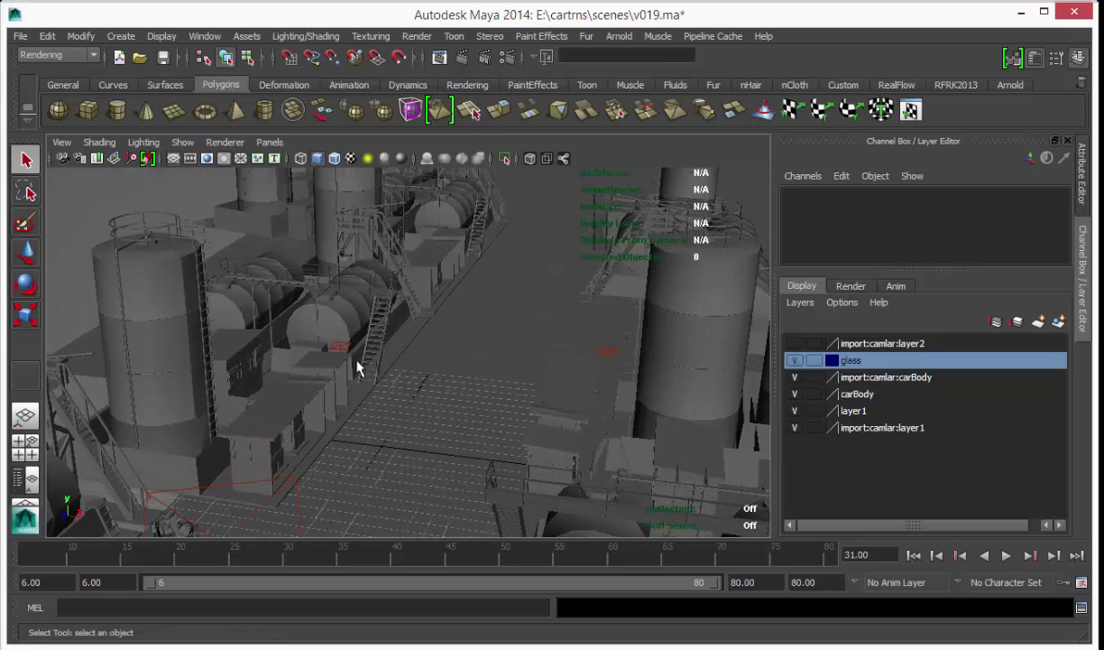
pyautogui.keyDown('alt'); pyautogui.moveTo(358, 364); pyautogui.dragTo(323, 397, button='middle'); pyautogui.keyUp('alt')
pyautogui.click(323, 397)
pyautogui.click(325, 388)
pyautogui.keyDown('alt'); pyautogui.moveTo(327, 389); pyautogui.dragTo(372, 232); pyautogui.keyUp('alt')
# Step: Select transform1 in the Outliner and display its aiSky attributes
pyautogui.hotkey('shift', 'o')
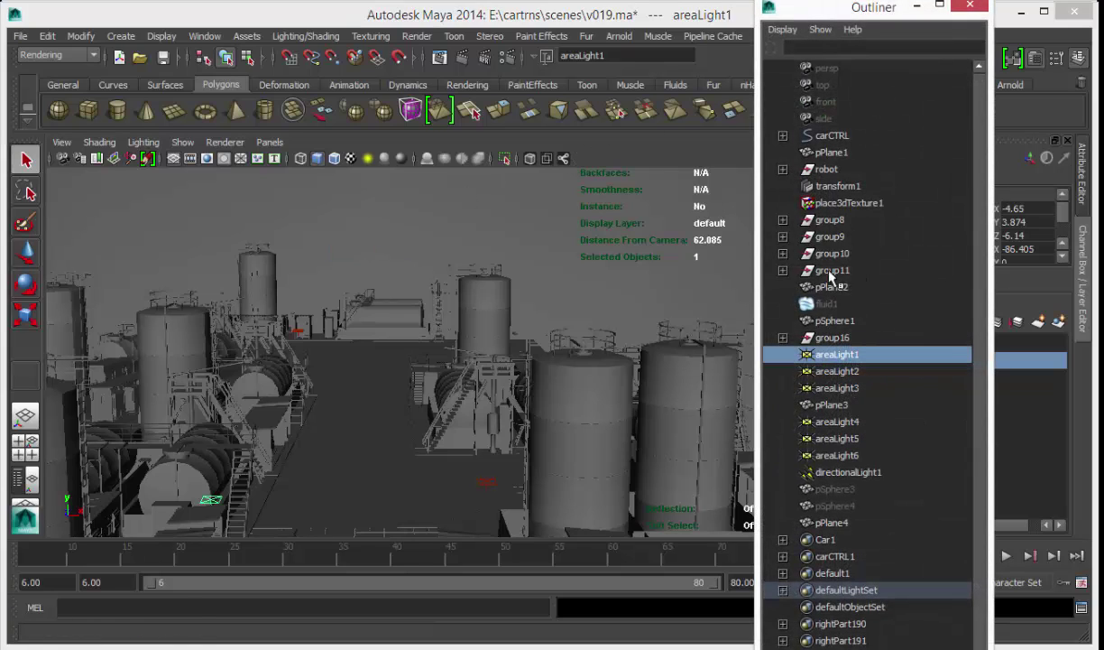
pyautogui.click(917, 6)
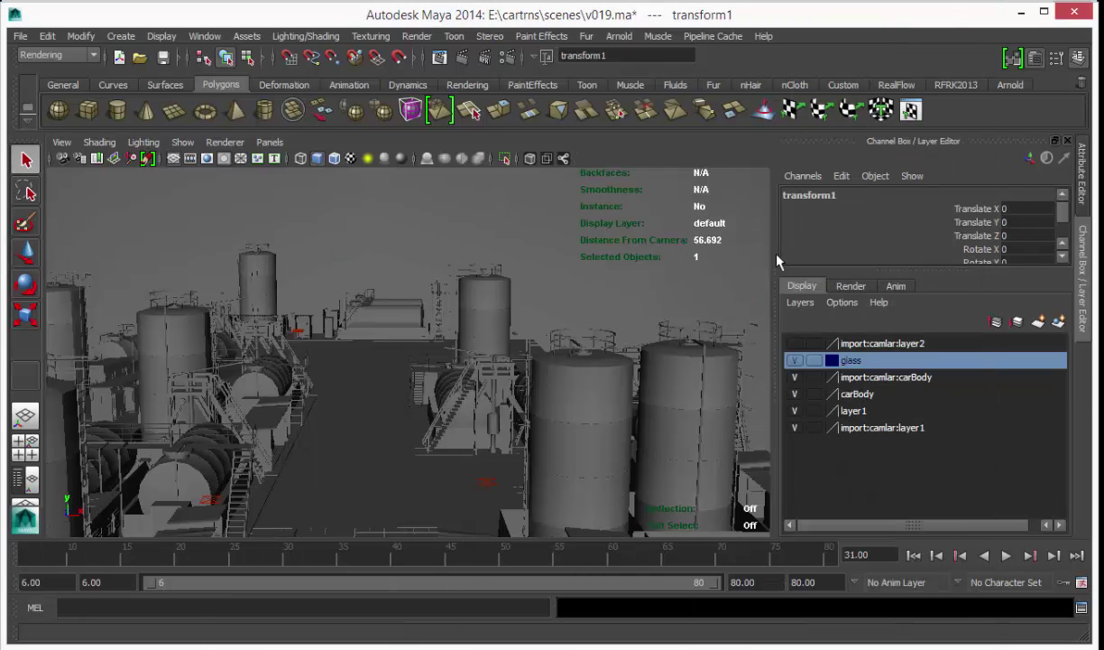
pyautogui.hotkey('ctrl', 'a')
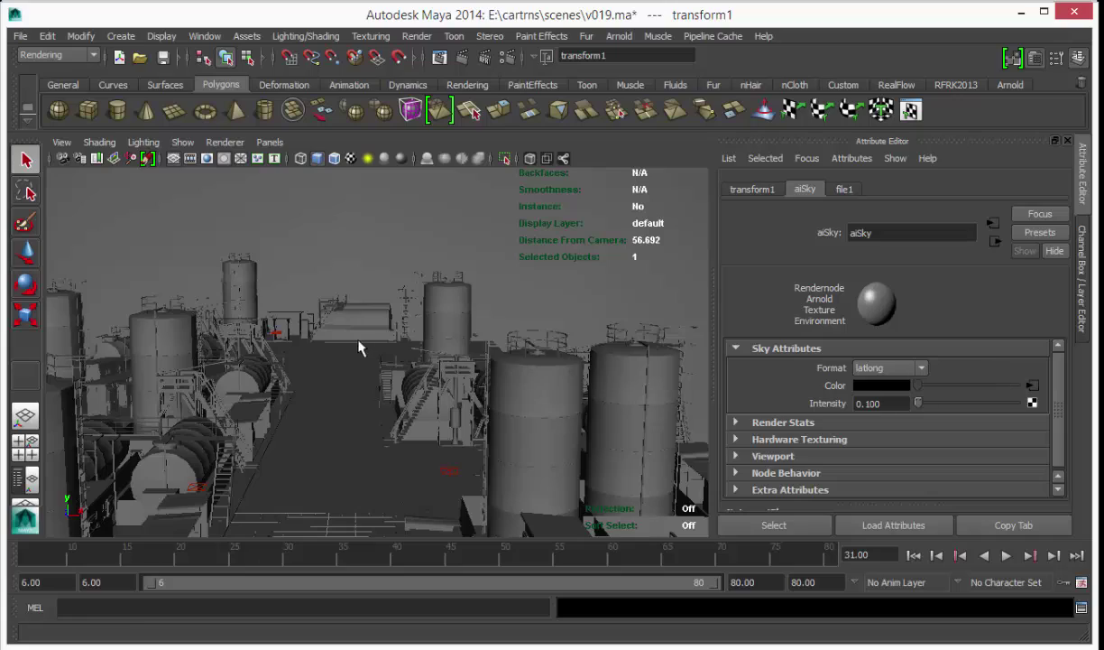
# Step: Open the image file node connected to the sky's color and check its image name
pyautogui.keyDown('alt'); pyautogui.moveTo(346, 359); pyautogui.dragTo(488, 142); pyautogui.keyUp('alt')
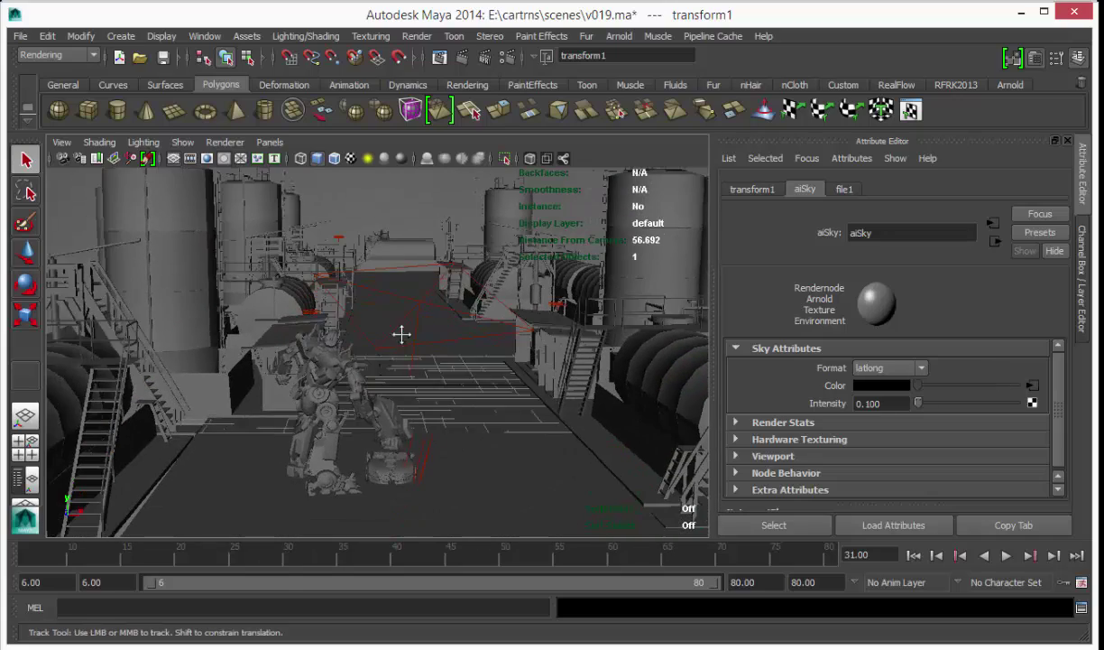
pyautogui.keyDown('alt'); pyautogui.moveTo(403, 346); pyautogui.dragTo(418, 253); pyautogui.keyUp('alt')
pyautogui.keyDown('alt'); pyautogui.moveTo(418, 252); pyautogui.dragTo(408, 260, button='right'); pyautogui.keyUp('alt')
pyautogui.keyDown('alt'); pyautogui.moveTo(408, 259); pyautogui.dragTo(489, 249); pyautogui.keyUp('alt')
pyautogui.keyDown('alt'); pyautogui.moveTo(489, 250); pyautogui.dragTo(467, 286, button='middle'); pyautogui.keyUp('alt')
pyautogui.click(1031, 386)
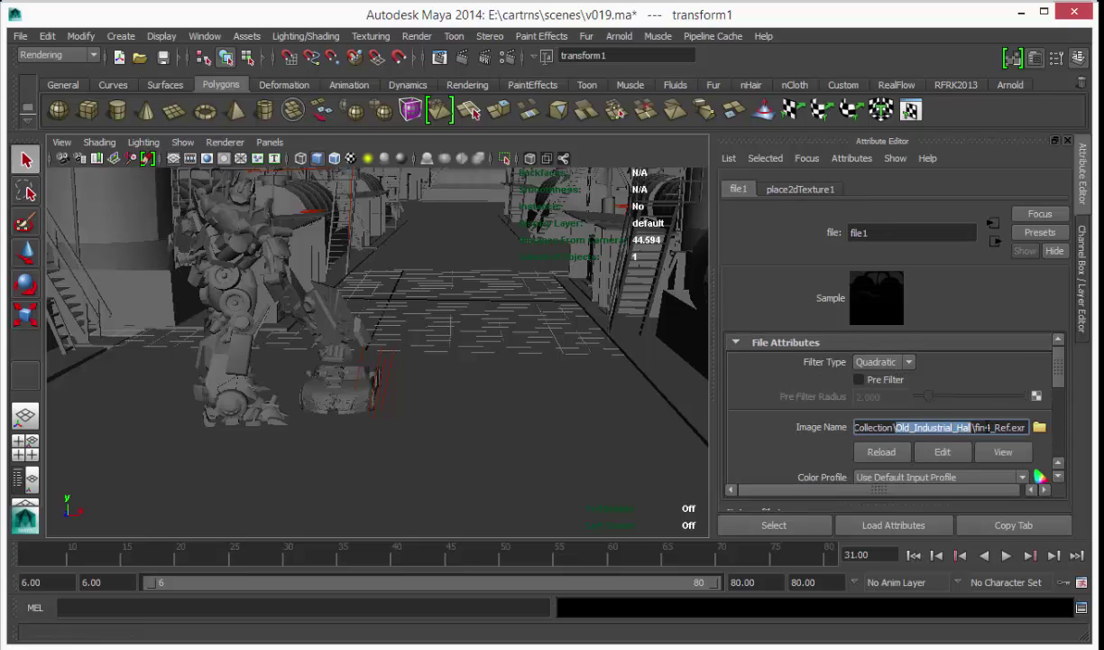
# Step: Select an armor piece on the robot's arm above the car and frame it in the view
pyautogui.click(557, 210)
pyautogui.keyDown('alt'); pyautogui.moveTo(492, 280); pyautogui.dragTo(411, 293); pyautogui.keyUp('alt')
pyautogui.keyDown('alt'); pyautogui.moveTo(410, 294); pyautogui.dragTo(313, 285, button='right'); pyautogui.keyUp('alt')
pyautogui.keyDown('alt'); pyautogui.moveTo(313, 286); pyautogui.dragTo(457, 326); pyautogui.keyUp('alt')
pyautogui.keyDown('alt'); pyautogui.moveTo(457, 335); pyautogui.dragTo(431, 335, button='right'); pyautogui.keyUp('alt')
pyautogui.click(346, 287)
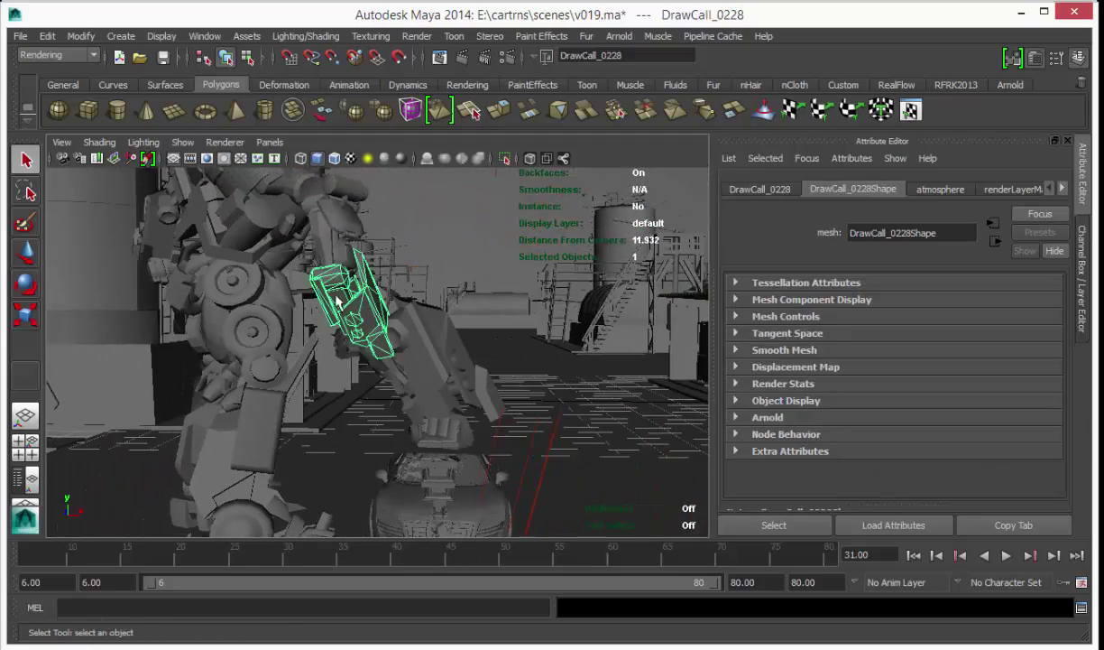
pyautogui.keyDown('alt'); pyautogui.moveTo(346, 287); pyautogui.dragTo(290, 311); pyautogui.keyUp('alt')
pyautogui.press('f')
# Step: Examine the robot's arm from other angles and the broken front of the car beneath it
pyautogui.keyDown('alt'); pyautogui.moveTo(526, 274); pyautogui.dragTo(397, 299); pyautogui.keyUp('alt')
pyautogui.keyDown('alt'); pyautogui.moveTo(500, 350); pyautogui.dragTo(461, 362, button='right'); pyautogui.keyUp('alt')
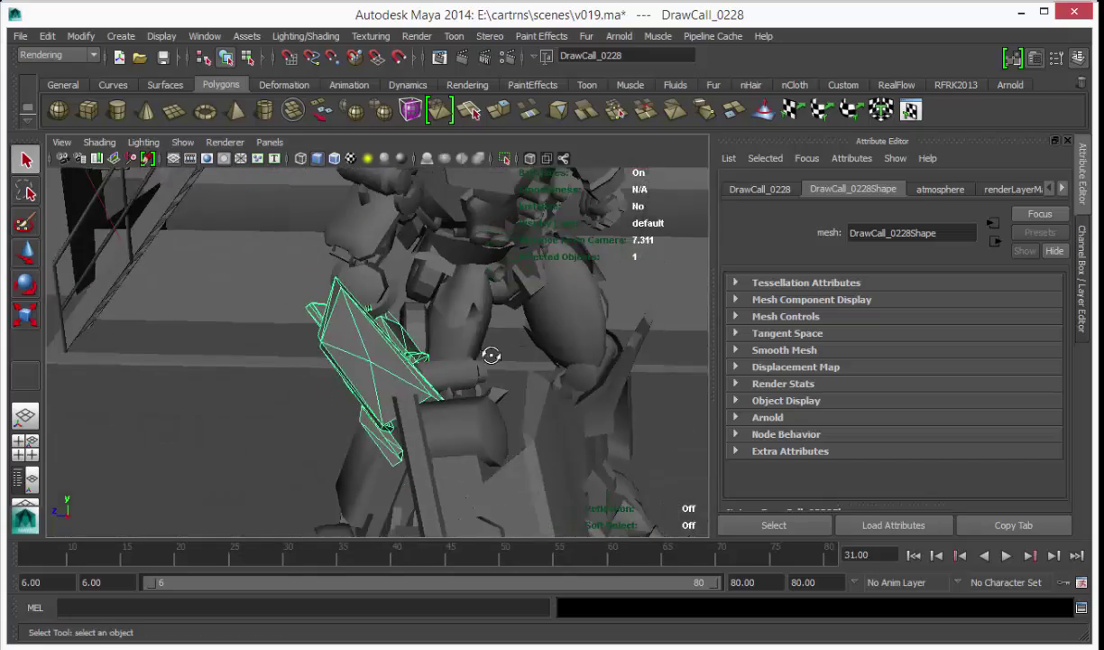
pyautogui.keyDown('alt'); pyautogui.moveTo(461, 363); pyautogui.dragTo(519, 316); pyautogui.keyUp('alt')
pyautogui.keyDown('alt'); pyautogui.moveTo(520, 316); pyautogui.dragTo(282, 152, button='middle'); pyautogui.keyUp('alt')
pyautogui.keyDown('alt'); pyautogui.moveTo(368, 332); pyautogui.dragTo(456, 327); pyautogui.keyUp('alt')
pyautogui.keyDown('alt'); pyautogui.moveTo(374, 395); pyautogui.dragTo(388, 287, button='middle'); pyautogui.keyUp('alt')
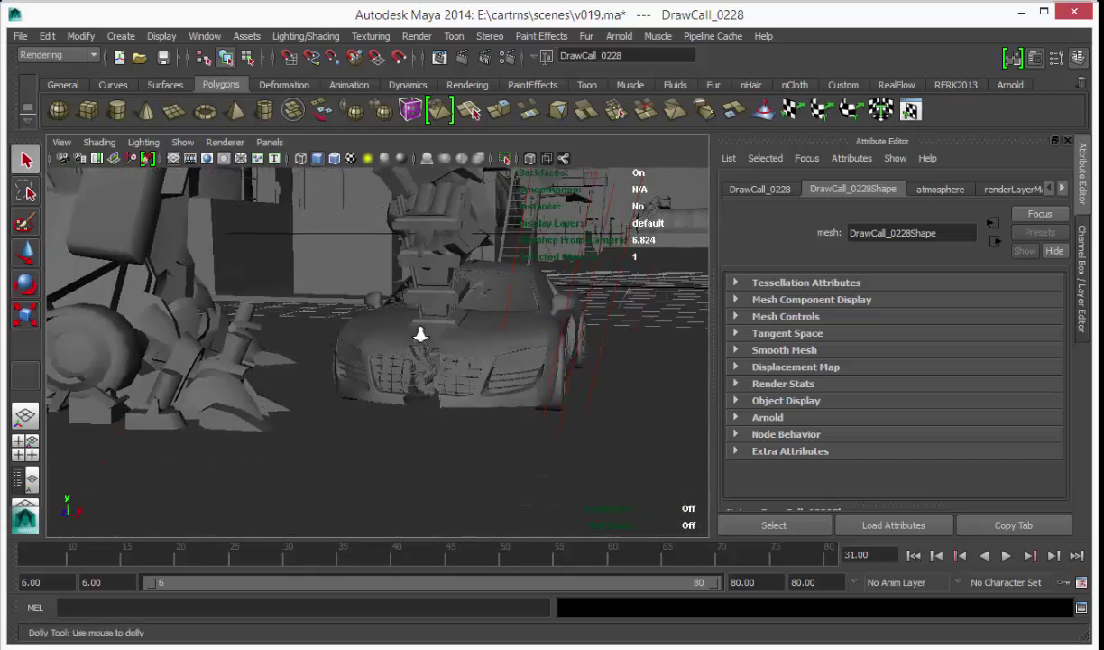
pyautogui.keyDown('alt'); pyautogui.moveTo(400, 331); pyautogui.dragTo(494, 330, button='right'); pyautogui.keyUp('alt')
pyautogui.keyDown('alt'); pyautogui.moveTo(474, 281); pyautogui.dragTo(528, 231); pyautogui.keyUp('alt')
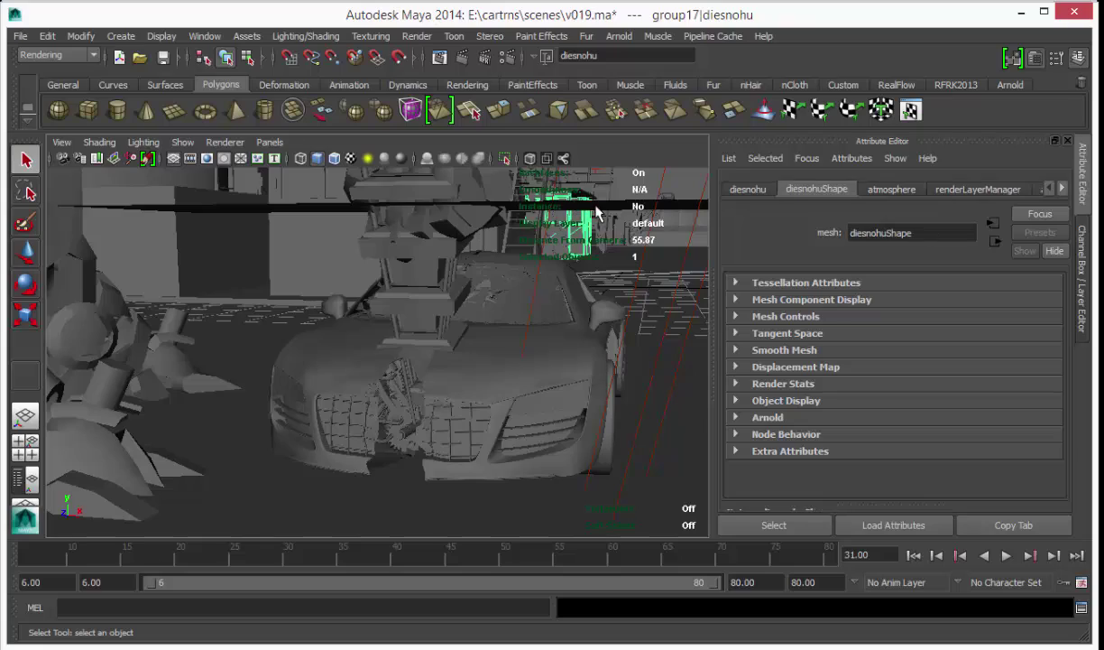
# Step: Select the segmented arm section that cuts into the car's hood and inspect it from several angles
pyautogui.click(512, 275)
pyautogui.click(429, 290)
pyautogui.keyDown('alt'); pyautogui.moveTo(545, 283); pyautogui.dragTo(287, 332); pyautogui.keyUp('alt')
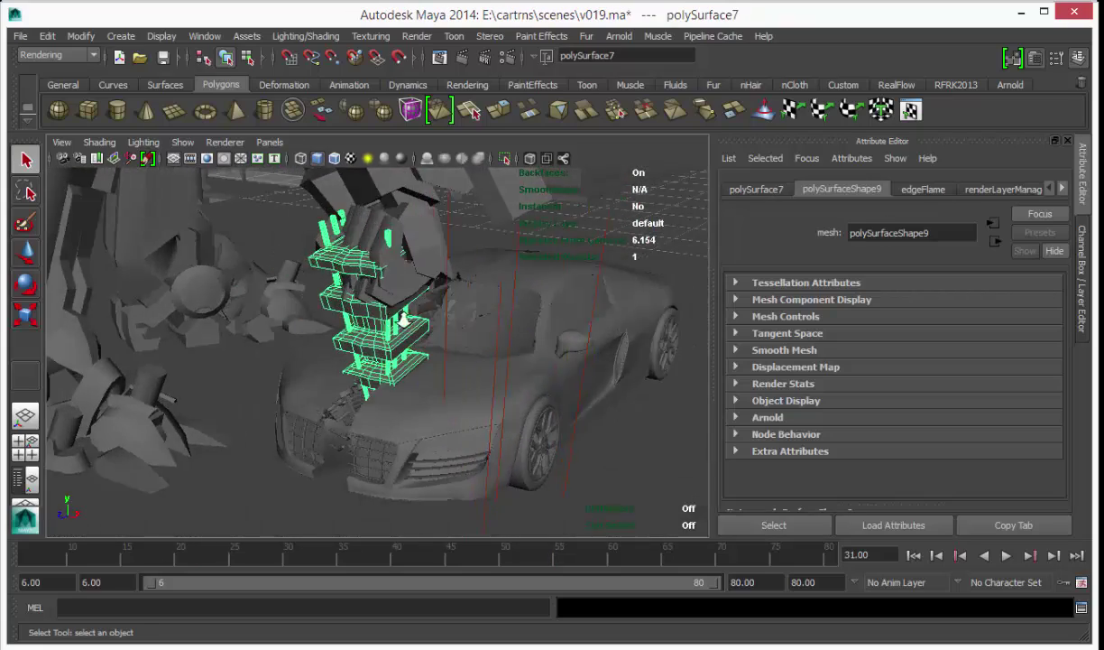
pyautogui.keyDown('alt'); pyautogui.moveTo(469, 334); pyautogui.dragTo(633, 335, button='right'); pyautogui.keyUp('alt')
pyautogui.keyDown('alt'); pyautogui.moveTo(633, 334); pyautogui.dragTo(442, 353); pyautogui.keyUp('alt')
pyautogui.scroll(-3, 557, 358)
pyautogui.keyDown('alt'); pyautogui.moveTo(557, 358); pyautogui.dragTo(291, 354); pyautogui.keyUp('alt')
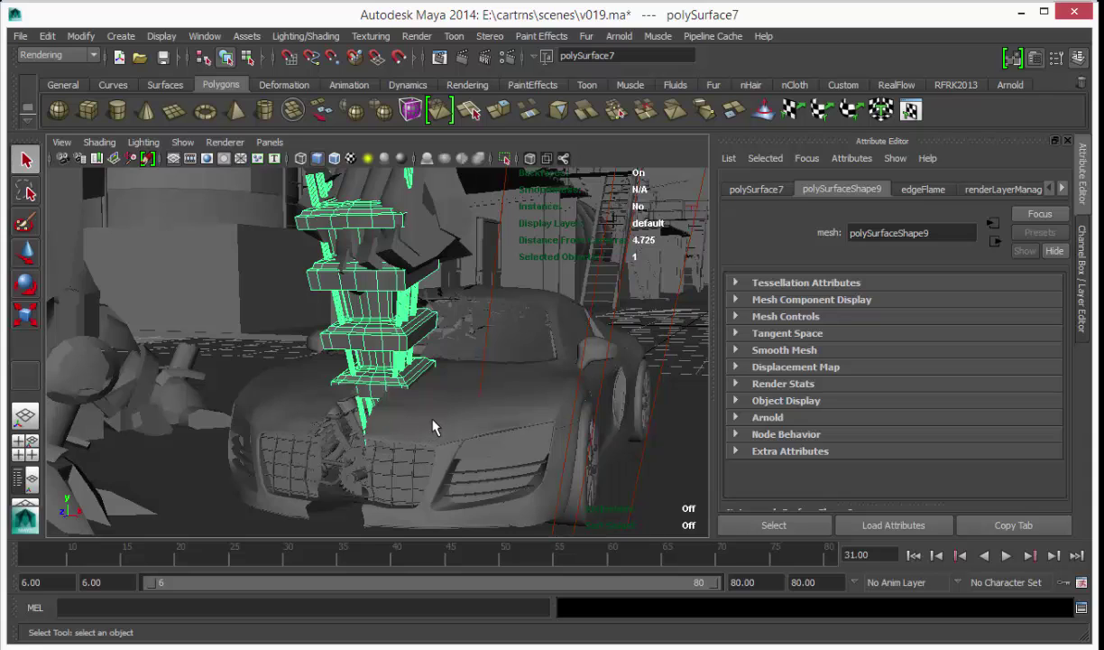
# Step: Show all object types in the viewport and inspect the split front of the car
pyautogui.click(185, 142)
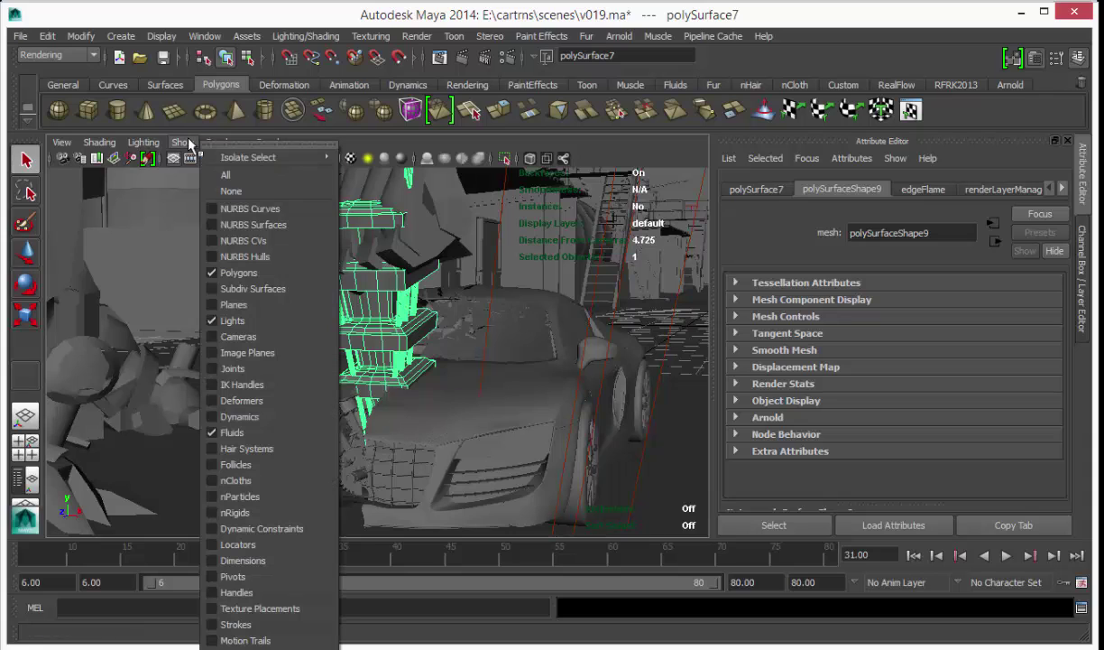
pyautogui.click(230, 173)
pyautogui.keyDown('alt'); pyautogui.moveTo(416, 368); pyautogui.dragTo(534, 348); pyautogui.keyUp('alt')
pyautogui.keyDown('alt'); pyautogui.moveTo(547, 341); pyautogui.dragTo(524, 309, button='right'); pyautogui.keyUp('alt')
pyautogui.keyDown('alt'); pyautogui.moveTo(510, 291); pyautogui.dragTo(252, 414); pyautogui.keyUp('alt')
# Step: Select the body meshes on either side of the car's split to inspect the separate halves
pyautogui.click(503, 303)
pyautogui.keyDown('shift'); pyautogui.click(269, 300); pyautogui.keyUp('shift')
pyautogui.click(252, 414)
pyautogui.click(483, 398)
pyautogui.moveTo(483, 399)
pyautogui.keyDown('alt'); pyautogui.mouseDown()
pyautogui.moveTo(456, 432)
pyautogui.moveTo(480, 424)
pyautogui.moveTo(464, 385)
pyautogui.moveTo(483, 402)
pyautogui.moveTo(458, 401)
pyautogui.moveTo(454, 390)
pyautogui.moveTo(461, 397)
pyautogui.mouseUp(); pyautogui.keyUp('alt')
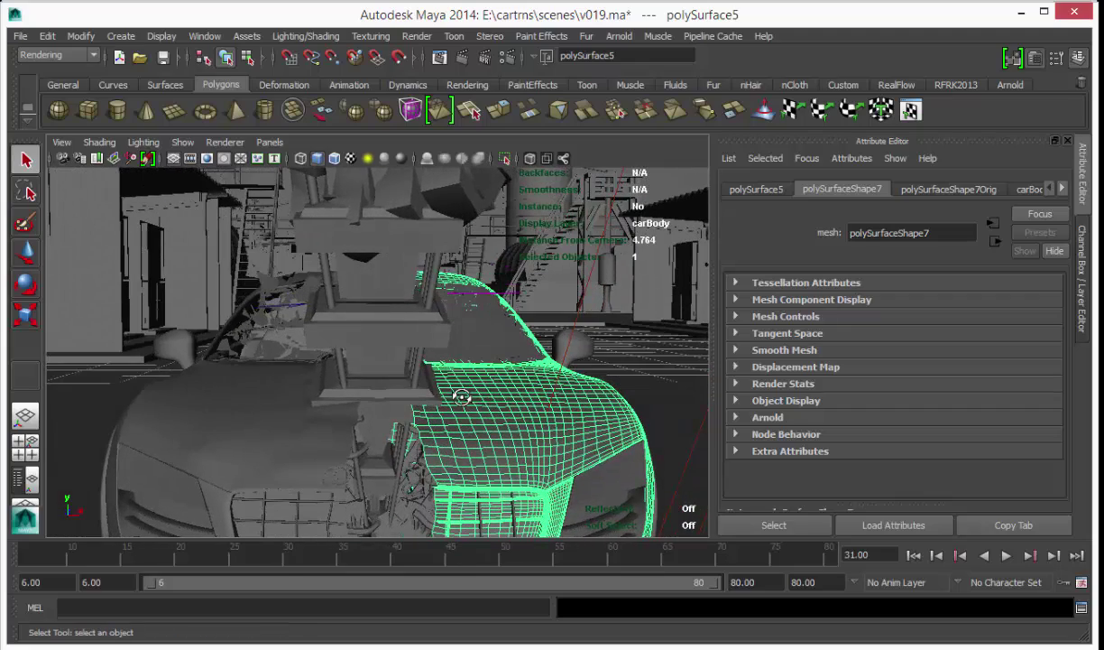
pyautogui.keyDown('alt'); pyautogui.moveTo(410, 352); pyautogui.dragTo(374, 256); pyautogui.keyUp('alt')
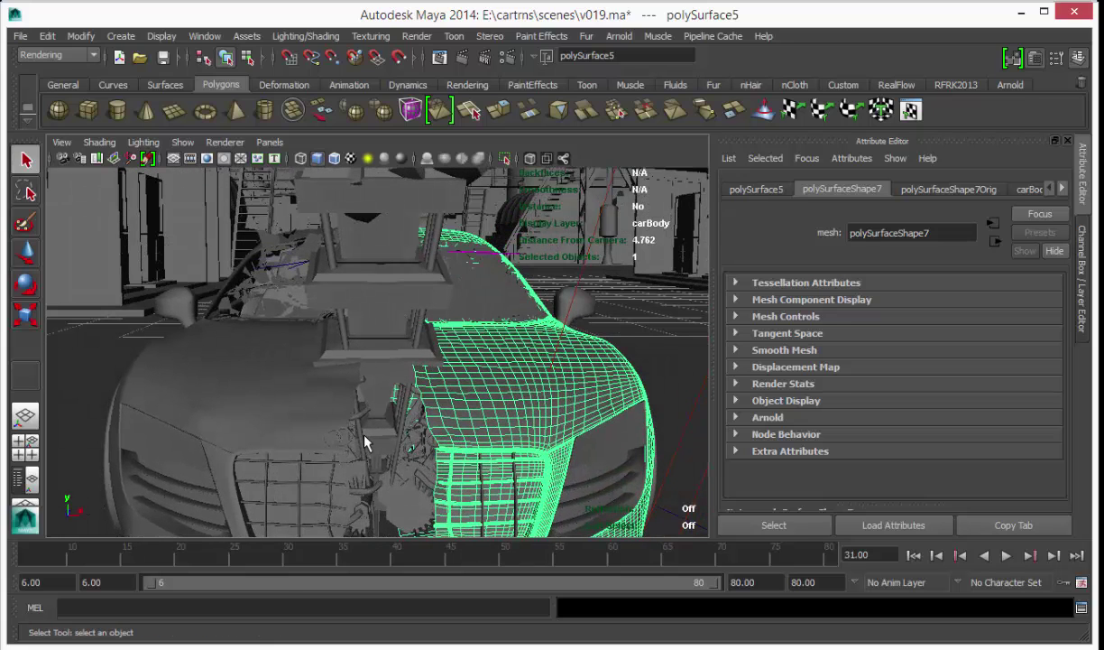
# Step: Expand the carCTRL and Car groups in the Outliner, then select rightPart and inspect that half of the car
pyautogui.hotkey('shift', 'o')
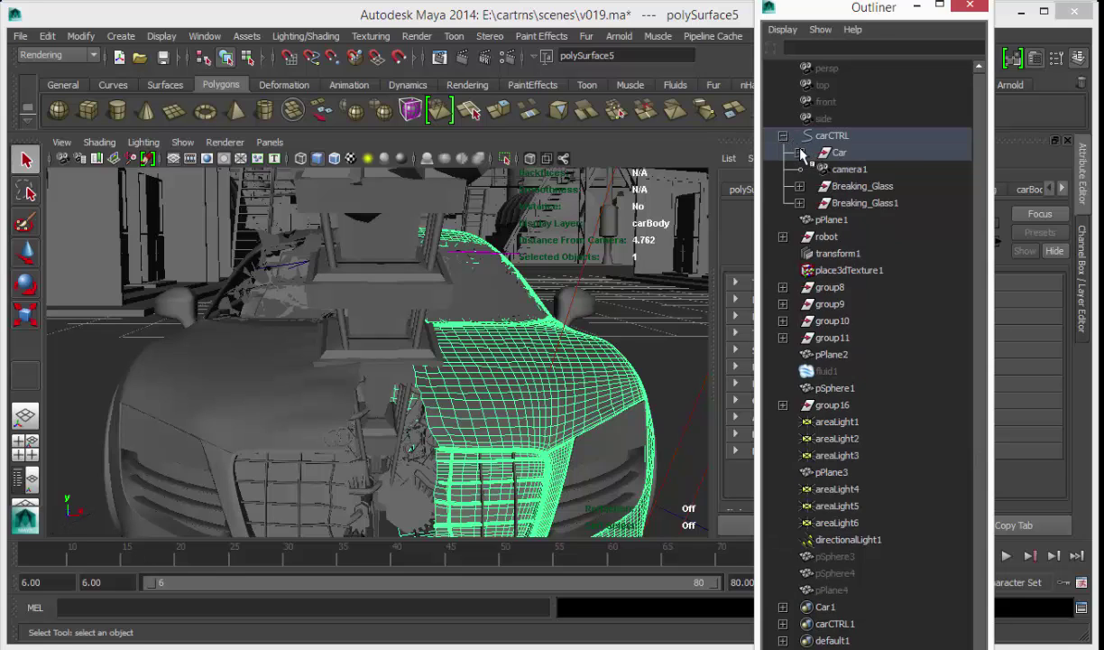
pyautogui.click(800, 153)
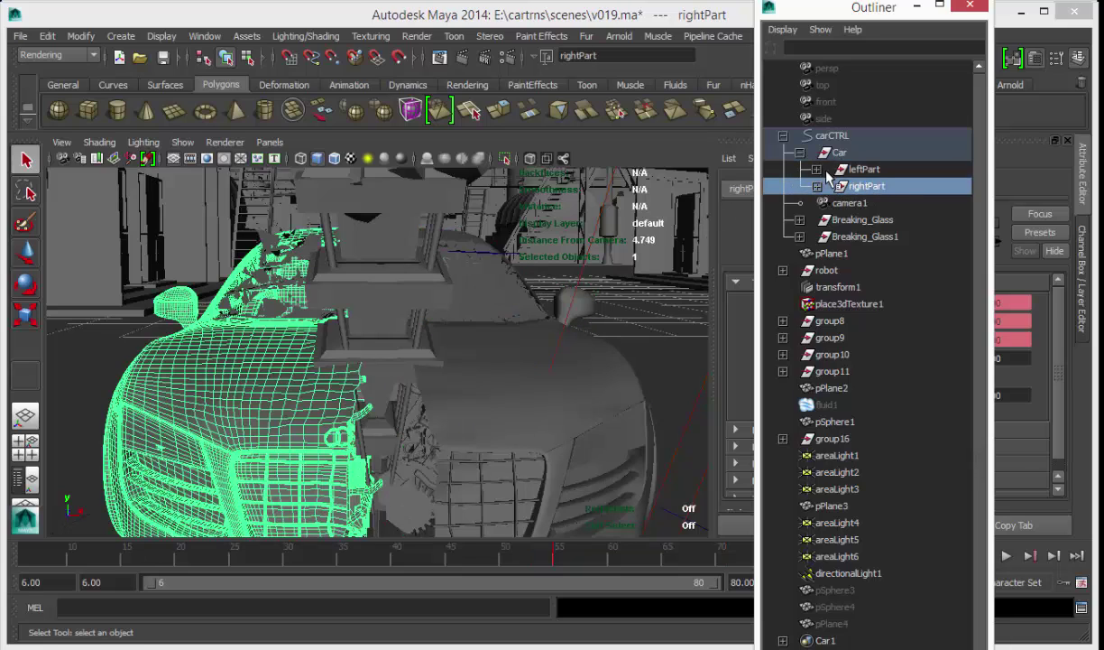
pyautogui.keyDown('alt'); pyautogui.moveTo(362, 338); pyautogui.dragTo(461, 318, button='middle'); pyautogui.keyUp('alt')
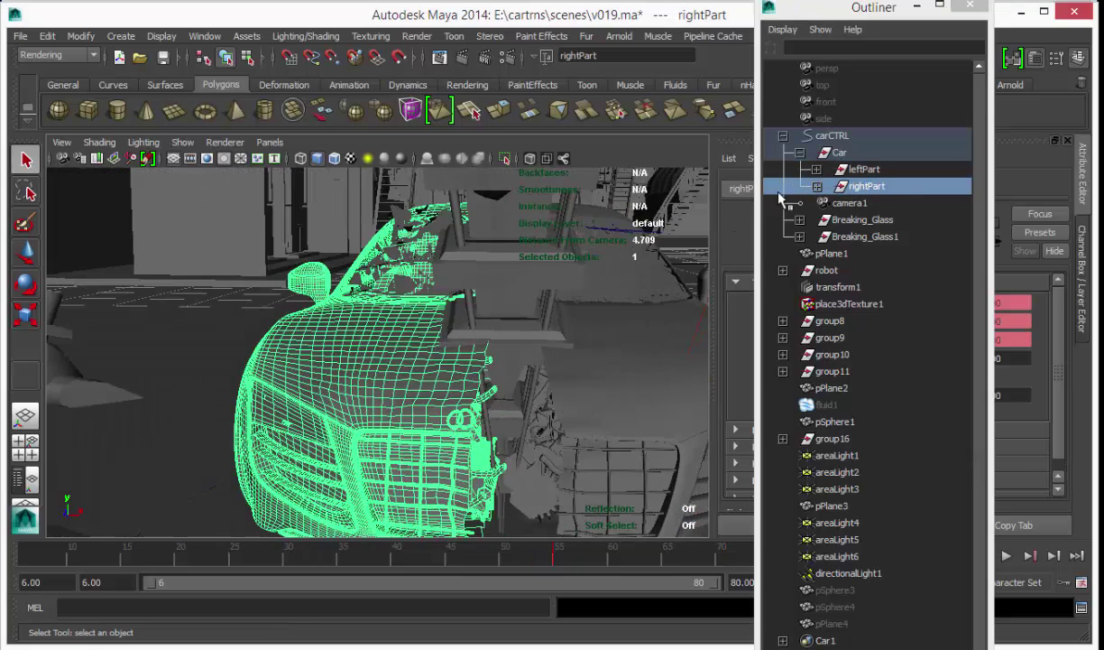
pyautogui.keyDown('alt'); pyautogui.moveTo(623, 251); pyautogui.dragTo(596, 261, button='middle'); pyautogui.keyUp('alt')
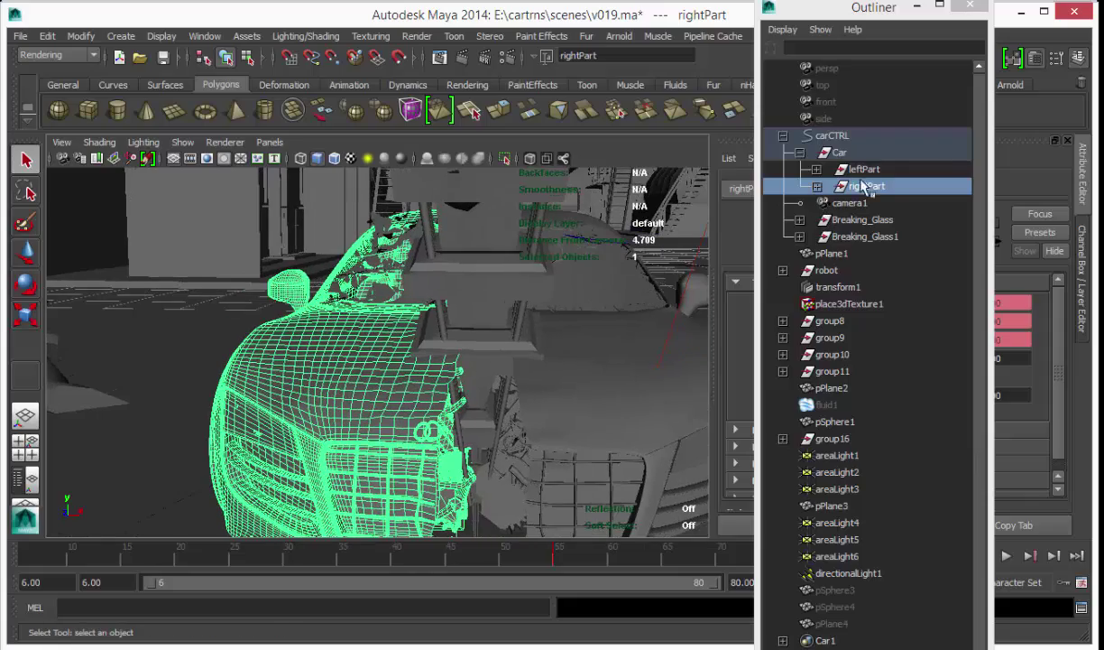
pyautogui.keyDown('alt'); pyautogui.moveTo(550, 254); pyautogui.dragTo(519, 245); pyautogui.keyUp('alt')
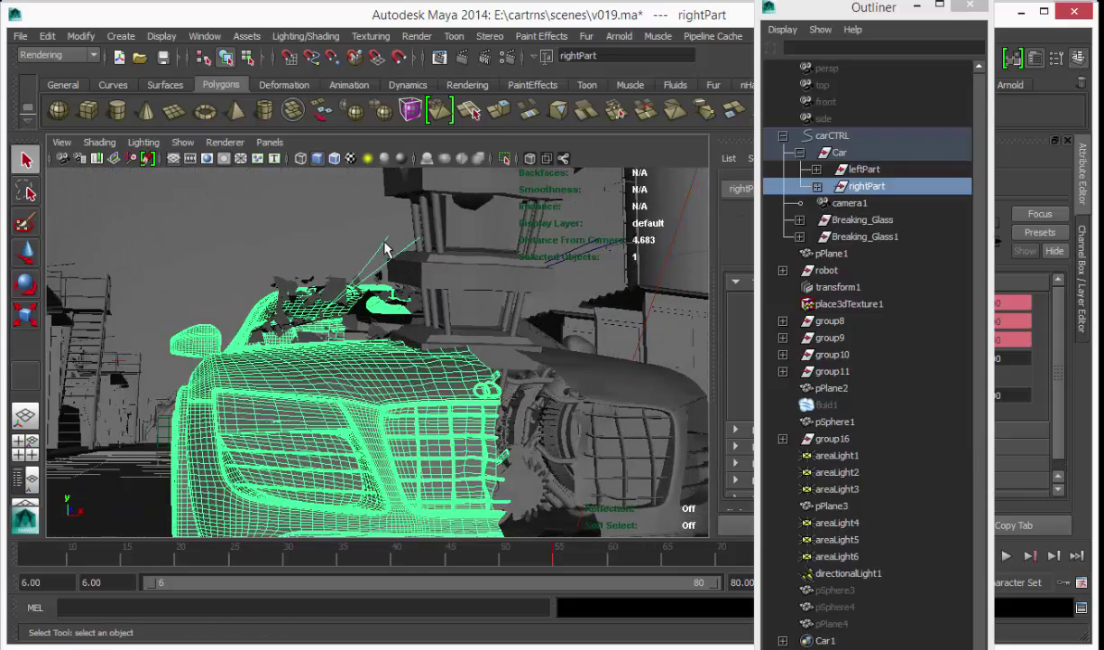
# Step: Select the bend deformer handle above the broken windshield and examine how it runs along the car
pyautogui.click(386, 248)
pyautogui.press('f')
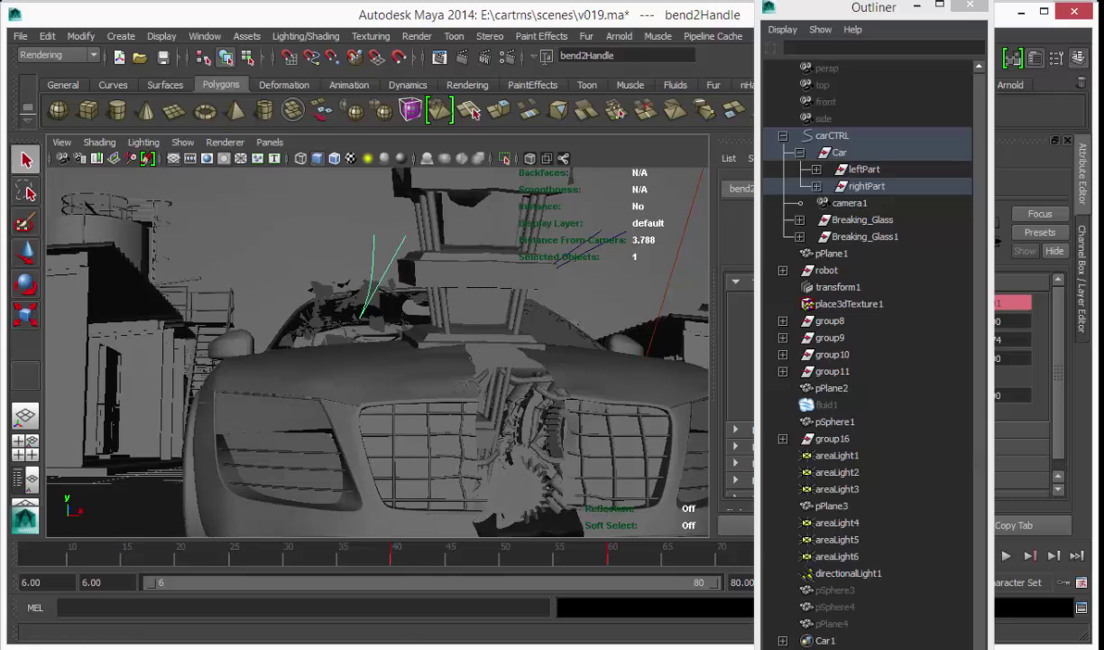
pyautogui.keyDown('alt'); pyautogui.moveTo(384, 374); pyautogui.dragTo(470, 410); pyautogui.keyUp('alt')
pyautogui.keyDown('alt'); pyautogui.moveTo(246, 271); pyautogui.dragTo(291, 345, button='middle'); pyautogui.keyUp('alt')
pyautogui.scroll(1, 291, 345)
pyautogui.keyDown('alt'); pyautogui.moveTo(291, 348); pyautogui.dragTo(406, 411); pyautogui.keyUp('alt')
pyautogui.keyDown('alt'); pyautogui.moveTo(406, 410); pyautogui.dragTo(478, 451, button='middle'); pyautogui.keyUp('alt')
pyautogui.keyDown('alt'); pyautogui.moveTo(478, 451); pyautogui.dragTo(548, 389); pyautogui.keyUp('alt')
pyautogui.keyDown('alt'); pyautogui.moveTo(549, 389); pyautogui.dragTo(324, 370, button='right'); pyautogui.keyUp('alt')
# Step: Hide the Outliner and set the bend2 deformer's Low Bound to -2
pyautogui.click(916, 7)
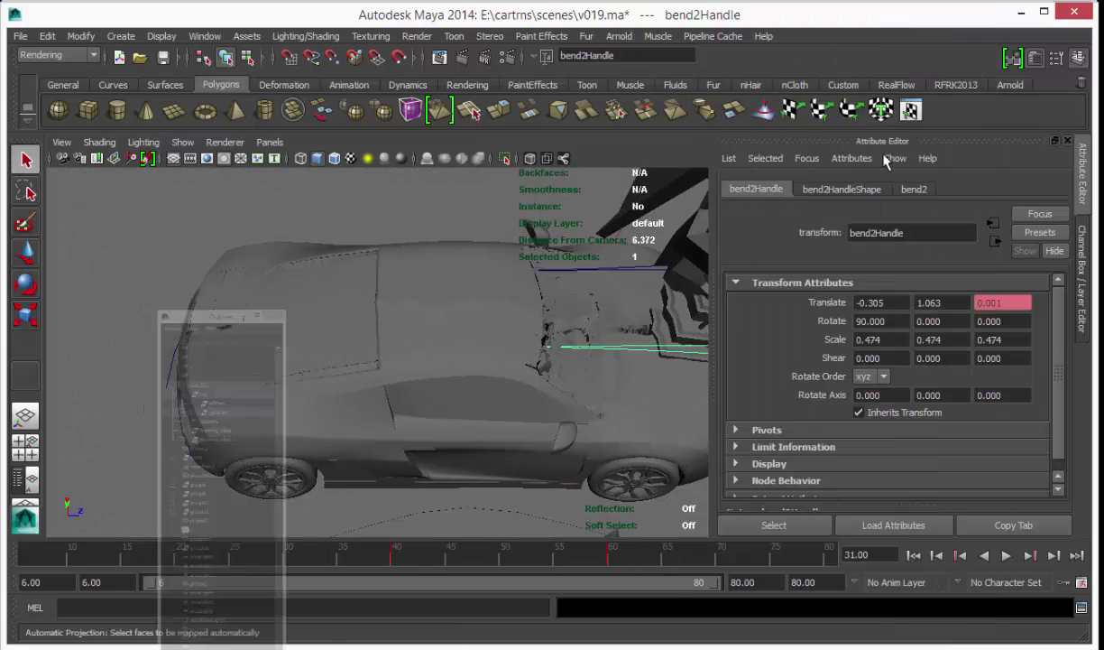
pyautogui.click(868, 189)
pyautogui.click(915, 188)
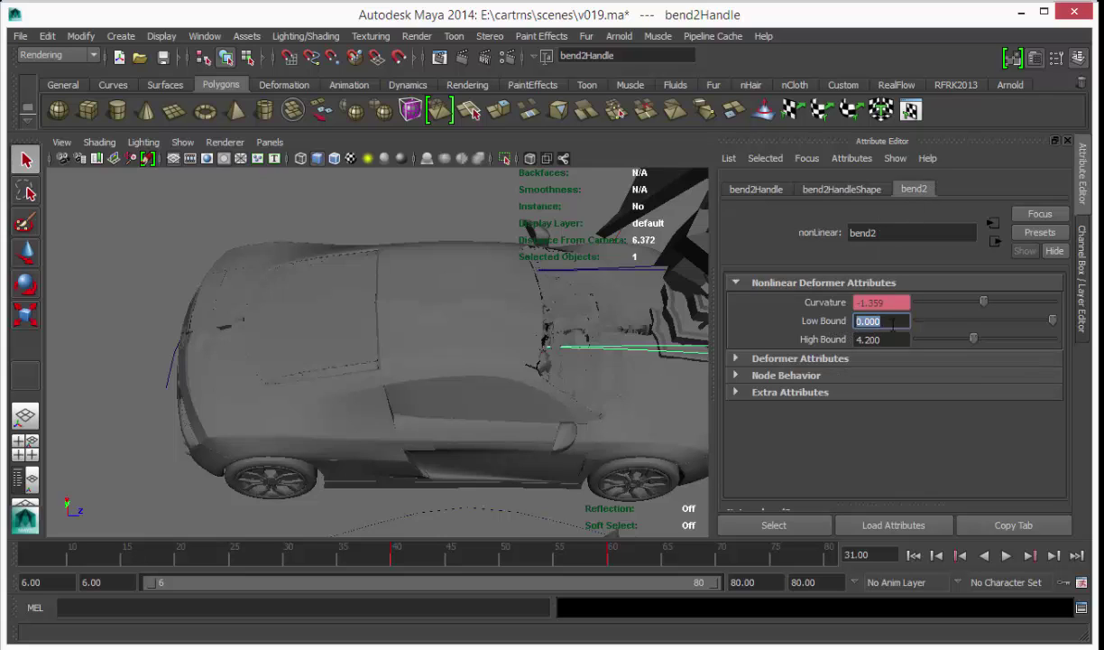
pyautogui.write('-2')
pyautogui.press('Return')
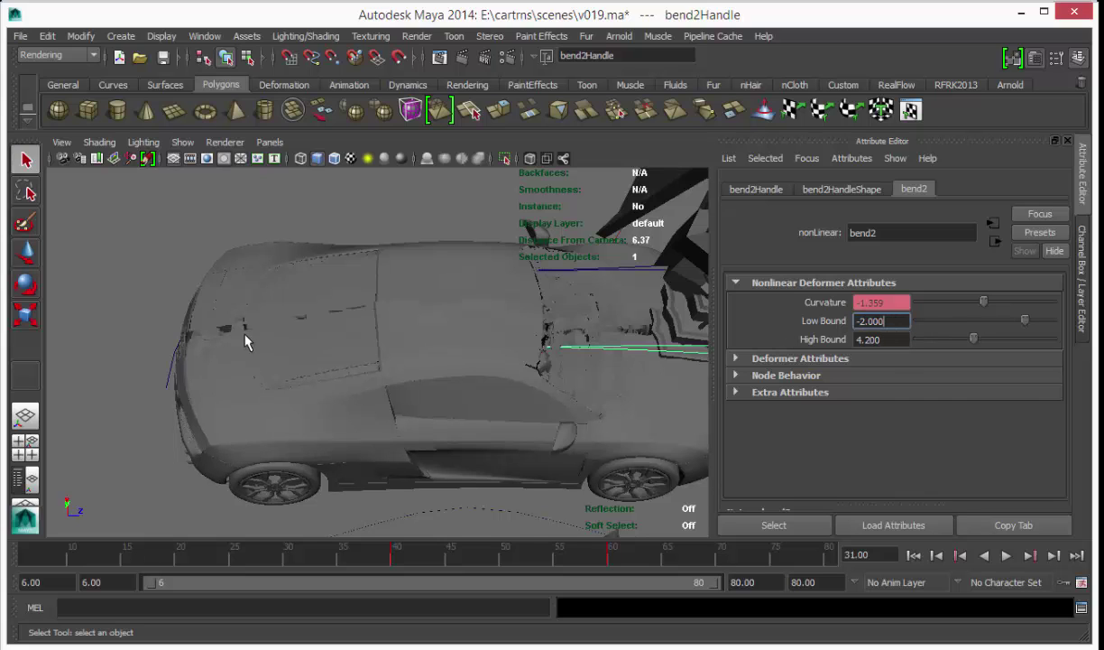
# Step: Select the shattered windshield mesh in the Breaking_Glass group
pyautogui.keyDown('alt'); pyautogui.moveTo(224, 351); pyautogui.dragTo(259, 358); pyautogui.keyUp('alt')
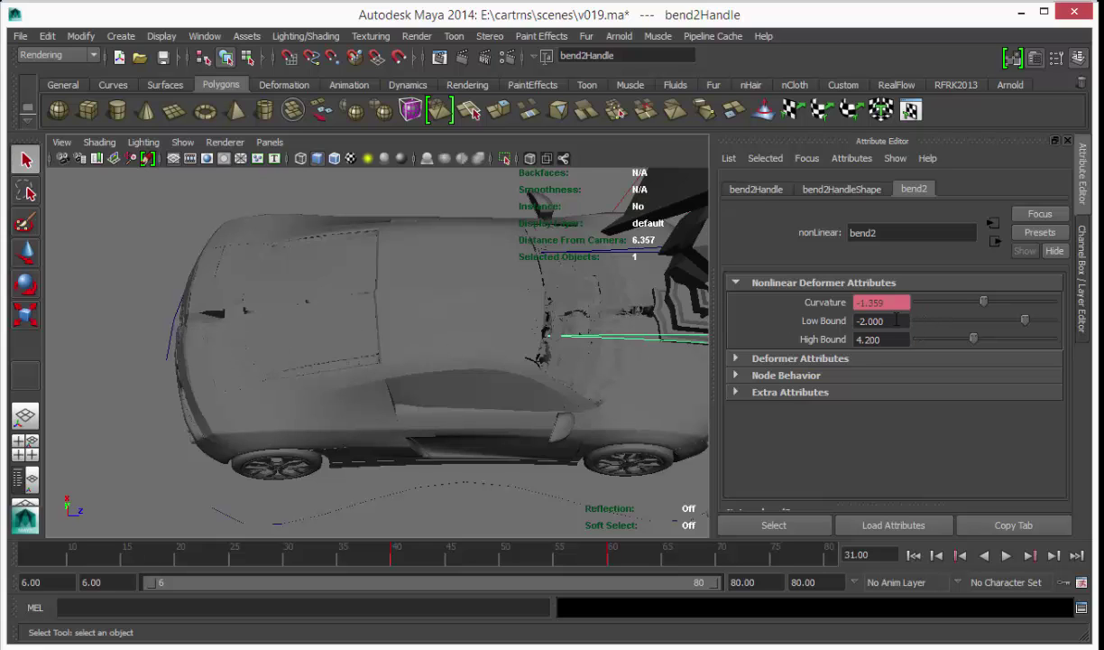
pyautogui.keyDown('alt'); pyautogui.moveTo(501, 359); pyautogui.dragTo(557, 283); pyautogui.keyUp('alt')
pyautogui.click(300, 227)
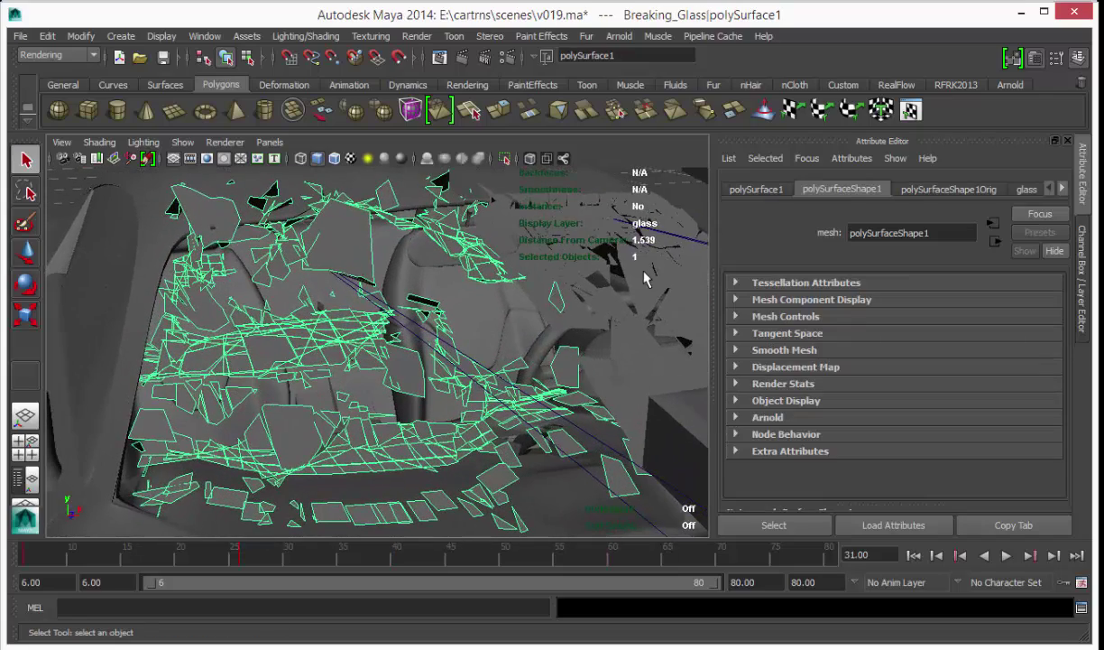
# Step: Examine the shattered windshield and the exposed mechanical parts in the car's split front
pyautogui.keyDown('alt'); pyautogui.moveTo(656, 291); pyautogui.dragTo(486, 316, button='right'); pyautogui.keyUp('alt')
pyautogui.keyDown('alt'); pyautogui.moveTo(485, 316); pyautogui.dragTo(378, 442); pyautogui.keyUp('alt')
pyautogui.keyDown('alt'); pyautogui.moveTo(377, 442); pyautogui.dragTo(315, 259, button='middle'); pyautogui.keyUp('alt')
pyautogui.keyDown('alt'); pyautogui.moveTo(315, 259); pyautogui.dragTo(375, 322, button='right'); pyautogui.keyUp('alt')
pyautogui.keyDown('alt'); pyautogui.moveTo(374, 322); pyautogui.dragTo(341, 271, button='middle'); pyautogui.keyUp('alt')
pyautogui.keyDown('alt'); pyautogui.moveTo(341, 271); pyautogui.dragTo(286, 279); pyautogui.keyUp('alt')
pyautogui.keyDown('alt'); pyautogui.moveTo(286, 278); pyautogui.dragTo(277, 244, button='middle'); pyautogui.keyUp('alt')
pyautogui.keyDown('alt'); pyautogui.moveTo(278, 244); pyautogui.dragTo(318, 316); pyautogui.keyUp('alt')
pyautogui.keyDown('alt'); pyautogui.moveTo(317, 316); pyautogui.dragTo(315, 323, button='middle'); pyautogui.keyUp('alt')
pyautogui.keyDown('alt'); pyautogui.moveTo(315, 323); pyautogui.dragTo(291, 364); pyautogui.keyUp('alt')
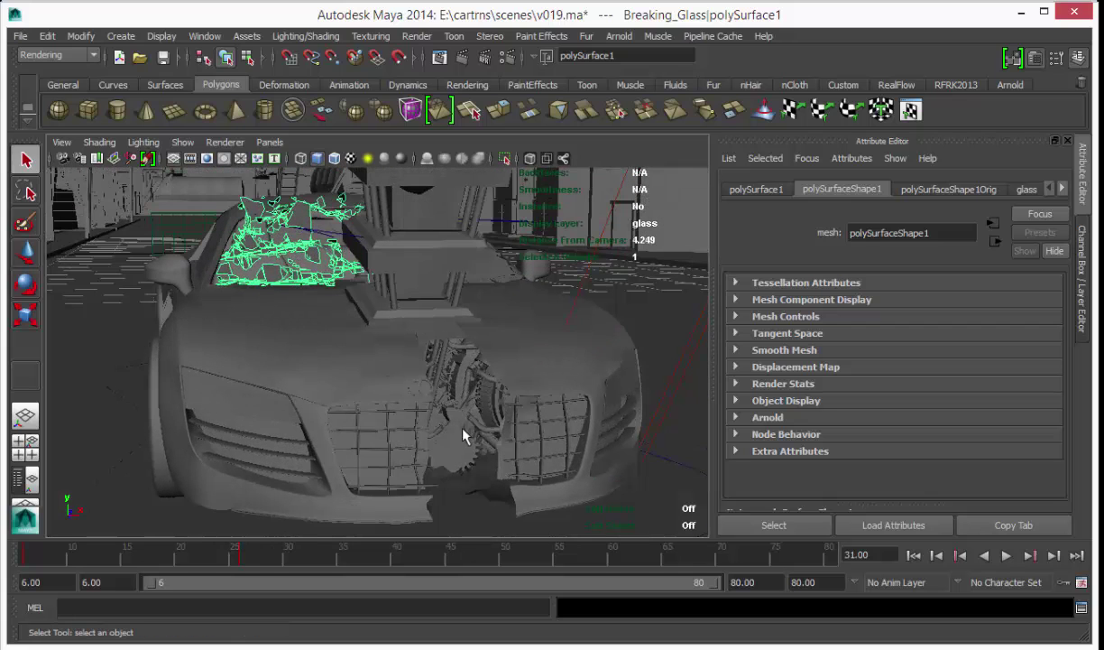
pyautogui.keyDown('alt'); pyautogui.moveTo(292, 277); pyautogui.dragTo(326, 328); pyautogui.keyUp('alt')
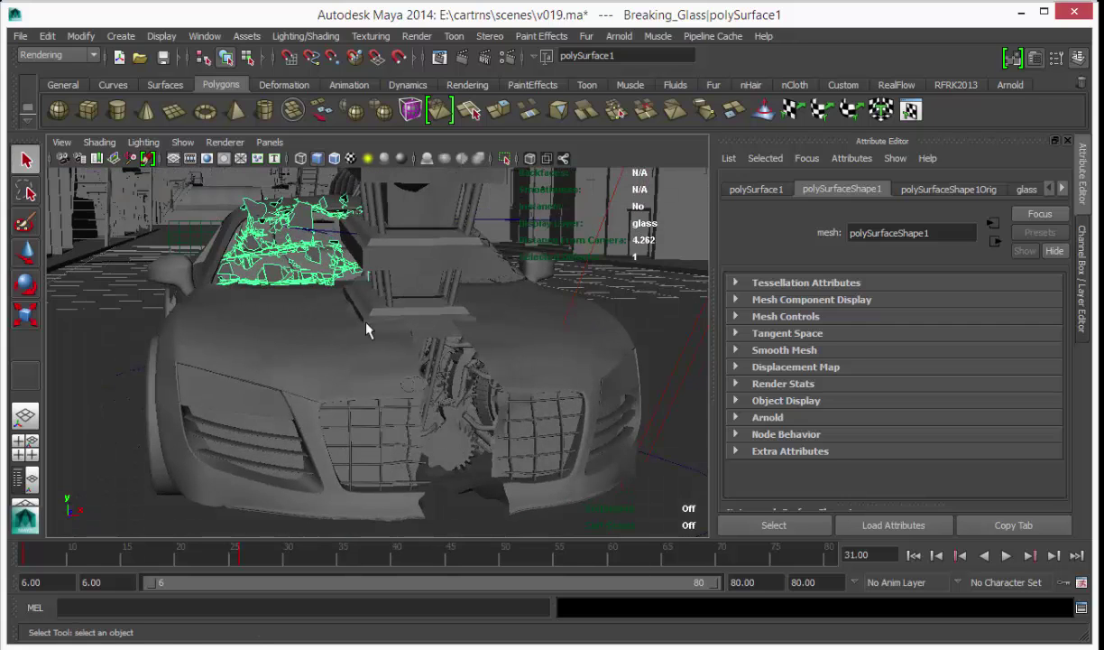
# Step: Replace the windshield mesh's attributes with the list of the scene's render layers
pyautogui.hotkey('ctrl', 'a')
pyautogui.click(850, 286)
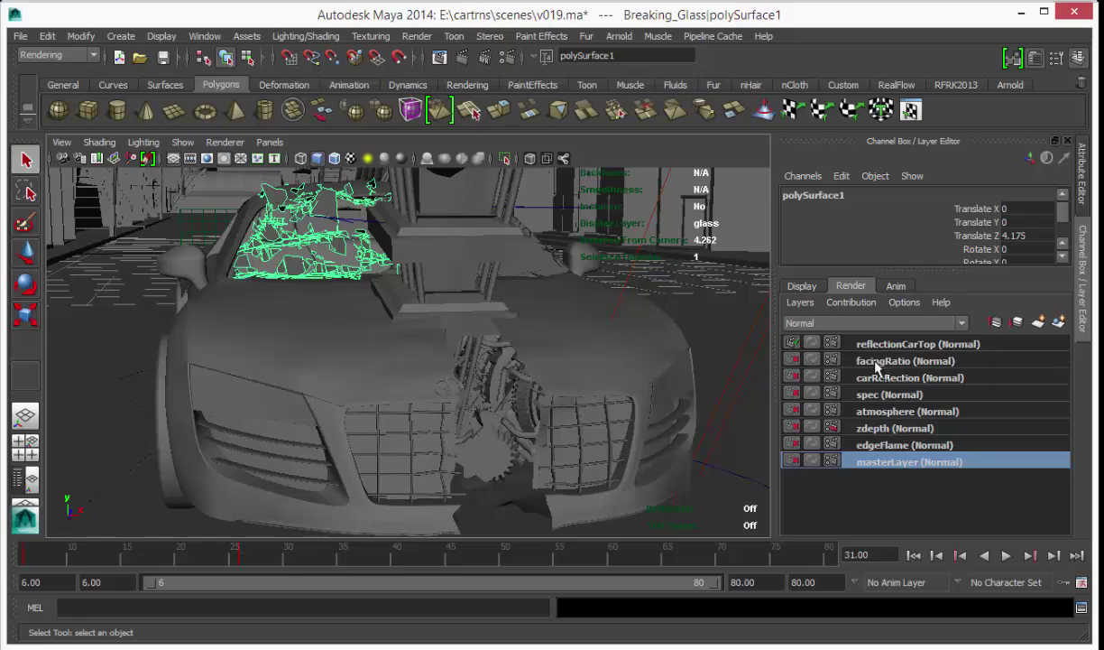
# Step: Switch to the parts v001 scene in a maximized window, play it from the start and stop at frame 59
pyautogui.moveTo(623, 649); pyautogui.dragTo(526, 40)
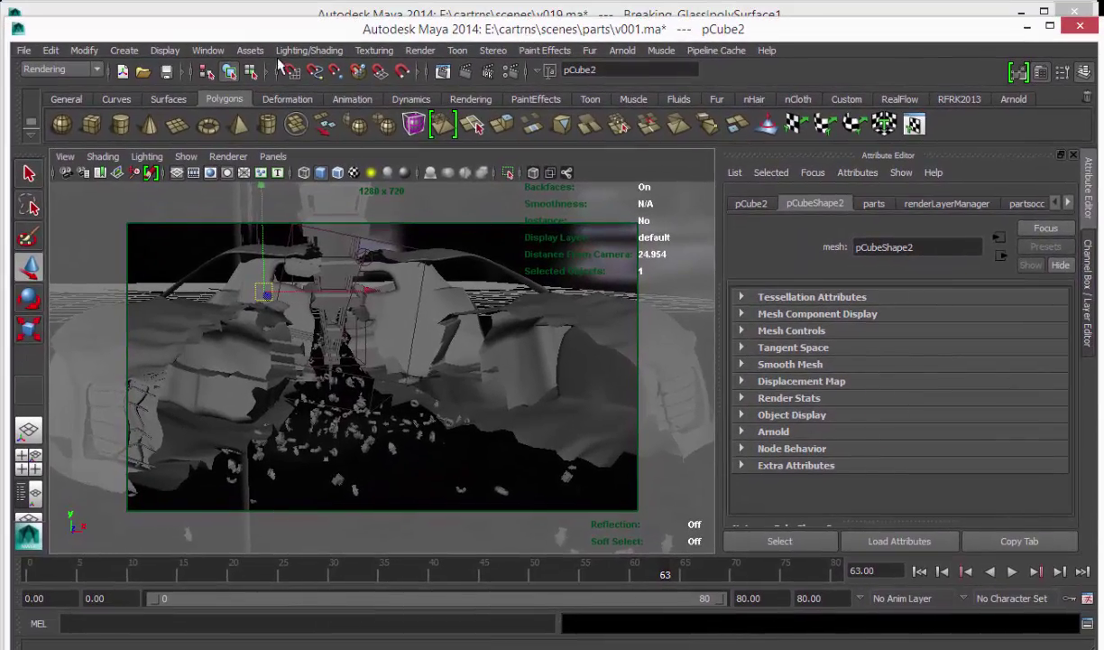
pyautogui.doubleClick(236, 38)
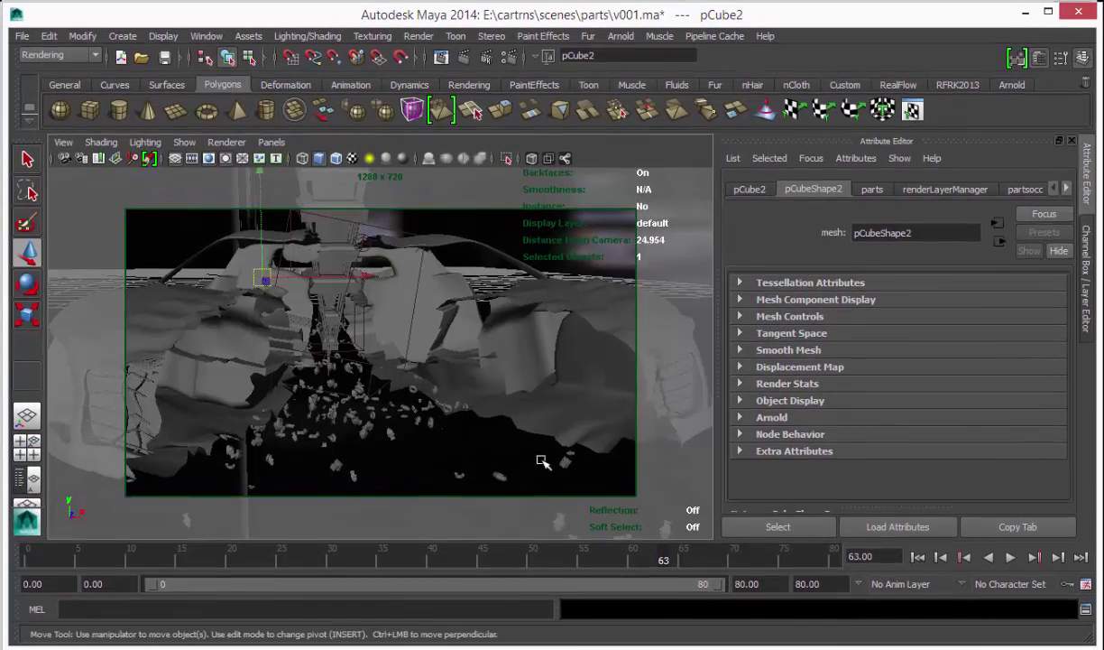
pyautogui.click(918, 557)
pyautogui.hotkey('alt', 'v')
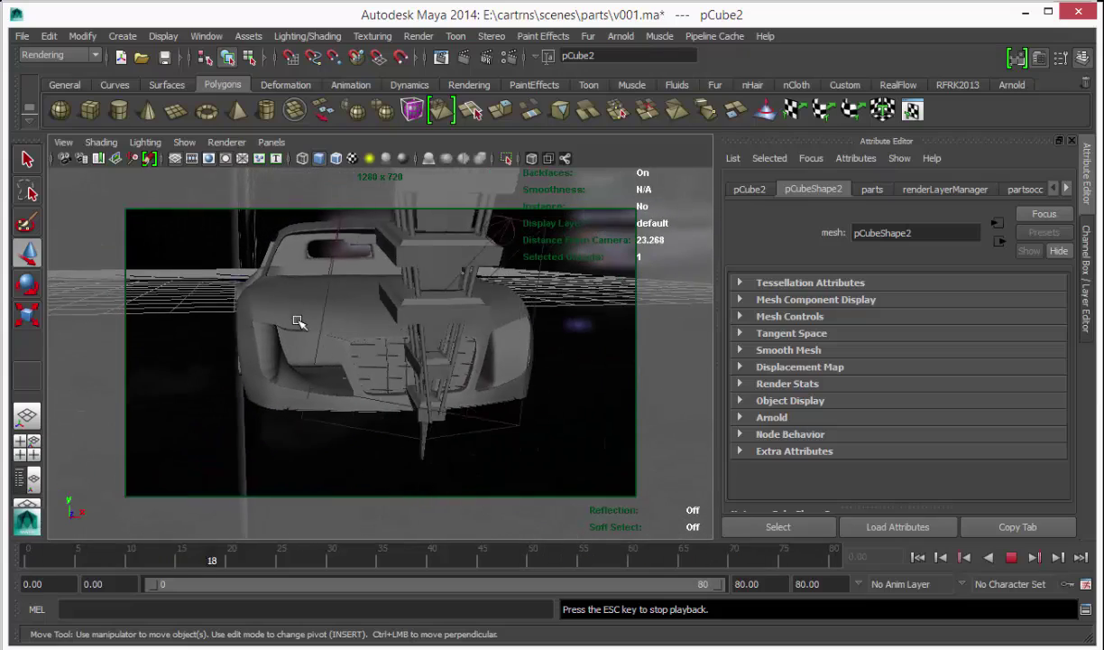
pyautogui.press('Escape')
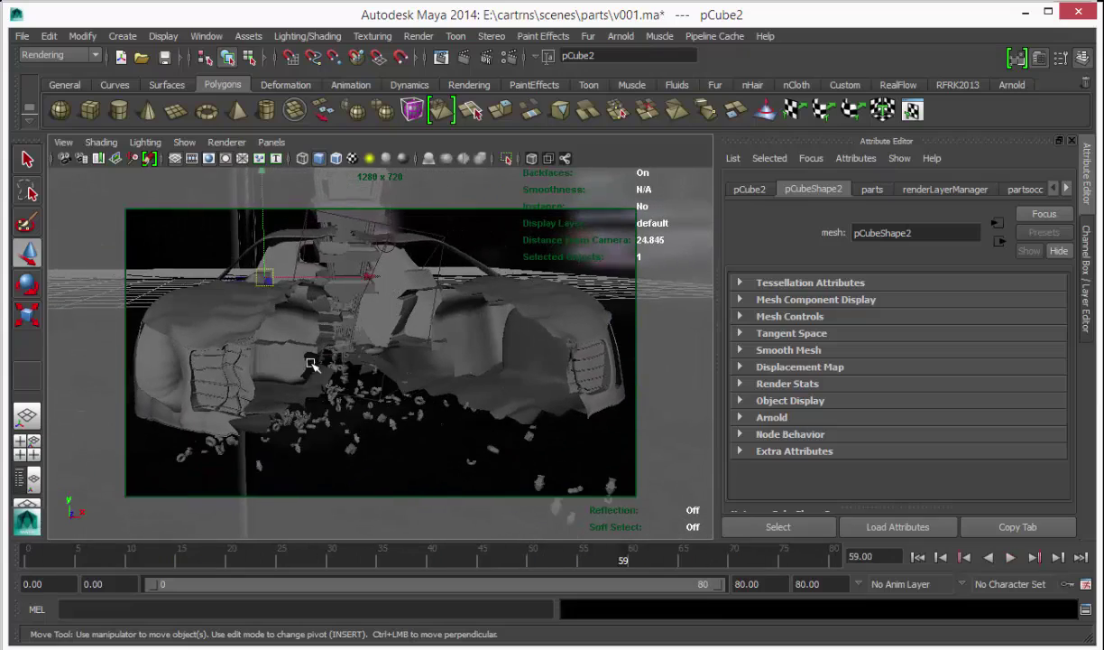
# Step: Select the two car body halves together with the robot's blade, and replace that selection with the aiSky environment
pyautogui.click(237, 302)
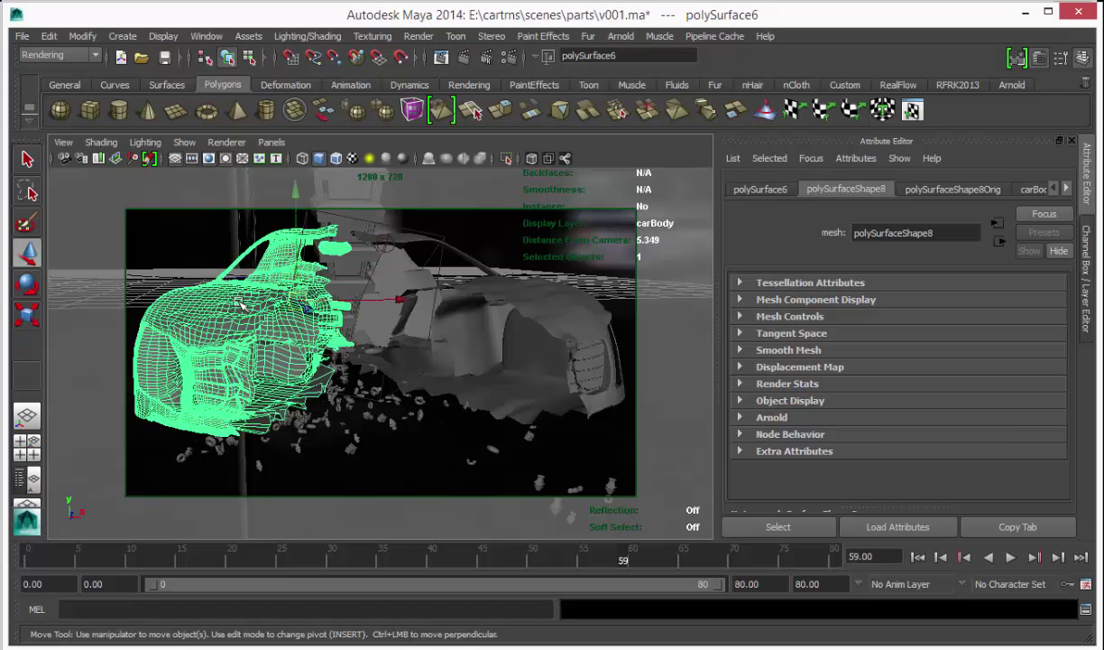
pyautogui.keyDown('shift'); pyautogui.click(537, 302); pyautogui.keyUp('shift')
pyautogui.keyDown('shift'); pyautogui.click(365, 256); pyautogui.keyUp('shift')
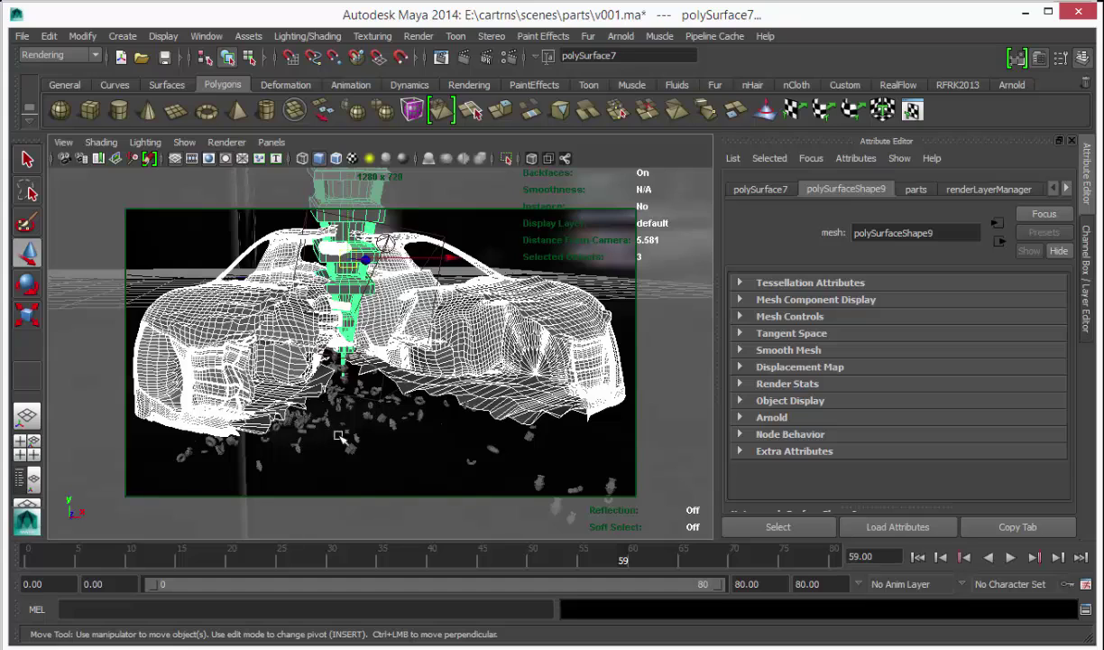
pyautogui.click(552, 247)
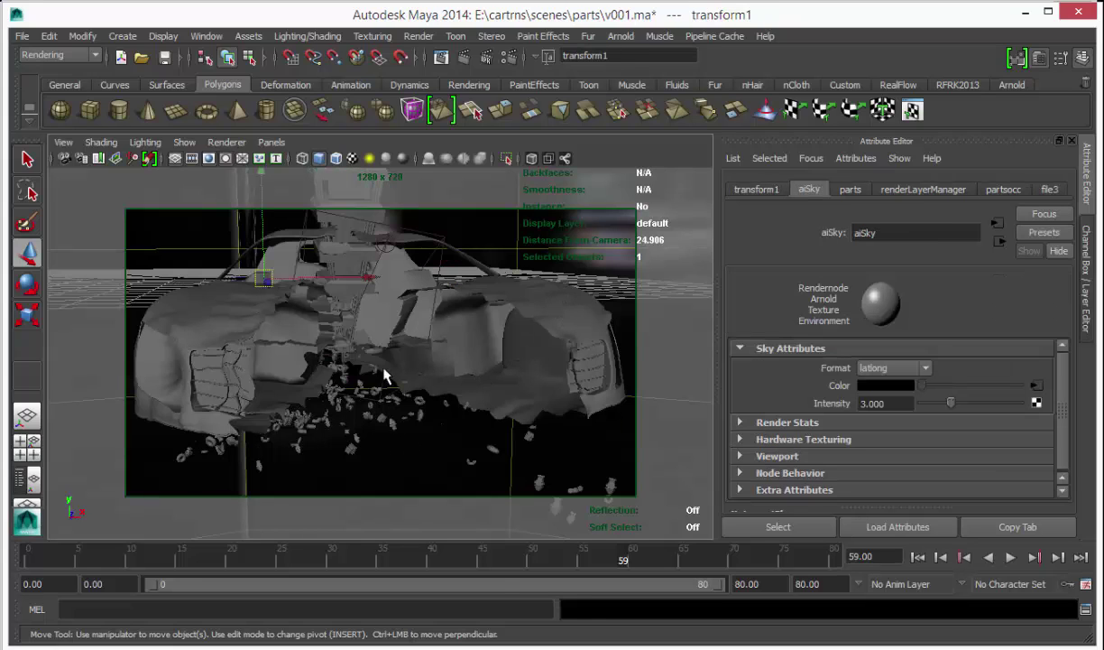
pyautogui.press('q')
# Step: Switch to the frontGlassBreaking v001 scene, set the perspective view and play the windshield shattering simulation
pyautogui.press('space')
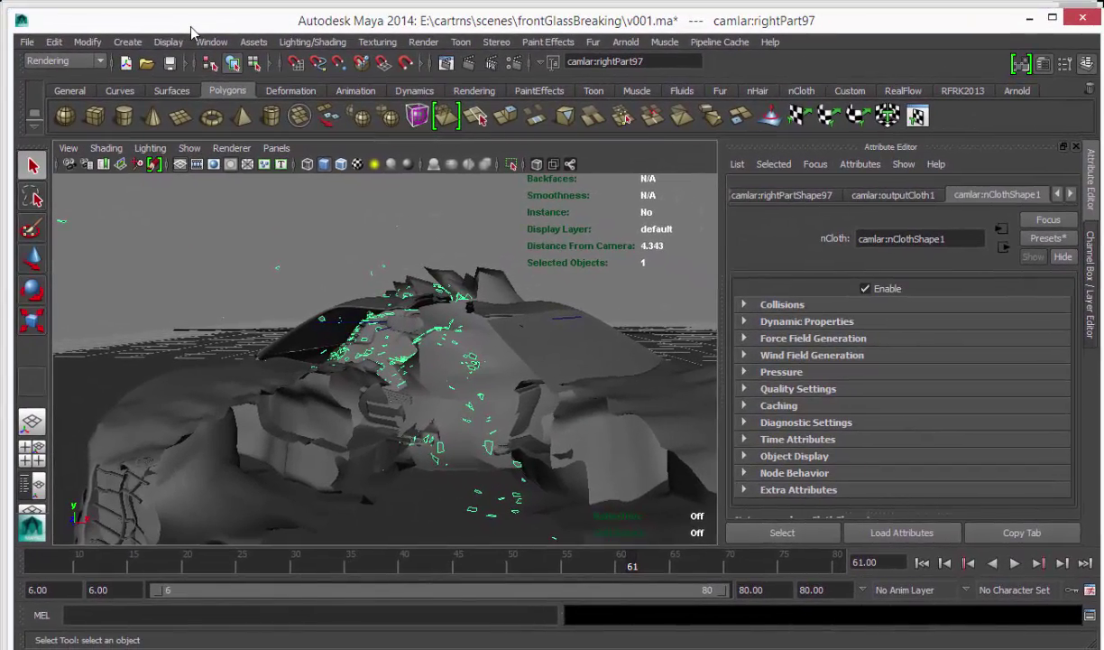
pyautogui.click(276, 148)
pyautogui.moveTo(308, 165)
pyautogui.click(424, 165)
pyautogui.click(1014, 563)
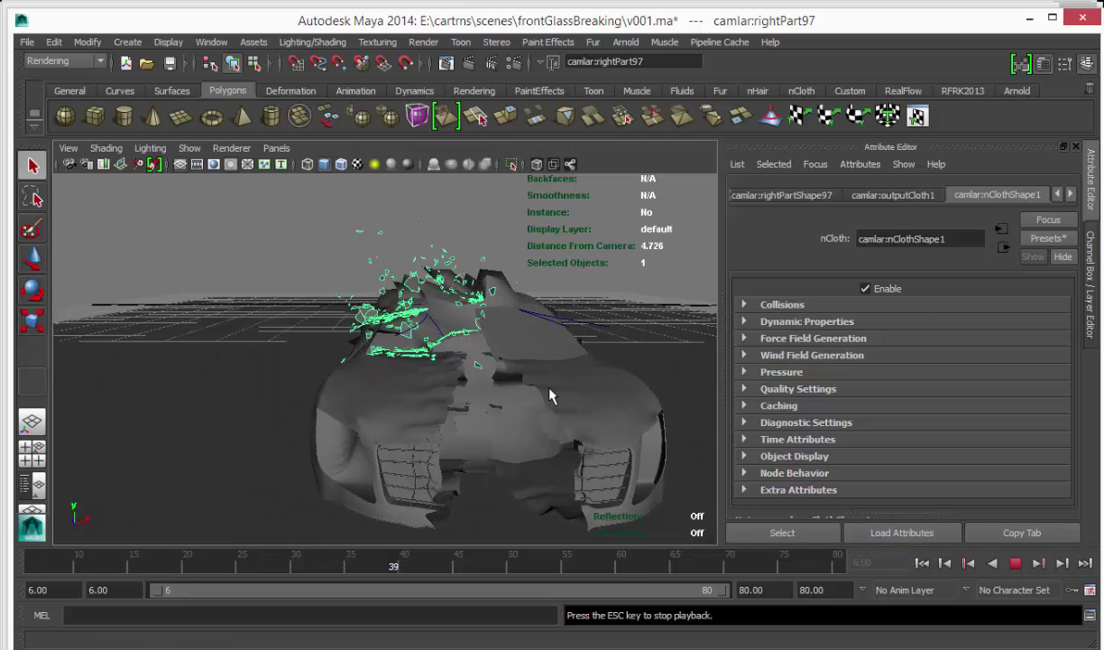
pyautogui.press('Escape')
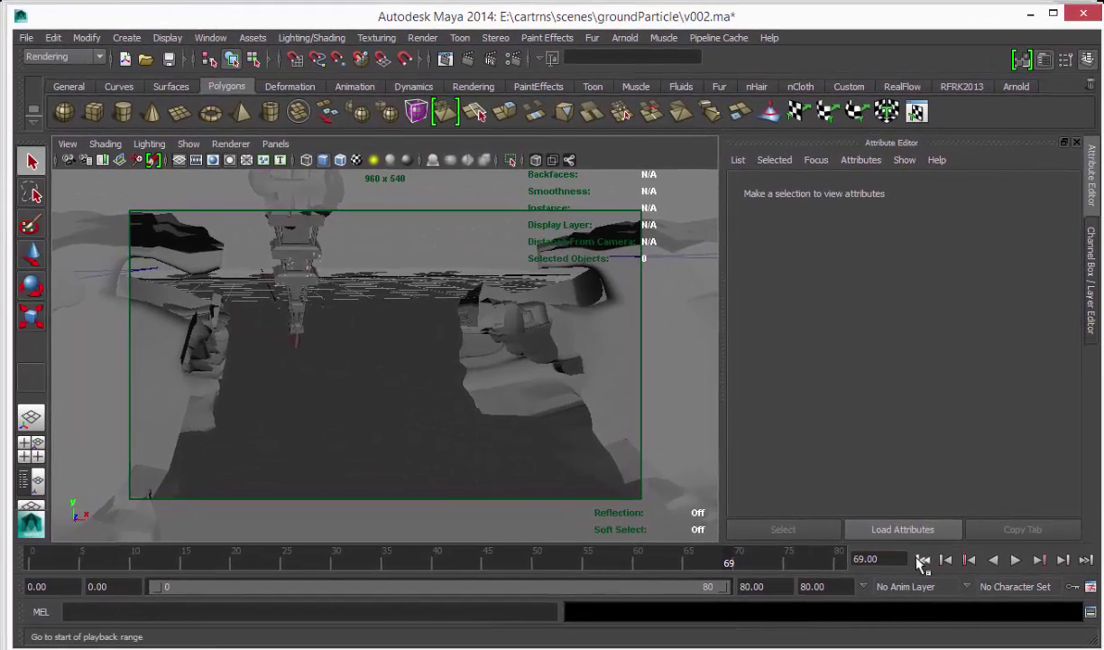
# Step: Play the ground particle simulation in the groundParticle v002 scene from the first frame
pyautogui.click(920, 561)
pyautogui.hotkey('alt', 'v')
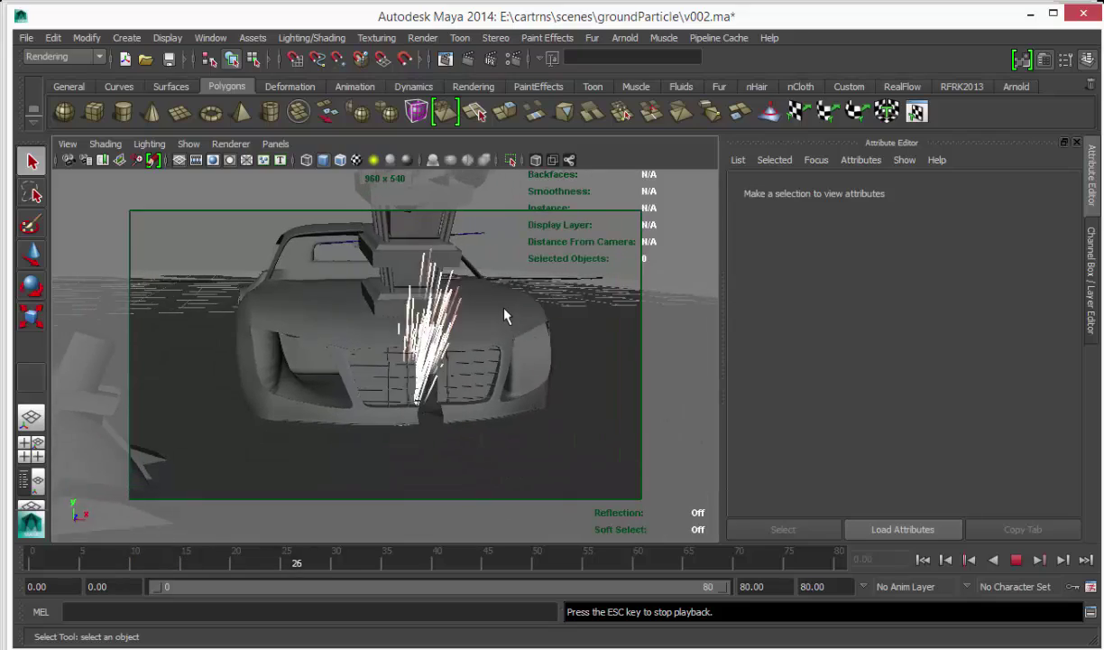
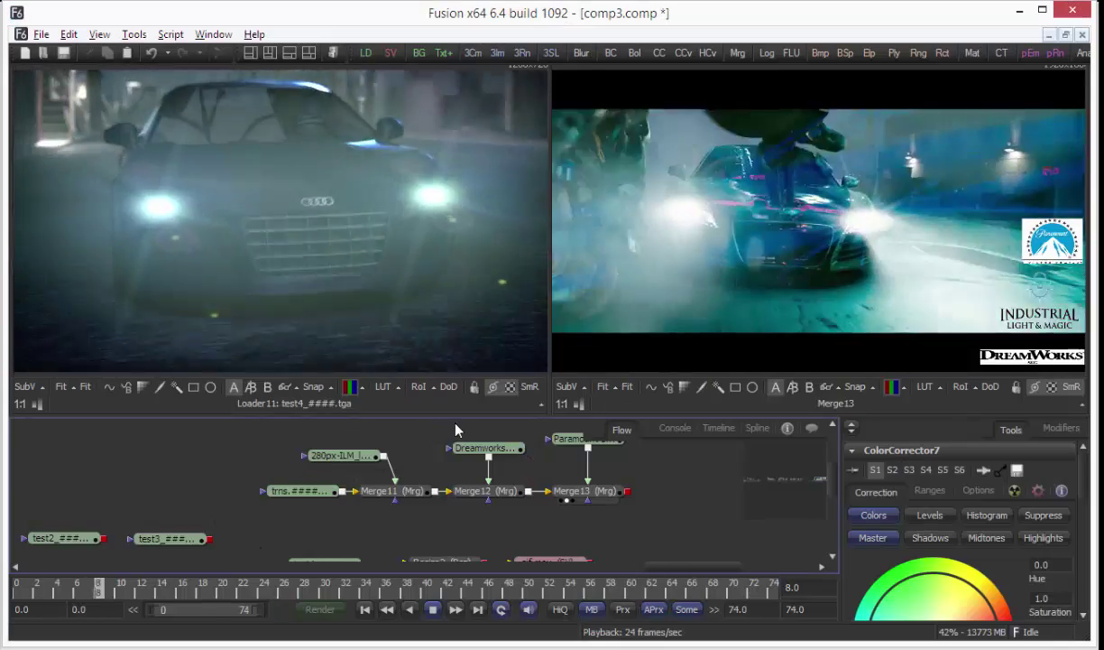
# Step: Switch to the comp3 composition in Fusion and change it to a single-viewer layout above the node flow
pyautogui.click(254, 53)
pyautogui.keyDown('ctrl'); pyautogui.scroll(-5, 331, 458); pyautogui.keyUp('ctrl')
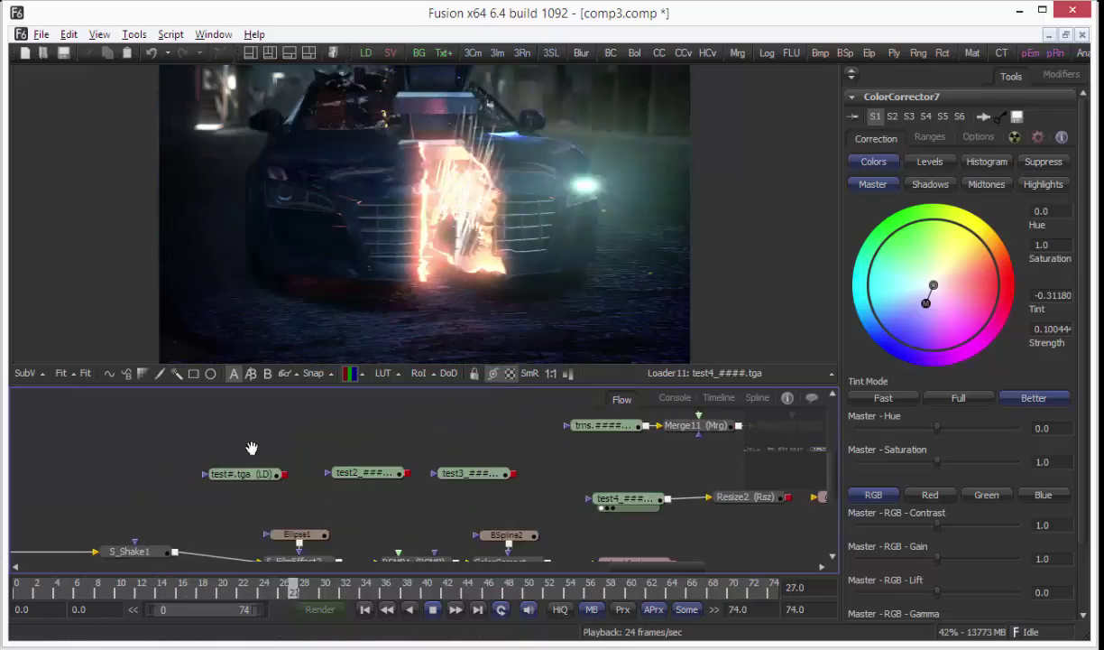
pyautogui.keyDown('ctrl'); pyautogui.scroll(5, 363, 457); pyautogui.keyUp('ctrl')
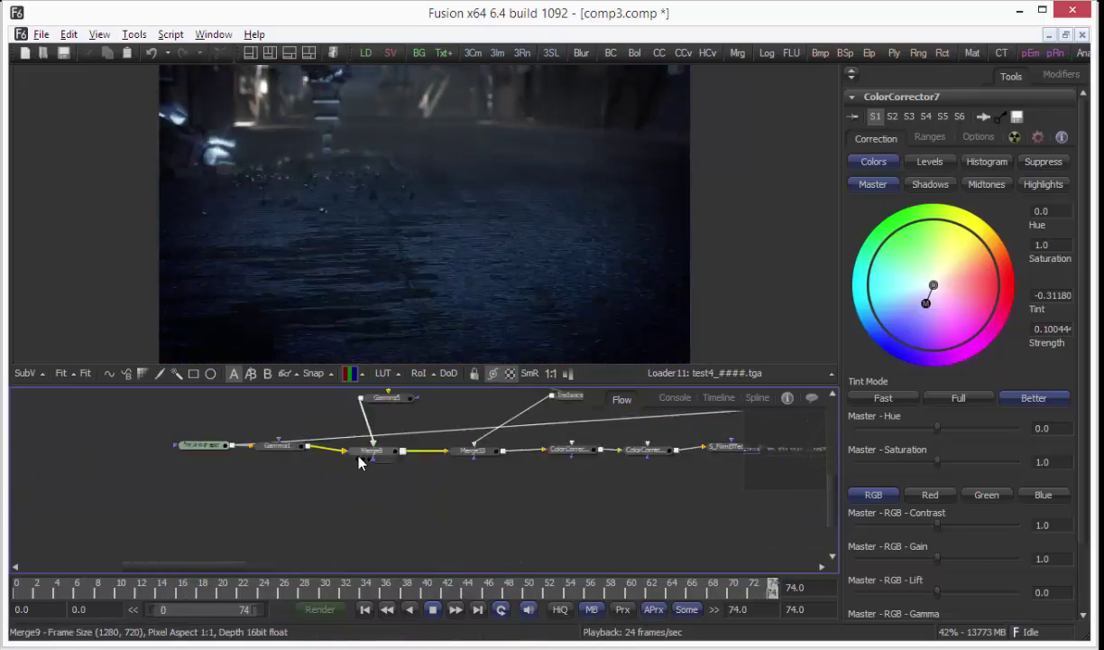
# Step: View the fnl.###.exr loader and Gamma1 outputs at the start of the merge chain, enlarge the viewer and stop playback
pyautogui.moveTo(334, 484); pyautogui.dragTo(338, 485, button='middle')
pyautogui.moveTo(237, 481); pyautogui.dragTo(282, 280)
pyautogui.moveTo(347, 487); pyautogui.dragTo(383, 275)
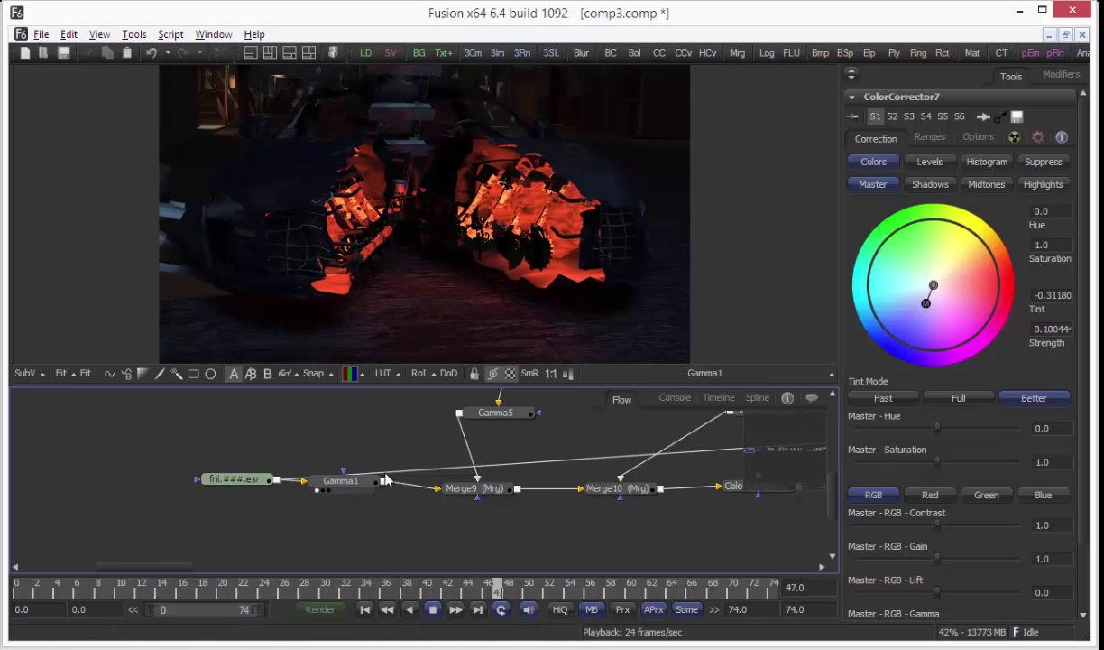
pyautogui.moveTo(371, 378); pyautogui.dragTo(378, 410)
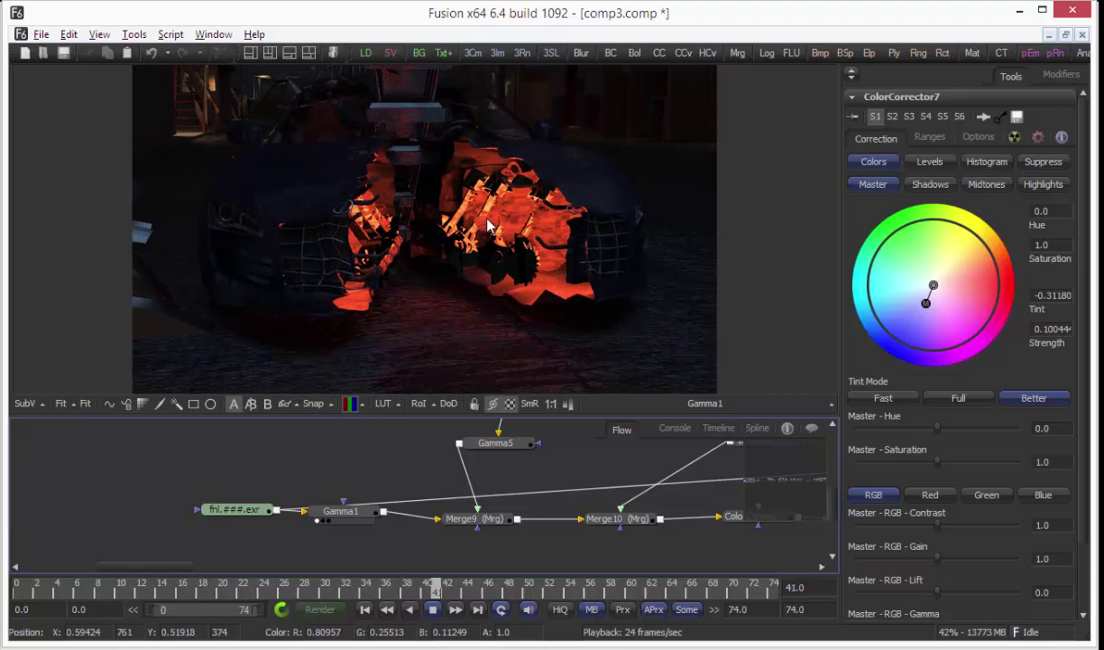
pyautogui.press('space')
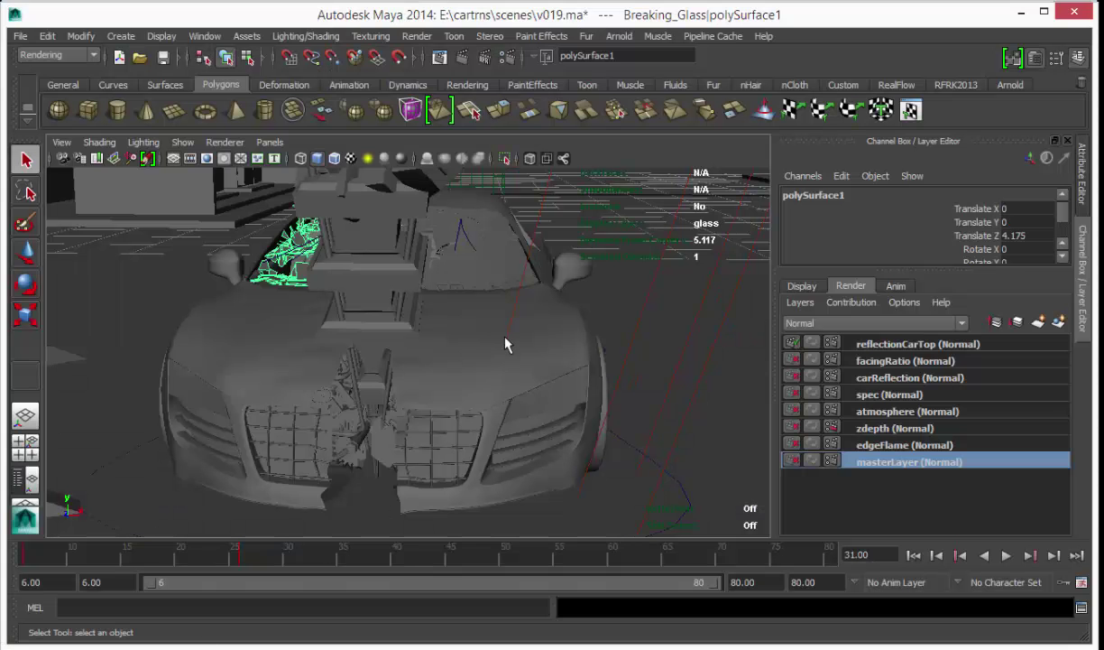
# Step: In the Maya v019 scene, select the polySurface5 half of the car body and move it aside to examine the mechanical parts
pyautogui.click(505, 339)
pyautogui.click(533, 329)
pyautogui.keyDown('alt'); pyautogui.moveTo(537, 334); pyautogui.dragTo(488, 308, button='middle'); pyautogui.keyUp('alt')
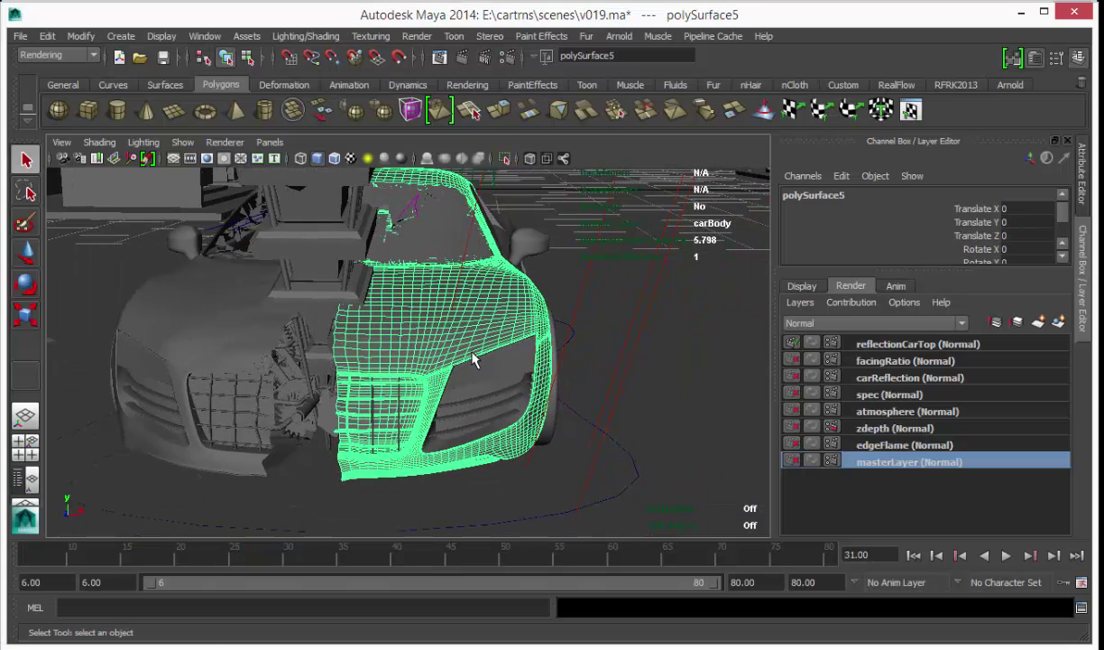
pyautogui.keyDown('alt'); pyautogui.moveTo(460, 343); pyautogui.dragTo(543, 360, button='right'); pyautogui.keyUp('alt')
pyautogui.press('w')
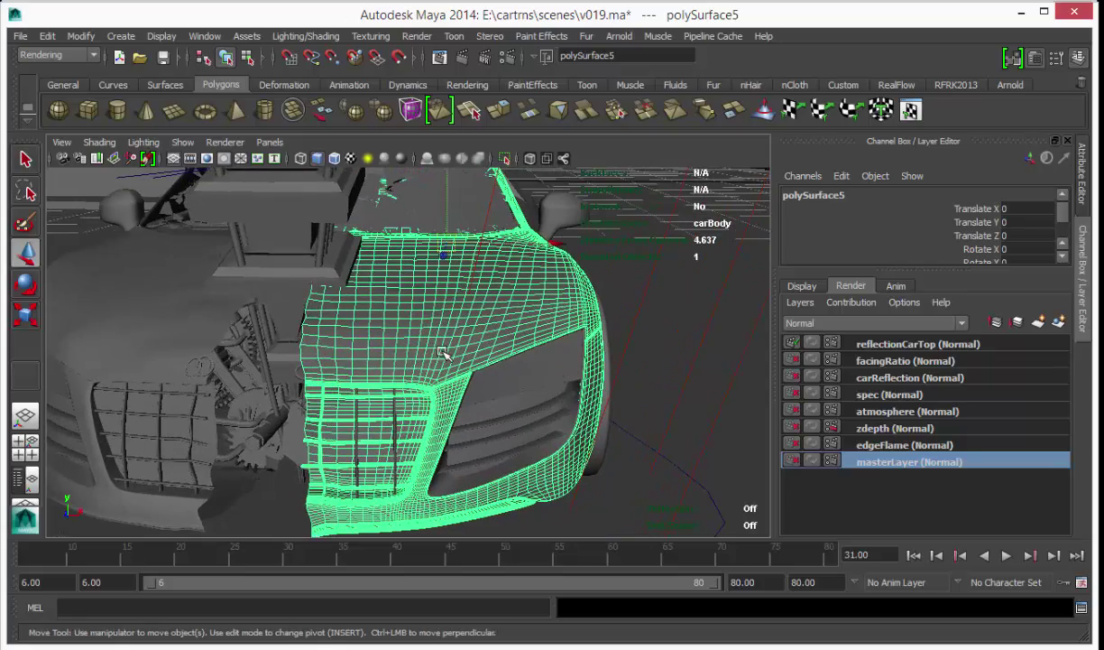
pyautogui.moveTo(442, 352); pyautogui.dragTo(623, 331, button='middle')
pyautogui.keyDown('alt'); pyautogui.moveTo(440, 343); pyautogui.dragTo(419, 352); pyautogui.keyUp('alt')
pyautogui.keyDown('alt'); pyautogui.moveTo(419, 352); pyautogui.dragTo(472, 366, button='right'); pyautogui.keyUp('alt')
pyautogui.keyDown('alt'); pyautogui.moveTo(472, 365); pyautogui.dragTo(407, 346); pyautogui.keyUp('alt')
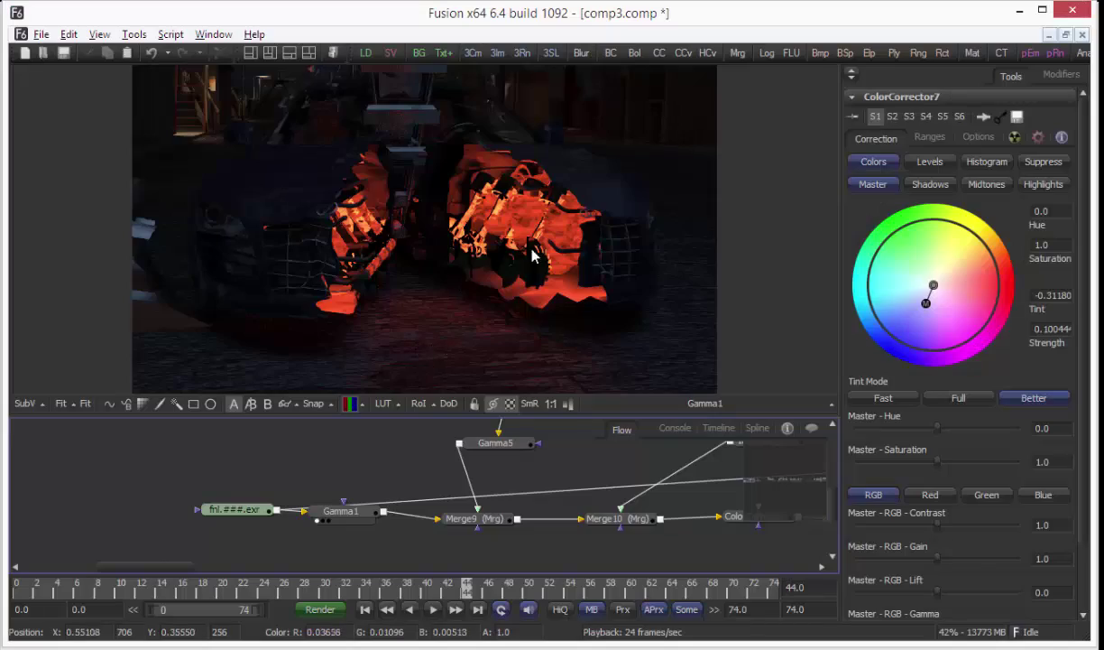
# Step: Return to Fusion and view the fnl.###.exr debris loader that feeds TimeStretcher1
pyautogui.click(529, 251)
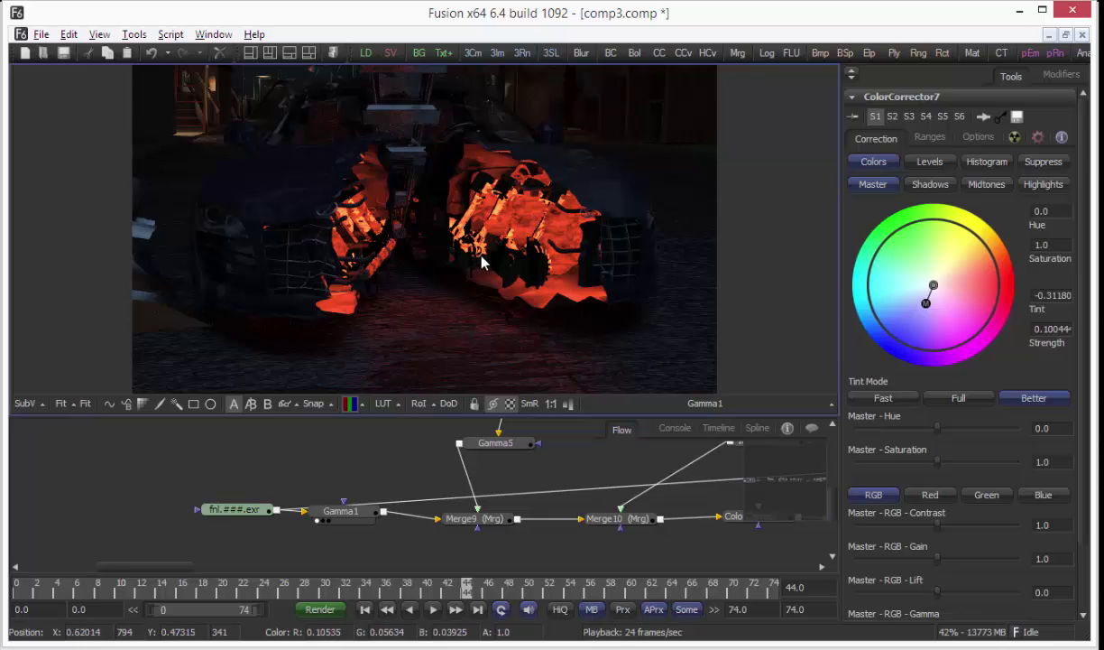
pyautogui.click(357, 470)
pyautogui.moveTo(392, 490); pyautogui.dragTo(297, 485, button='middle')
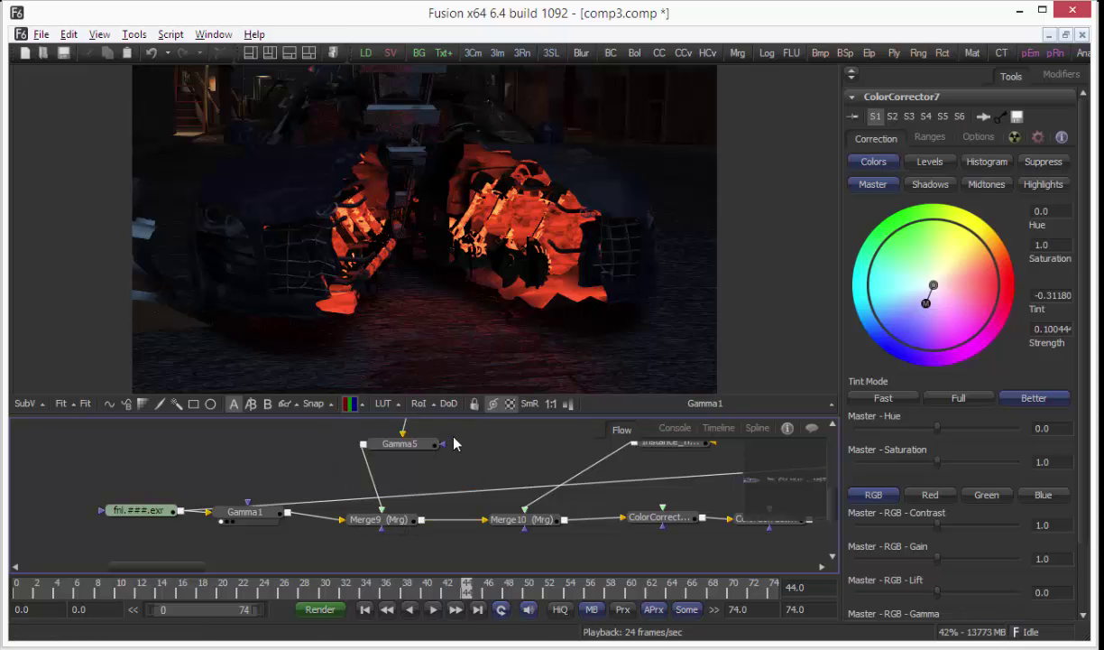
pyautogui.moveTo(454, 443); pyautogui.dragTo(498, 532, button='middle')
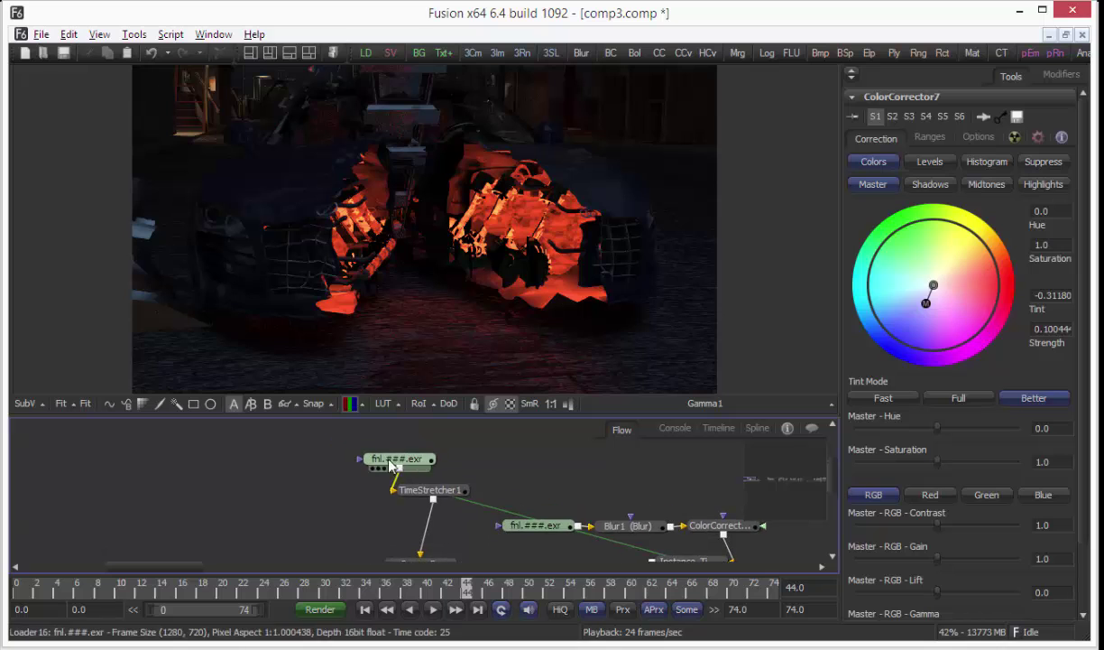
pyautogui.moveTo(274, 515); pyautogui.dragTo(281, 486, button='middle')
pyautogui.press('1')
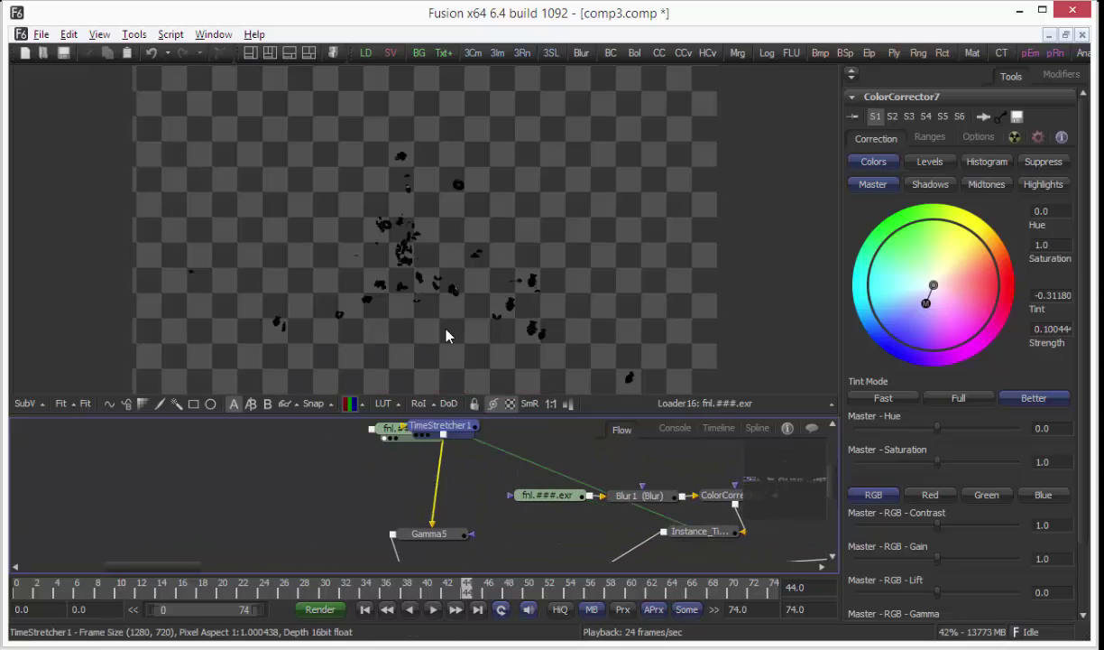
pyautogui.moveTo(445, 330); pyautogui.dragTo(445, 329)
# Step: View the Gamma5 output of the debris pass and play it from the first frame
pyautogui.moveTo(431, 535); pyautogui.dragTo(436, 315)
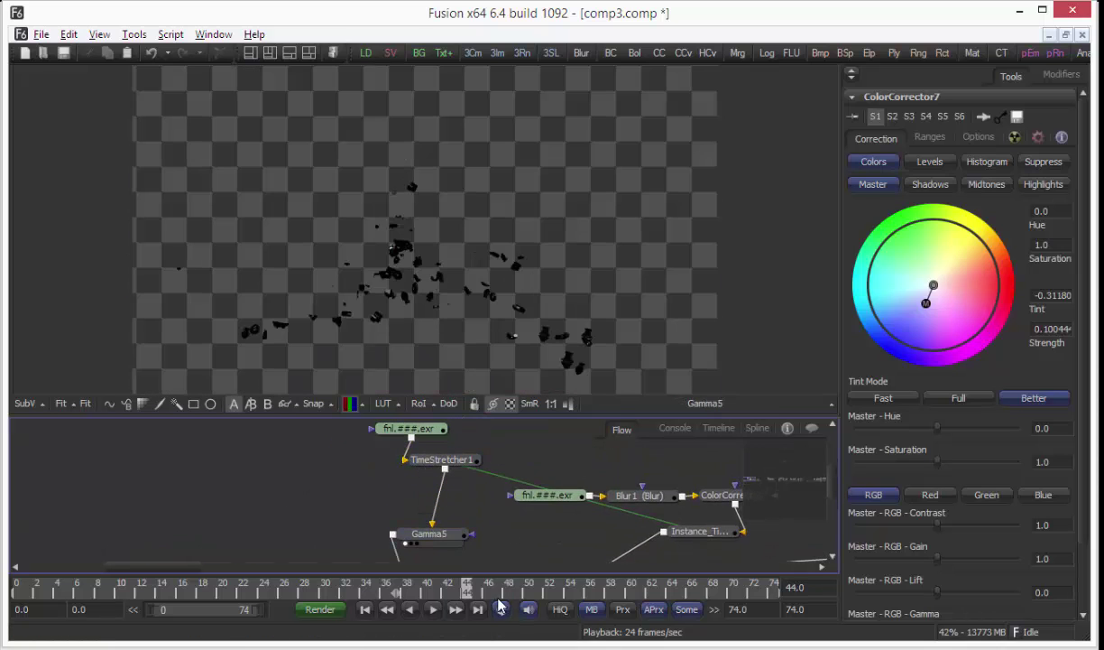
pyautogui.click(364, 614)
pyautogui.moveTo(465, 520); pyautogui.dragTo(455, 497, button='middle')
pyautogui.press('space')
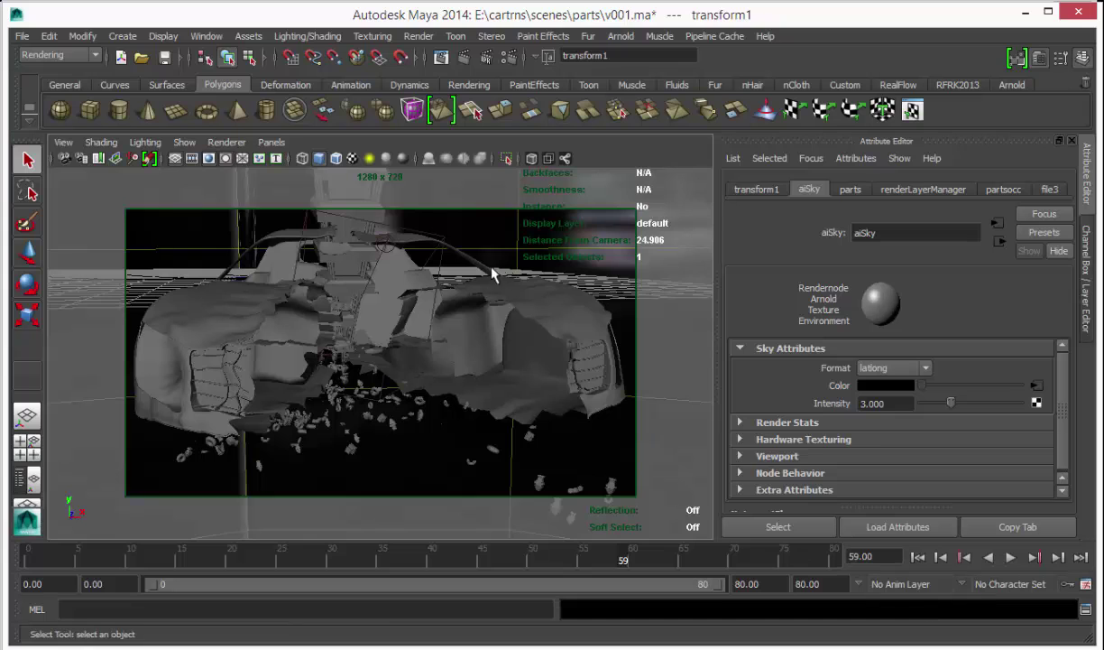
# Step: Switch to the Maya parts scene, clear the selection and examine the split car from the side in perspective view
pyautogui.click(486, 259)
pyautogui.keyDown('alt'); pyautogui.moveTo(414, 337); pyautogui.dragTo(429, 369, button='middle'); pyautogui.keyUp('alt')
pyautogui.press('space')
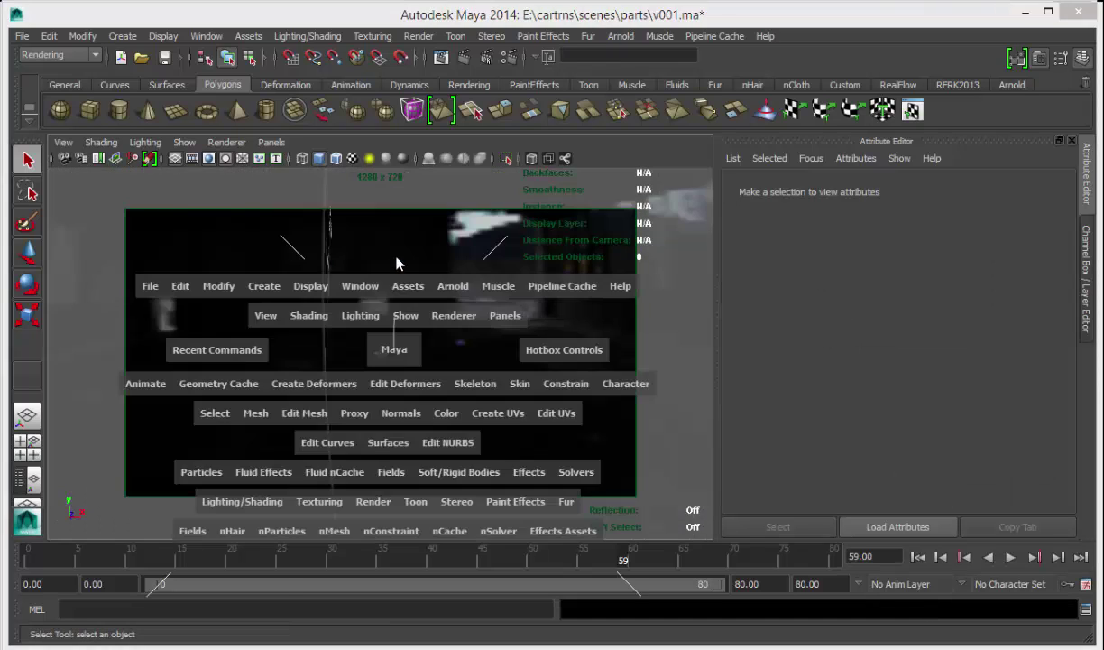
pyautogui.keyDown('alt'); pyautogui.moveTo(383, 308); pyautogui.dragTo(311, 339); pyautogui.keyUp('alt')
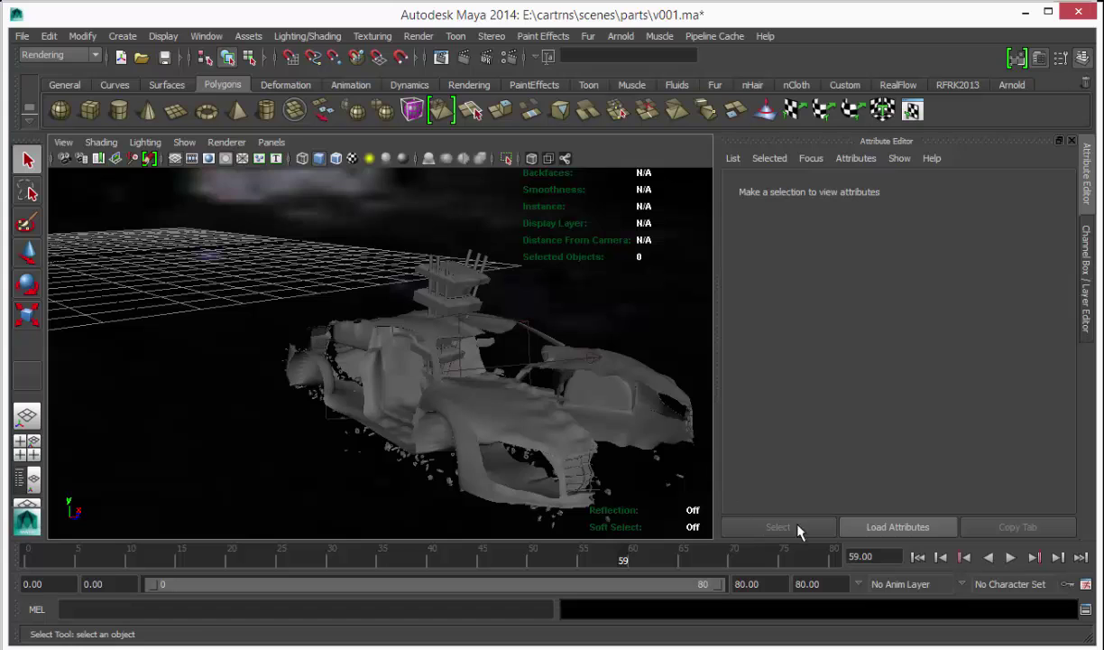
# Step: Return the parts scene to frame 0, select the volume emitter emitter3 and examine its shape and emission rate
pyautogui.click(916, 557)
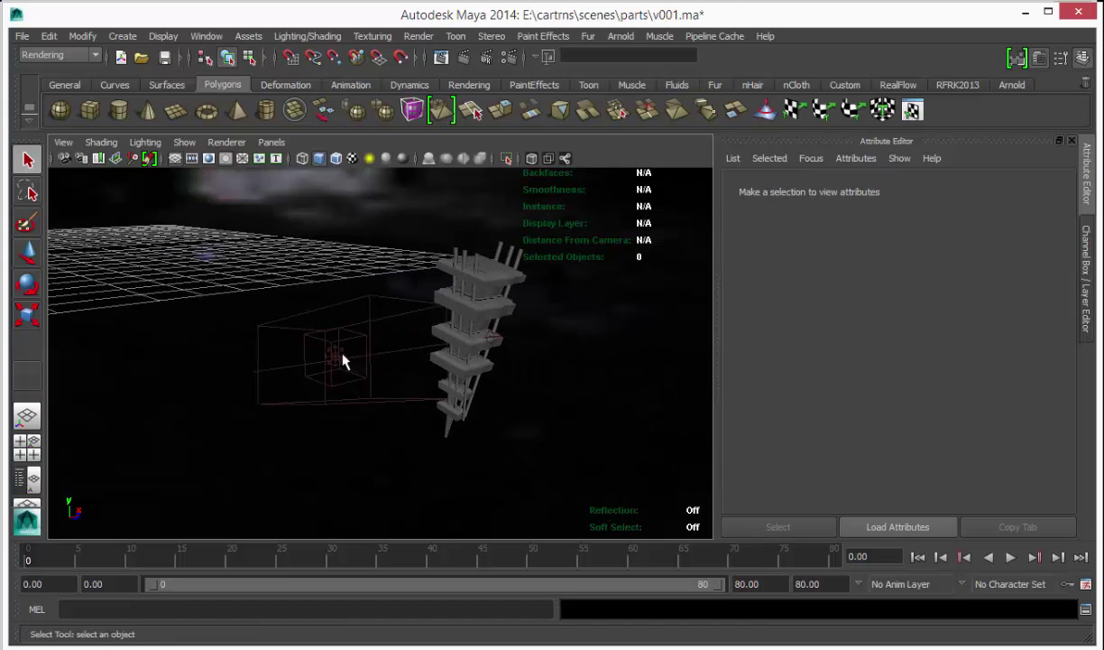
pyautogui.click(338, 358)
pyautogui.click(332, 355)
pyautogui.keyDown('alt'); pyautogui.moveTo(325, 357); pyautogui.dragTo(390, 353, button='right'); pyautogui.keyUp('alt')
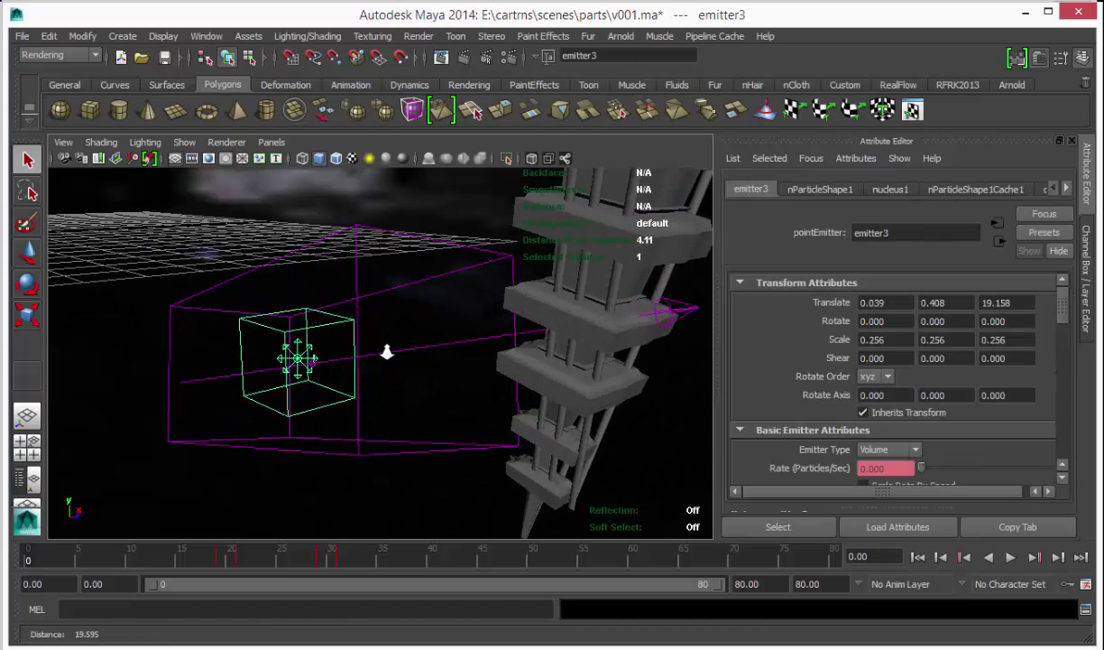
pyautogui.keyDown('alt'); pyautogui.moveTo(390, 353); pyautogui.dragTo(369, 350); pyautogui.keyUp('alt')
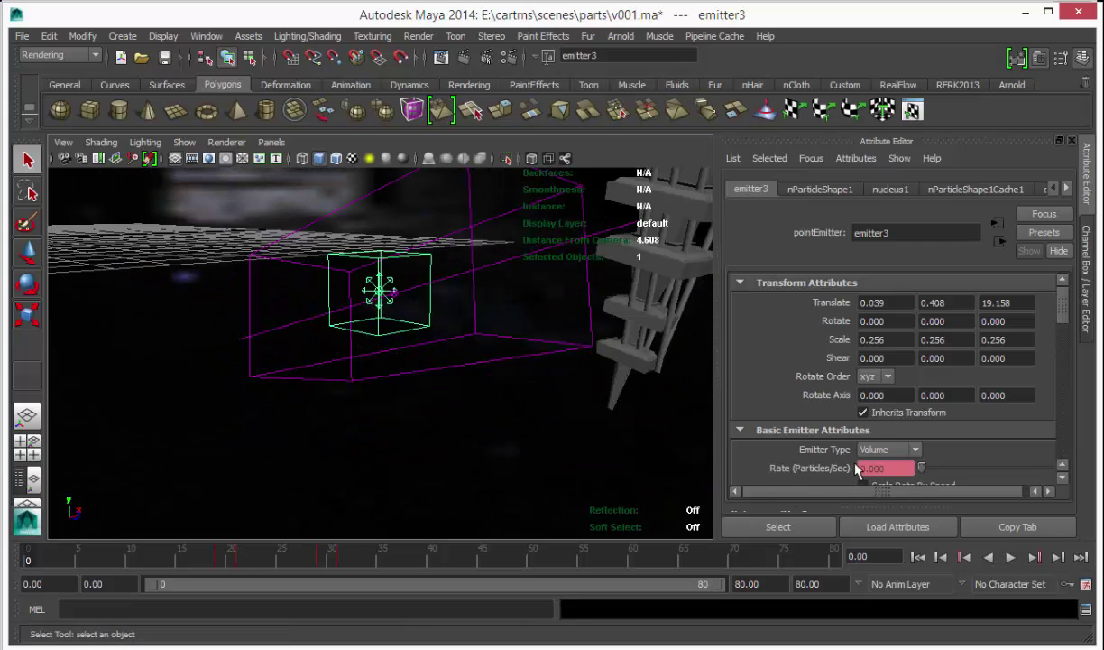
pyautogui.keyDown('alt'); pyautogui.moveTo(420, 377); pyautogui.dragTo(361, 365); pyautogui.keyUp('alt')
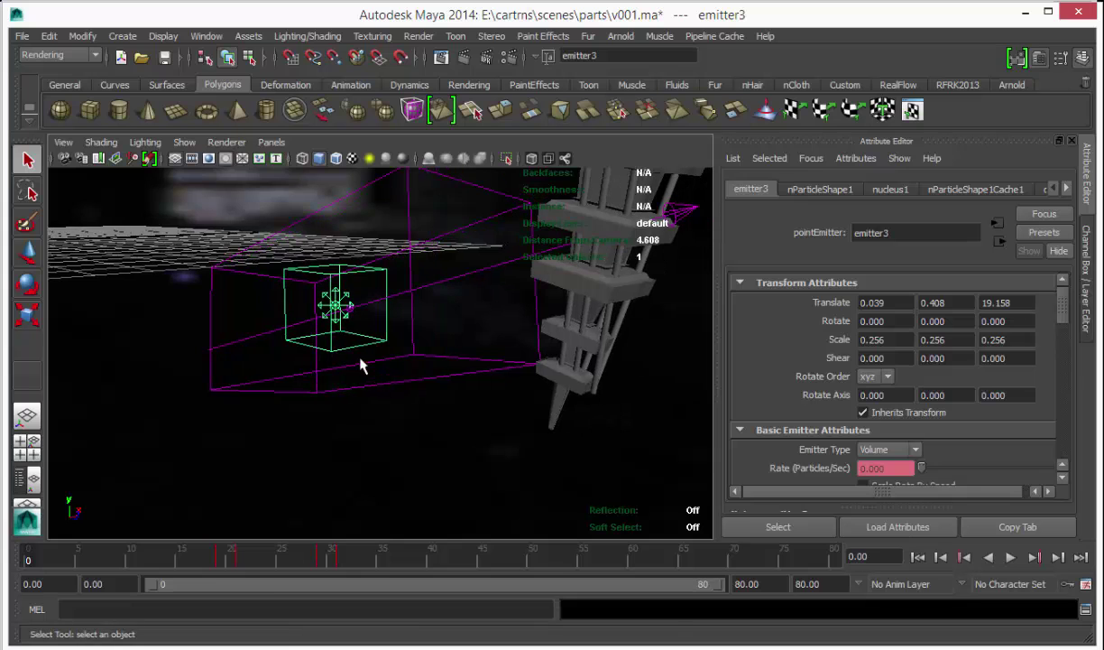
# Step: Play the particle simulation, stop at frame 70 and examine the spread of mechanical debris around the emitter
pyautogui.hotkey('alt', 'v')
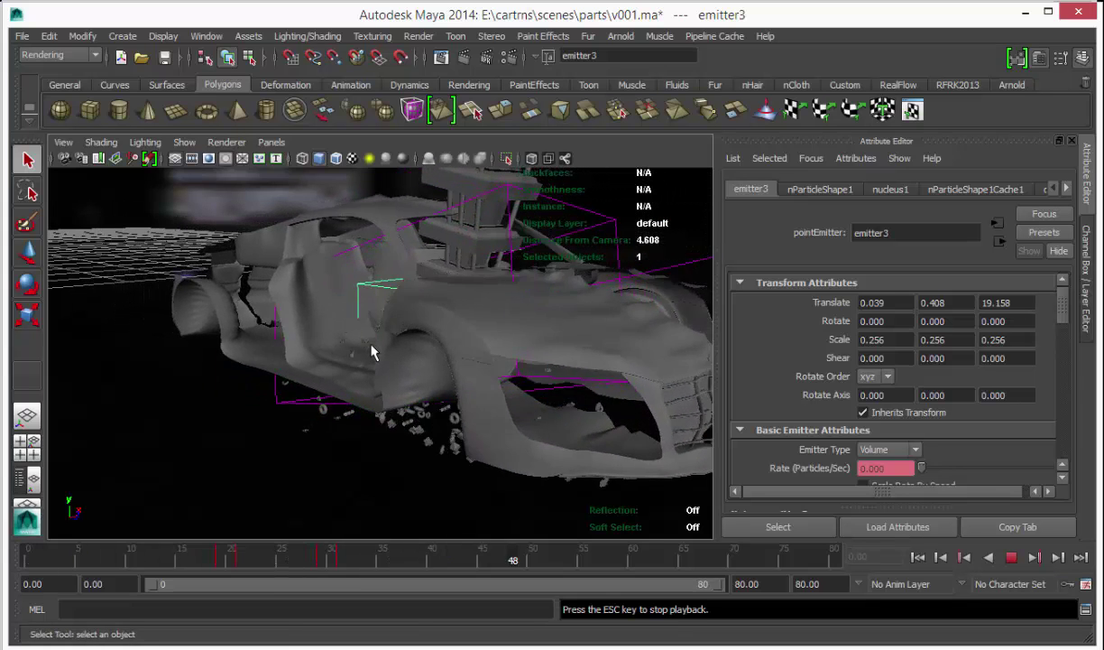
pyautogui.press('Escape')
pyautogui.keyDown('alt'); pyautogui.moveTo(393, 334); pyautogui.dragTo(407, 326); pyautogui.keyUp('alt')
pyautogui.keyDown('alt'); pyautogui.moveTo(407, 326); pyautogui.dragTo(413, 313, button='middle'); pyautogui.keyUp('alt')
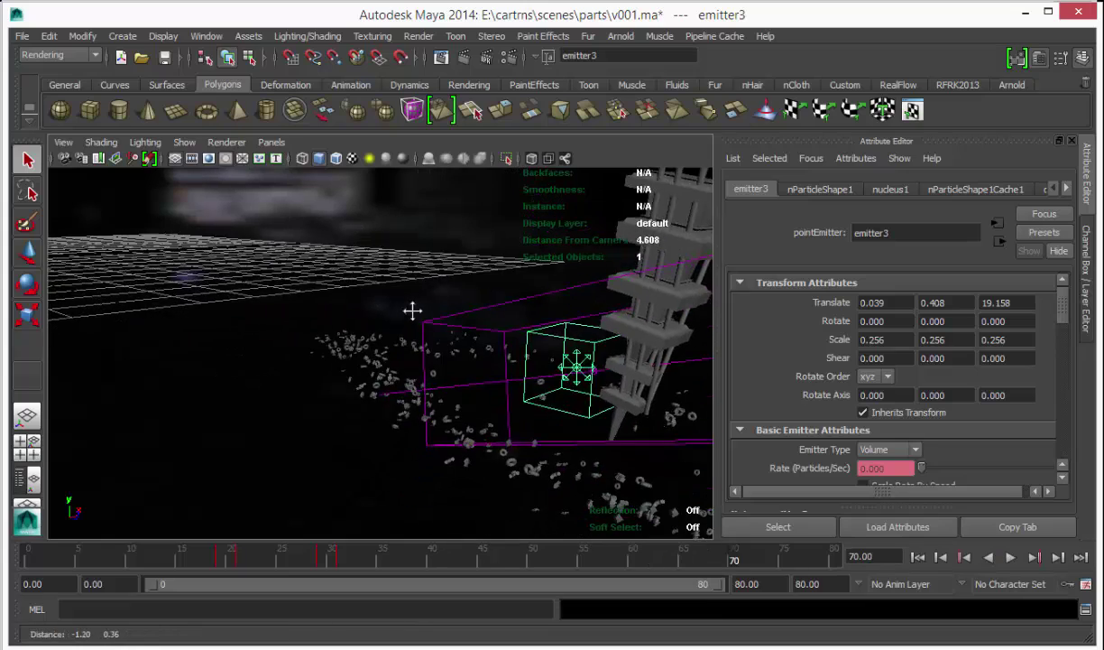
# Step: Inspect the emitted debris up close, select the source meshes from pTorus4 to polySurface10, and frame them in the perspective view
pyautogui.keyDown('alt'); pyautogui.moveTo(412, 313); pyautogui.dragTo(428, 301, button='right'); pyautogui.keyUp('alt')
pyautogui.keyDown('alt'); pyautogui.moveTo(428, 301); pyautogui.dragTo(406, 311); pyautogui.keyUp('alt')
pyautogui.keyDown('alt'); pyautogui.moveTo(261, 361); pyautogui.dragTo(239, 360, button='right'); pyautogui.keyUp('alt')
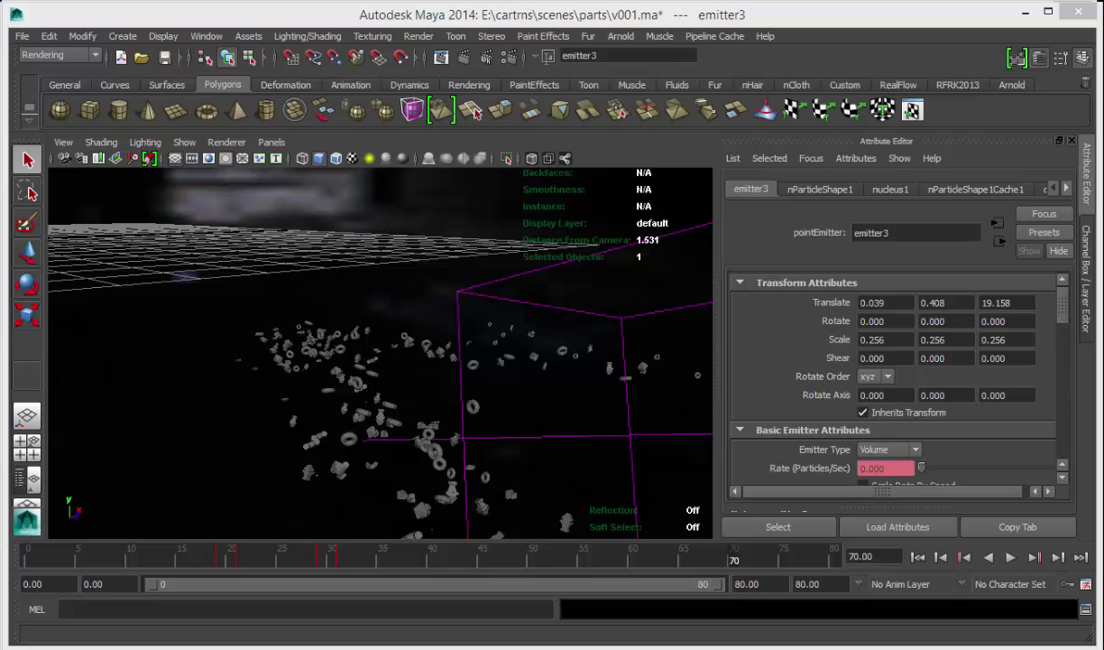
pyautogui.moveTo(1103, 30); pyautogui.dragTo(881, 30)
pyautogui.moveTo(857, 361); pyautogui.dragTo(859, 545)
pyautogui.press('f')
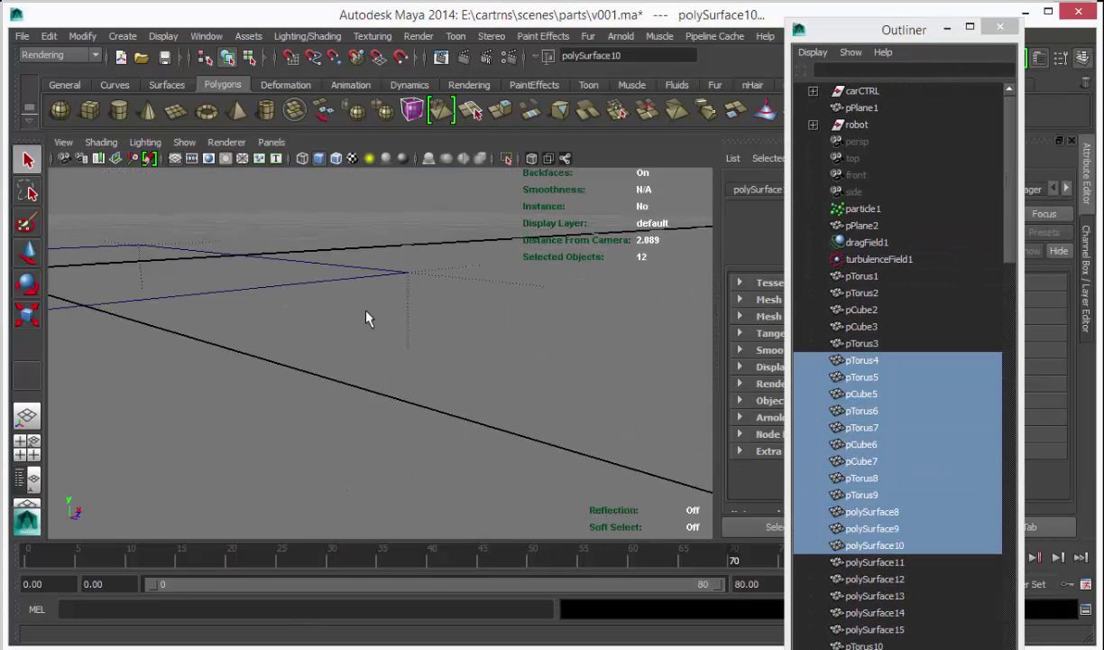
pyautogui.press('f')
pyautogui.keyDown('alt'); pyautogui.moveTo(367, 312); pyautogui.dragTo(368, 320); pyautogui.keyUp('alt')
pyautogui.keyDown('alt'); pyautogui.moveTo(368, 320); pyautogui.dragTo(393, 325, button='right'); pyautogui.keyUp('alt')
# Step: Move pCube9, pCube2 and a large torus outward from the cluster of overlapping debris source meshes
pyautogui.click(374, 348)
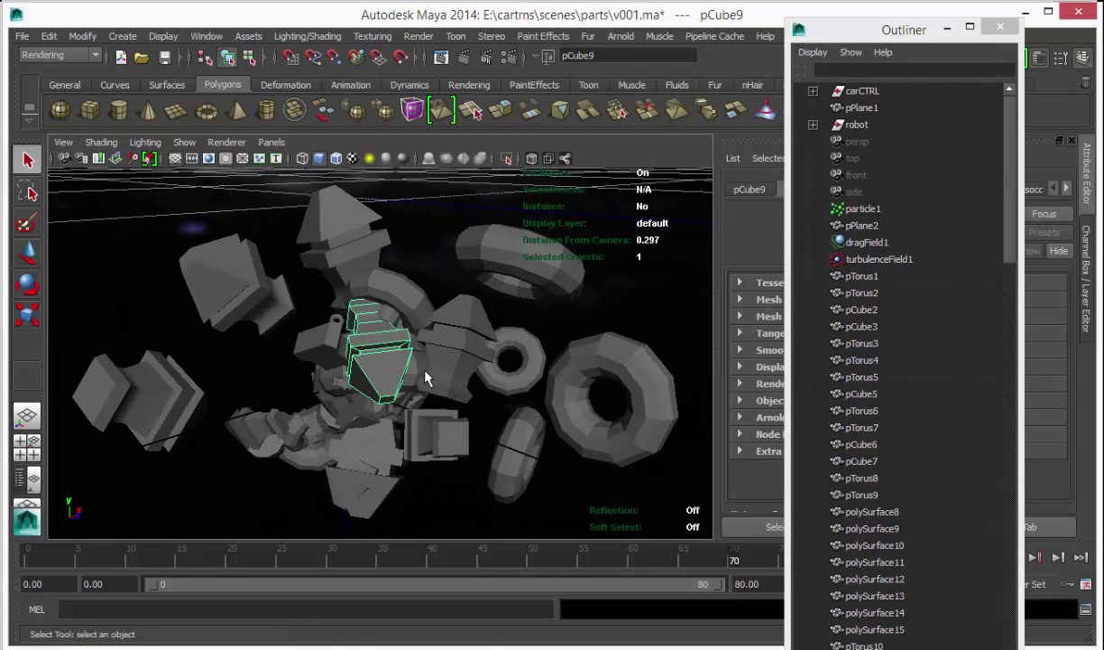
pyautogui.press('w')
pyautogui.moveTo(404, 431); pyautogui.dragTo(508, 307, button='middle')
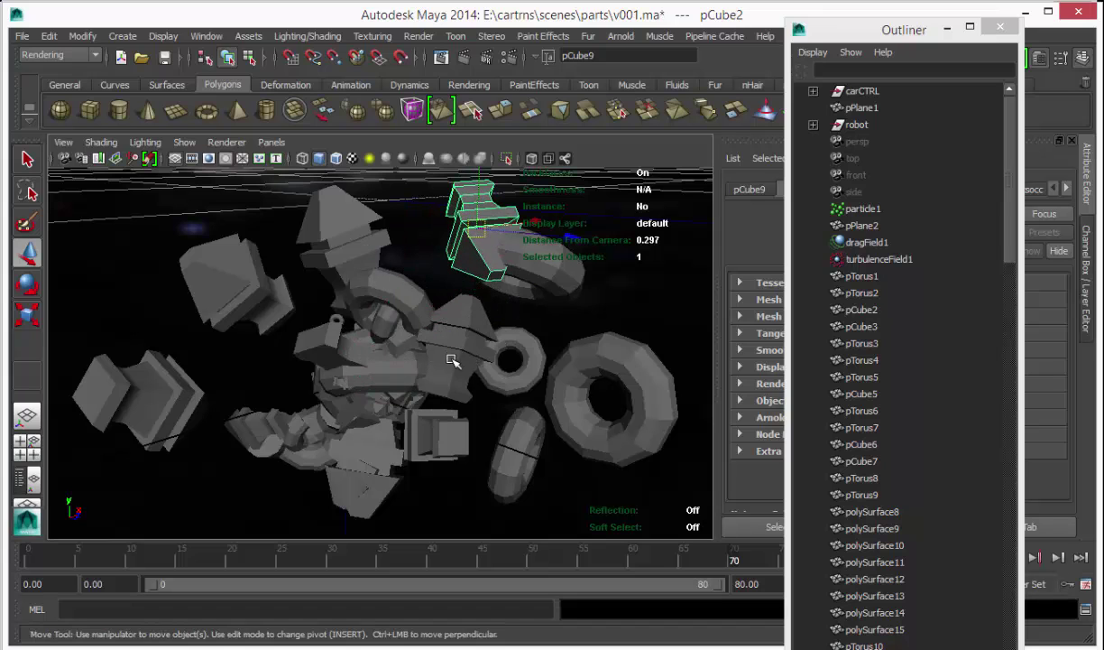
pyautogui.click(452, 360)
pyautogui.moveTo(452, 360); pyautogui.dragTo(581, 492, button='middle')
pyautogui.click(424, 376)
pyautogui.moveTo(426, 377); pyautogui.dragTo(338, 422, button='middle')
# Step: Move polySurface9 out of the middle of the debris mesh cluster
pyautogui.press('q')
pyautogui.click(365, 333)
pyautogui.press('w')
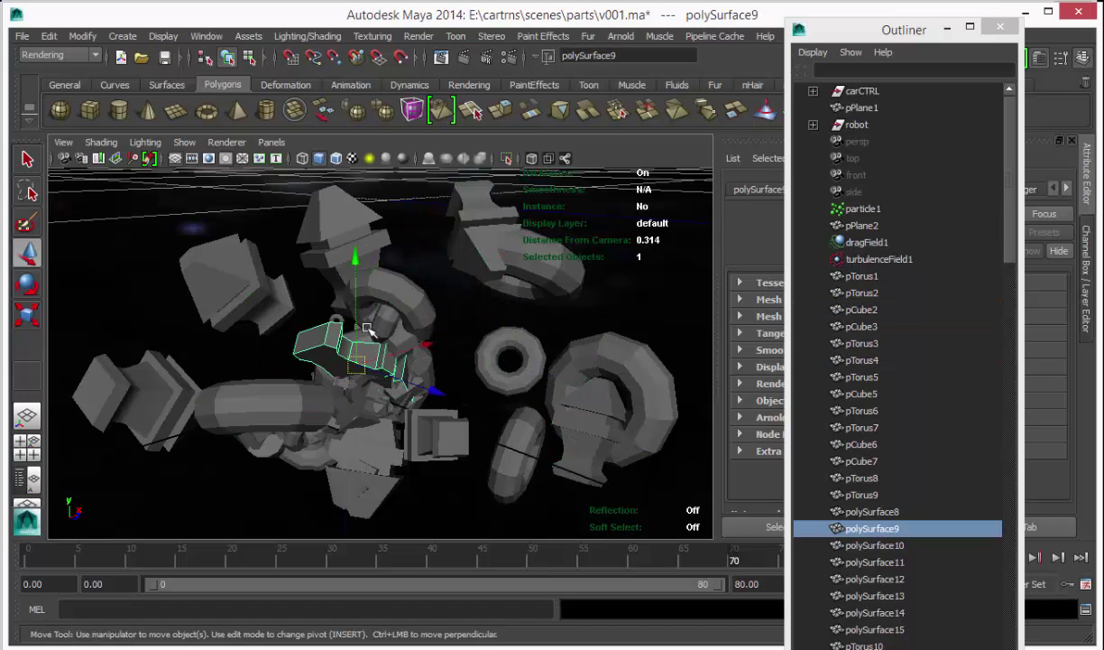
pyautogui.moveTo(368, 327); pyautogui.dragTo(470, 411, button='middle')
pyautogui.keyDown('alt'); pyautogui.moveTo(470, 386); pyautogui.dragTo(387, 326); pyautogui.keyUp('alt')
# Step: Pull pTorus8 and the stacked pyramid-shaped piece above the cluster away from the other debris meshes
pyautogui.click(442, 336)
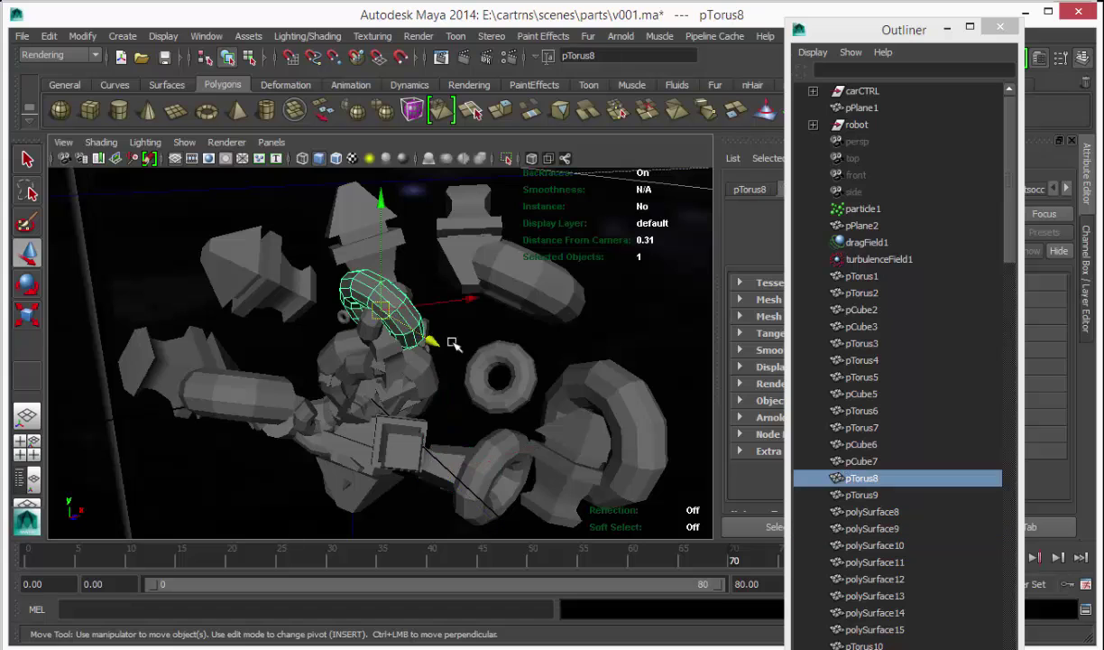
pyautogui.moveTo(449, 343); pyautogui.dragTo(669, 222, button='middle')
pyautogui.click(383, 264)
pyautogui.keyDown('alt'); pyautogui.moveTo(386, 268); pyautogui.dragTo(462, 287); pyautogui.keyUp('alt')
pyautogui.moveTo(316, 262); pyautogui.dragTo(263, 235, button='middle')
# Step: Separate pTorus2 and pTorus9 from the centre of the debris cluster, moving them up to opposite sides
pyautogui.click(368, 357)
pyautogui.click(357, 363)
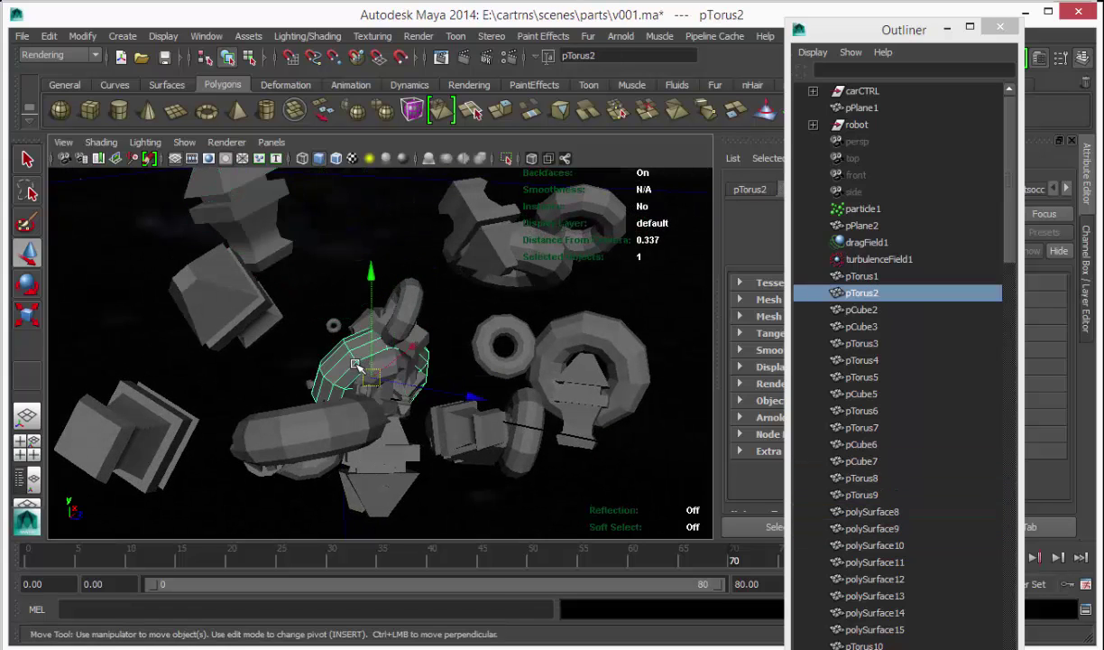
pyautogui.moveTo(349, 378); pyautogui.dragTo(234, 273, button='middle')
pyautogui.click(364, 359)
pyautogui.moveTo(370, 362); pyautogui.dragTo(467, 300, button='middle')
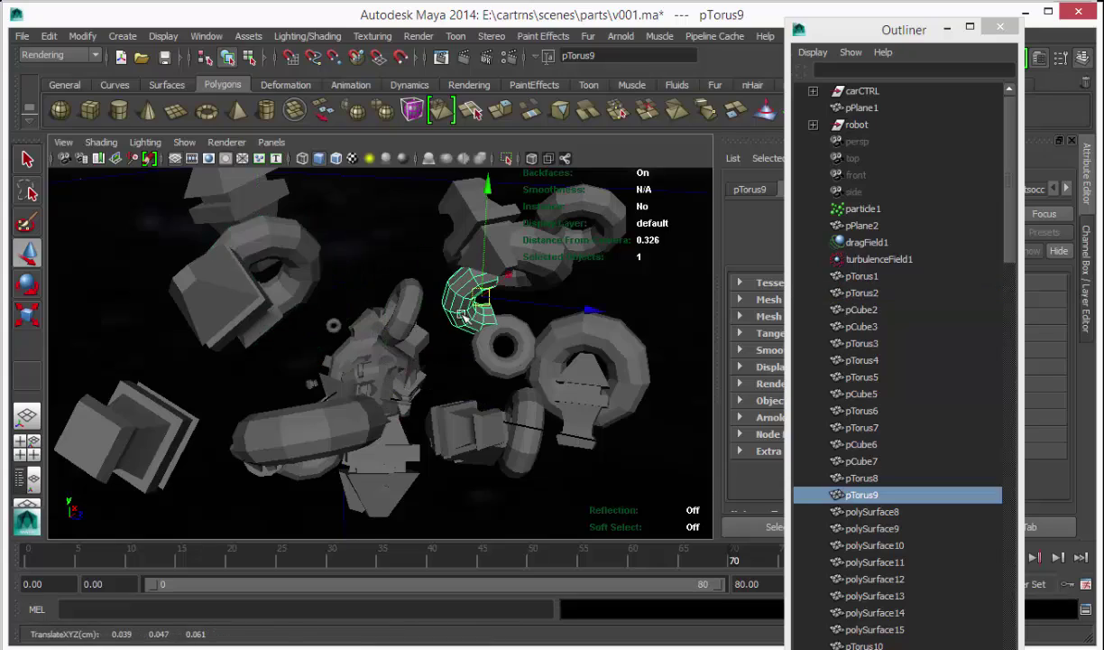
# Step: Move another torus above the cluster, shift the small pTorus18 toward its edge, and review the spread-out debris meshes
pyautogui.keyDown('alt'); pyautogui.moveTo(287, 287); pyautogui.dragTo(421, 312); pyautogui.keyUp('alt')
pyautogui.keyDown('alt'); pyautogui.moveTo(420, 311); pyautogui.dragTo(369, 313, button='right'); pyautogui.keyUp('alt')
pyautogui.keyDown('alt'); pyautogui.moveTo(370, 313); pyautogui.dragTo(409, 335); pyautogui.keyUp('alt')
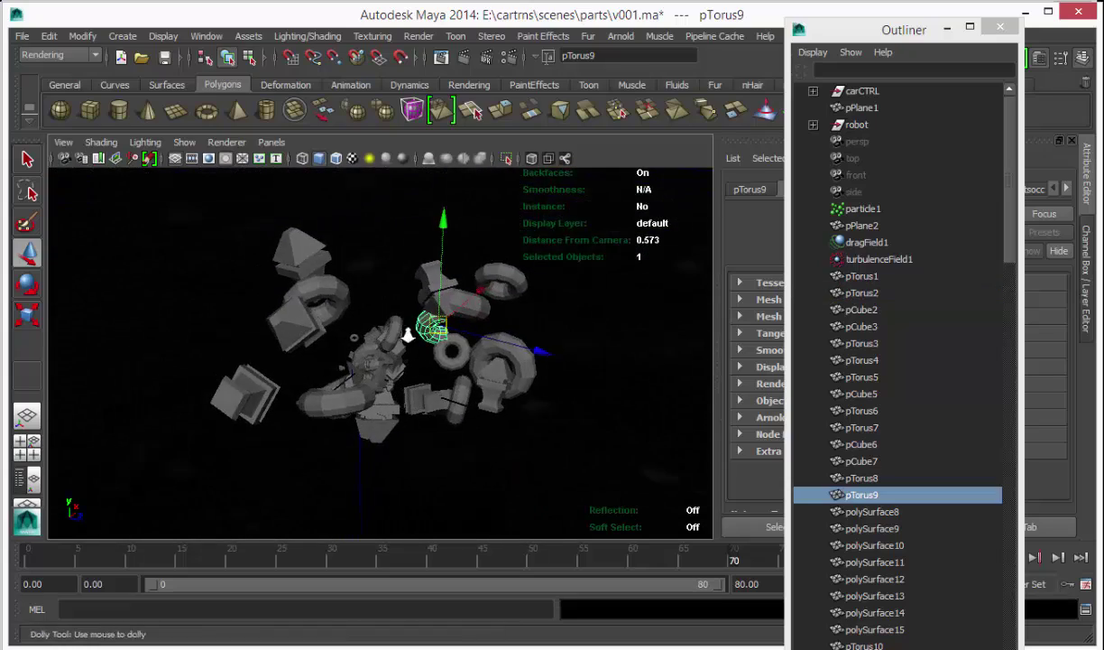
pyautogui.keyDown('alt'); pyautogui.moveTo(408, 335); pyautogui.dragTo(426, 351, button='right'); pyautogui.keyUp('alt')
pyautogui.click(346, 363)
pyautogui.moveTo(394, 399); pyautogui.dragTo(420, 194, button='middle')
pyautogui.click(328, 388)
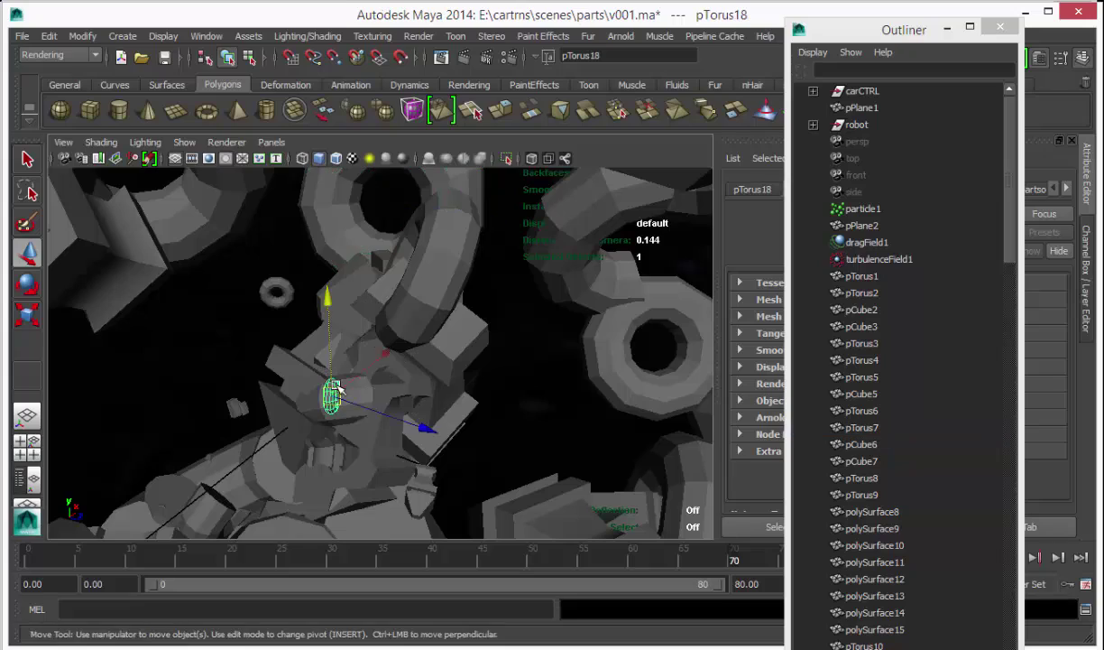
pyautogui.moveTo(350, 390); pyautogui.dragTo(460, 432, button='middle')
pyautogui.keyDown('alt'); pyautogui.moveTo(454, 369); pyautogui.dragTo(181, 395, button='right'); pyautogui.keyUp('alt')
pyautogui.keyDown('alt'); pyautogui.moveTo(390, 370); pyautogui.dragTo(411, 374); pyautogui.keyUp('alt')
pyautogui.keyDown('alt'); pyautogui.moveTo(410, 373); pyautogui.dragTo(832, 407, button='right'); pyautogui.keyUp('alt')
pyautogui.scroll(5, 492, 352)
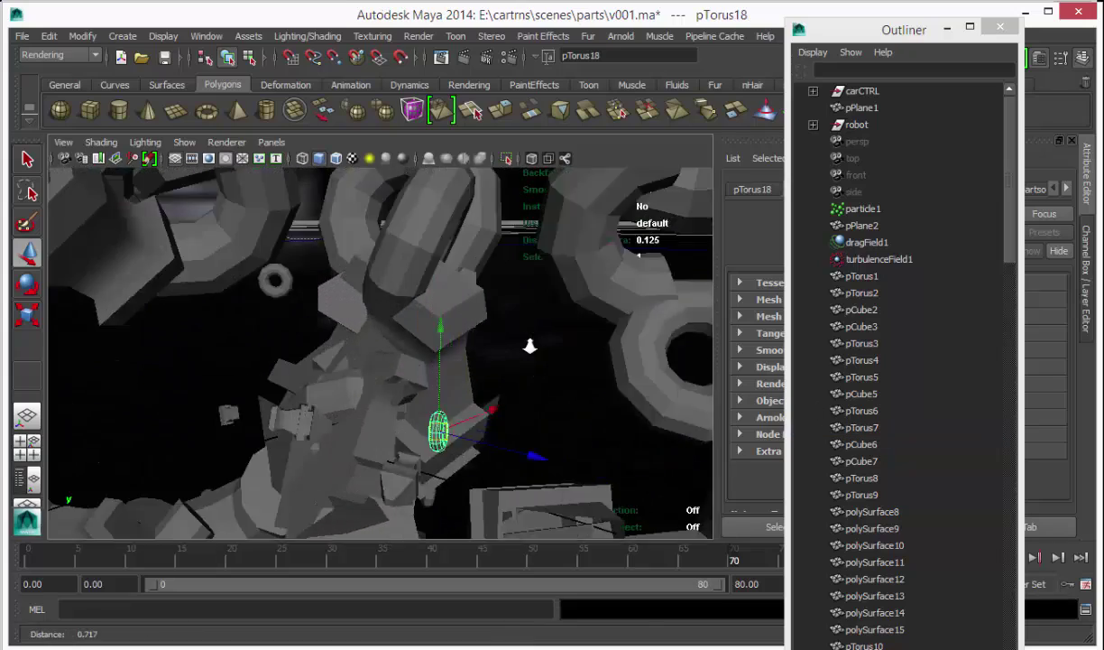
pyautogui.scroll(-2, 491, 351)
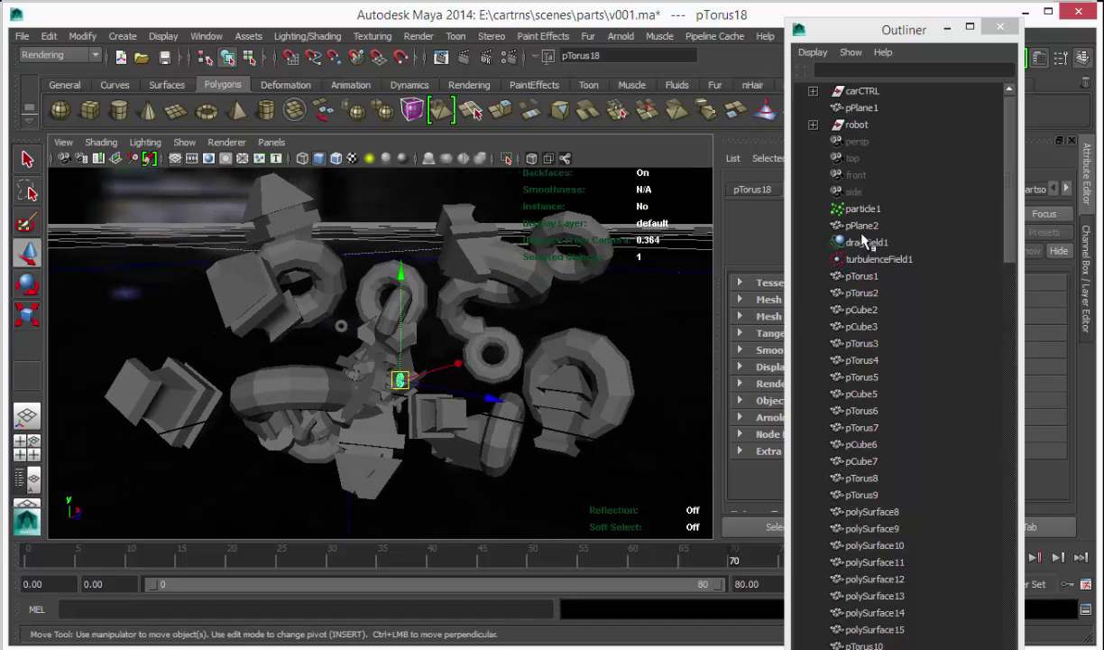
# Step: Look through the scene objects, select nParticle1 and show the attributes of its shape node nParticleShape1
pyautogui.click(862, 208)
pyautogui.moveTo(920, 27); pyautogui.dragTo(482, 0)
pyautogui.scroll(-10, 474, 349)
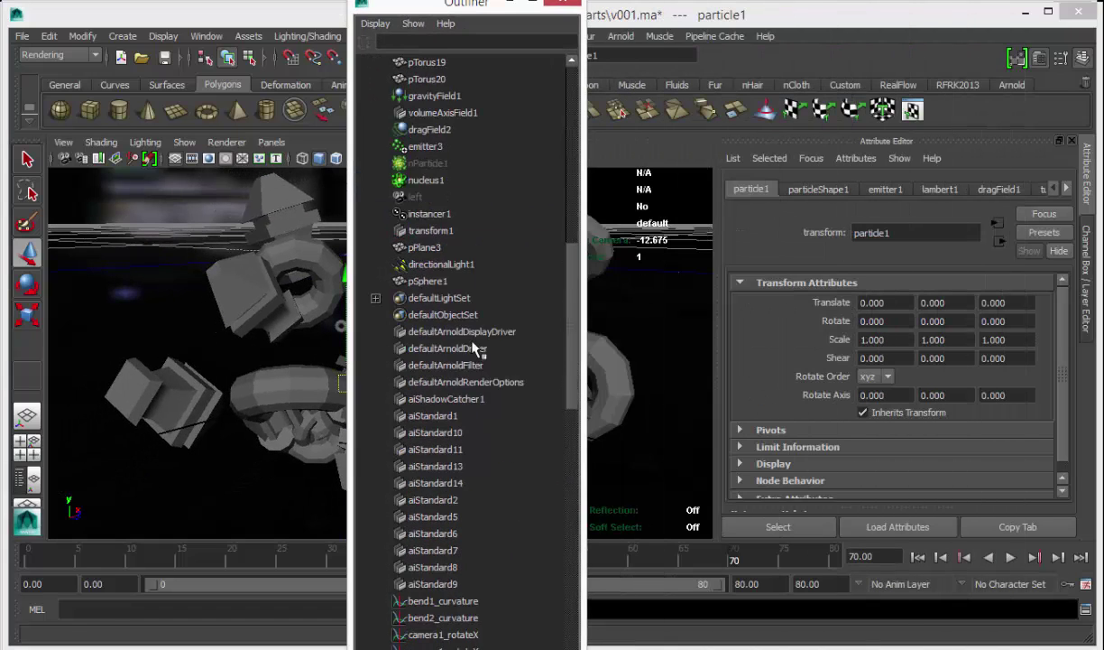
pyautogui.scroll(-3, 442, 344)
pyautogui.scroll(3, 442, 344)
pyautogui.rightClick(406, 291)
pyautogui.click(436, 308)
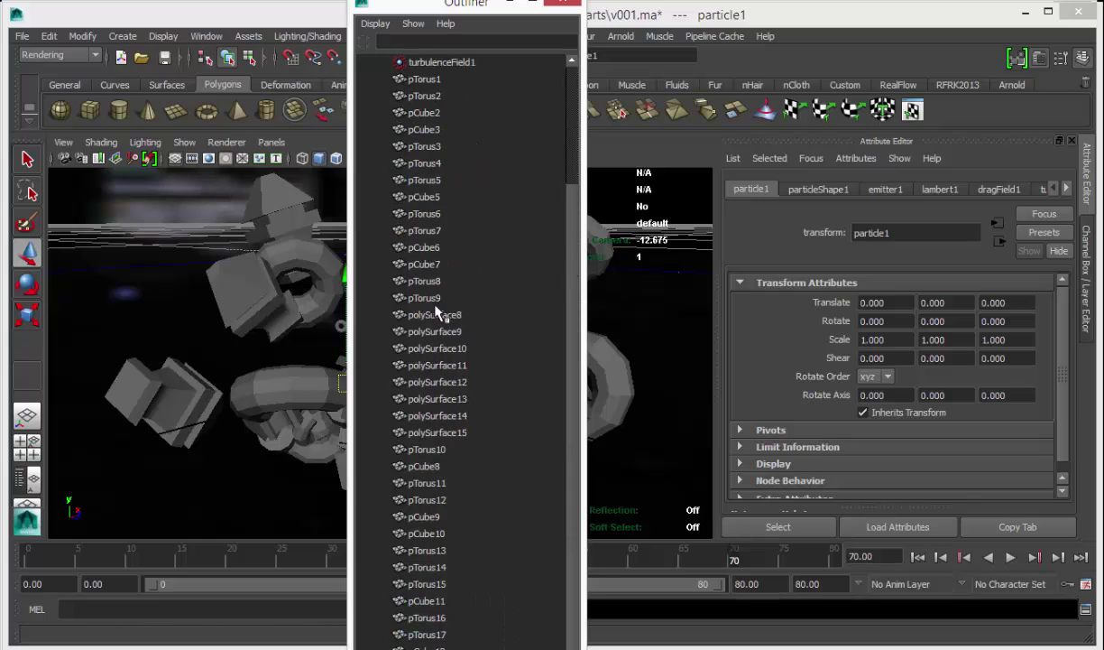
pyautogui.scroll(-3, 433, 320)
pyautogui.click(434, 648)
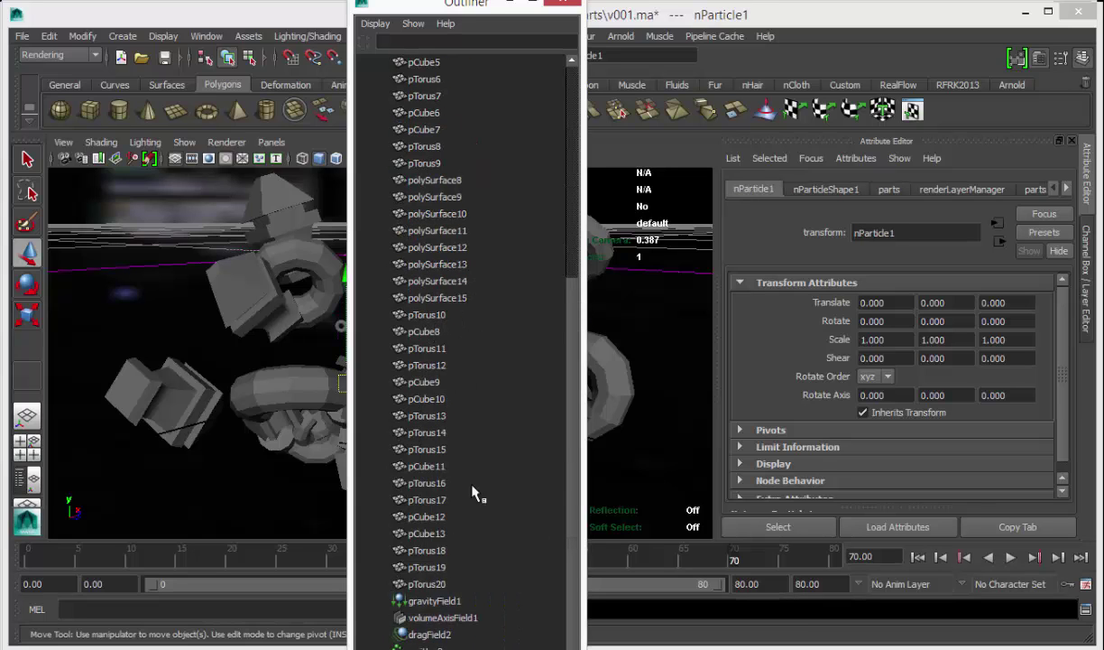
pyautogui.click(511, 5)
pyautogui.click(825, 188)
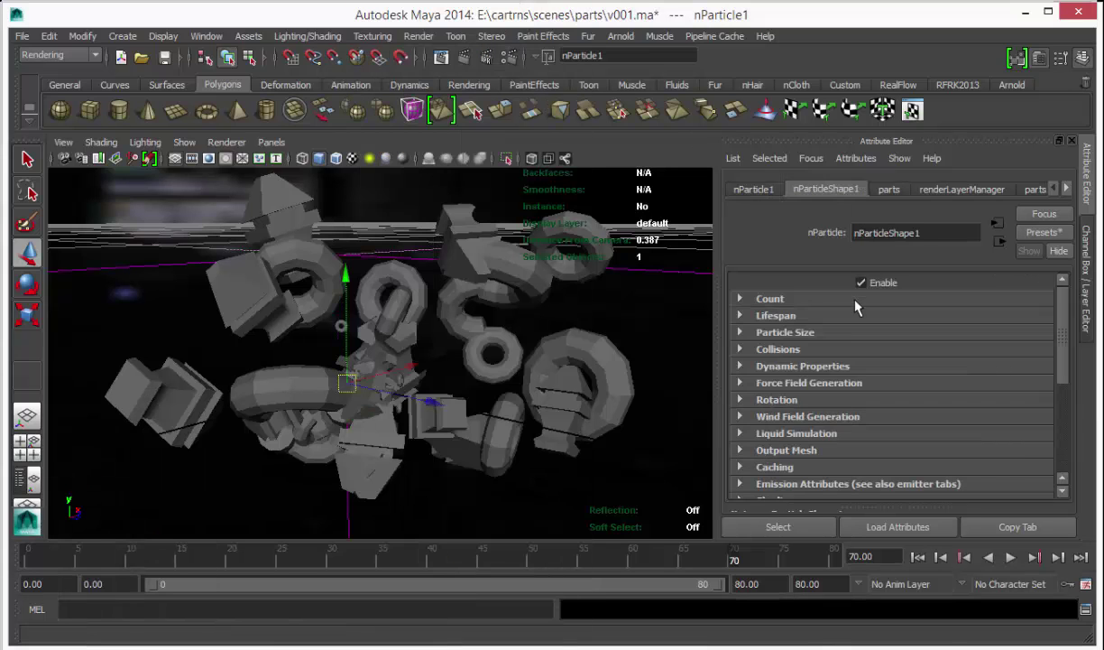
# Step: Expand the Instancer (Geometry Replacement) and Per Particle (Array) Attributes of nParticleShape1 and examine the Rand Rot and Rand Select entries
pyautogui.scroll(-5, 857, 335)
pyautogui.click(811, 371)
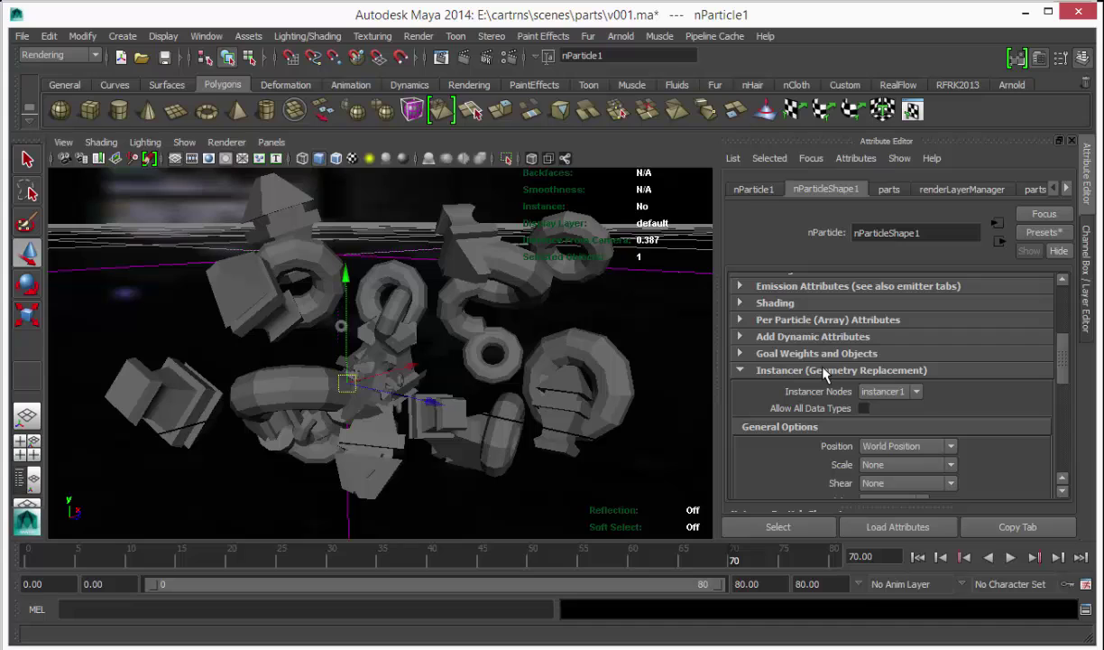
pyautogui.click(751, 319)
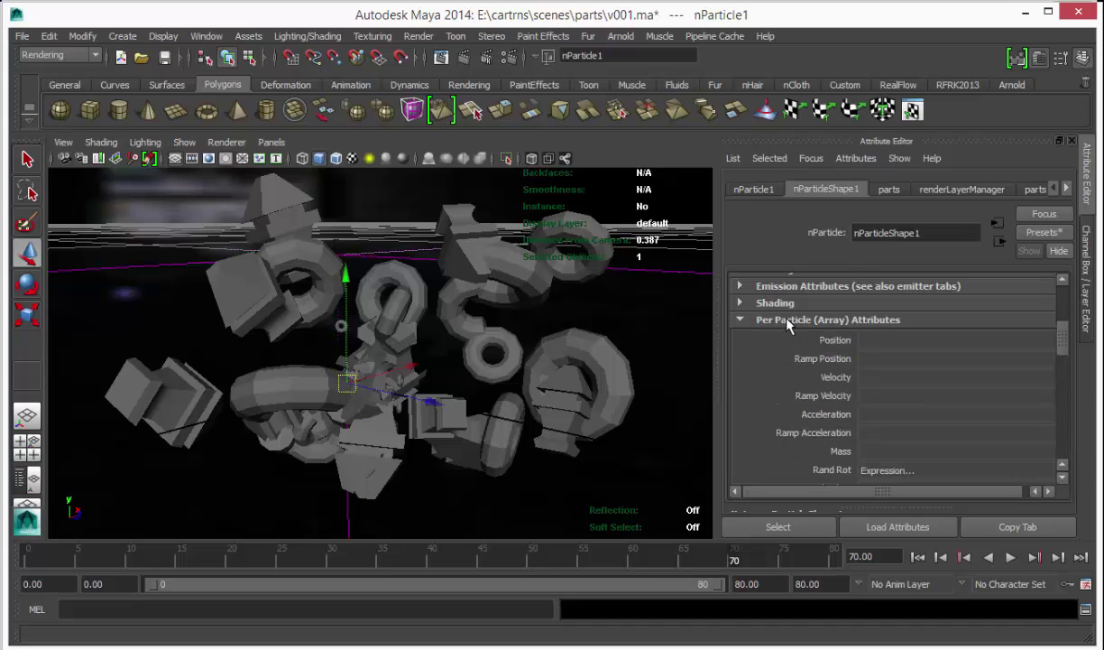
pyautogui.scroll(-3, 794, 352)
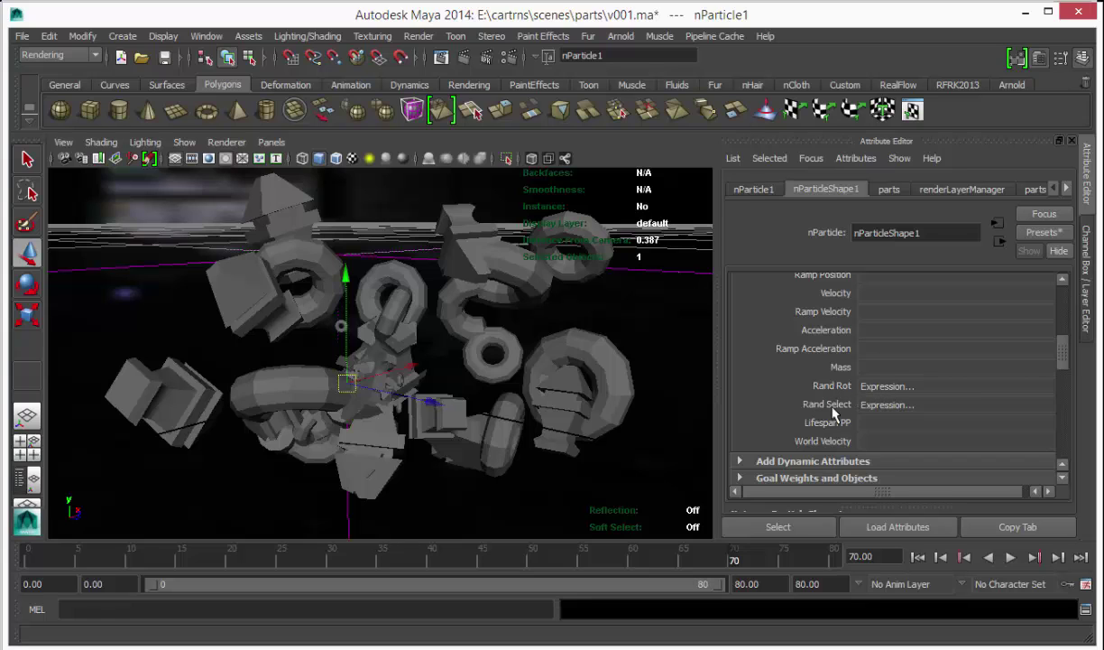
# Step: Open the Rand Select creation expression, examine its randSelect and randRot lines, and close the Expression Editor
pyautogui.keyDown('alt'); pyautogui.moveTo(582, 360); pyautogui.dragTo(561, 360, button='right'); pyautogui.keyUp('alt')
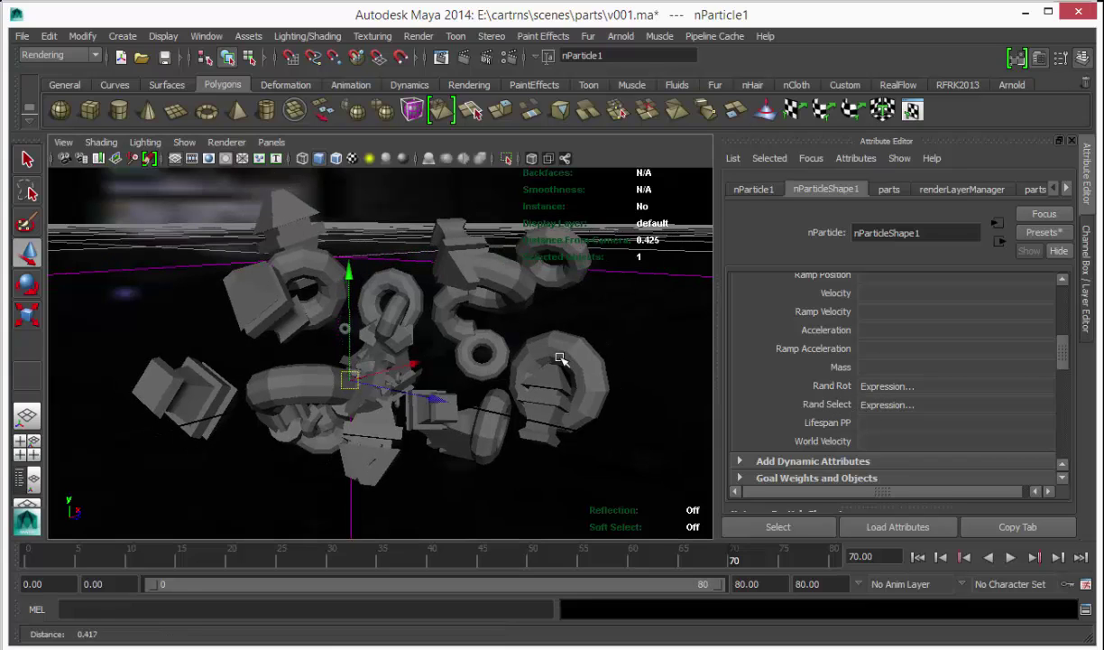
pyautogui.rightClick(894, 407)
pyautogui.click(918, 416)
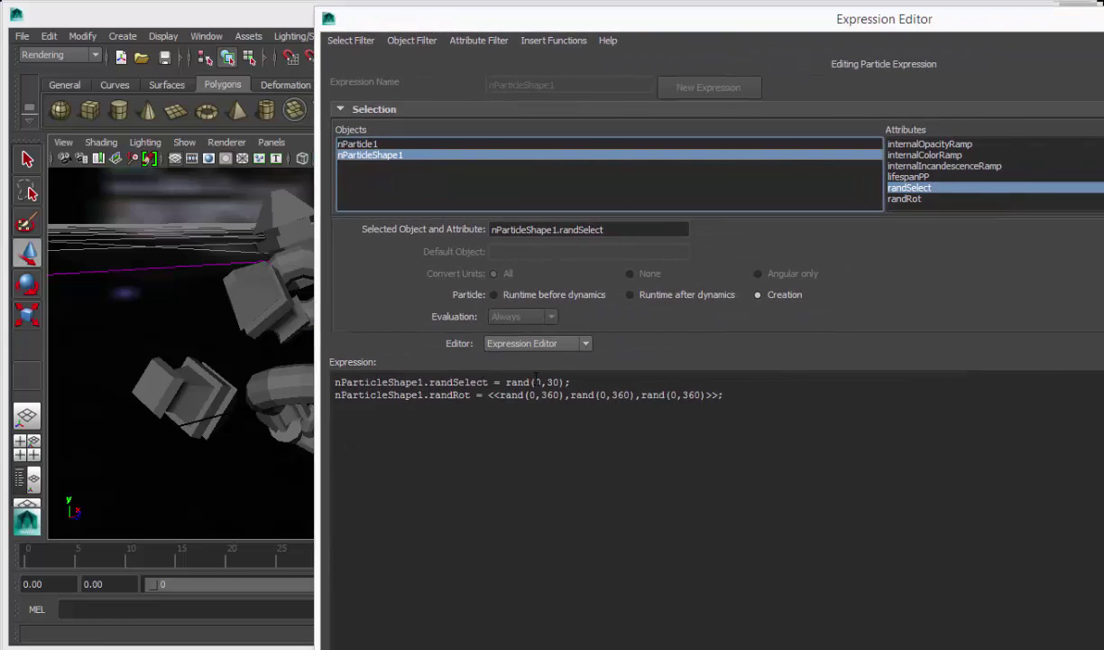
pyautogui.click(496, 383)
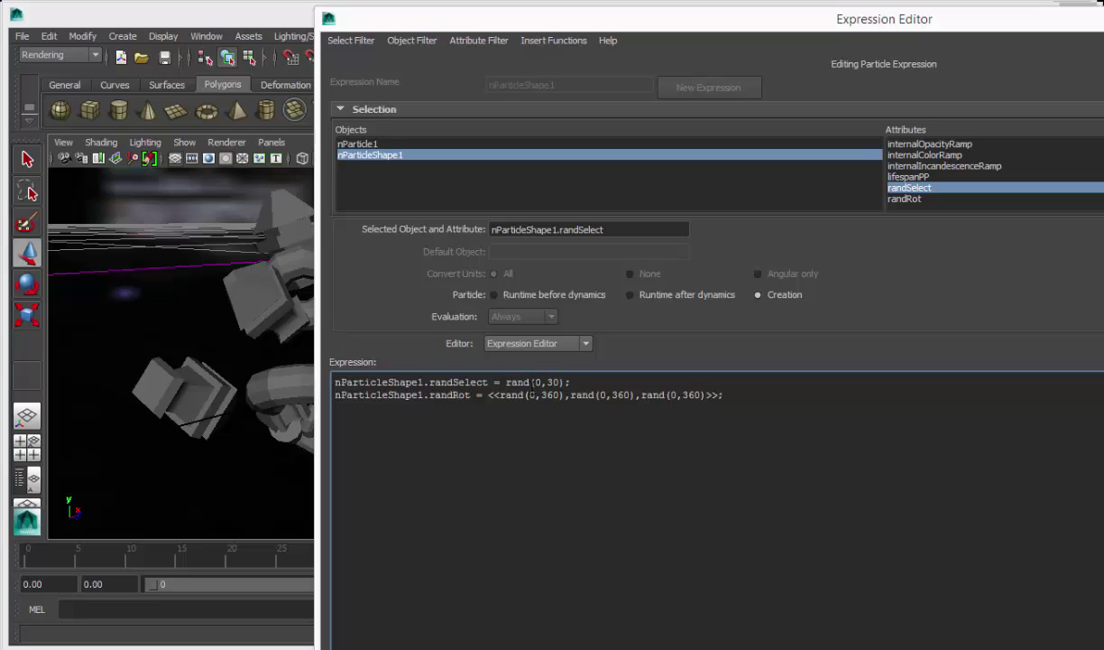
pyautogui.keyDown('alt'); pyautogui.moveTo(281, 287); pyautogui.dragTo(171, 291, button='middle'); pyautogui.keyUp('alt')
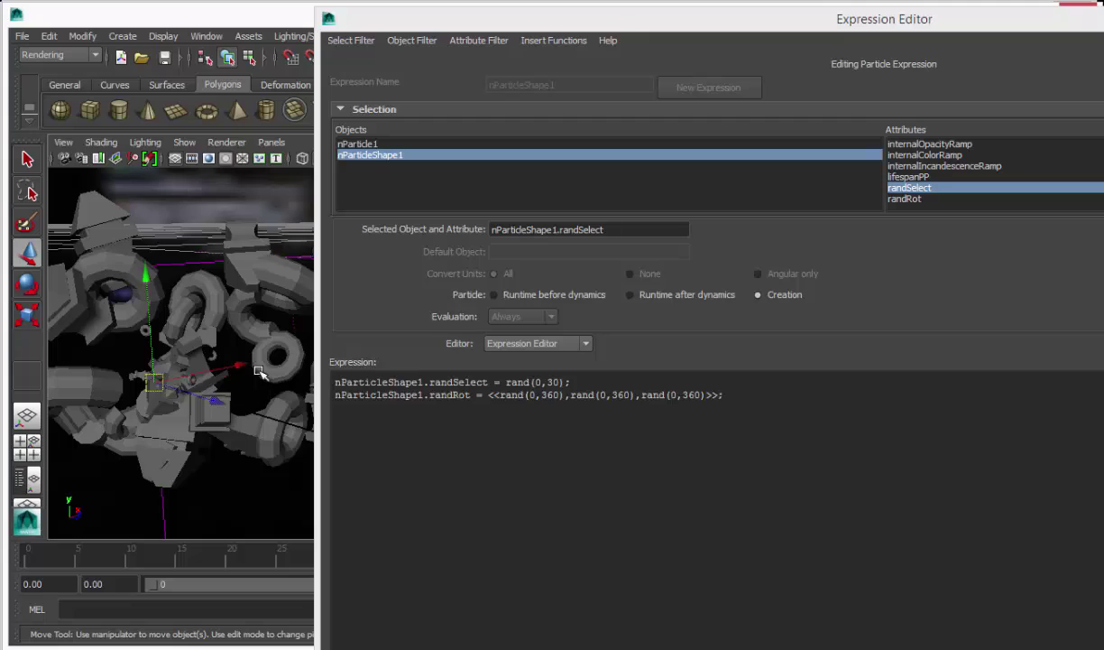
pyautogui.moveTo(425, 394); pyautogui.dragTo(448, 395)
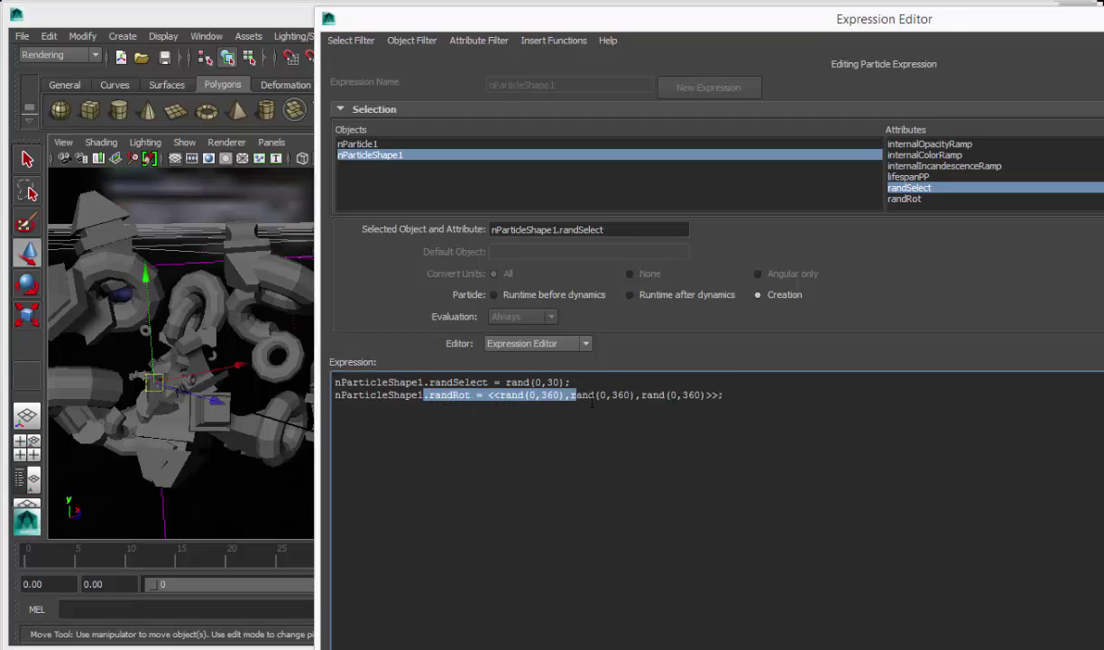
pyautogui.click(561, 395)
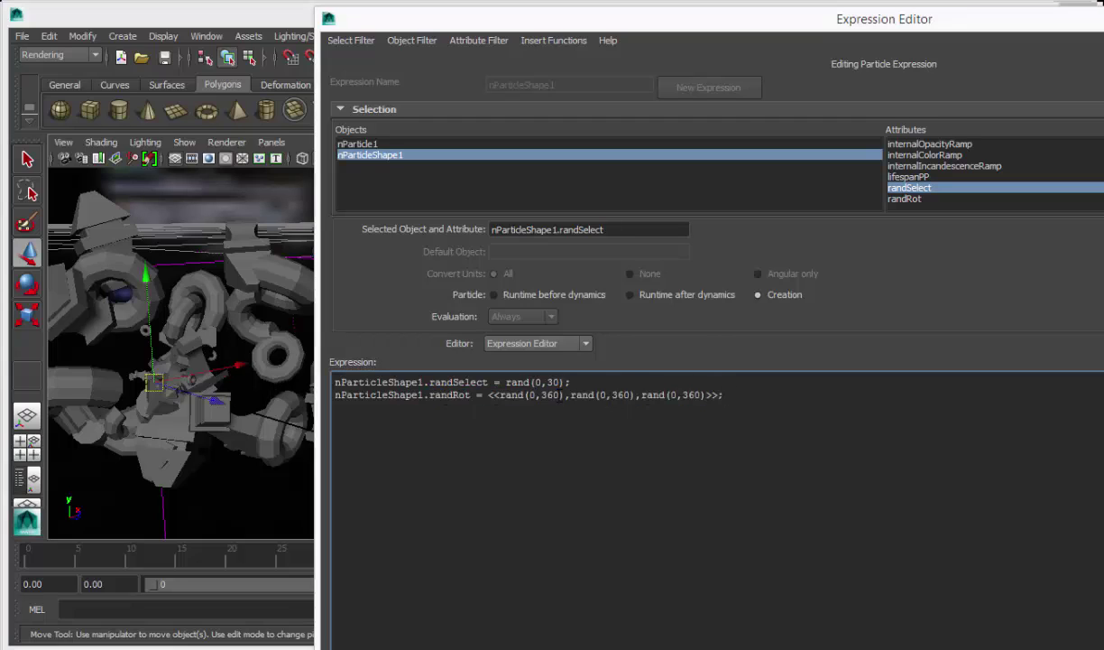
pyautogui.doubleClick(330, 23)
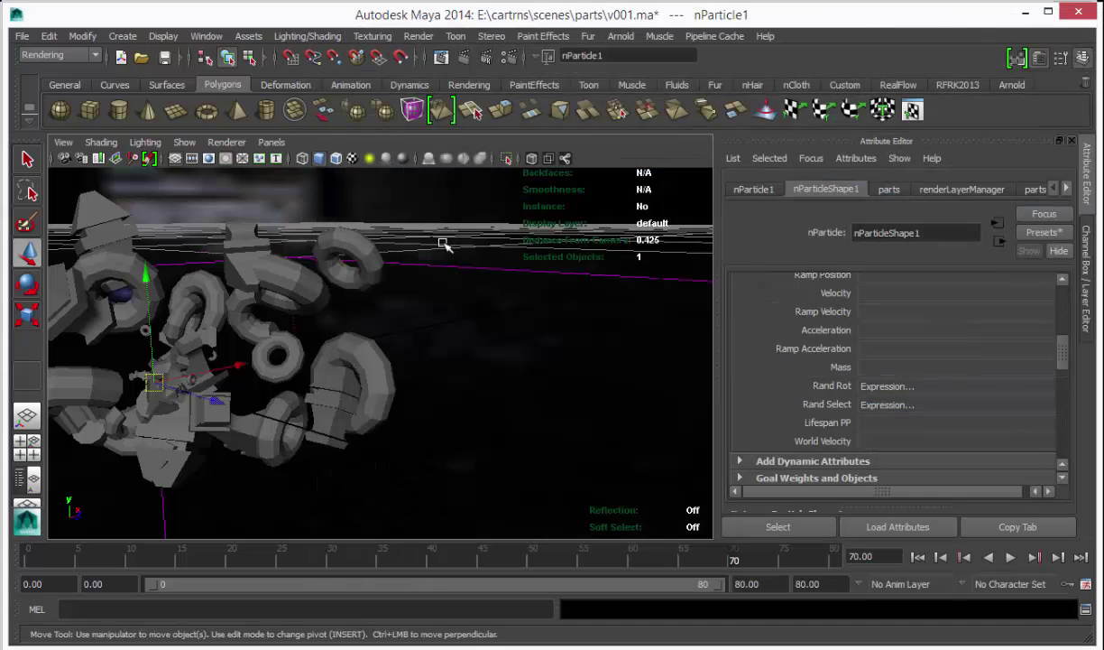
# Step: View the scene through the shot camera, play the debris simulation from the first frame and stop at frame 71
pyautogui.keyDown('alt'); pyautogui.moveTo(444, 244); pyautogui.dragTo(294, 126, button='right'); pyautogui.keyUp('alt')
pyautogui.click(269, 143)
pyautogui.moveTo(290, 157)
pyautogui.click(424, 158)
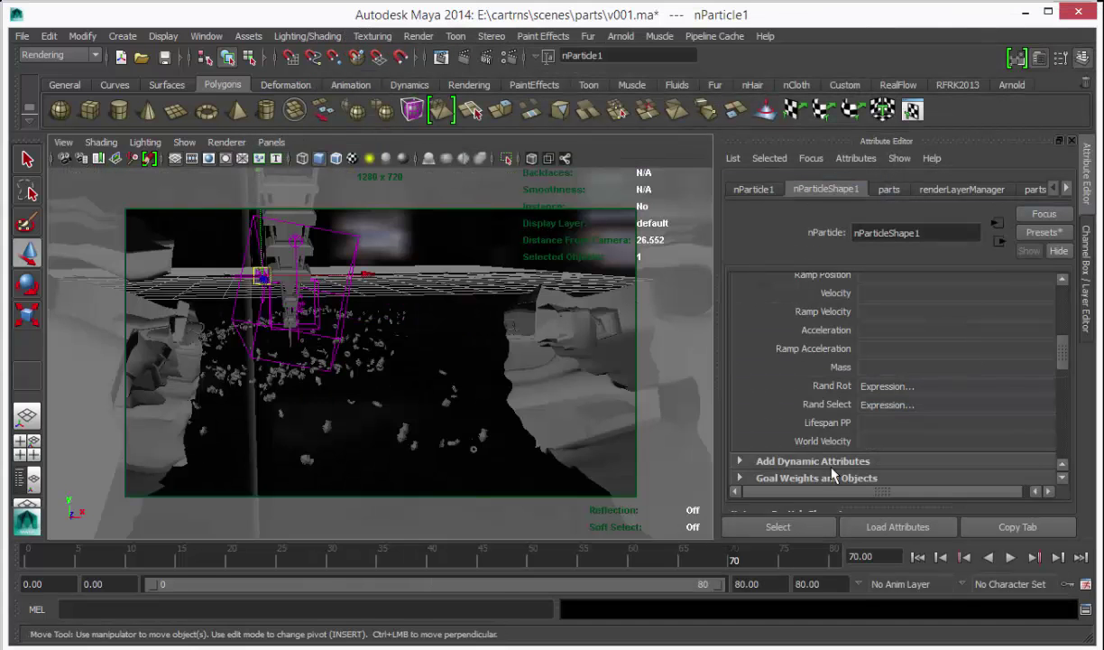
pyautogui.click(917, 557)
pyautogui.hotkey('alt', 'v')
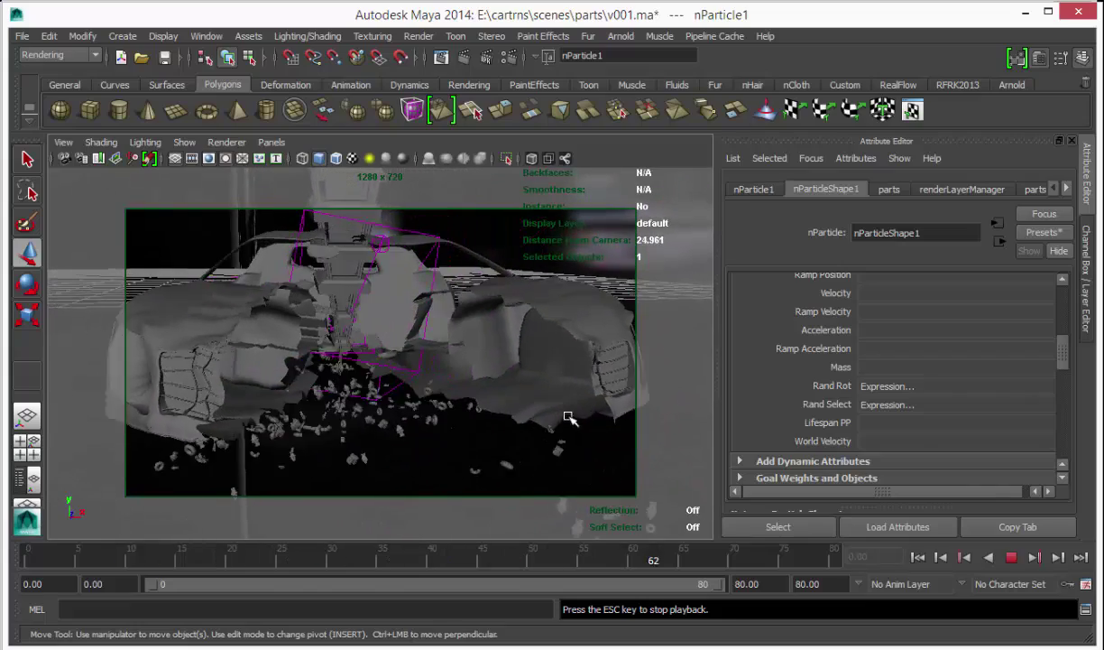
pyautogui.press('Escape')
# Step: Return to the perspective view, clear the selection and examine the instanced debris trail beside the robot's claw
pyautogui.press('space')
pyautogui.moveTo(398, 283); pyautogui.dragTo(348, 276)
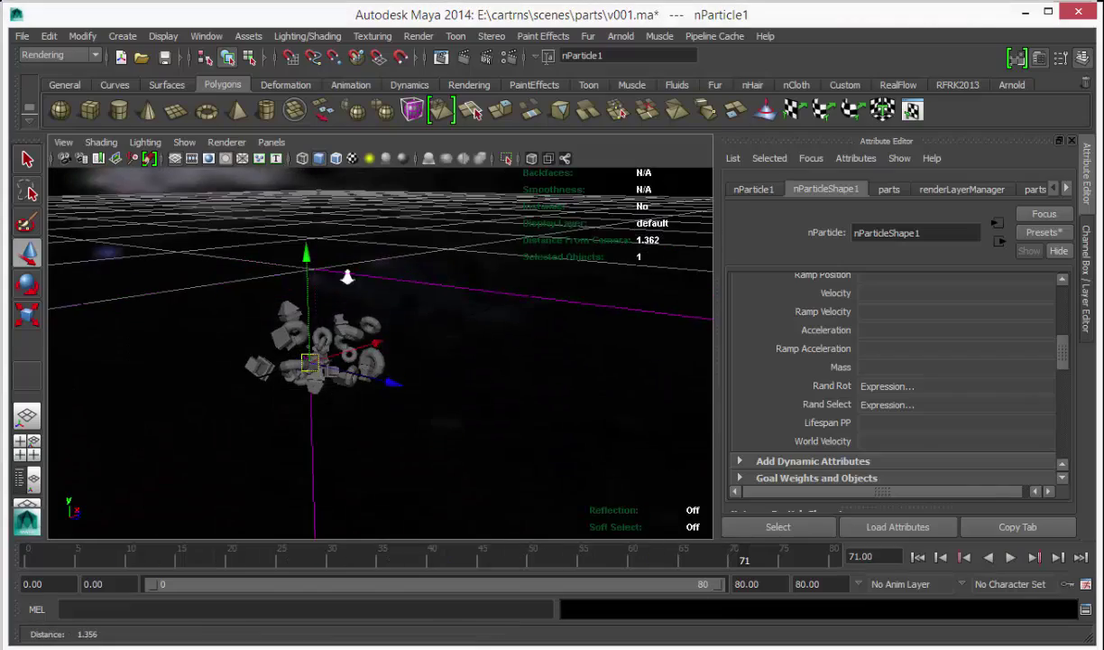
pyautogui.keyDown('alt'); pyautogui.moveTo(347, 276); pyautogui.dragTo(476, 347, button='right'); pyautogui.keyUp('alt')
pyautogui.keyDown('alt'); pyautogui.moveTo(476, 348); pyautogui.dragTo(284, 286, button='middle'); pyautogui.keyUp('alt')
pyautogui.keyDown('alt'); pyautogui.moveTo(311, 293); pyautogui.dragTo(451, 305, button='right'); pyautogui.keyUp('alt')
pyautogui.keyDown('alt'); pyautogui.moveTo(451, 305); pyautogui.dragTo(244, 241, button='middle'); pyautogui.keyUp('alt')
pyautogui.keyDown('alt'); pyautogui.moveTo(342, 269); pyautogui.dragTo(398, 282, button='right'); pyautogui.keyUp('alt')
pyautogui.keyDown('alt'); pyautogui.moveTo(399, 280); pyautogui.dragTo(353, 272, button='middle'); pyautogui.keyUp('alt')
pyautogui.keyDown('alt'); pyautogui.moveTo(353, 272); pyautogui.dragTo(424, 298, button='right'); pyautogui.keyUp('alt')
pyautogui.keyDown('alt'); pyautogui.moveTo(424, 297); pyautogui.dragTo(335, 290, button='middle'); pyautogui.keyUp('alt')
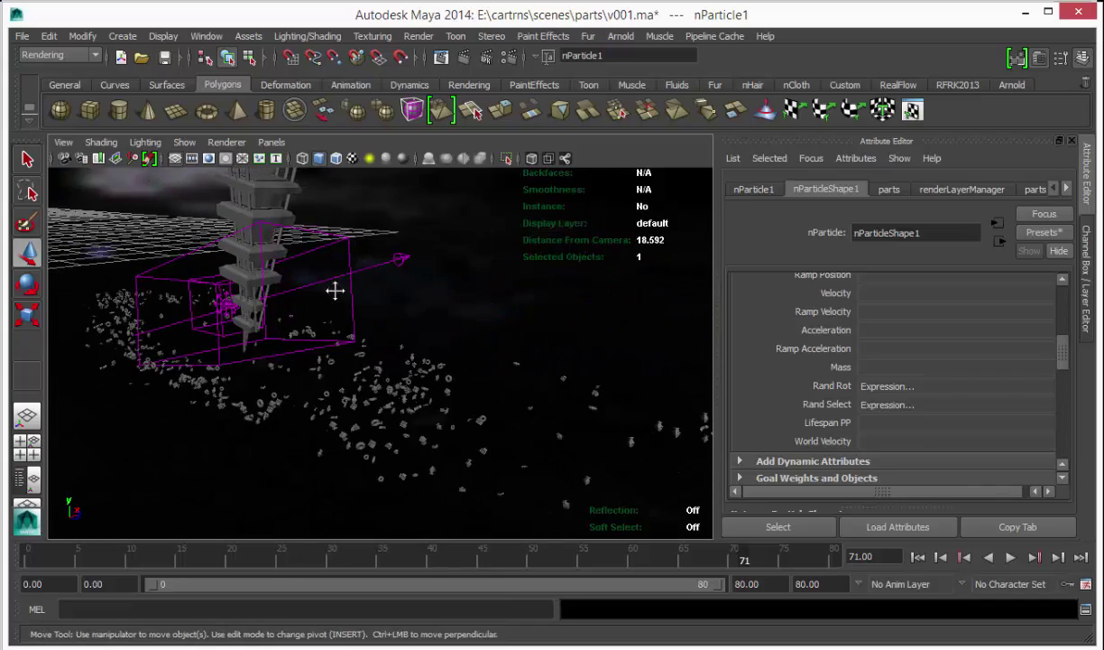
pyautogui.click(393, 397)
pyautogui.keyDown('alt'); pyautogui.moveTo(467, 352); pyautogui.dragTo(502, 334); pyautogui.keyUp('alt')
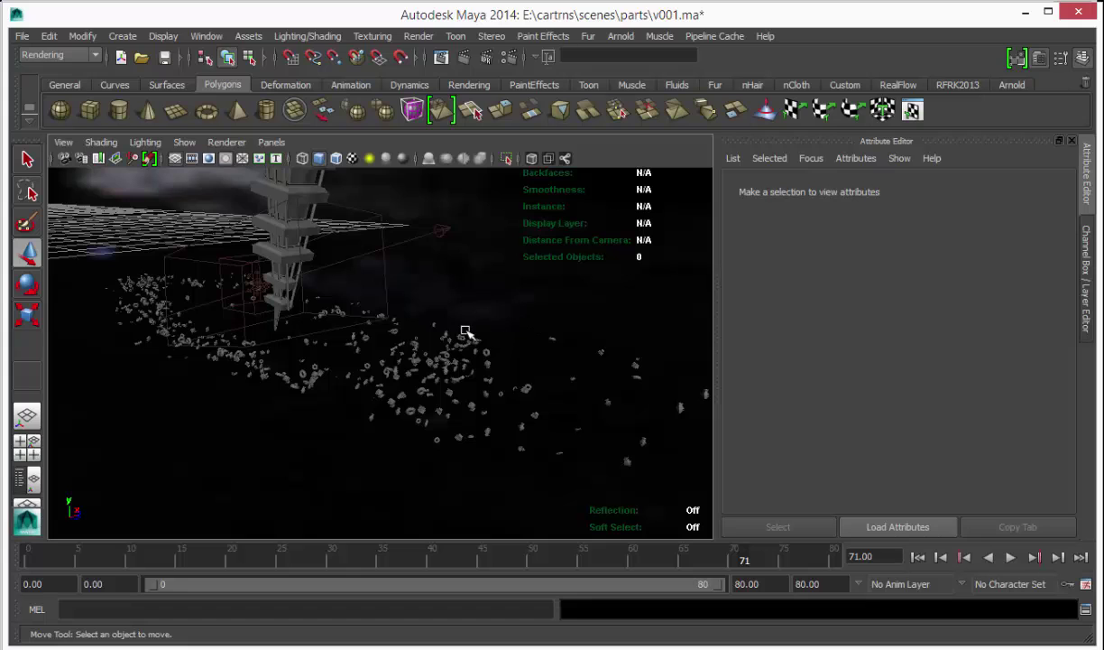
# Step: Select nParticle1 again, inspect the far end of the debris trail, and switch to the Fusion composite comp3.comp
pyautogui.hotkey('alt', 'Tab')
pyautogui.moveTo(456, 11); pyautogui.dragTo(803, 50)
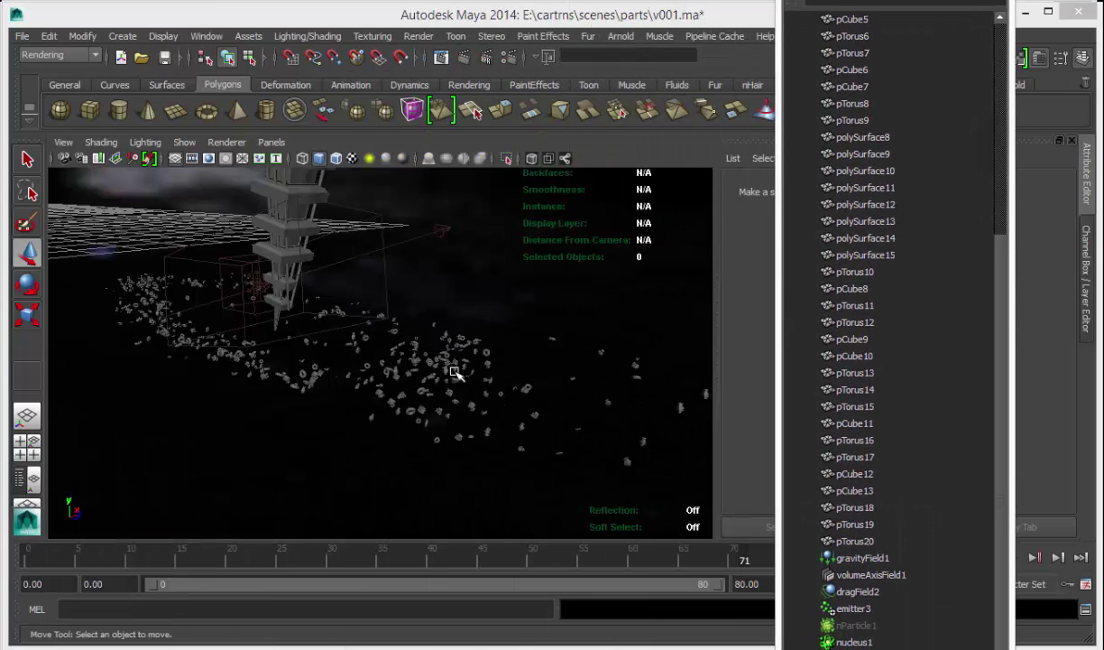
pyautogui.click(858, 627)
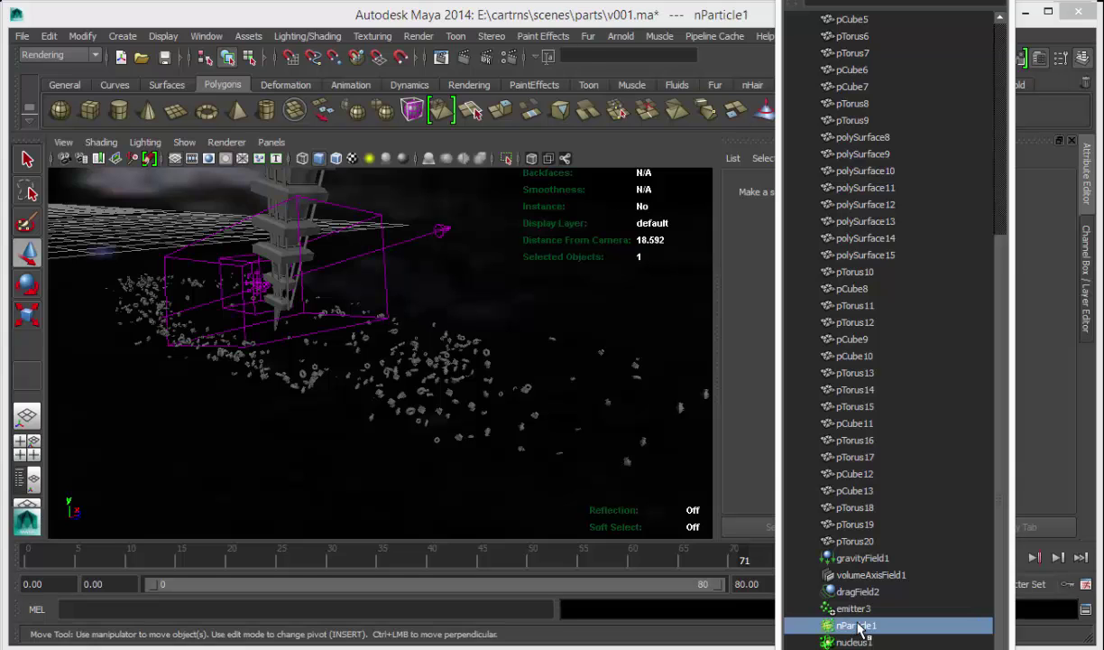
pyautogui.keyDown('alt'); pyautogui.moveTo(525, 368); pyautogui.dragTo(348, 366, button='middle'); pyautogui.keyUp('alt')
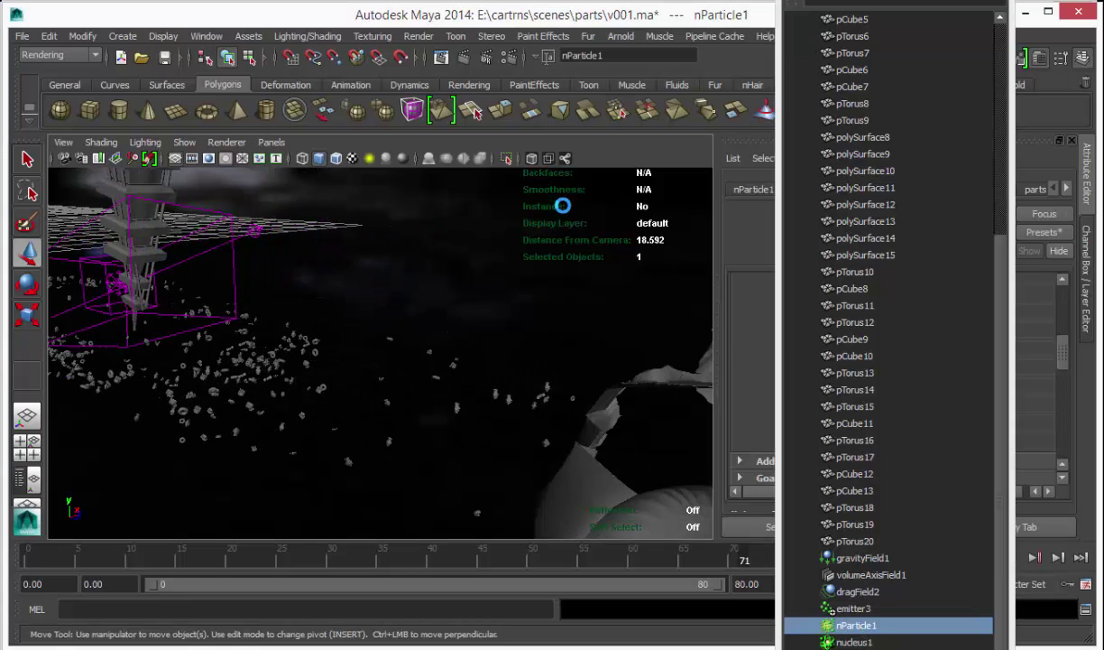
pyautogui.moveTo(1103, 46); pyautogui.dragTo(592, 67)
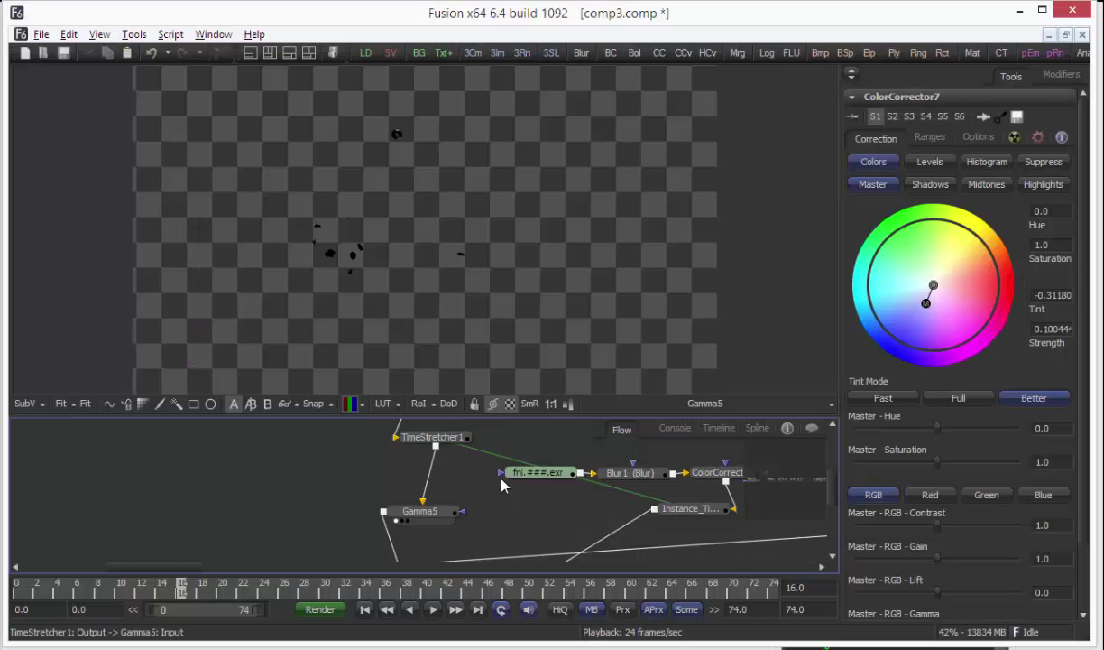
# Step: Find the test4_####.tga loader at the far end of the flow and show it in the viewer
pyautogui.moveTo(732, 454); pyautogui.dragTo(409, 495, button='middle')
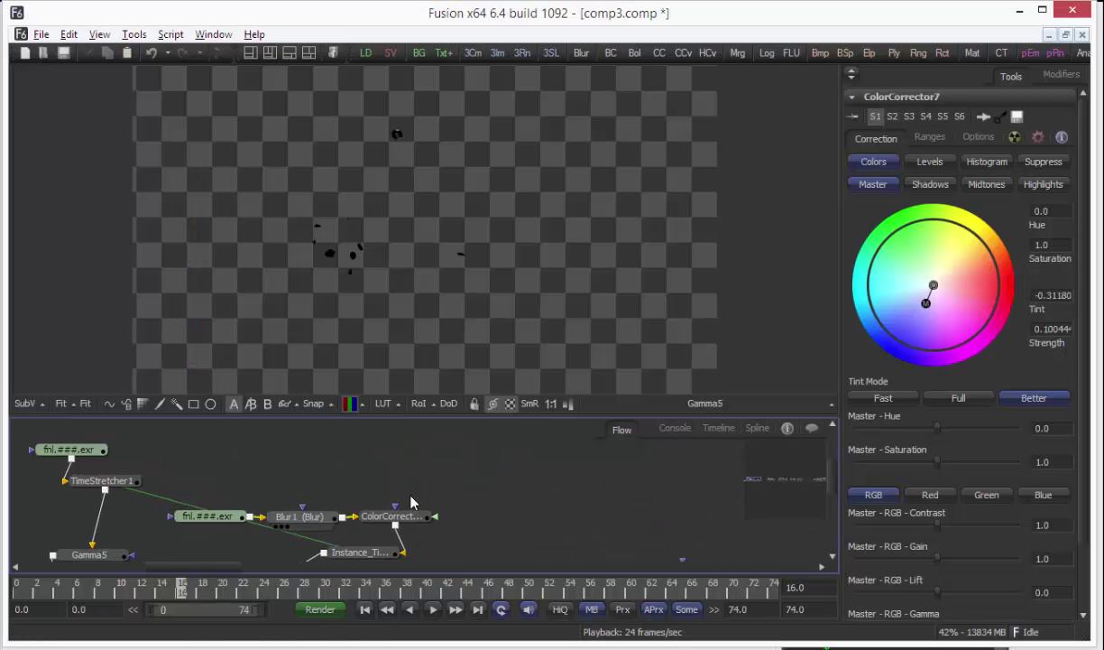
pyautogui.keyDown('ctrl'); pyautogui.scroll(-5, 412, 495); pyautogui.keyUp('ctrl')
pyautogui.moveTo(739, 460); pyautogui.dragTo(441, 487, button='middle')
pyautogui.moveTo(690, 502); pyautogui.dragTo(386, 491, button='middle')
pyautogui.keyDown('ctrl'); pyautogui.scroll(5, 290, 537); pyautogui.keyUp('ctrl')
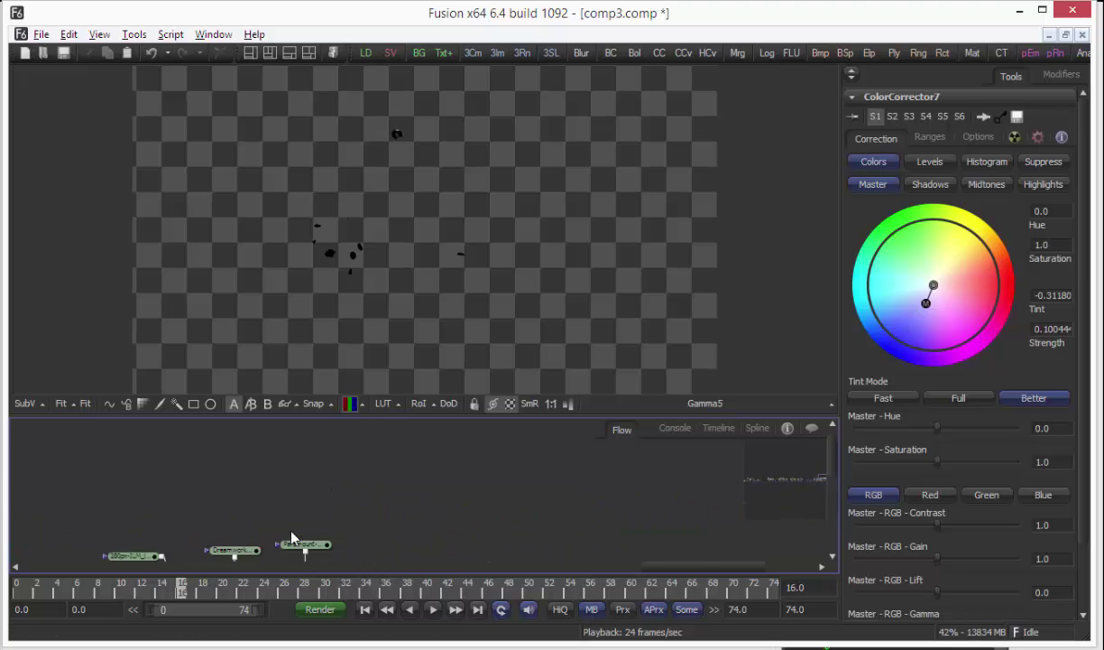
pyautogui.moveTo(155, 550); pyautogui.dragTo(520, 433, button='middle')
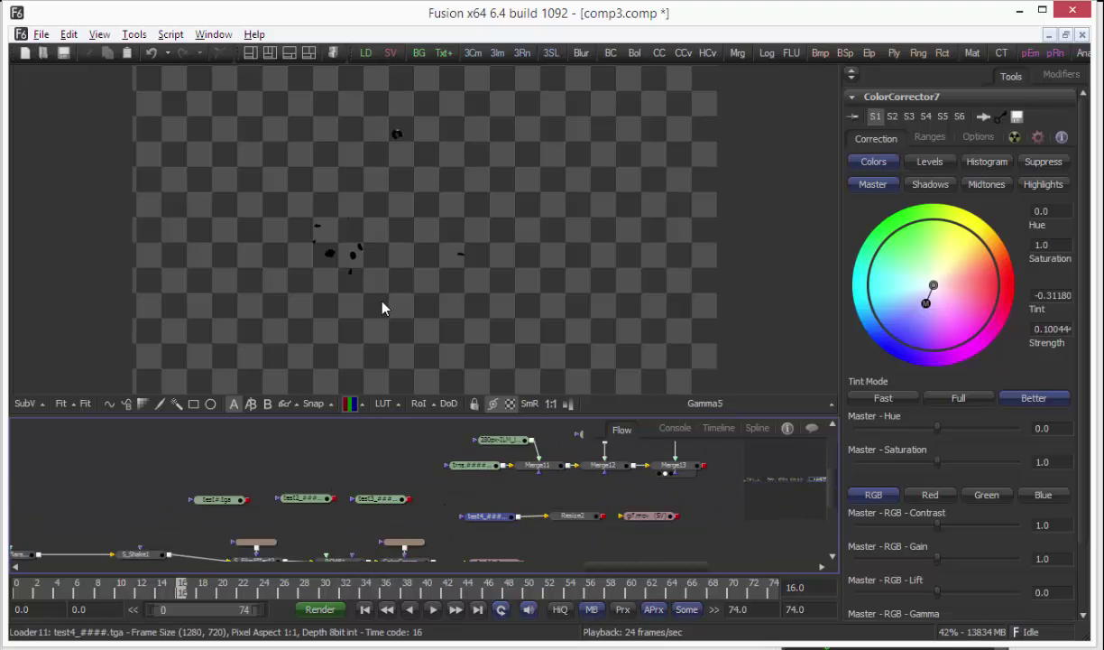
pyautogui.moveTo(383, 302); pyautogui.dragTo(386, 305)
# Step: Play the rendered shot from the first frame, review the car splitting around frame 58, and scrub back to frame 15
pyautogui.click(433, 609)
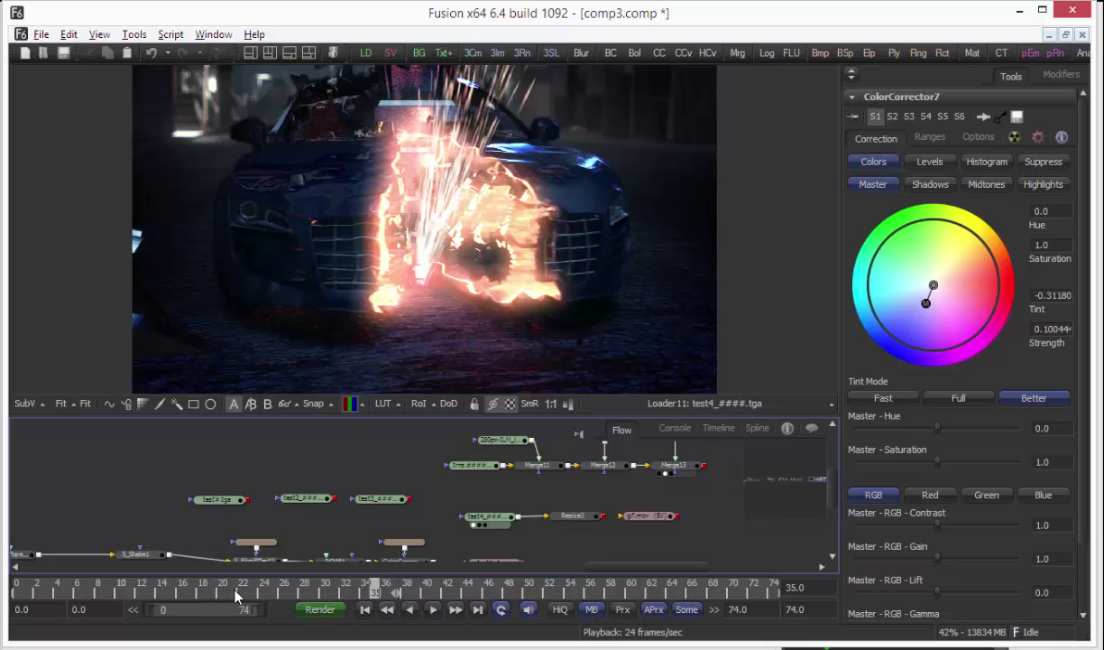
pyautogui.click(363, 611)
pyautogui.press('space')
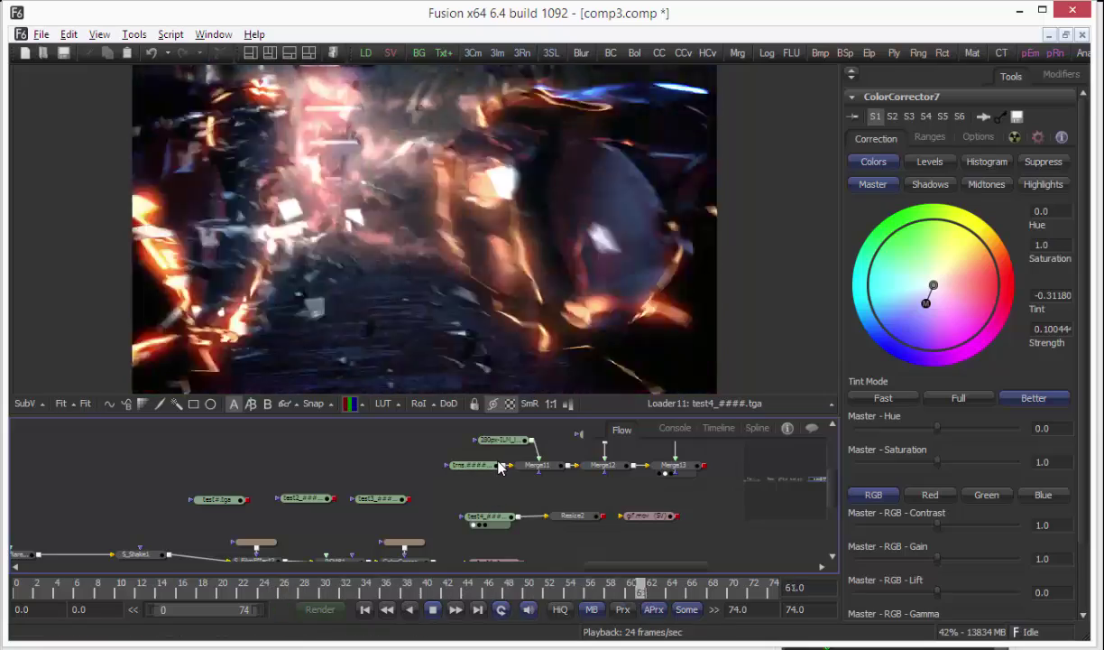
pyautogui.click(547, 589)
pyautogui.moveTo(546, 592); pyautogui.dragTo(614, 599)
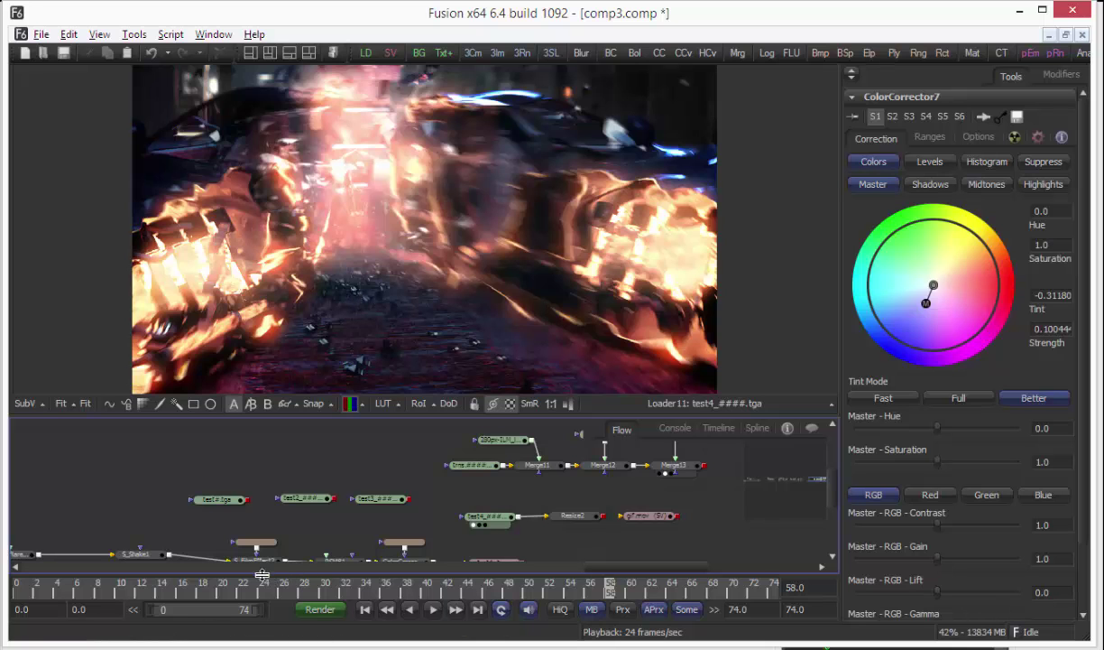
pyautogui.moveTo(226, 597); pyautogui.dragTo(167, 569)
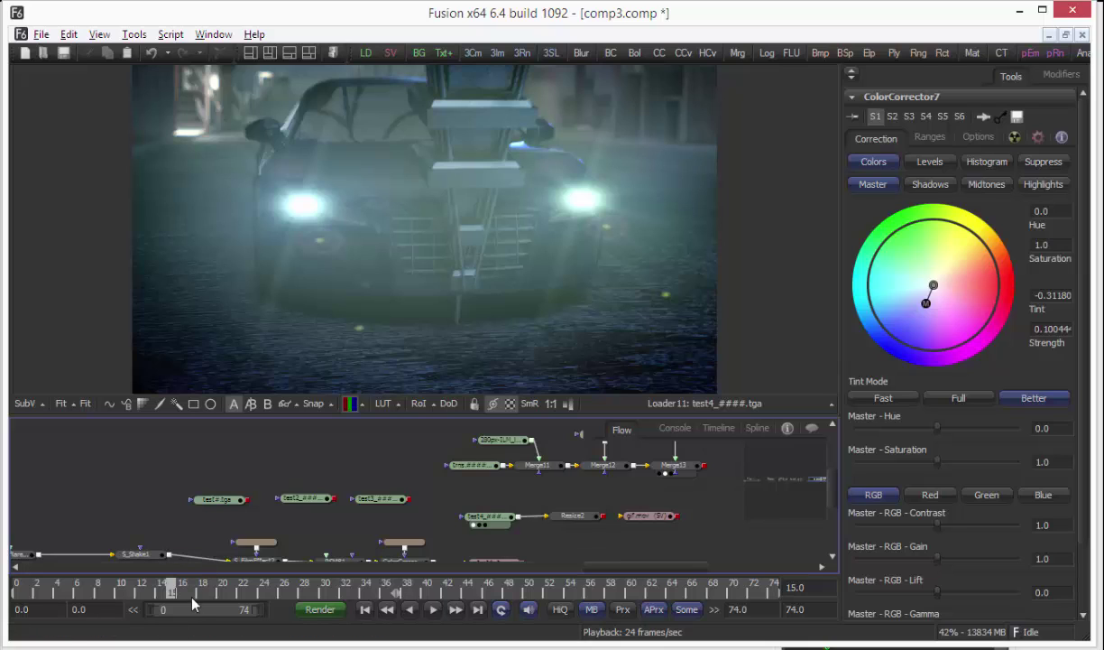
# Step: Switch to Maya and graph nParticle1's input and output connections in the Hypershade
pyautogui.click(1019, 13)
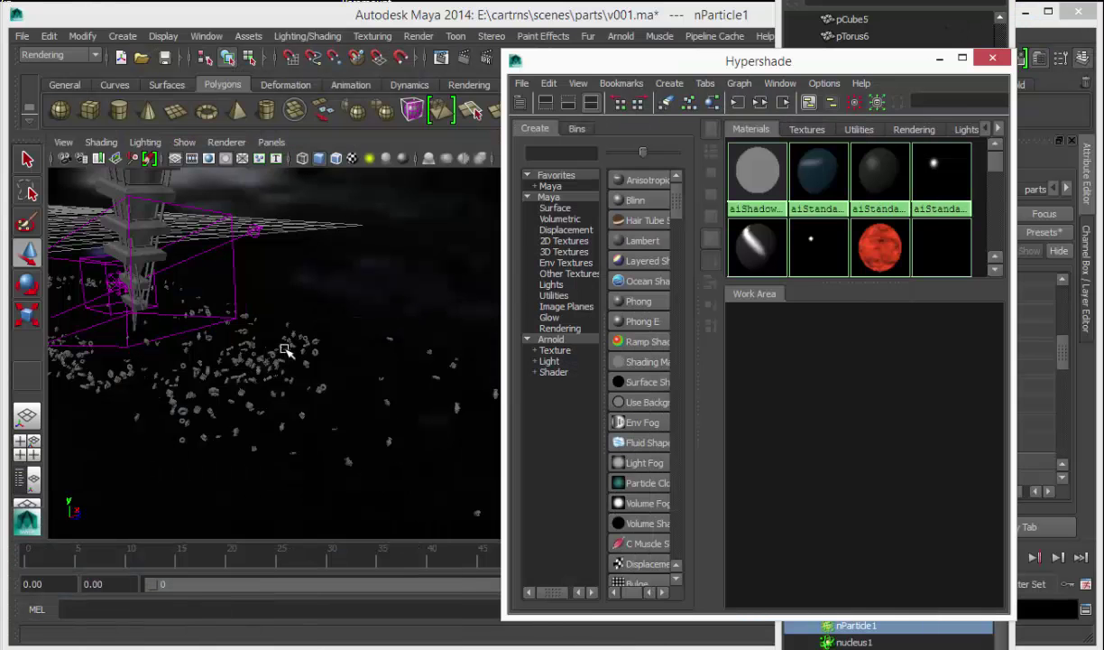
pyautogui.moveTo(646, 65); pyautogui.dragTo(638, 68)
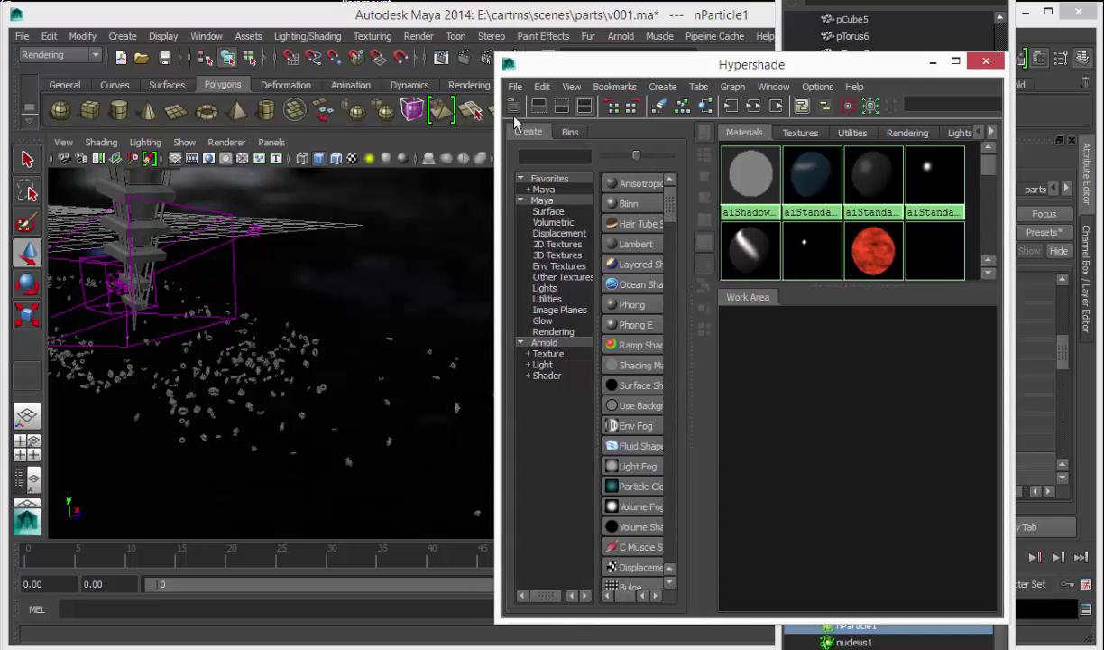
pyautogui.click(387, 247)
pyautogui.moveTo(845, 390); pyautogui.dragTo(868, 626, button='middle')
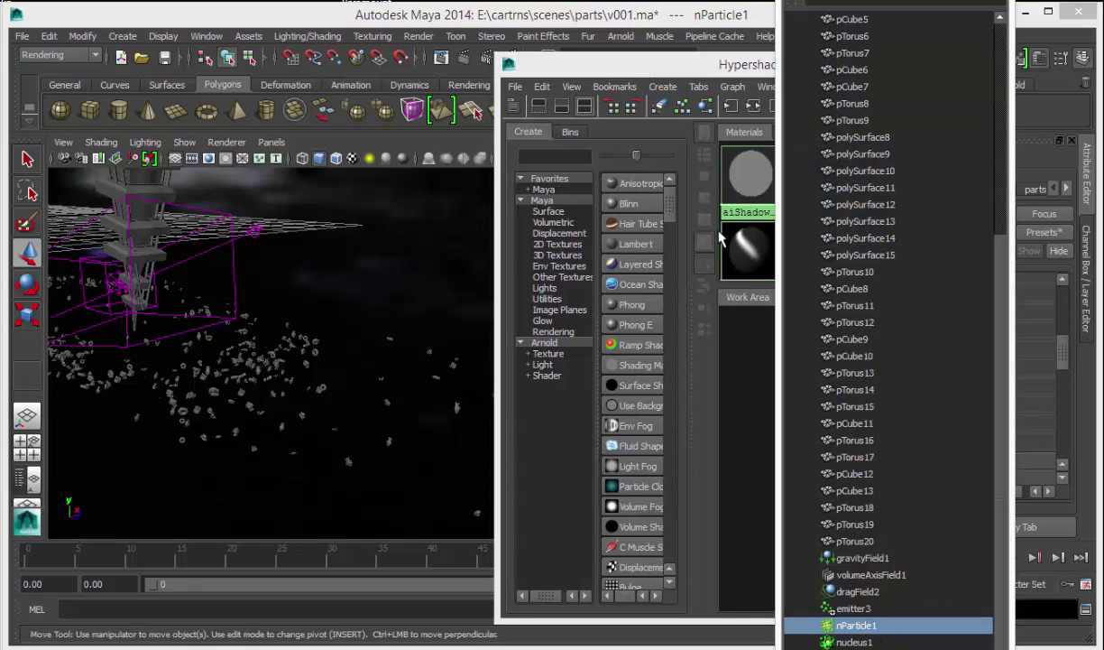
pyautogui.moveTo(738, 65); pyautogui.dragTo(526, 73)
pyautogui.click(526, 119)
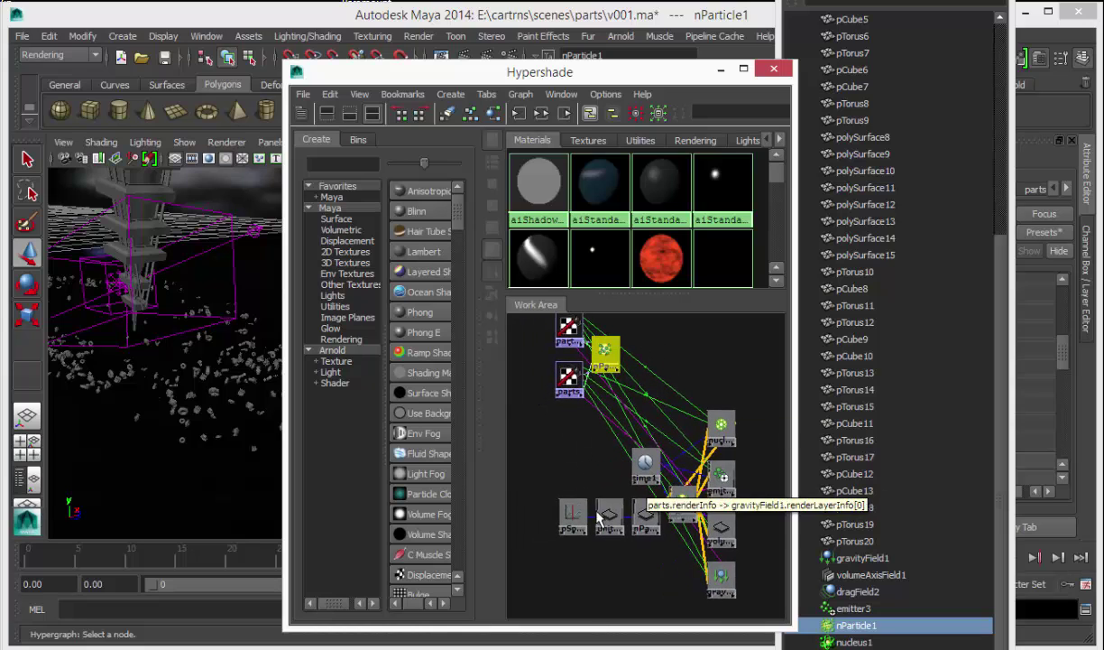
# Step: Select the nParticleShape1Cache1 node and bring its cache file attributes into view
pyautogui.scroll(3, 646, 518)
pyautogui.click(646, 551)
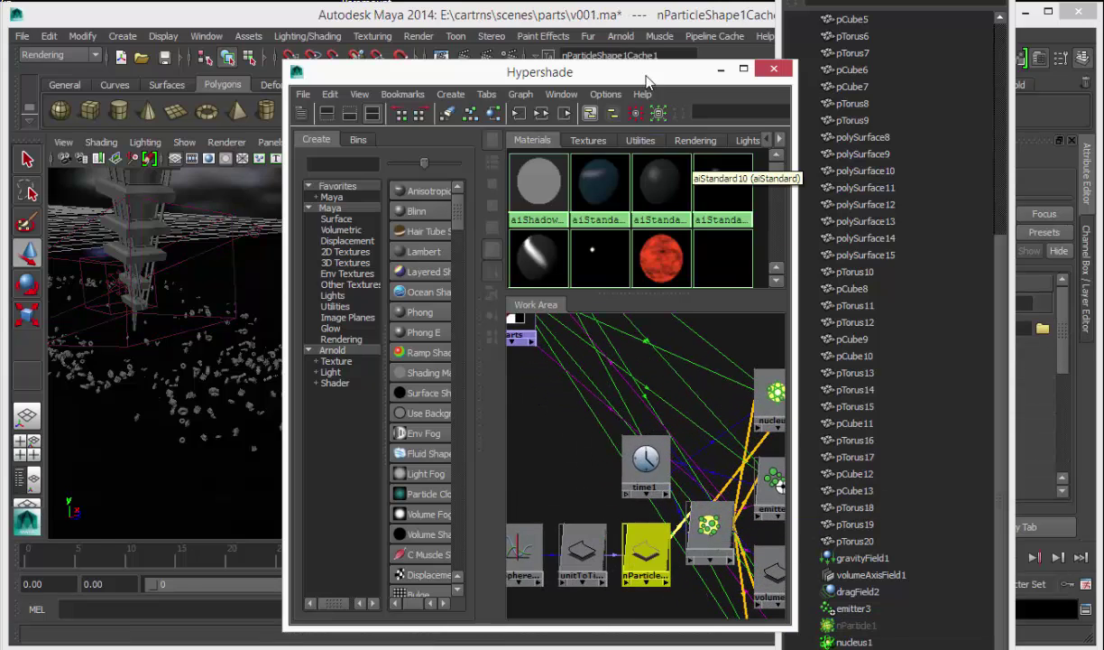
pyautogui.moveTo(646, 81); pyautogui.dragTo(479, 81)
pyautogui.click(989, 0)
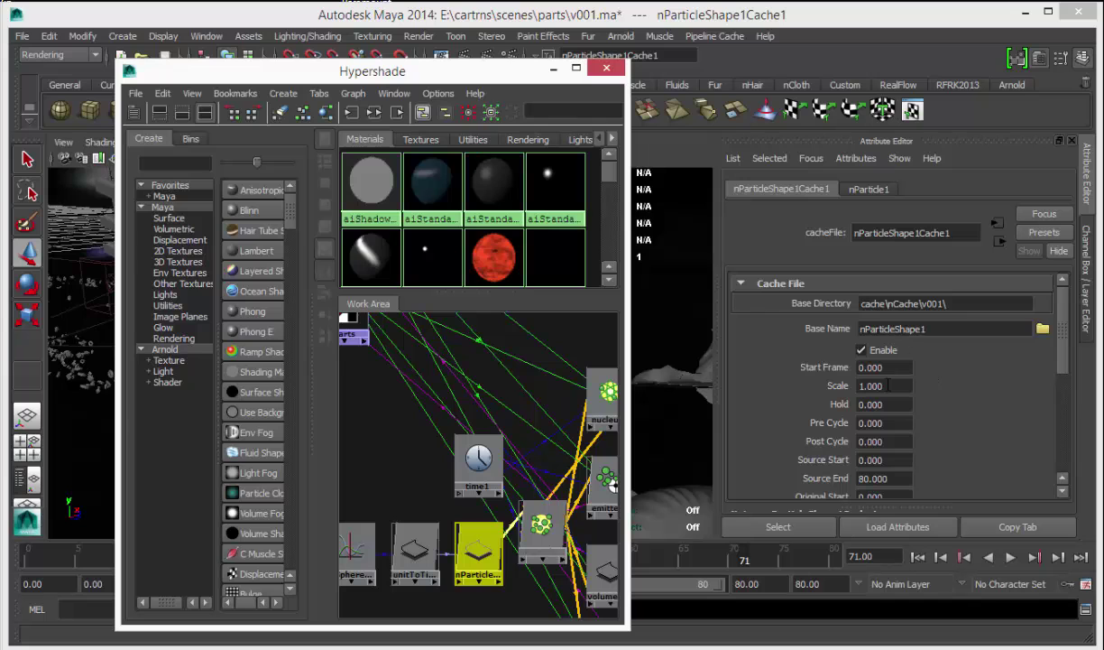
# Step: Examine the time1 node and the pSphere1_translateX animation curve feeding the particle cache
pyautogui.keyDown('alt'); pyautogui.moveTo(444, 518); pyautogui.dragTo(462, 468, button='middle'); pyautogui.keyUp('alt')
pyautogui.moveTo(473, 451); pyautogui.dragTo(429, 455)
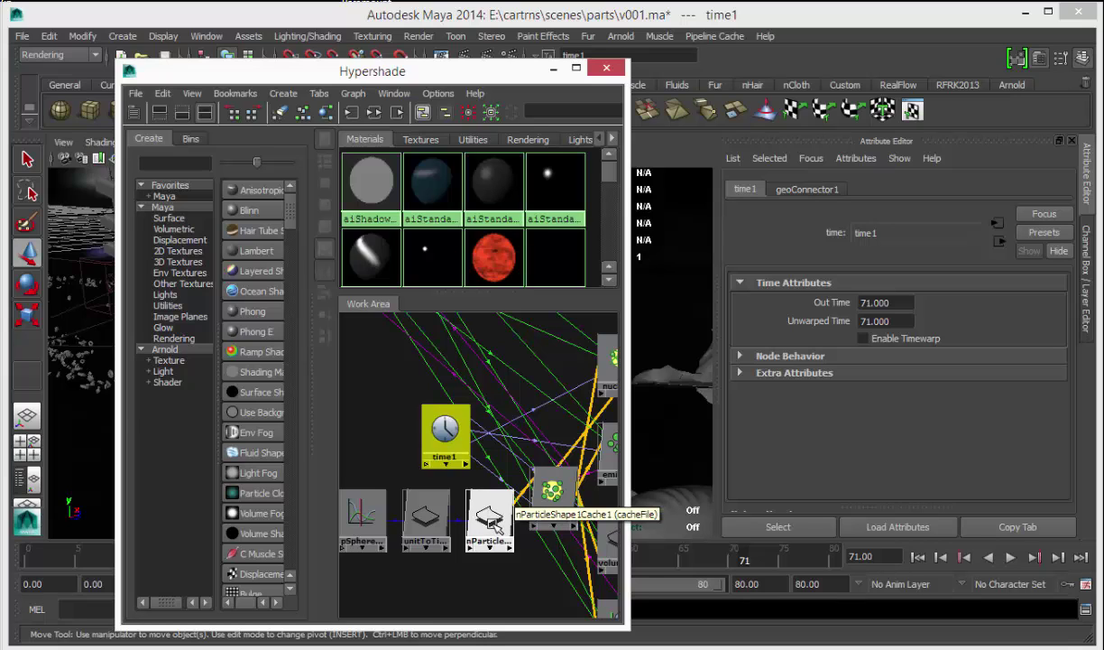
pyautogui.keyDown('alt'); pyautogui.moveTo(488, 519); pyautogui.dragTo(547, 503, button='middle'); pyautogui.keyUp('alt')
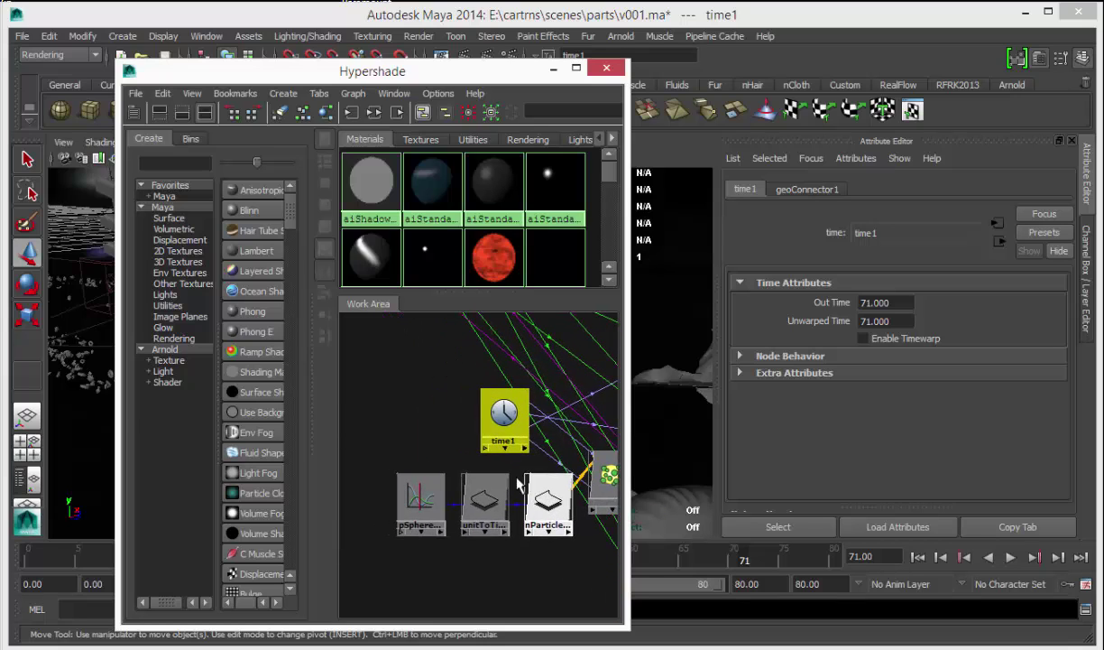
pyautogui.click(409, 492)
pyautogui.moveTo(409, 492); pyautogui.dragTo(389, 492)
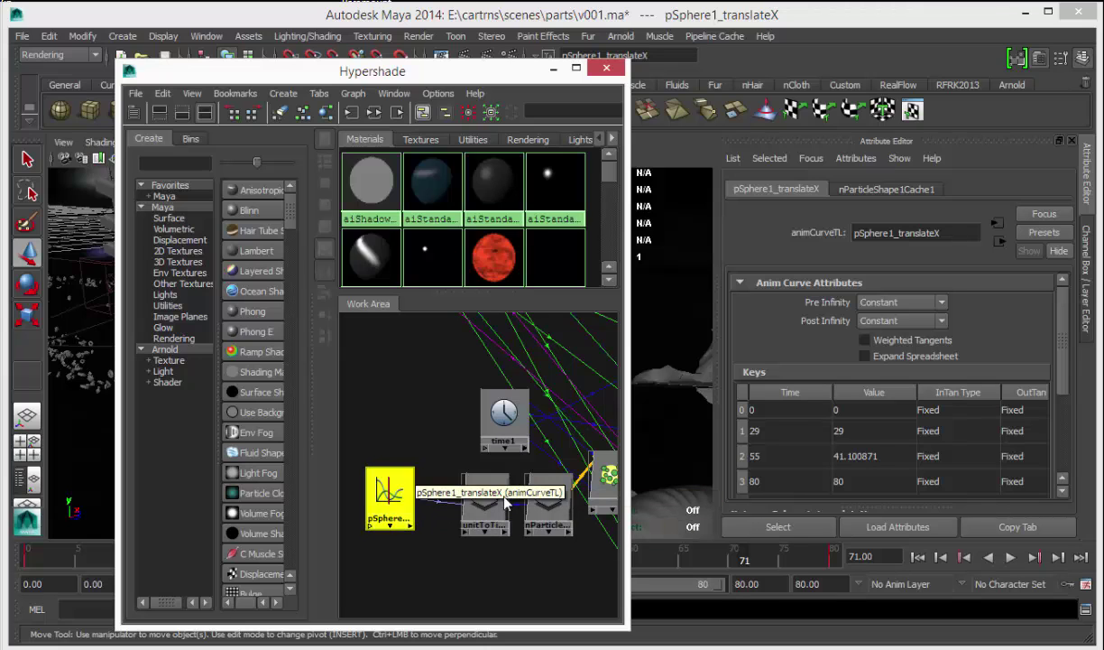
pyautogui.click(549, 504)
pyautogui.click(389, 491)
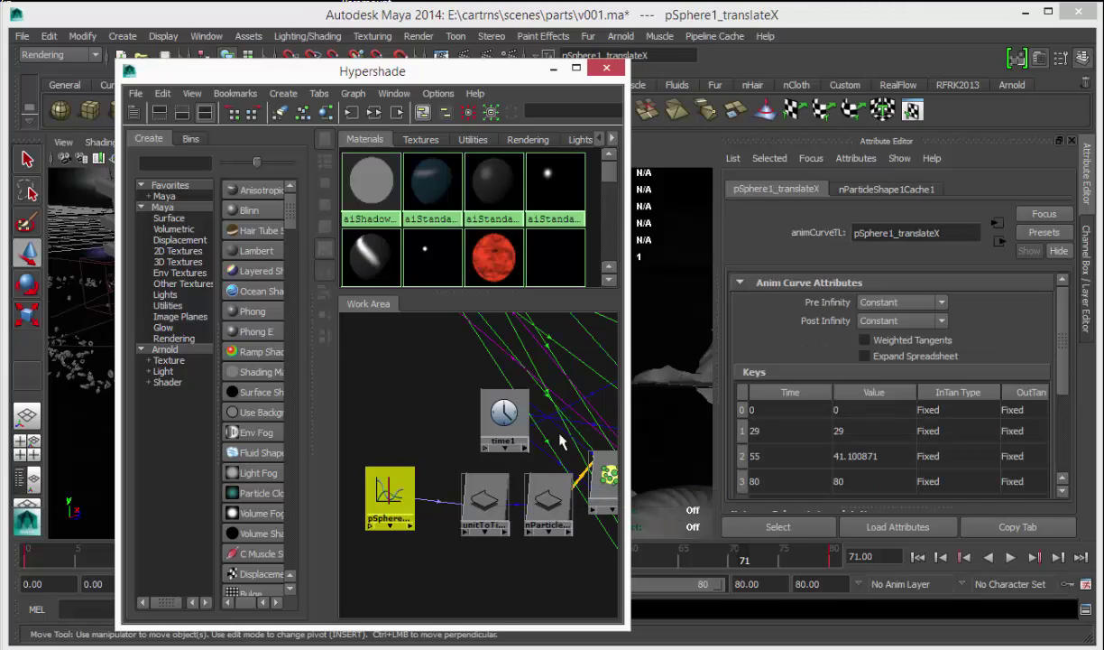
# Step: Inspect the pSphere1_translateX curve in the Graph Editor and scrub along it to frame 67
pyautogui.moveTo(668, 343); pyautogui.dragTo(669, 286)
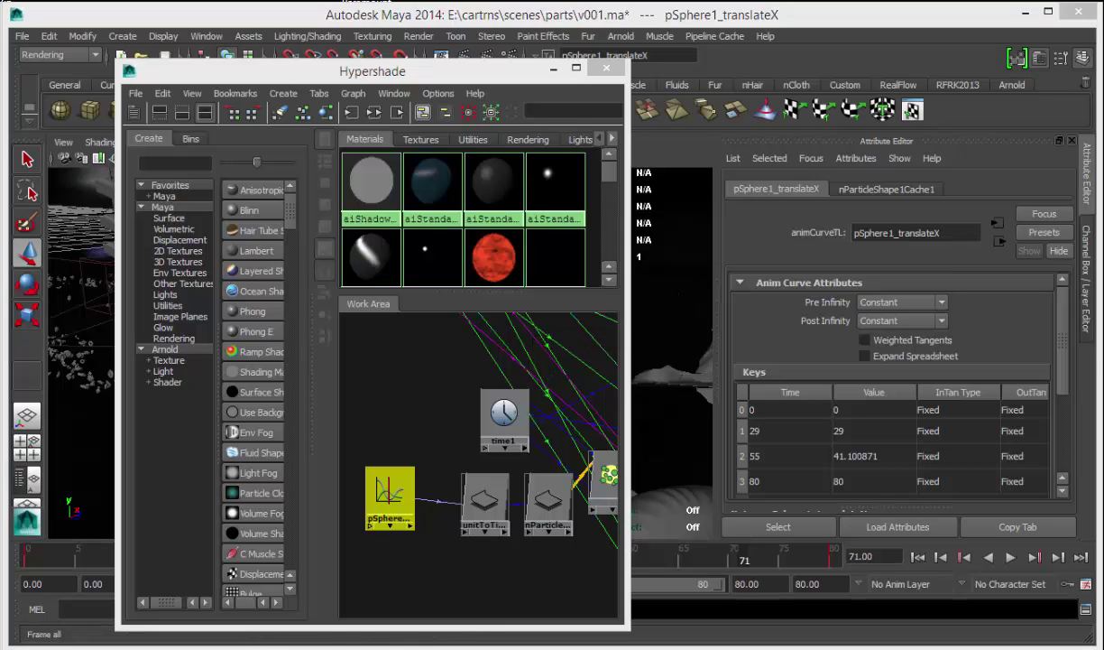
pyautogui.keyDown('alt'); pyautogui.moveTo(710, 321); pyautogui.dragTo(621, 339, button='right'); pyautogui.keyUp('alt')
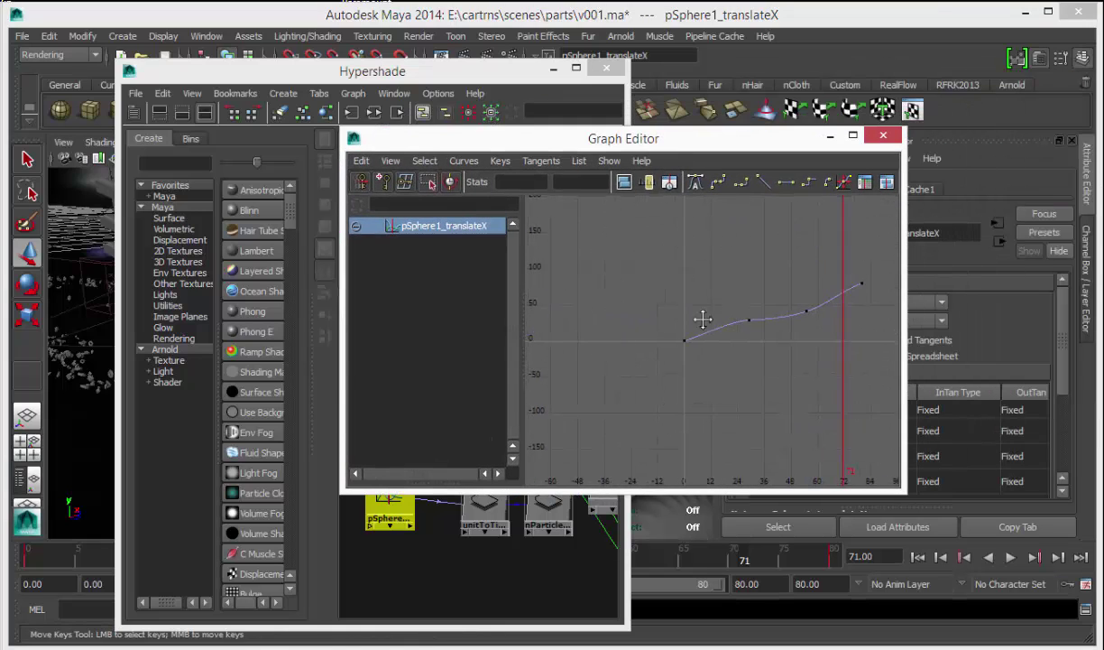
pyautogui.keyDown('alt'); pyautogui.moveTo(703, 318); pyautogui.dragTo(645, 334, button='middle'); pyautogui.keyUp('alt')
pyautogui.keyDown('alt'); pyautogui.moveTo(645, 334); pyautogui.dragTo(675, 335, button='right'); pyautogui.keyUp('alt')
pyautogui.moveTo(675, 336); pyautogui.dragTo(782, 346)
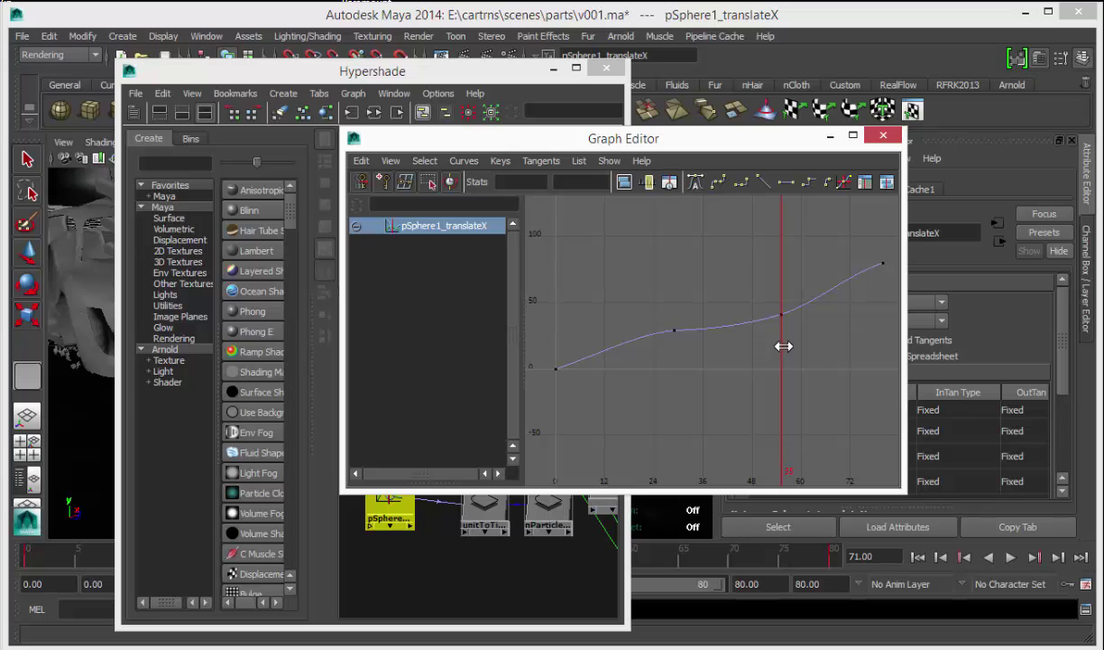
pyautogui.moveTo(783, 347); pyautogui.dragTo(831, 347)
# Step: Minimize the Hypershade and Graph Editor, play the retimed debris simulation, and scrub it to frame 49
pyautogui.click(554, 69)
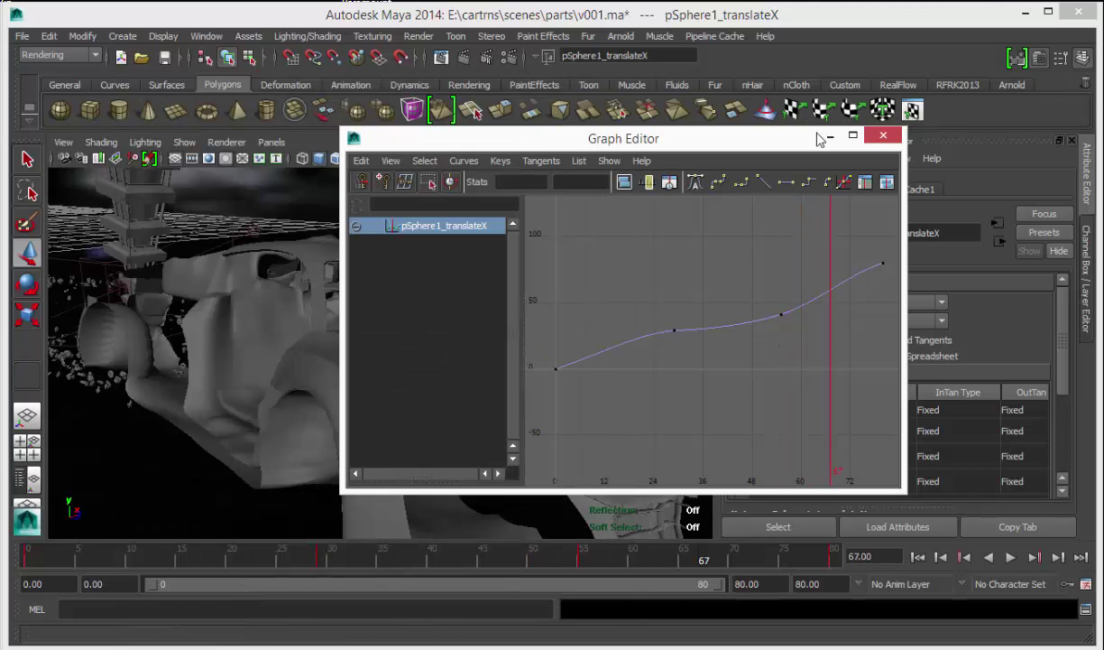
pyautogui.click(831, 135)
pyautogui.hotkey('alt', 'v')
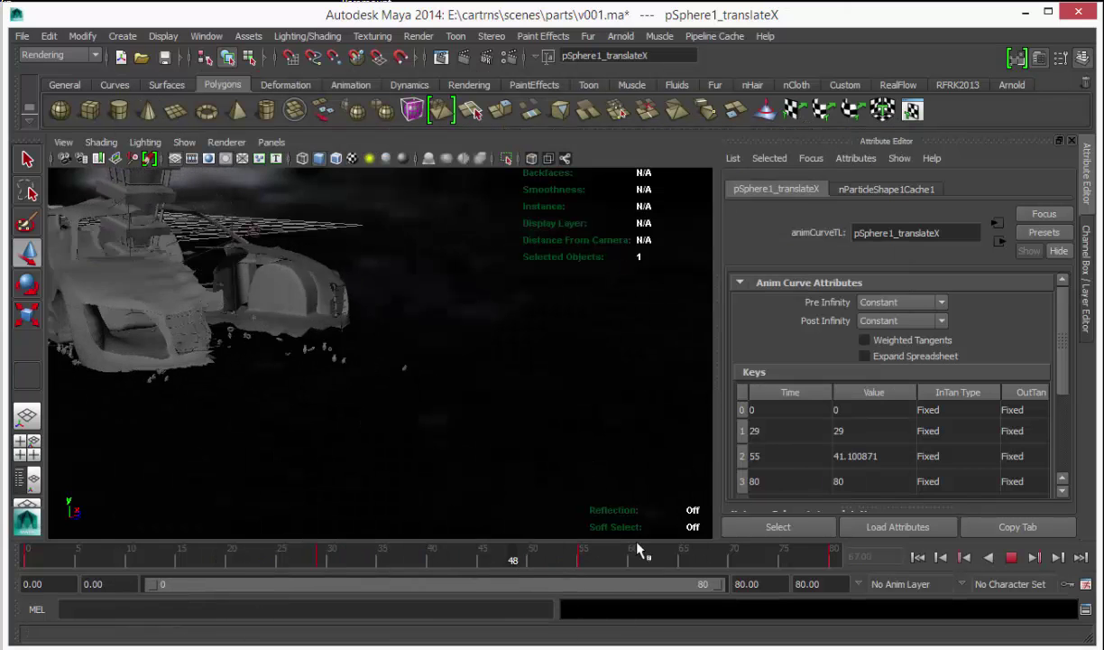
pyautogui.moveTo(737, 547); pyautogui.dragTo(521, 559)
pyautogui.hotkey('alt', 'Tab')
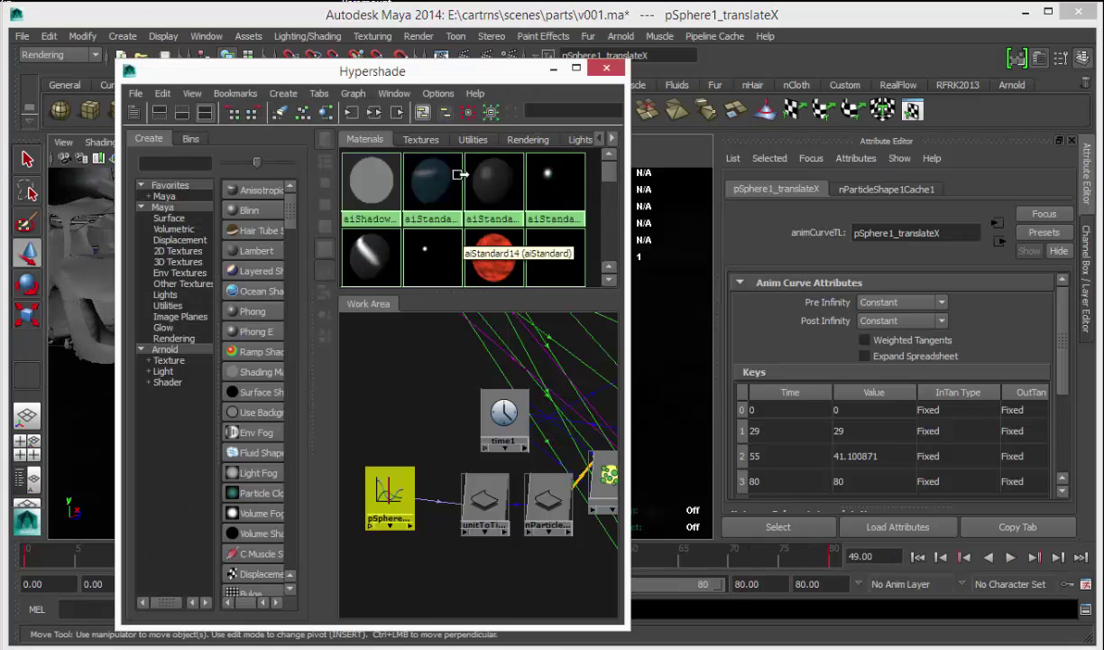
# Step: Clear the Hypershade away, view the torn car from another angle, and select the partsocc render layer
pyautogui.click(561, 68)
pyautogui.keyDown('alt'); pyautogui.moveTo(317, 304); pyautogui.dragTo(353, 350); pyautogui.keyUp('alt')
pyautogui.keyDown('alt'); pyautogui.moveTo(354, 350); pyautogui.dragTo(358, 350, button='middle'); pyautogui.keyUp('alt')
pyautogui.keyDown('alt'); pyautogui.moveTo(358, 350); pyautogui.dragTo(343, 345); pyautogui.keyUp('alt')
pyautogui.hotkey('ctrl', 'a')
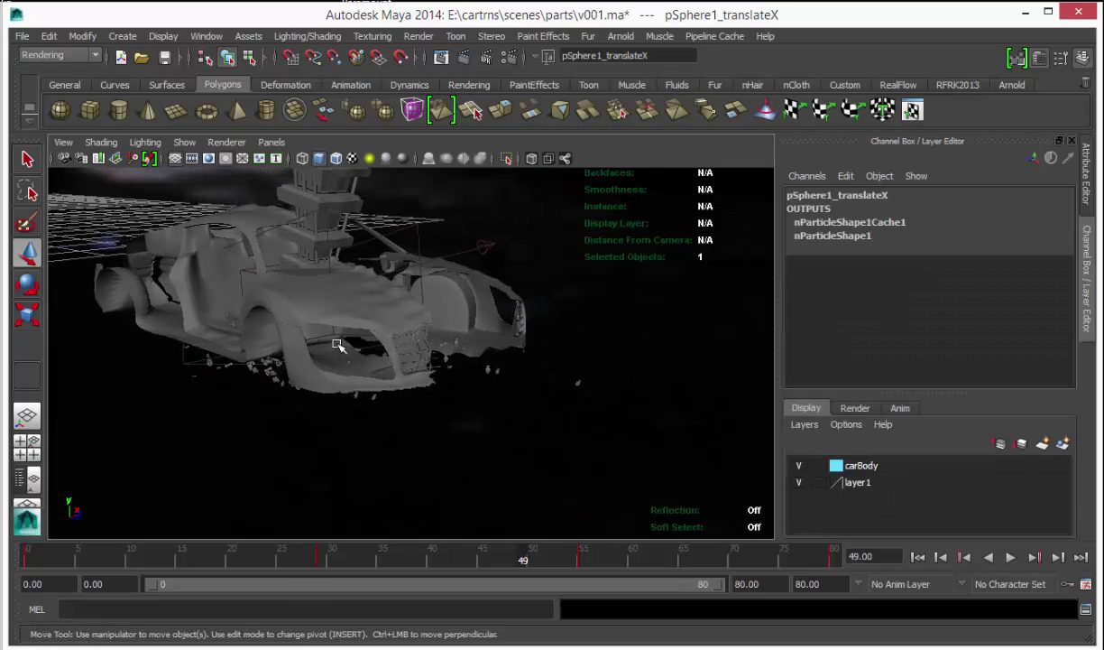
pyautogui.click(856, 408)
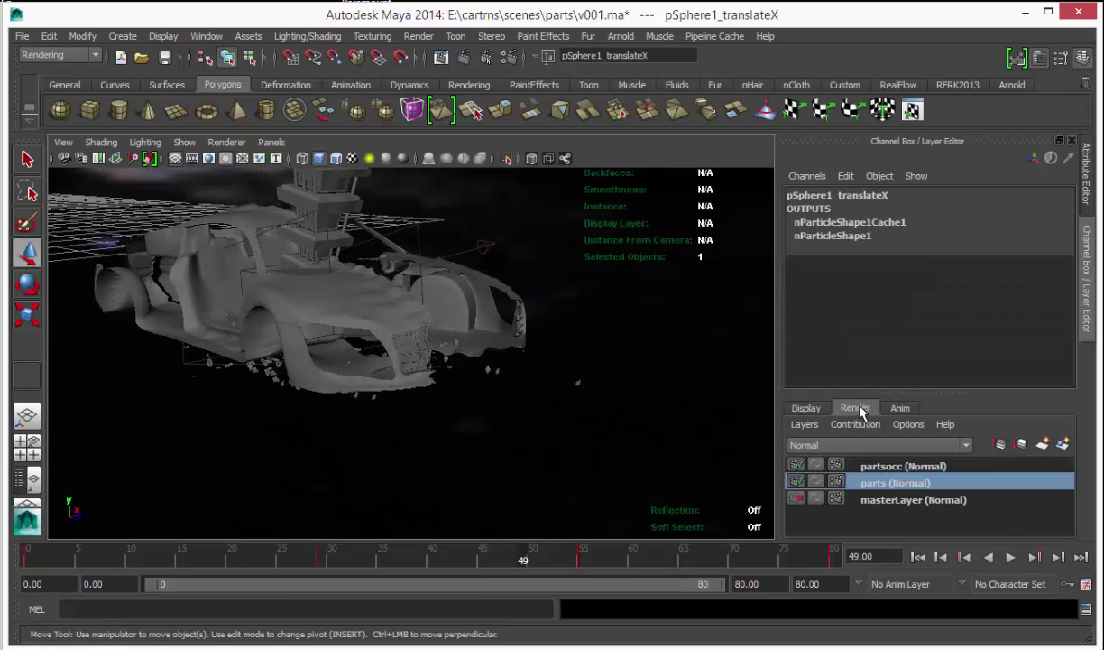
pyautogui.click(889, 468)
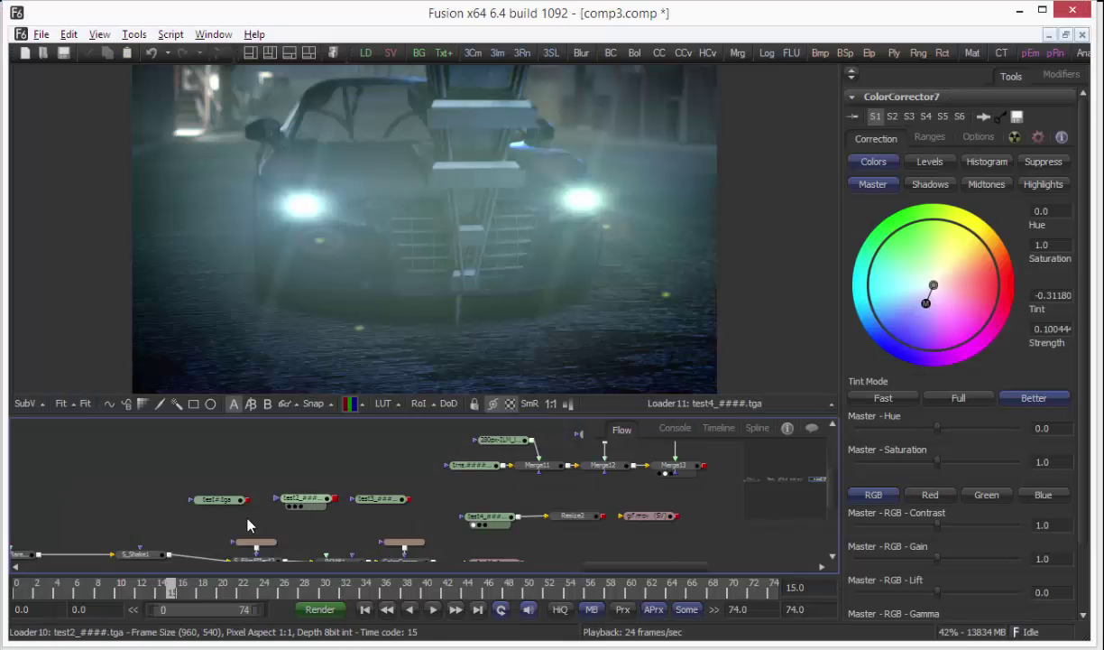
# Step: Go back to the beginning of the Fusion flow and show Merge10 in the viewer
pyautogui.moveTo(104, 514); pyautogui.dragTo(758, 506, button='middle')
pyautogui.moveTo(100, 512); pyautogui.dragTo(749, 495, button='middle')
pyautogui.moveTo(108, 492); pyautogui.dragTo(417, 512, button='middle')
pyautogui.keyDown('ctrl'); pyautogui.scroll(-2, 558, 512); pyautogui.keyUp('ctrl')
pyautogui.keyDown('ctrl'); pyautogui.scroll(1, 549, 501); pyautogui.keyUp('ctrl')
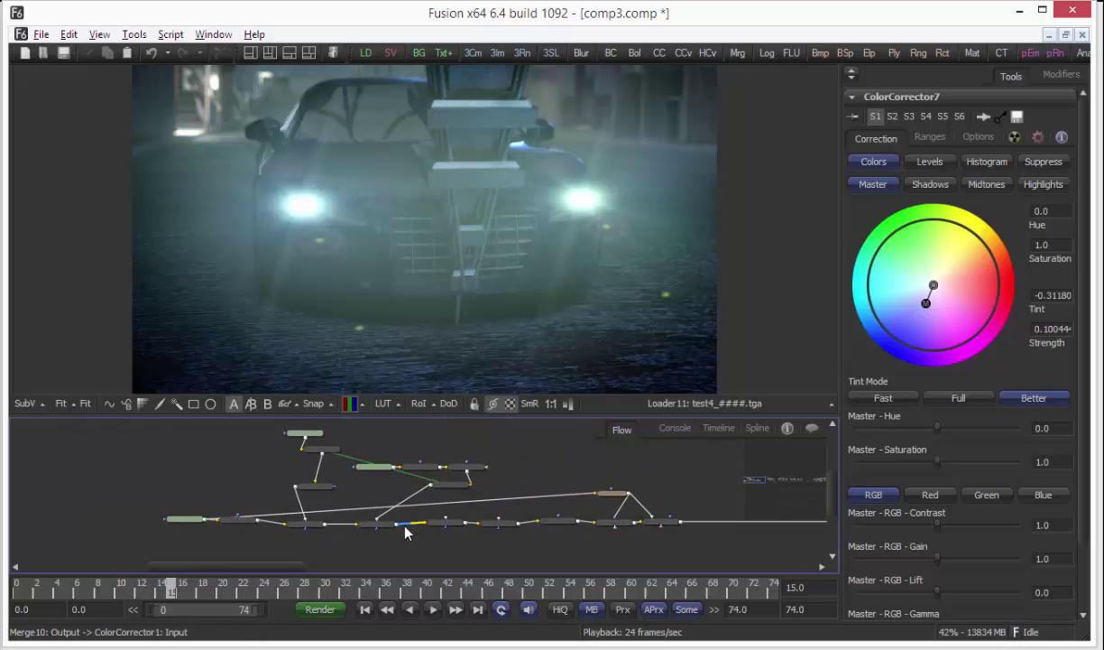
pyautogui.moveTo(398, 363); pyautogui.dragTo(399, 362)
# Step: Select ColorCorrector1, examine its levels and result in the viewer, and slightly enlarge the viewer area
pyautogui.click(453, 524)
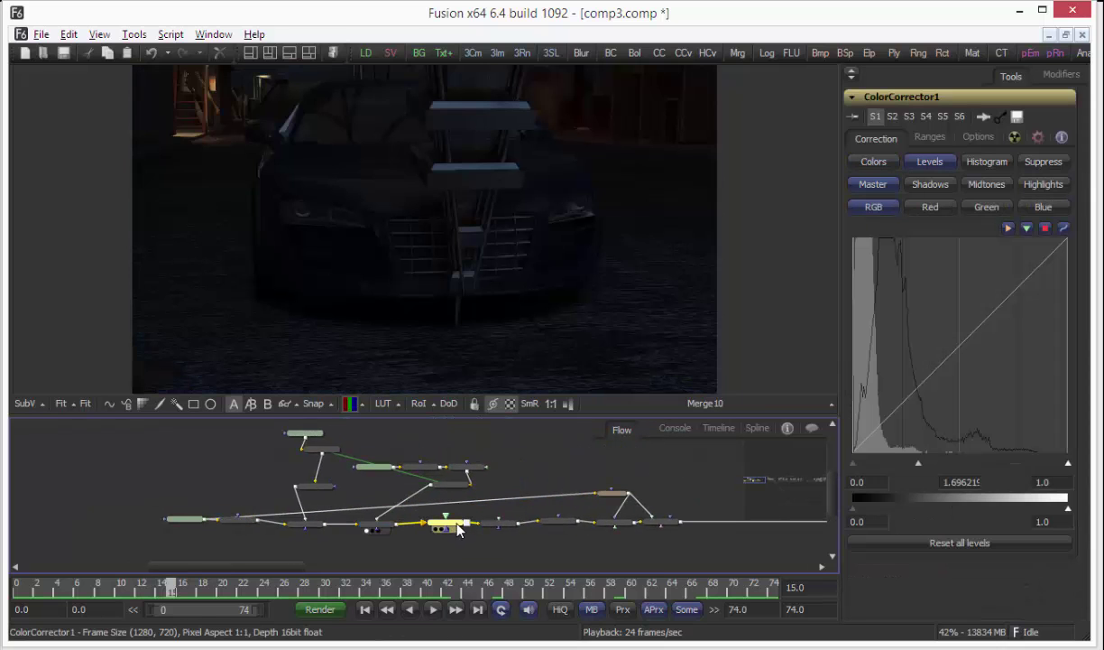
pyautogui.moveTo(454, 523); pyautogui.dragTo(449, 372)
pyautogui.moveTo(468, 468); pyautogui.dragTo(447, 483, button='middle')
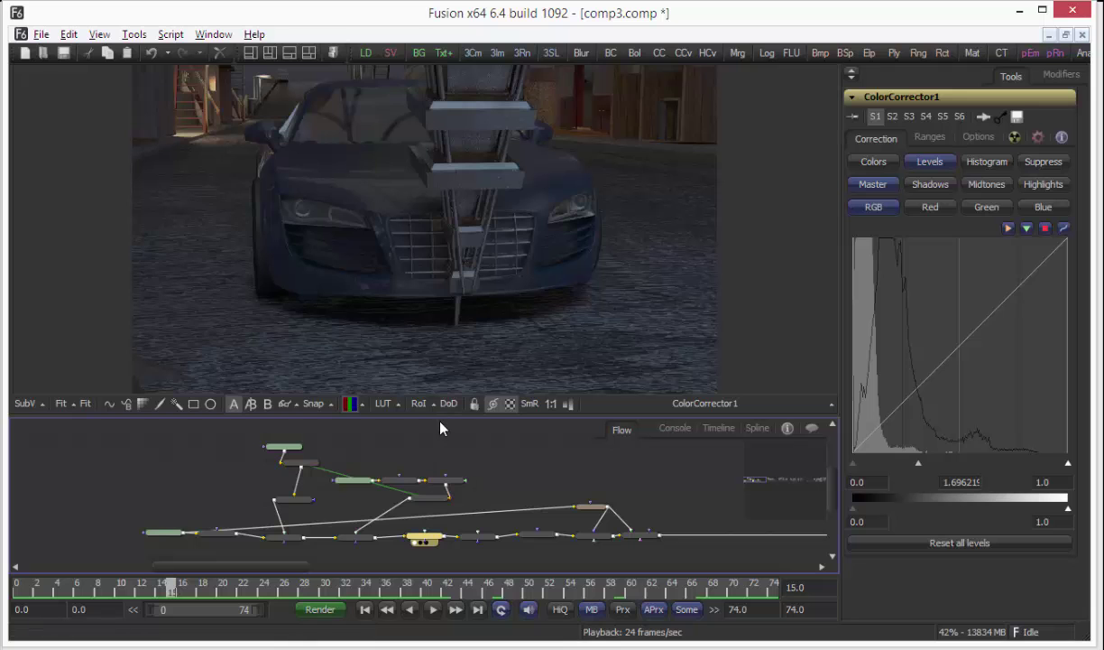
pyautogui.moveTo(438, 416); pyautogui.dragTo(439, 432)
pyautogui.moveTo(439, 468); pyautogui.dragTo(385, 442, button='middle')
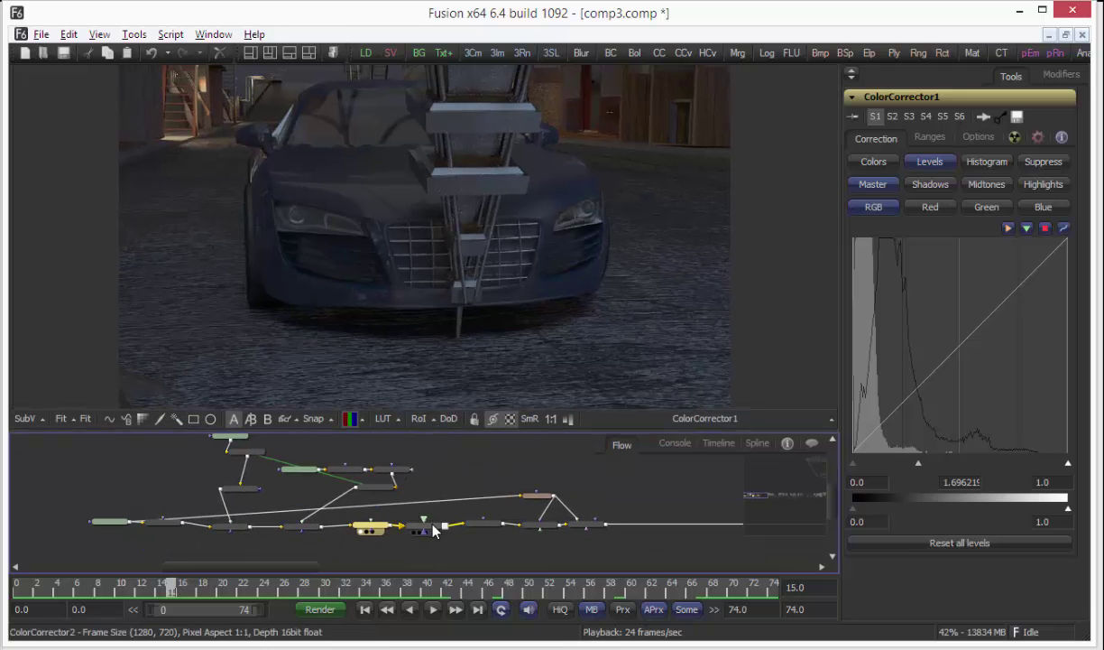
# Step: View ColorCorrector2 followed by S_FilmEffect1, and examine the film effect's Kodak settings
pyautogui.moveTo(433, 526); pyautogui.dragTo(420, 353)
pyautogui.moveTo(452, 487); pyautogui.dragTo(346, 498, button='middle')
pyautogui.moveTo(386, 537); pyautogui.dragTo(386, 354)
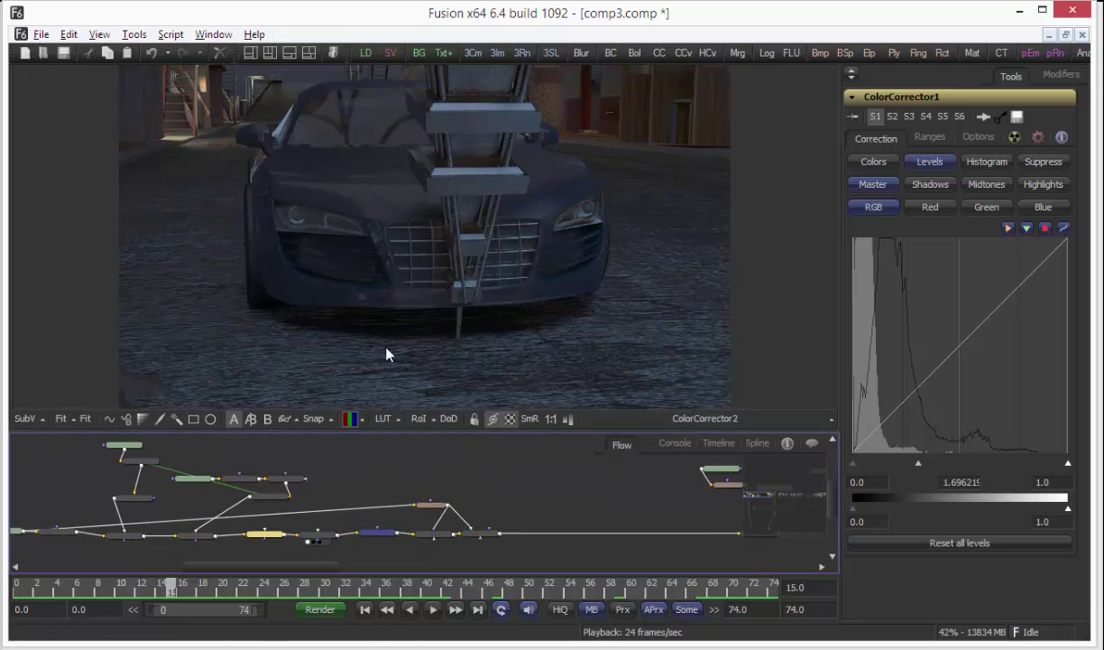
pyautogui.click(378, 536)
pyautogui.moveTo(393, 504); pyautogui.dragTo(394, 495, button='middle')
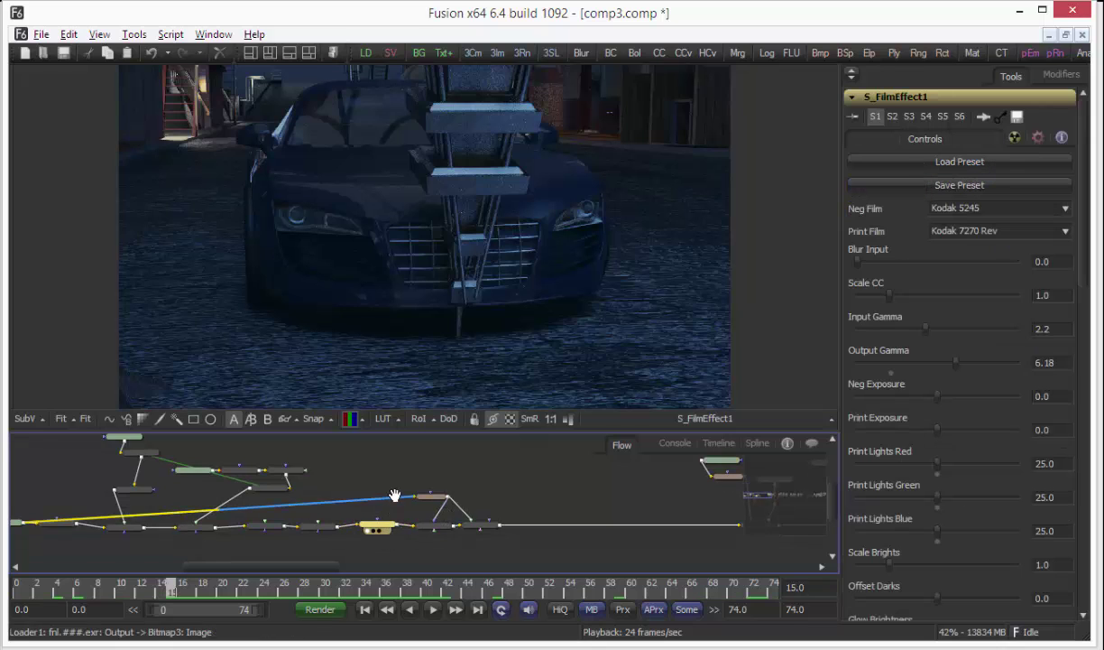
pyautogui.keyDown('ctrl'); pyautogui.scroll(3, 382, 503); pyautogui.keyUp('ctrl')
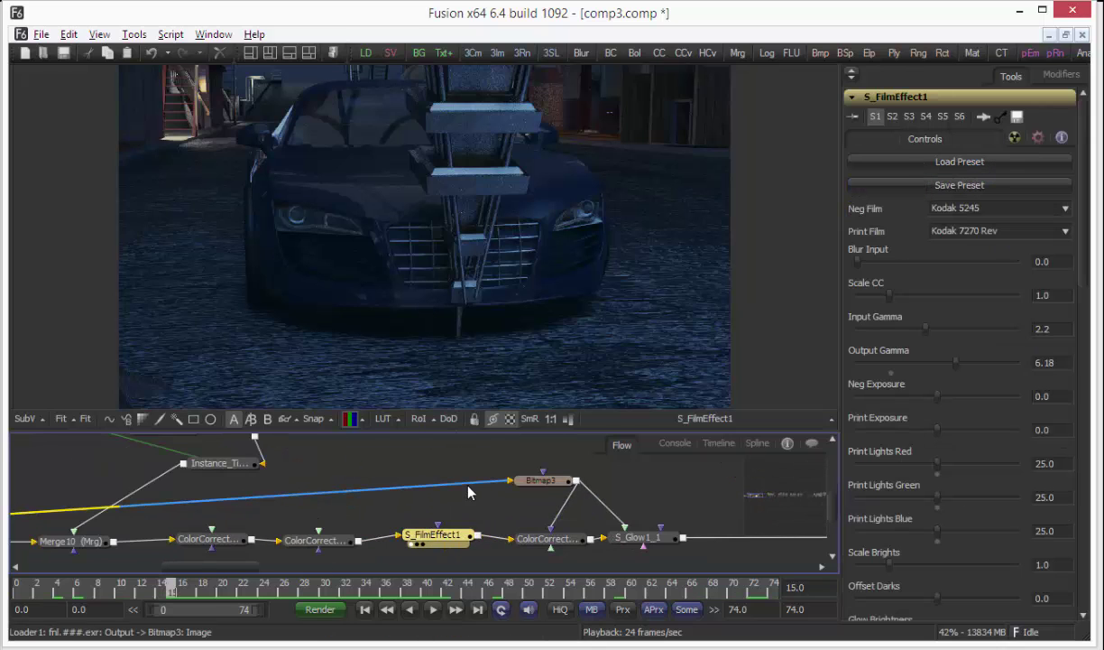
# Step: View ColorCorrector1 and ColorCorrector2 again to compare them with the film effect's look
pyautogui.press('1')
pyautogui.click(221, 527)
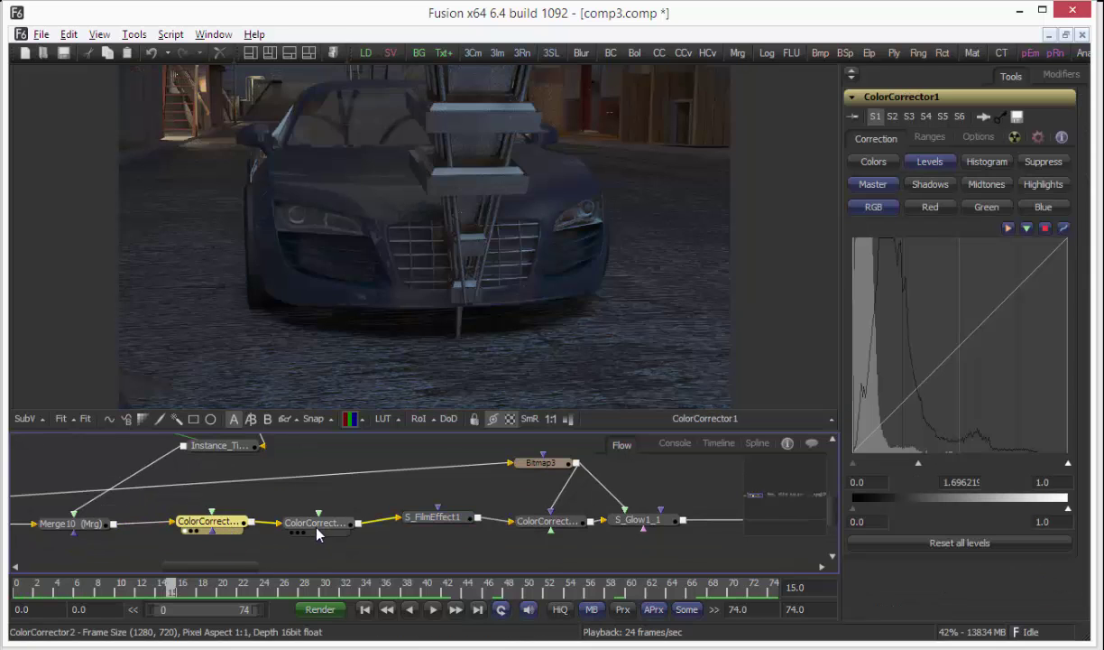
pyautogui.moveTo(424, 490); pyautogui.dragTo(199, 491, button='middle')
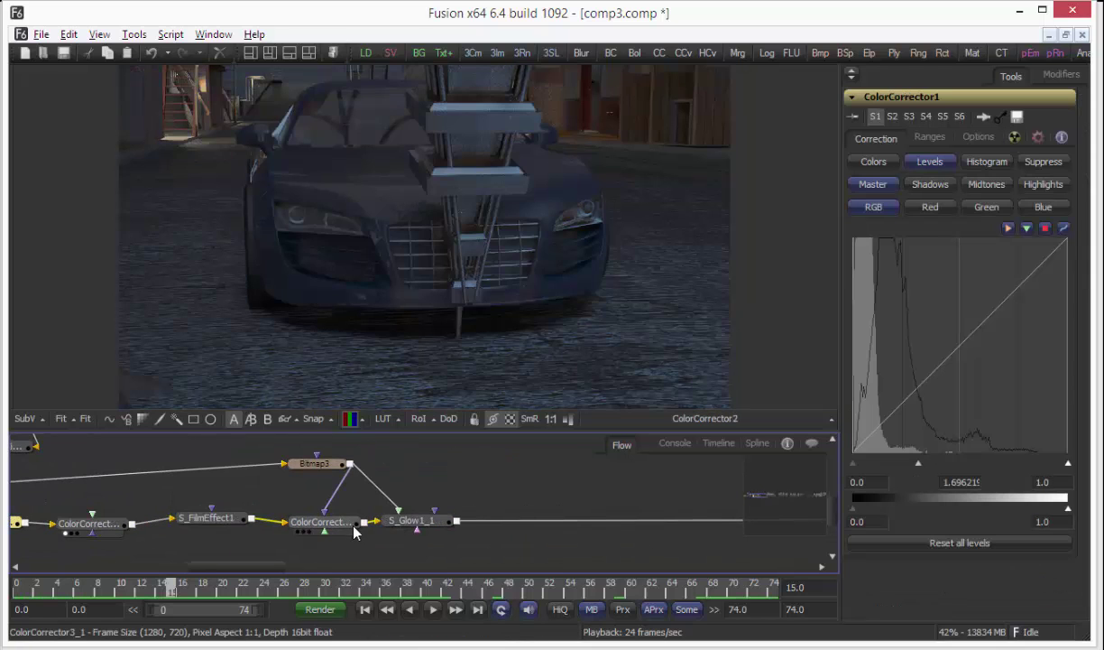
# Step: View ColorCorrector3_1, open Bitmap3's controls and move the composition to frame 36
pyautogui.click(298, 532)
pyautogui.click(314, 467)
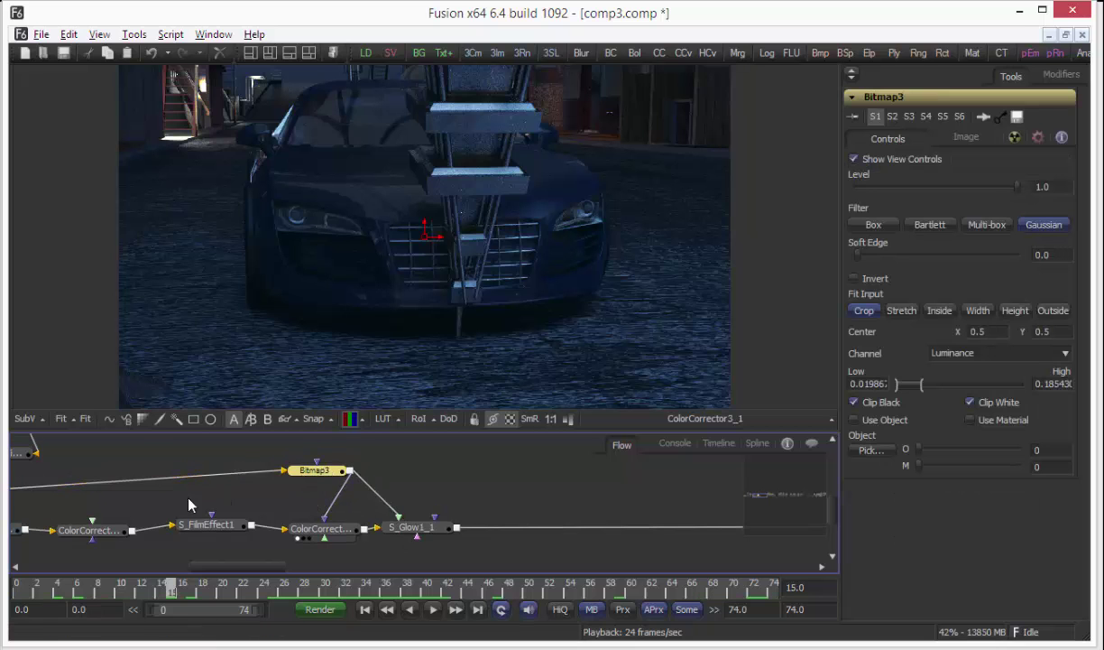
pyautogui.moveTo(179, 475); pyautogui.dragTo(449, 469, button='middle')
pyautogui.click(294, 587)
pyautogui.moveTo(294, 586); pyautogui.dragTo(385, 588)
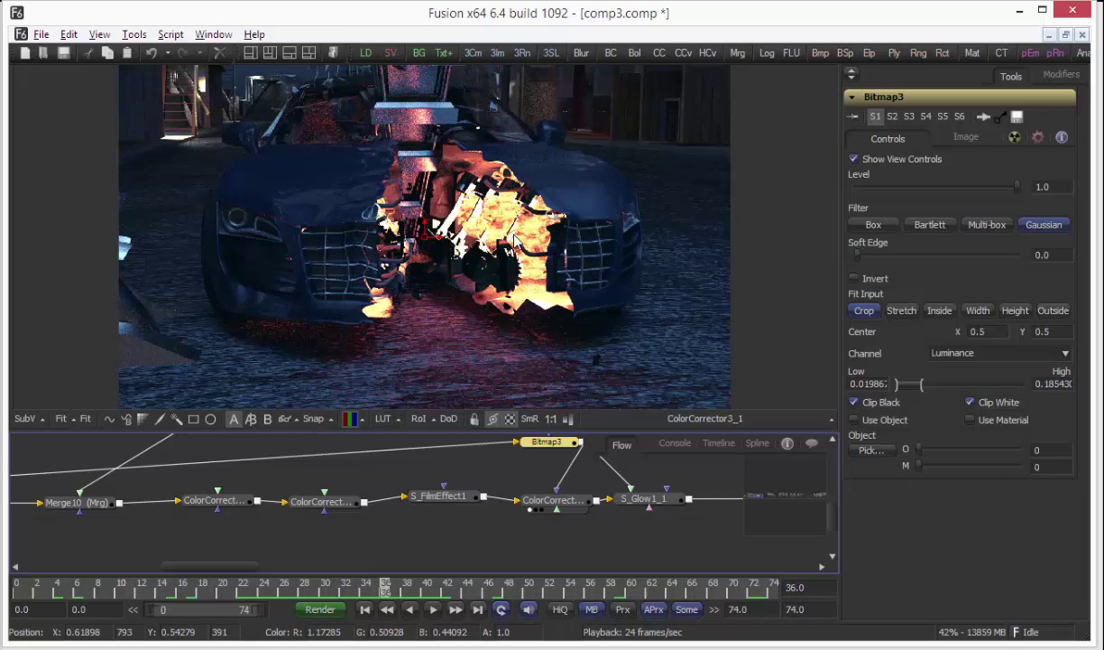
# Step: Trace Bitmap3's input back to the fnl.###.exr loader, then view Bitmap3's mask and examine its luminance settings
pyautogui.moveTo(257, 476); pyautogui.dragTo(526, 469, button='middle')
pyautogui.moveTo(236, 503); pyautogui.dragTo(340, 503, button='middle')
pyautogui.moveTo(95, 492); pyautogui.dragTo(101, 479)
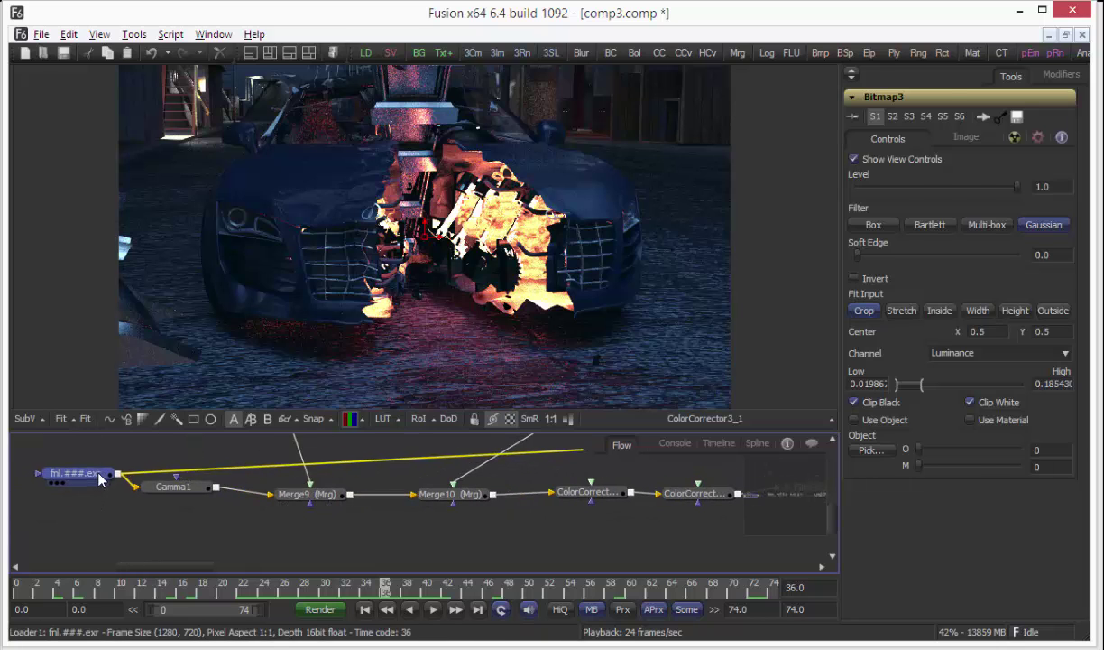
pyautogui.moveTo(622, 465); pyautogui.dragTo(350, 491, button='middle')
pyautogui.moveTo(591, 483); pyautogui.dragTo(354, 496, button='middle')
pyautogui.moveTo(419, 479); pyautogui.dragTo(418, 365)
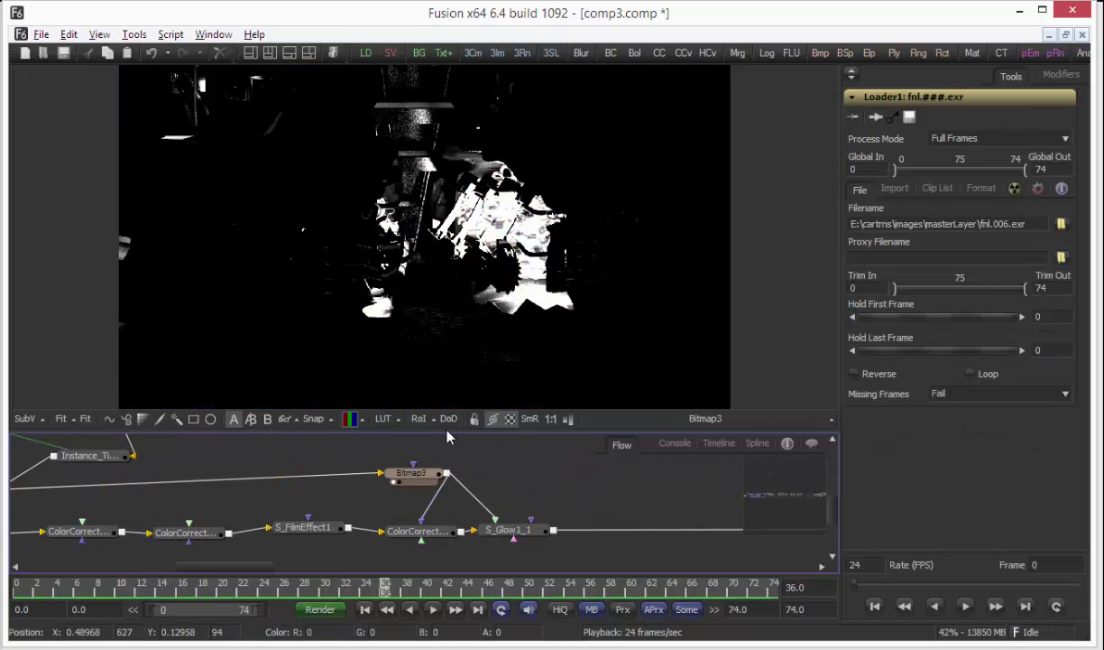
pyautogui.click(412, 473)
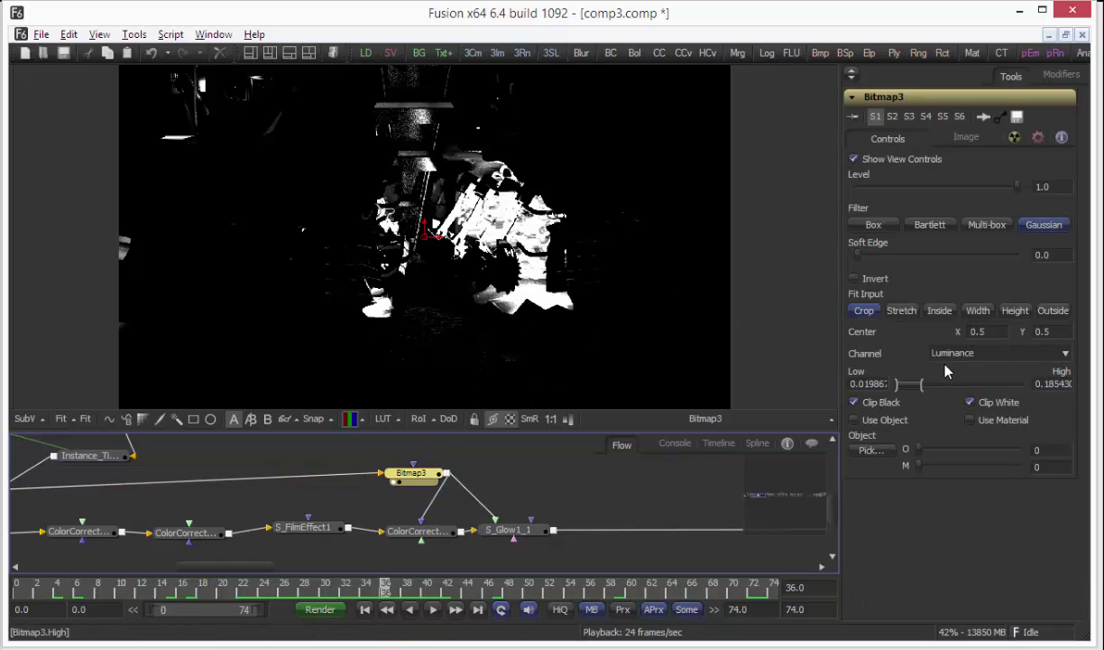
# Step: View ColorCorrector3_1 followed by S_Glow1_1, and examine the glow's settings
pyautogui.click(394, 541)
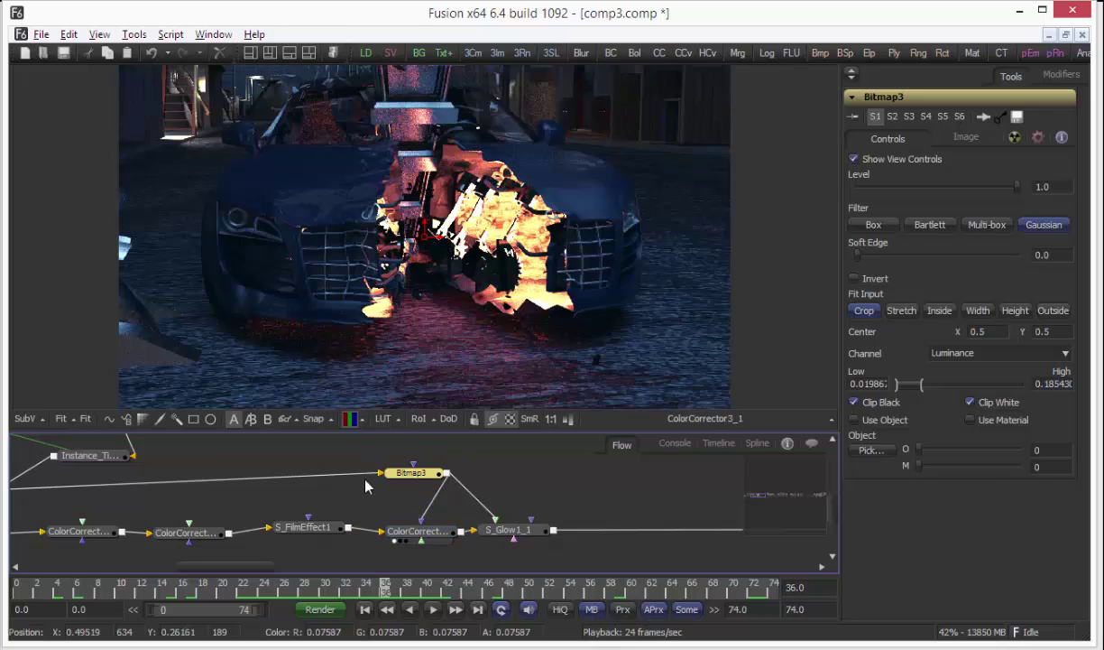
pyautogui.moveTo(325, 470); pyautogui.dragTo(345, 379)
pyautogui.moveTo(442, 529); pyautogui.dragTo(448, 366)
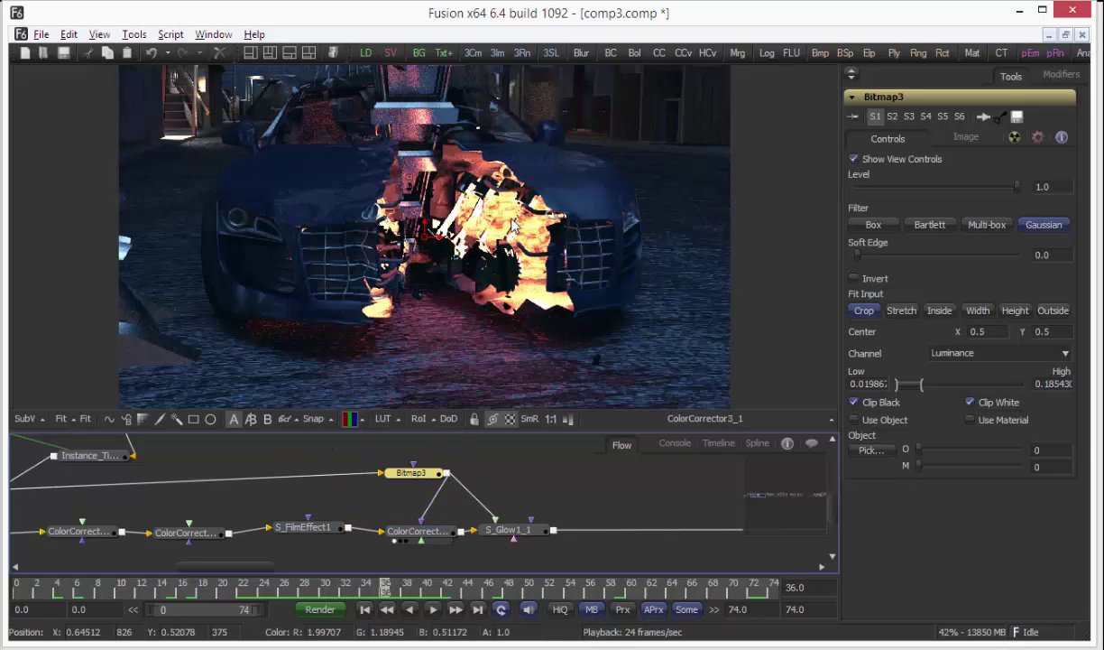
pyautogui.click(488, 539)
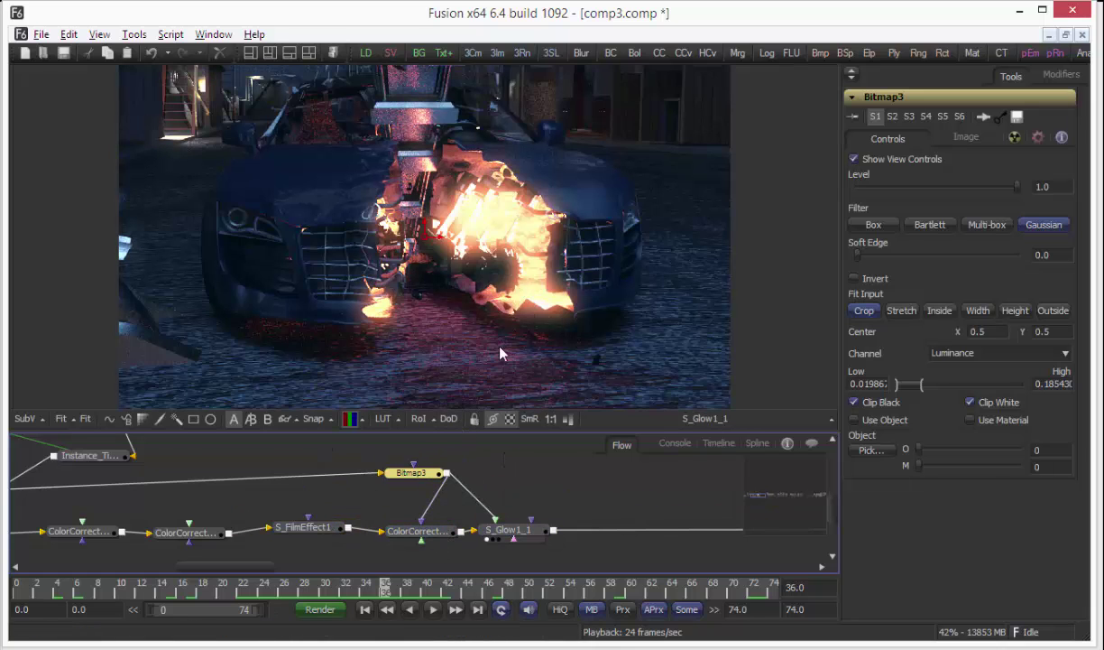
pyautogui.moveTo(622, 517); pyautogui.dragTo(126, 531, button='middle')
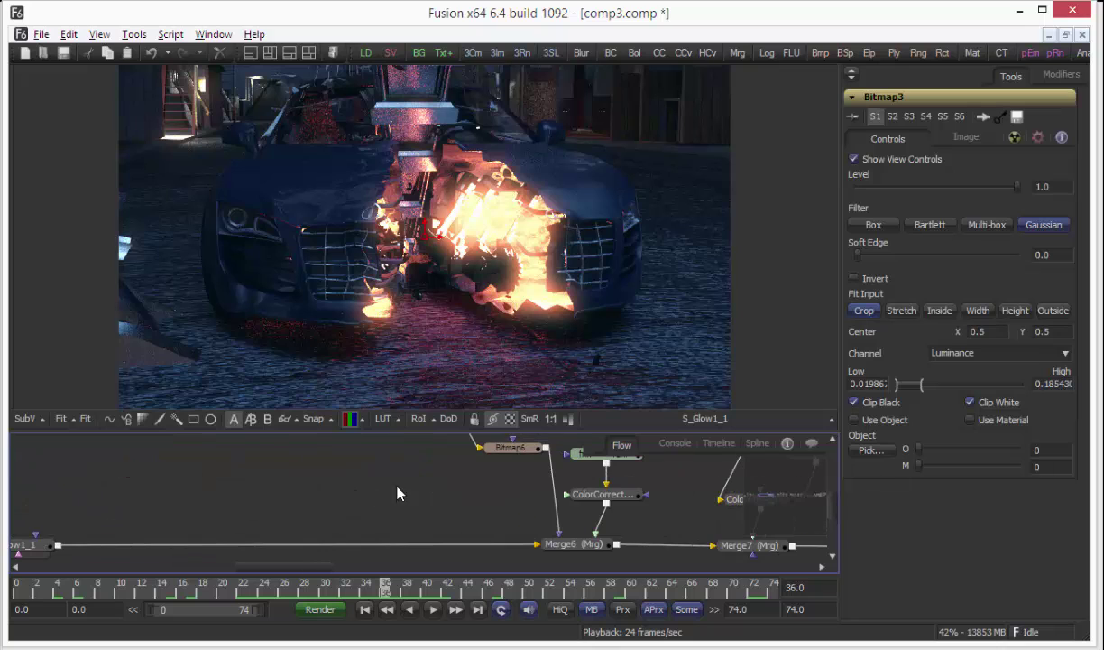
pyautogui.moveTo(197, 490); pyautogui.dragTo(333, 463, button='middle')
pyautogui.click(194, 520)
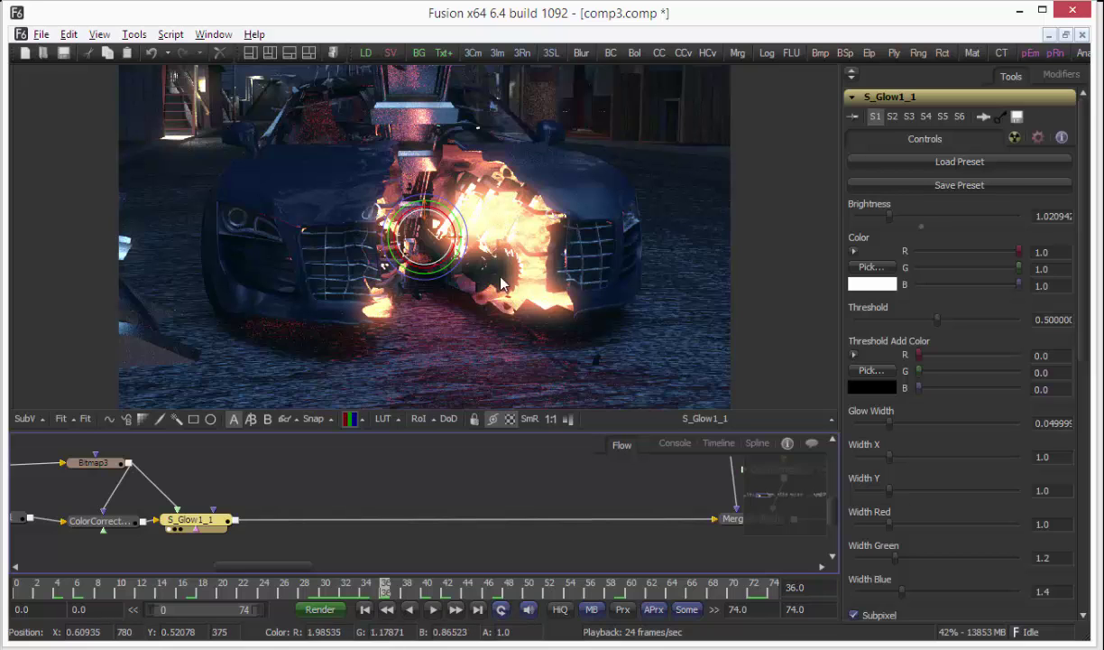
# Step: Examine Bitmap6's red-channel settings and show Merge6 in the viewer
pyautogui.moveTo(408, 489); pyautogui.dragTo(162, 518, button='middle')
pyautogui.moveTo(372, 494); pyautogui.dragTo(333, 546, button='middle')
pyautogui.moveTo(424, 526); pyautogui.dragTo(426, 500, button='middle')
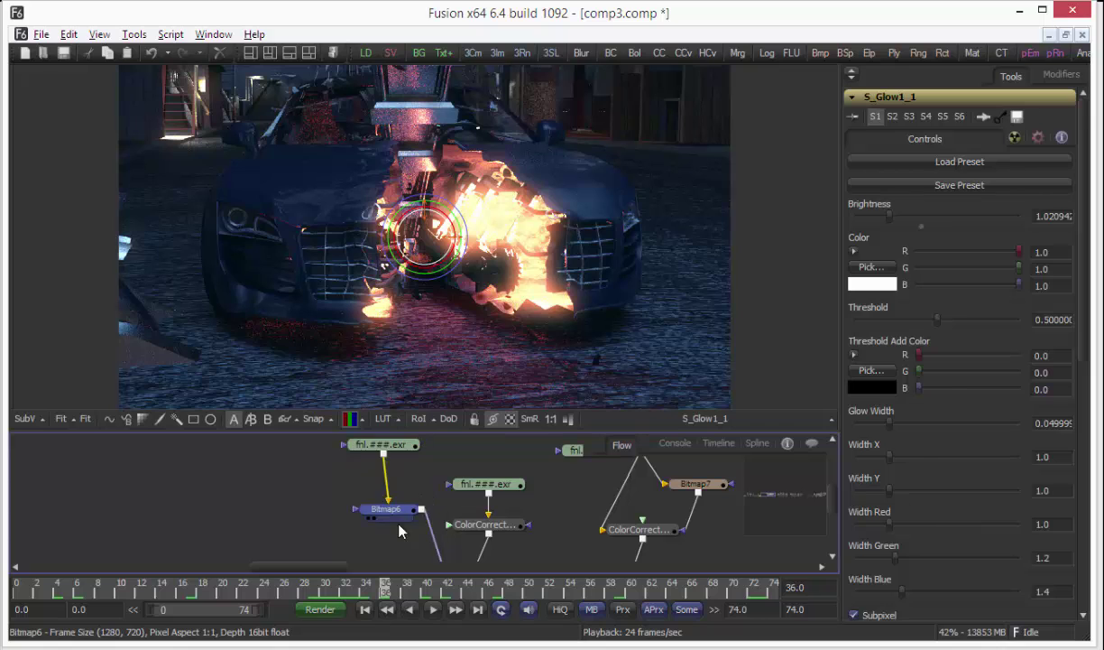
pyautogui.moveTo(397, 516); pyautogui.dragTo(397, 532)
pyautogui.moveTo(424, 472); pyautogui.dragTo(387, 399, button='middle')
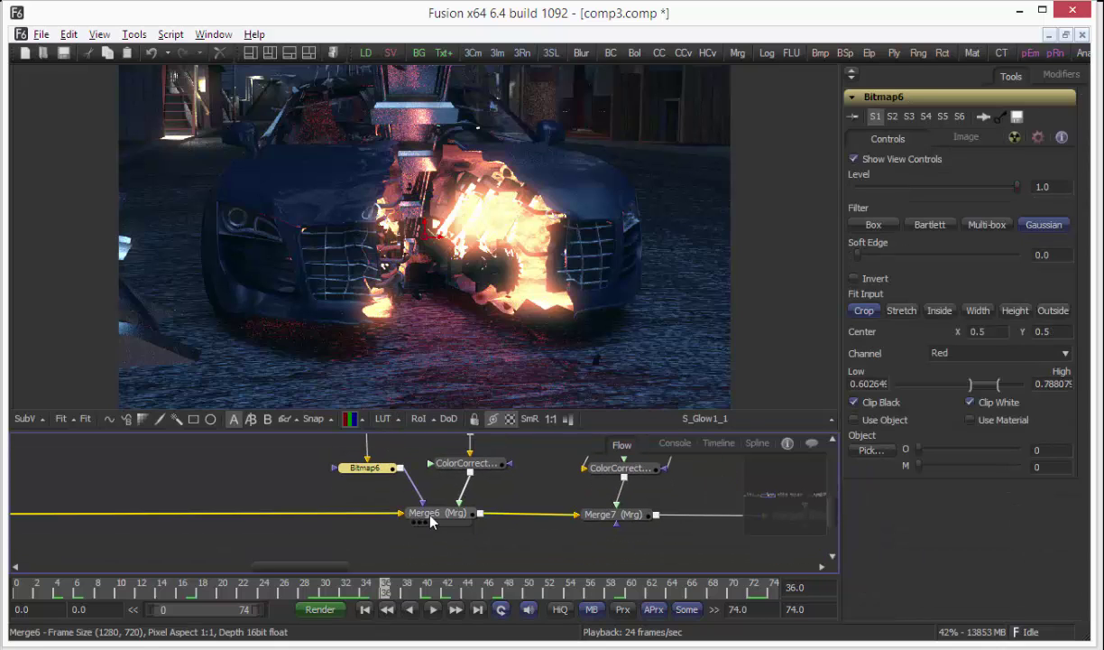
pyautogui.moveTo(430, 516); pyautogui.dragTo(410, 398)
# Step: View the inputs feeding Merge6 in turn: the Loader14 pass, the Bitmap6 mask and the Loader13 reflection pass
pyautogui.moveTo(356, 505); pyautogui.dragTo(346, 565, button='middle')
pyautogui.moveTo(379, 461); pyautogui.dragTo(378, 478, button='middle')
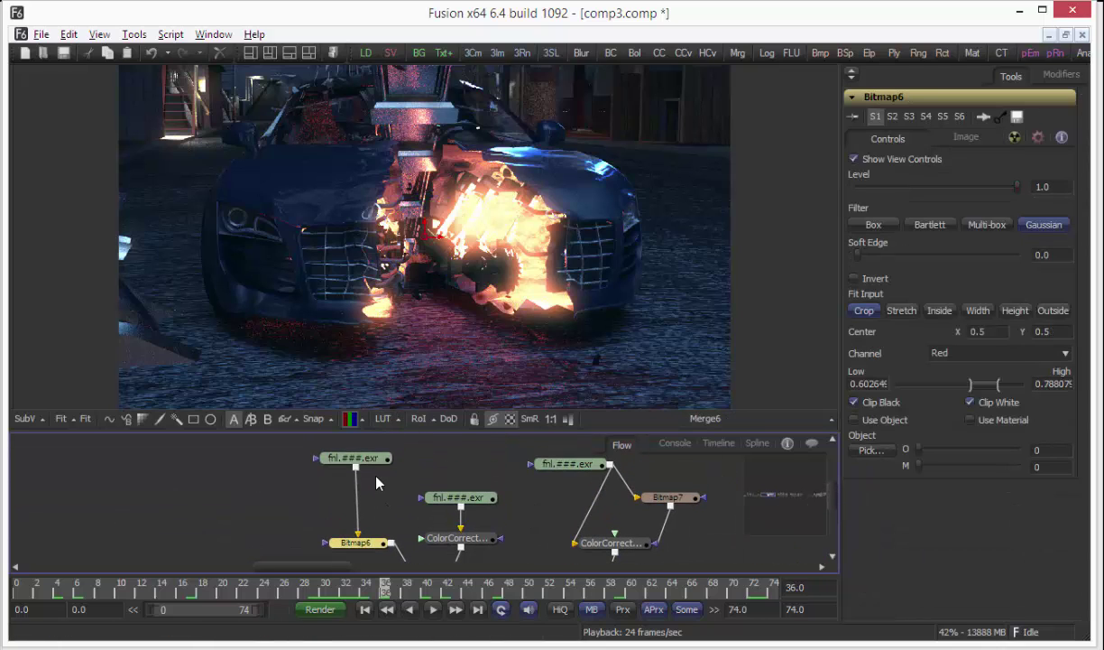
pyautogui.moveTo(359, 456); pyautogui.dragTo(359, 388)
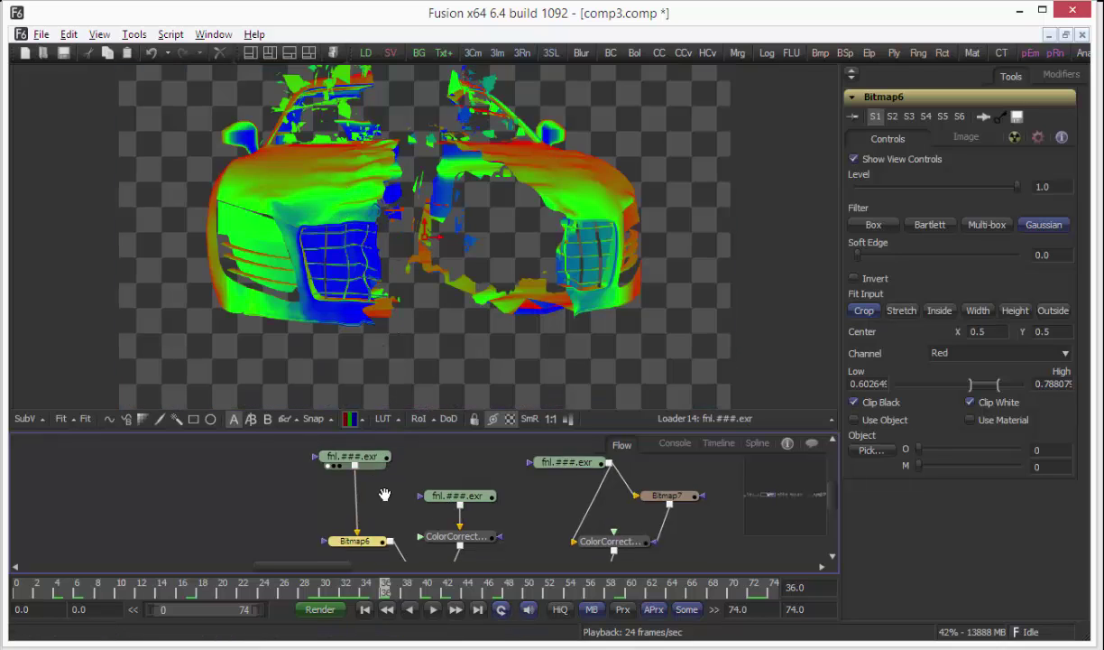
pyautogui.moveTo(384, 493); pyautogui.dragTo(359, 462, button='middle')
pyautogui.moveTo(346, 515); pyautogui.dragTo(365, 393)
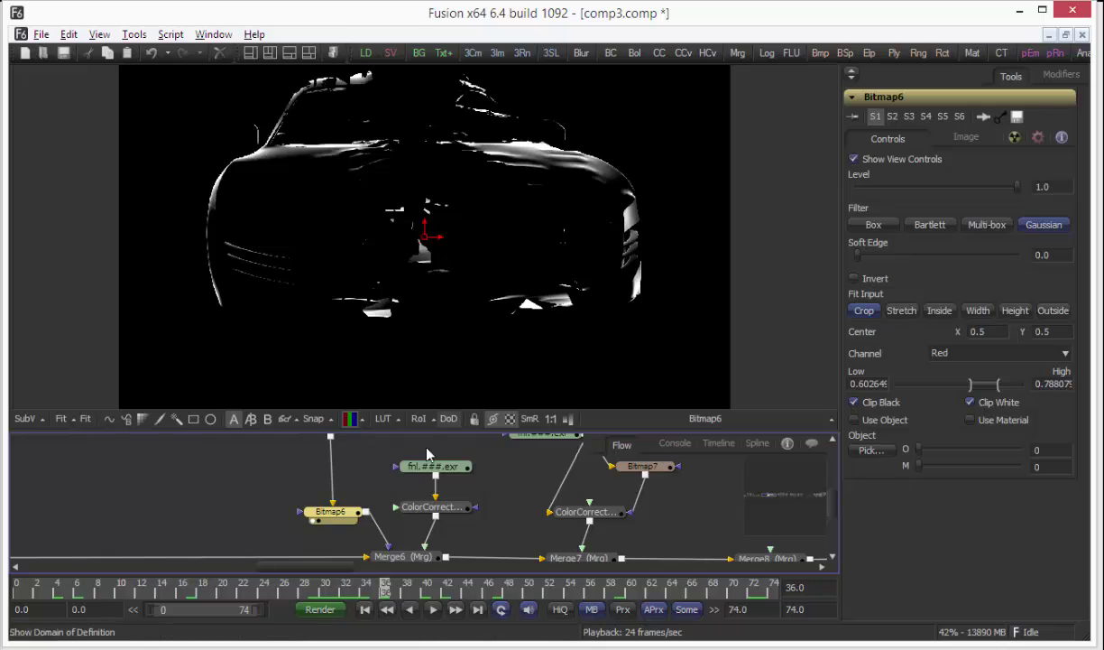
pyautogui.moveTo(427, 450); pyautogui.dragTo(426, 467, button='middle')
pyautogui.moveTo(428, 481); pyautogui.dragTo(420, 395)
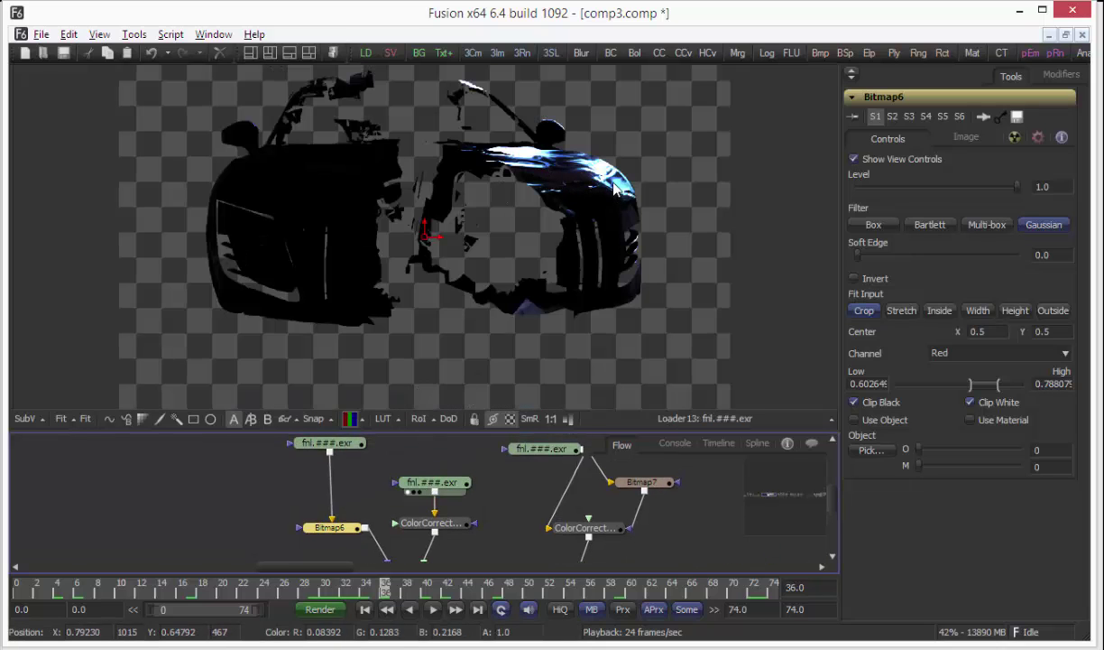
# Step: View Merge6 and toggle its pass-through repeatedly to compare the car with and without the masked highlights
pyautogui.scroll(-2, 424, 510)
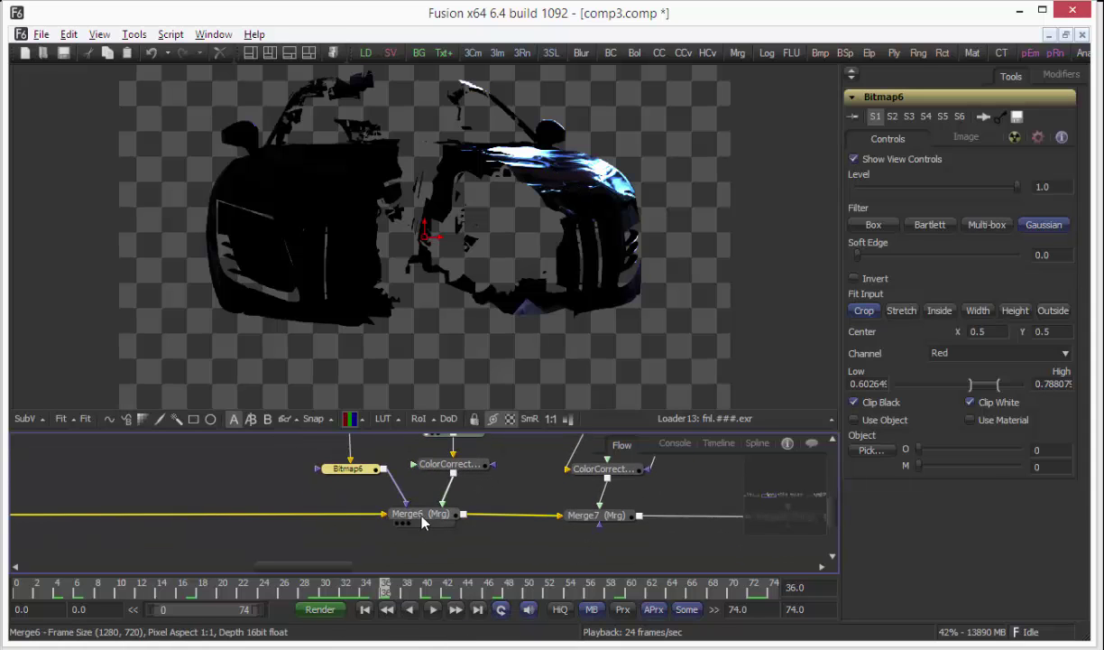
pyautogui.press('1')
pyautogui.click(433, 516)
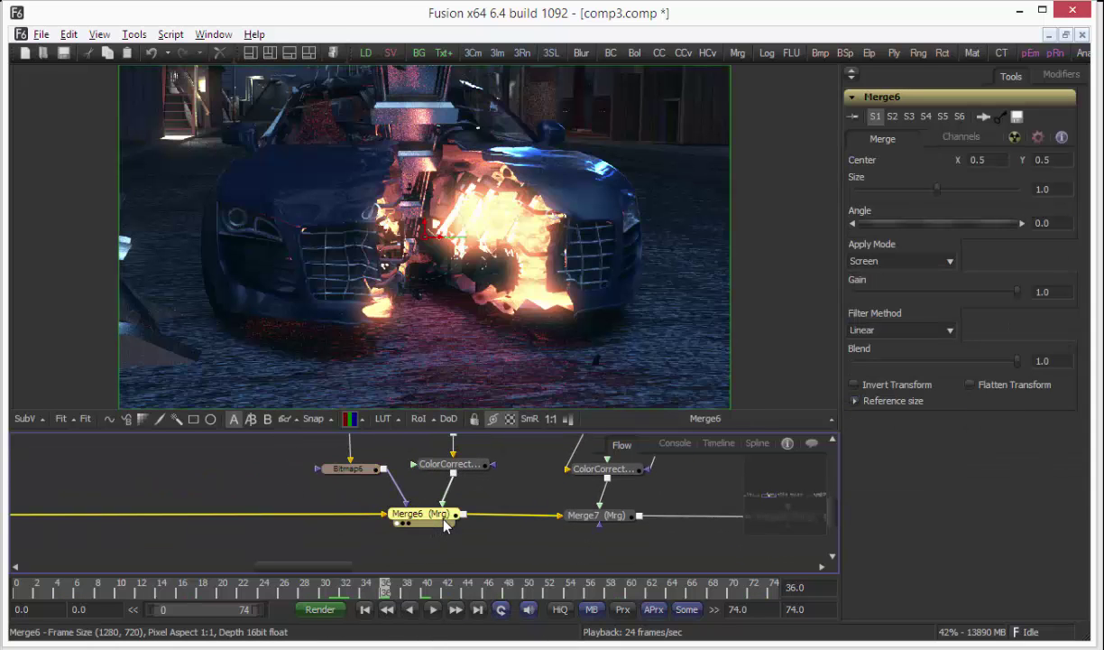
pyautogui.hotkey('ctrl', 'p')
pyautogui.hotkey('ctrl', 'p')
pyautogui.hotkey('ctrl', 'p')
pyautogui.hotkey('ctrl', 'p')
pyautogui.hotkey('ctrl', 'p')
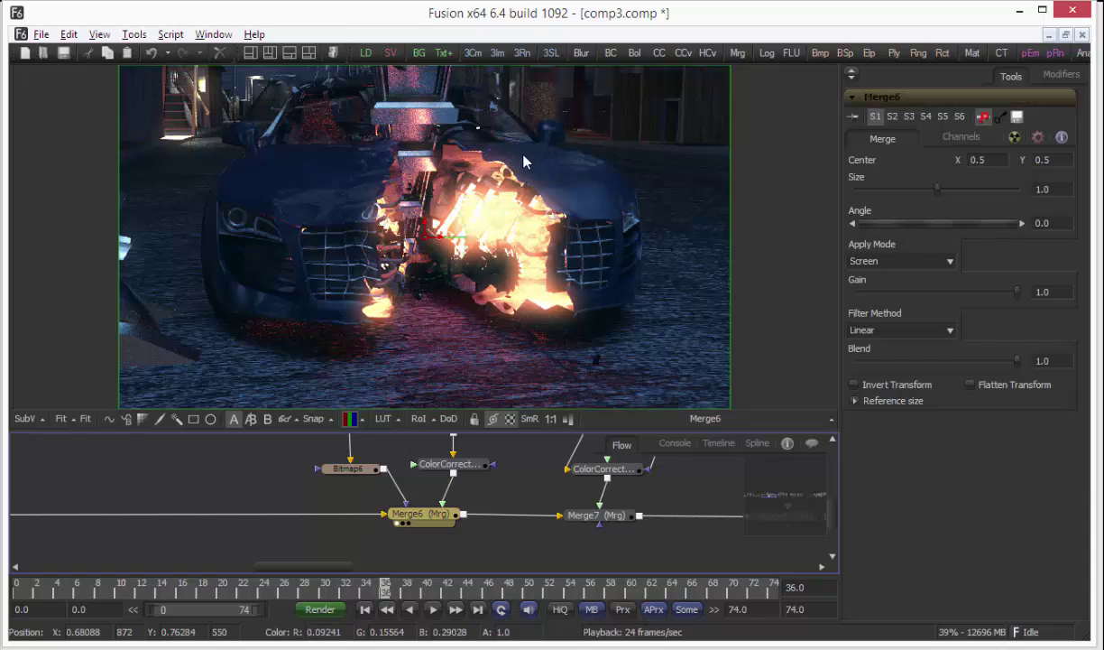
pyautogui.hotkey('ctrl', 'p')
# Step: Show Merge7 in the viewer and examine its merge settings
pyautogui.moveTo(554, 488); pyautogui.dragTo(407, 515, button='middle')
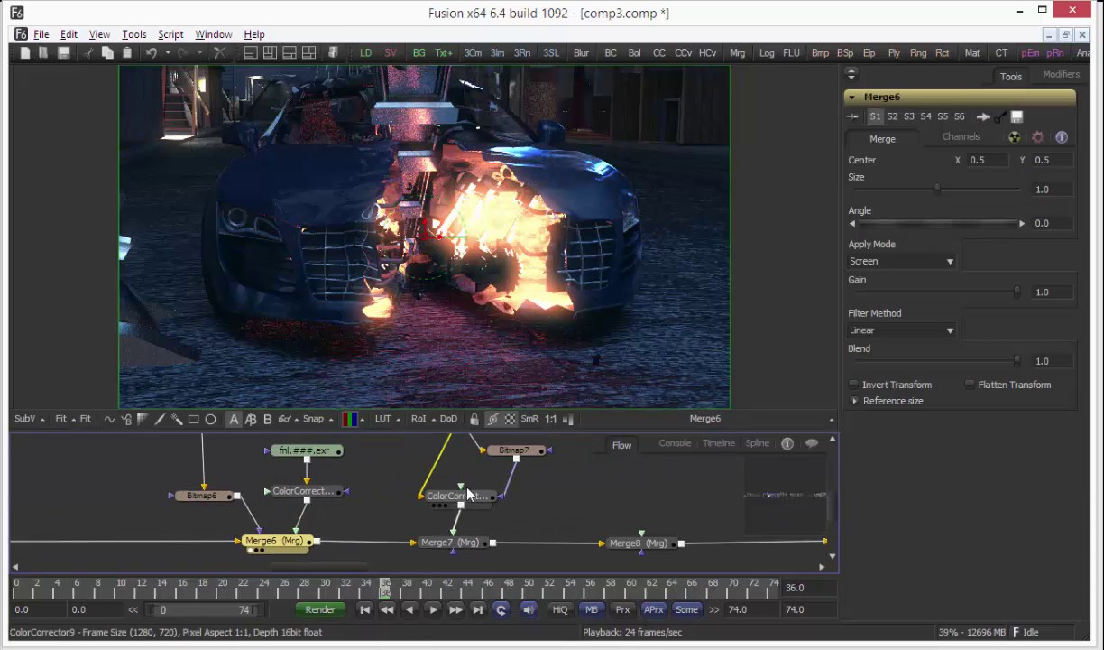
pyautogui.moveTo(467, 488); pyautogui.dragTo(434, 538, button='middle')
pyautogui.click(389, 554)
pyautogui.click(442, 547)
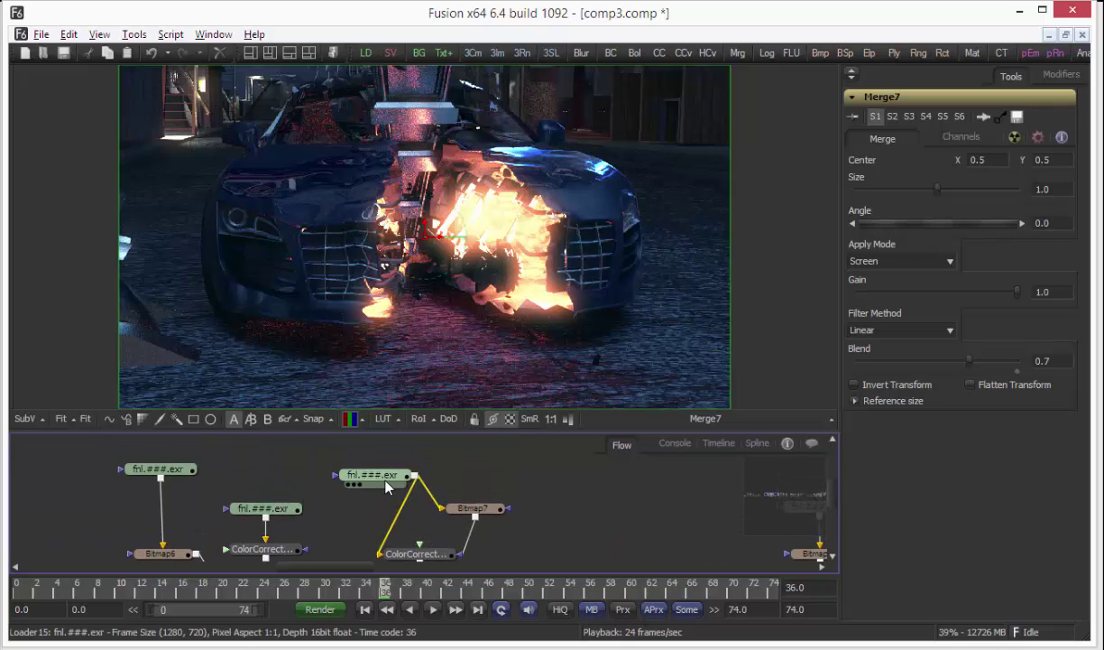
# Step: View the Loader15 pass feeding Merge7 and play through its frames
pyautogui.click(386, 487)
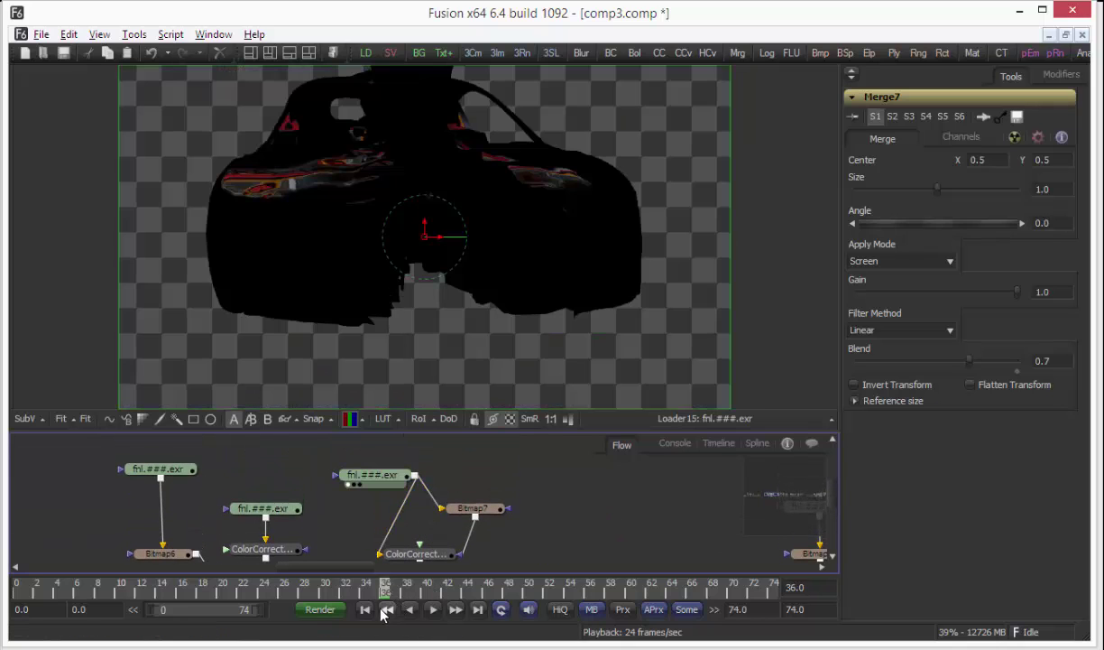
pyautogui.click(433, 610)
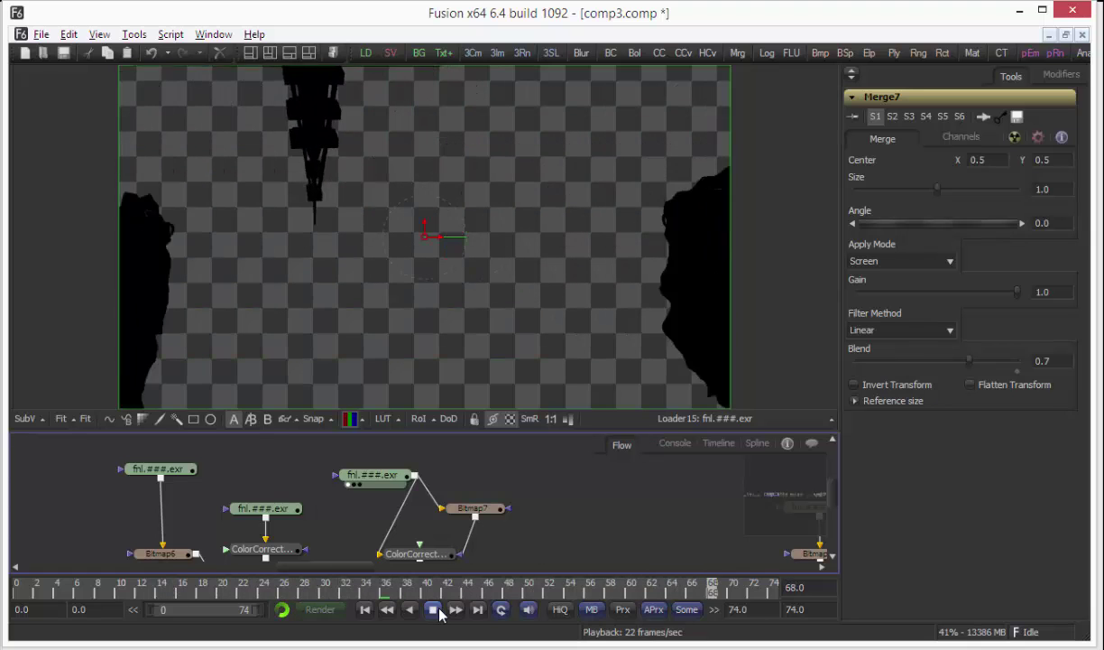
pyautogui.click(434, 610)
pyautogui.click(385, 610)
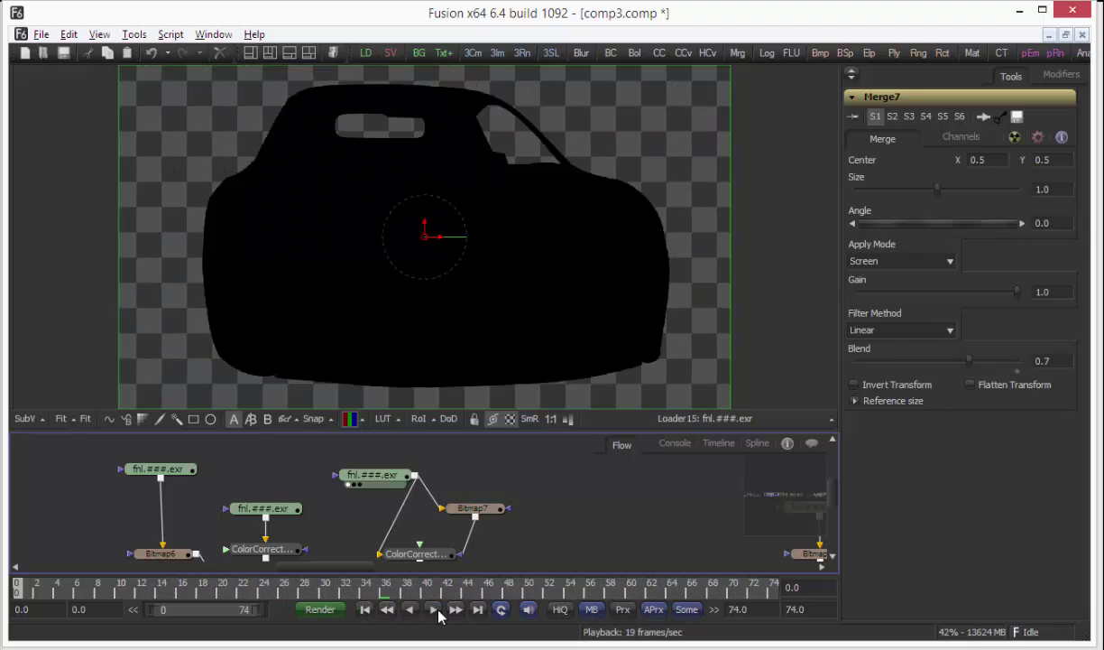
pyautogui.click(434, 610)
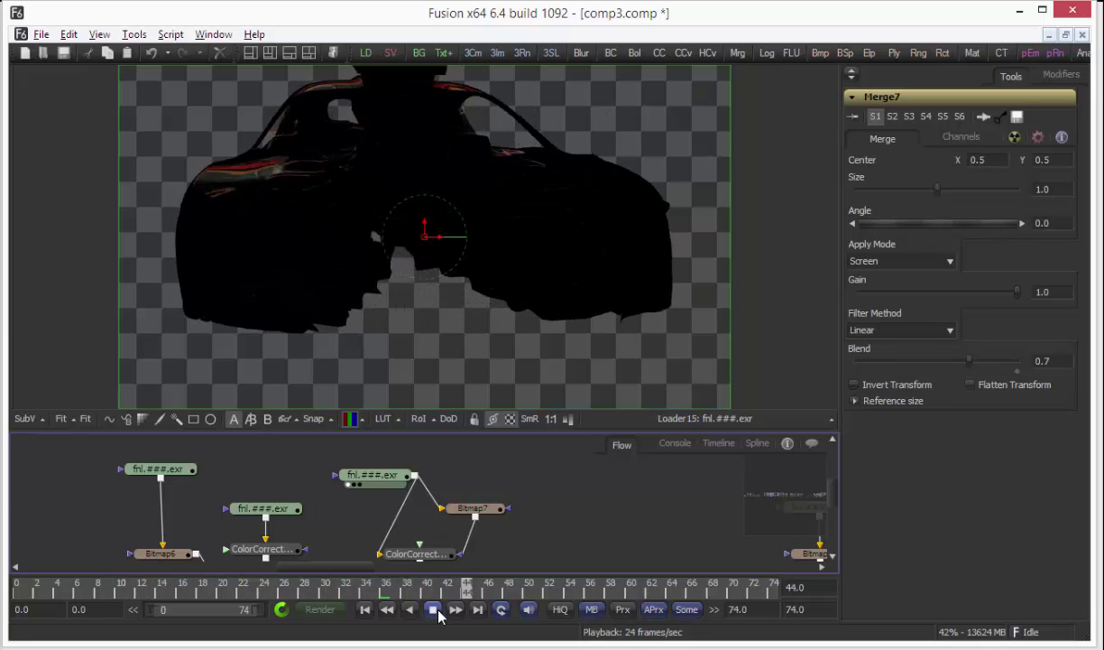
pyautogui.click(439, 611)
# Step: Go to frame 37 and show Merge7 in the viewer again
pyautogui.moveTo(388, 559); pyautogui.dragTo(441, 507, button='middle')
pyautogui.moveTo(472, 577); pyautogui.dragTo(395, 585)
pyautogui.press('1')
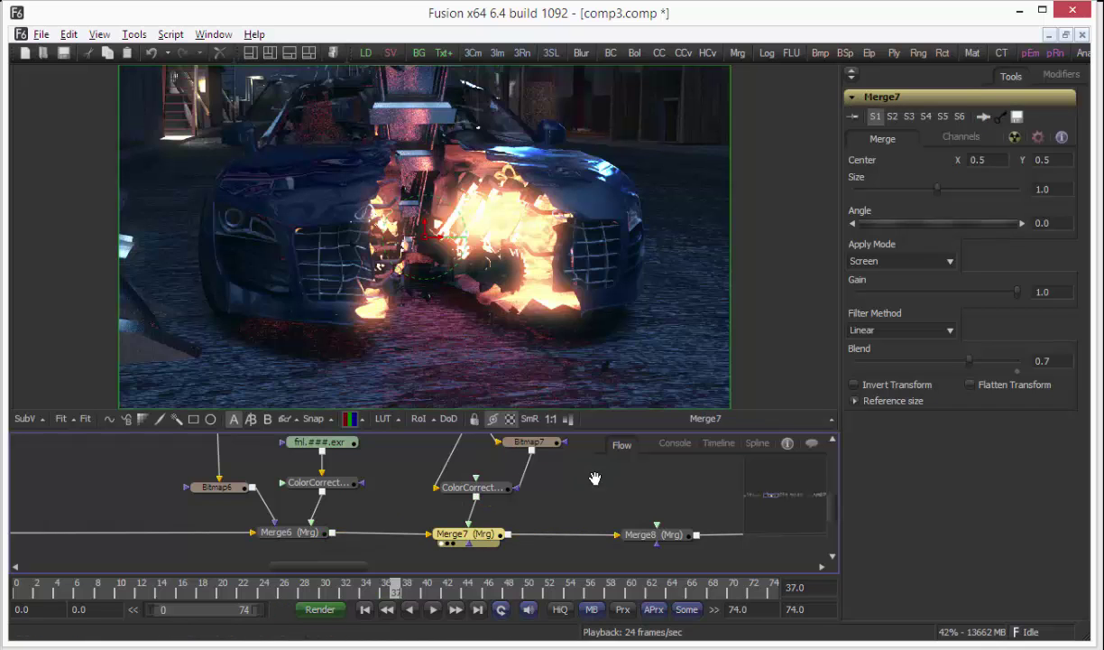
# Step: Delete the Merge8 node that follows Merge7 in the flow
pyautogui.moveTo(591, 474); pyautogui.dragTo(315, 460, button='middle')
pyautogui.click(377, 520)
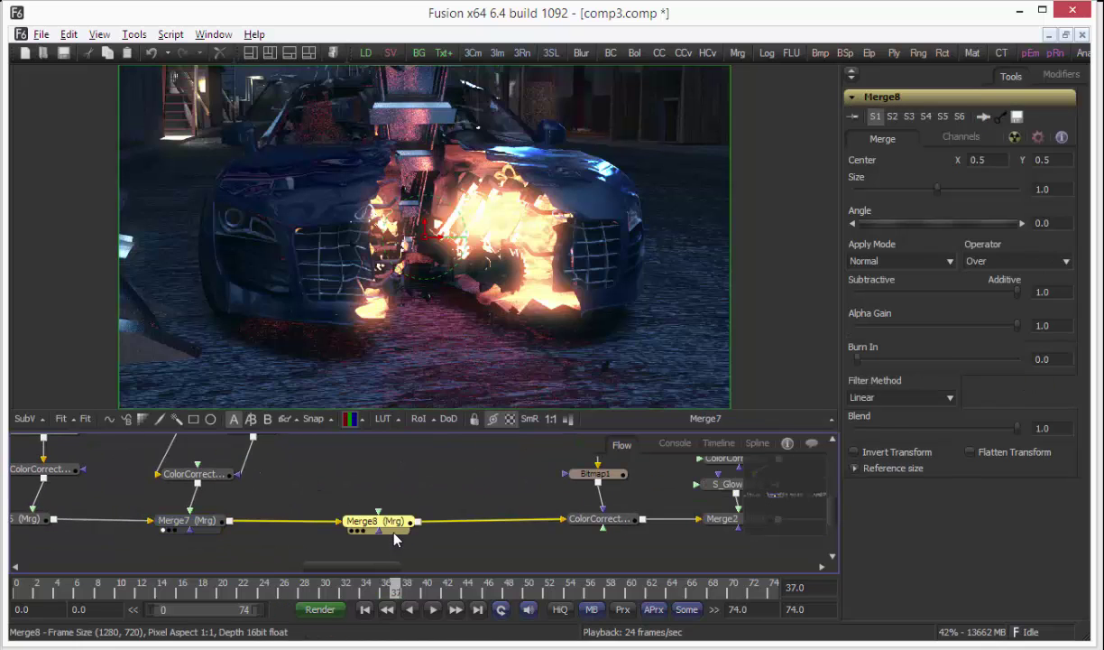
pyautogui.press('Delete')
# Step: Show ColorCorrector3 in the viewer and open its colour settings
pyautogui.moveTo(559, 492); pyautogui.dragTo(365, 502, button='middle')
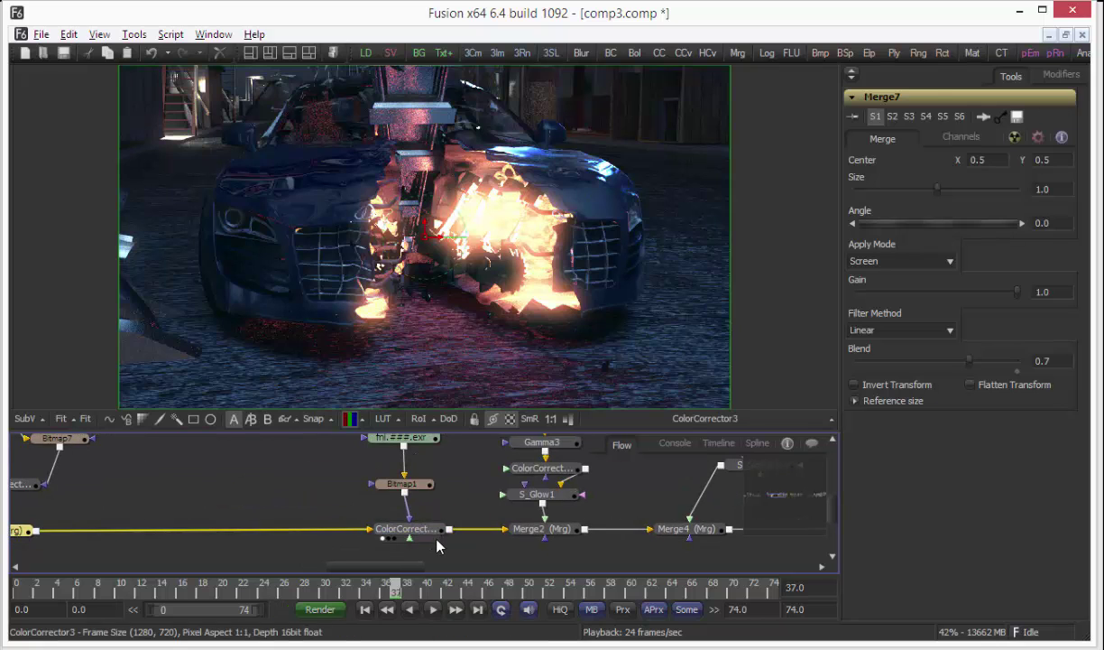
pyautogui.click(413, 528)
pyautogui.moveTo(431, 465); pyautogui.dragTo(408, 480, button='middle')
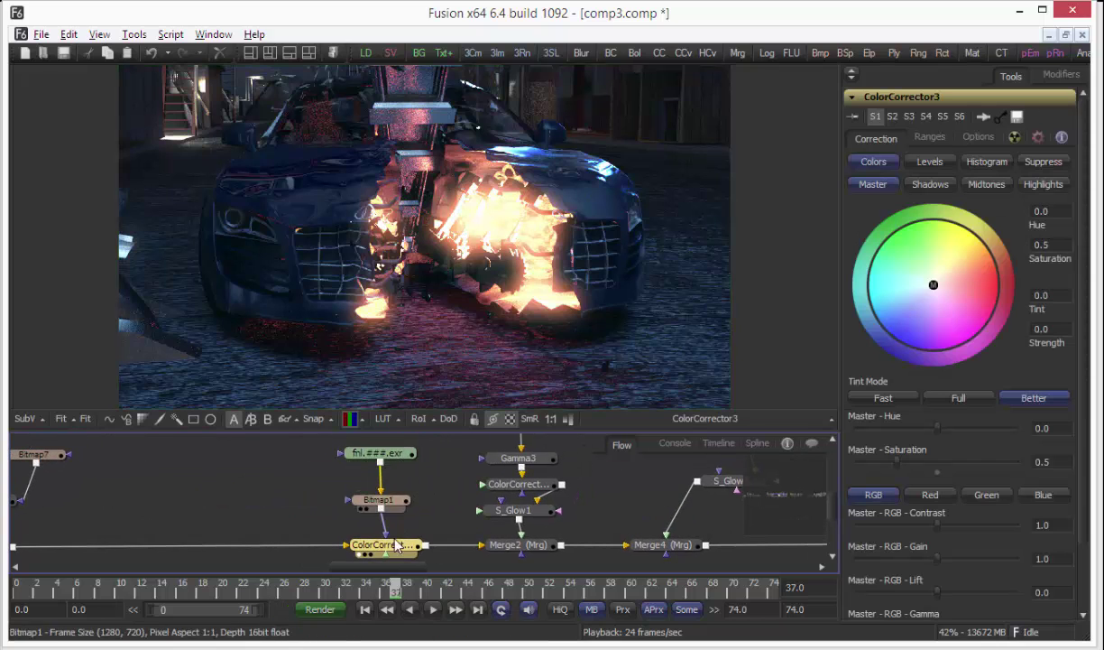
# Step: View the Loader2_1 depth pass, the Bitmap1 mask made from it, and ColorCorrector3's result
pyautogui.moveTo(333, 471); pyautogui.dragTo(447, 463, button='middle')
pyautogui.moveTo(431, 479); pyautogui.dragTo(401, 320)
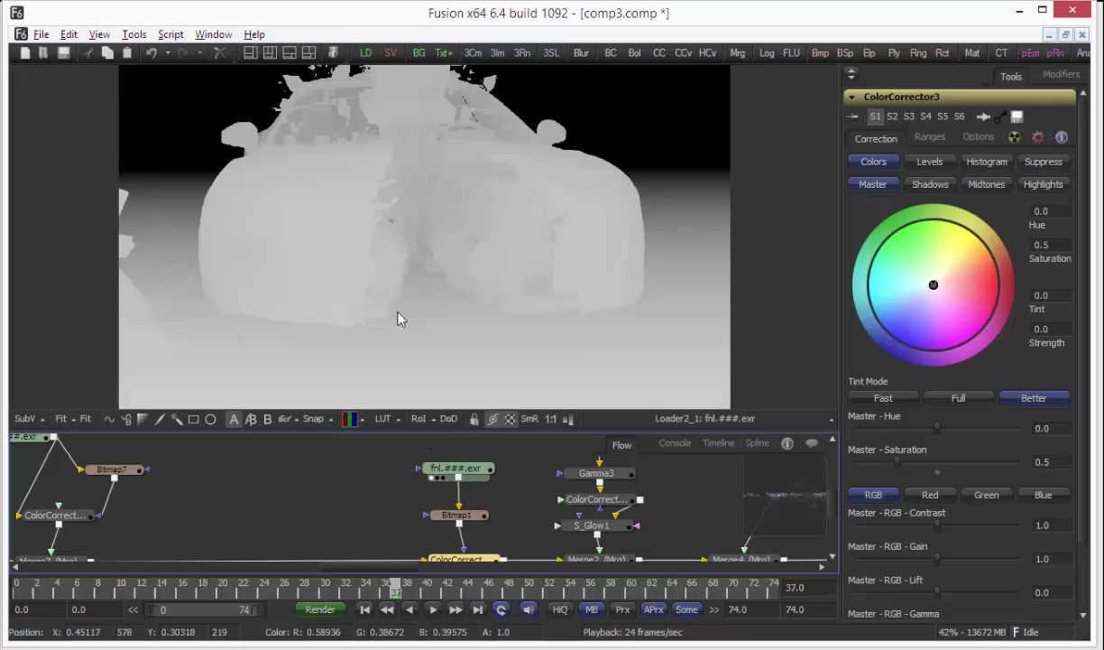
pyautogui.moveTo(478, 515); pyautogui.dragTo(457, 348)
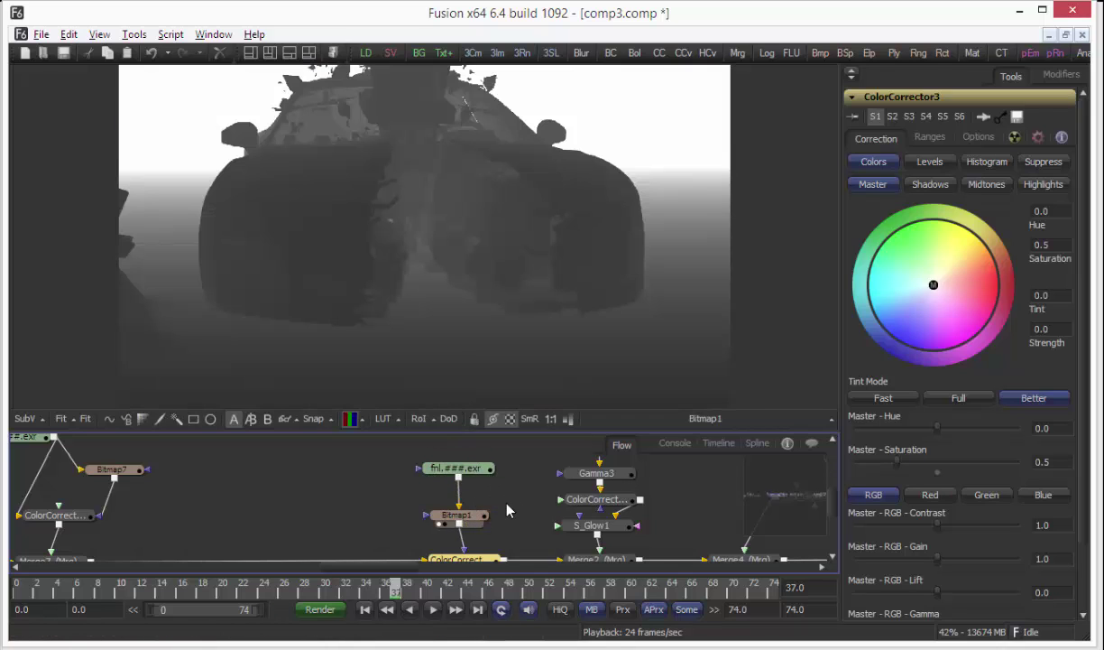
pyautogui.moveTo(436, 540); pyautogui.dragTo(427, 305)
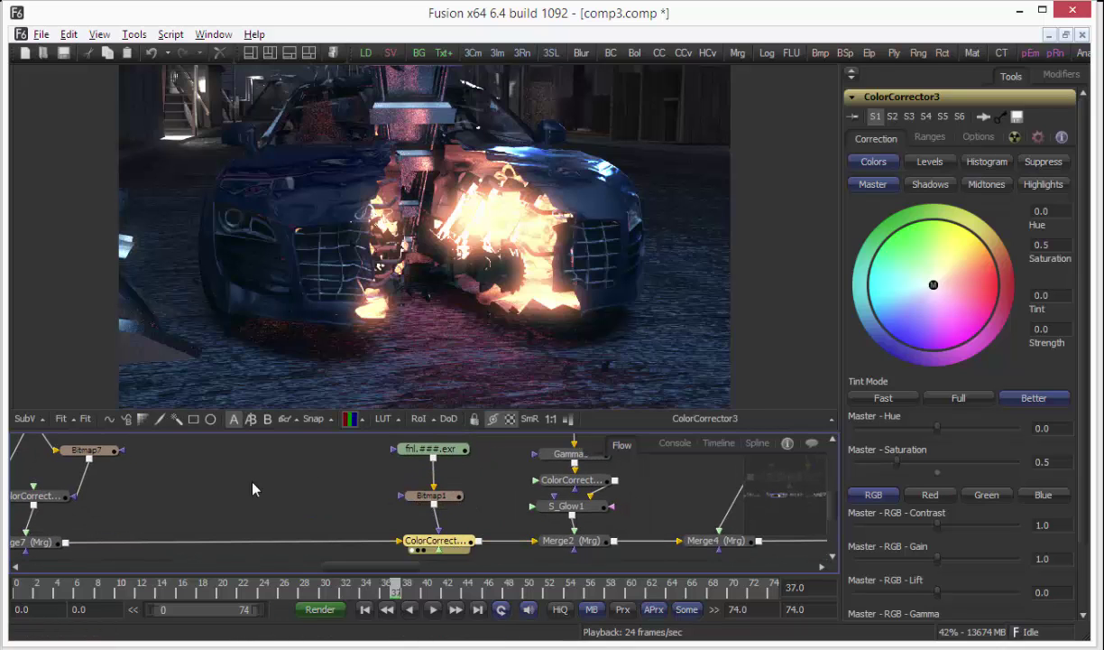
# Step: Compare Merge7 with ColorCorrector3 in a close-up of the car and background to examine the depth-masked desaturation
pyautogui.moveTo(36, 521); pyautogui.dragTo(144, 510, button='middle')
pyautogui.moveTo(131, 531); pyautogui.dragTo(250, 318)
pyautogui.keyDown('ctrl'); pyautogui.scroll(3, 291, 155); pyautogui.keyUp('ctrl')
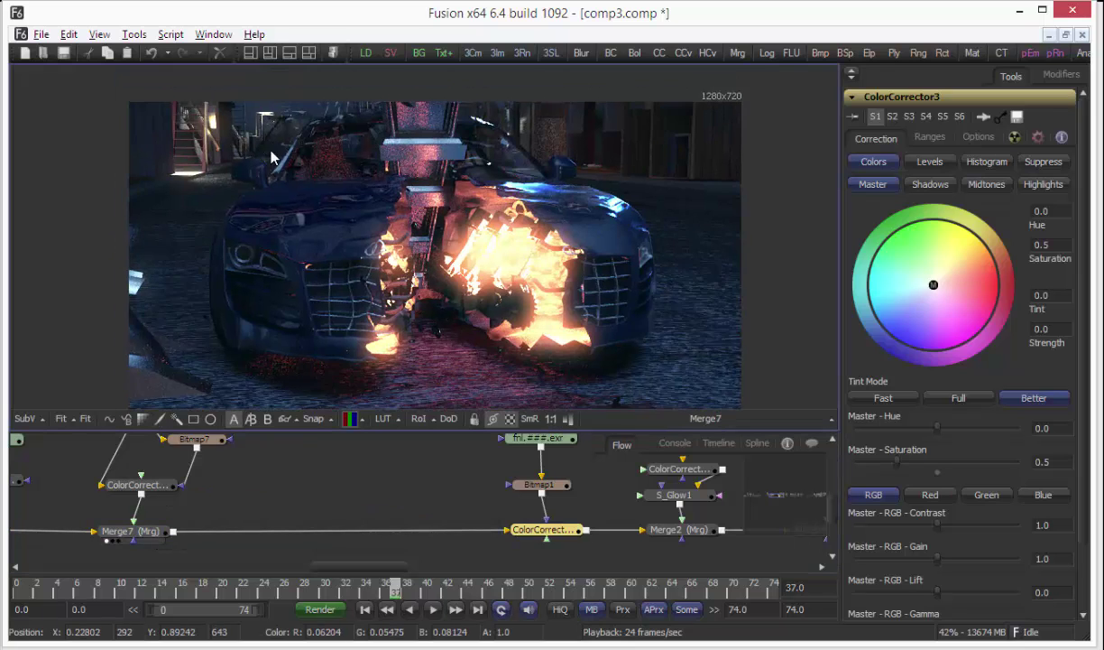
pyautogui.moveTo(535, 523); pyautogui.dragTo(451, 320)
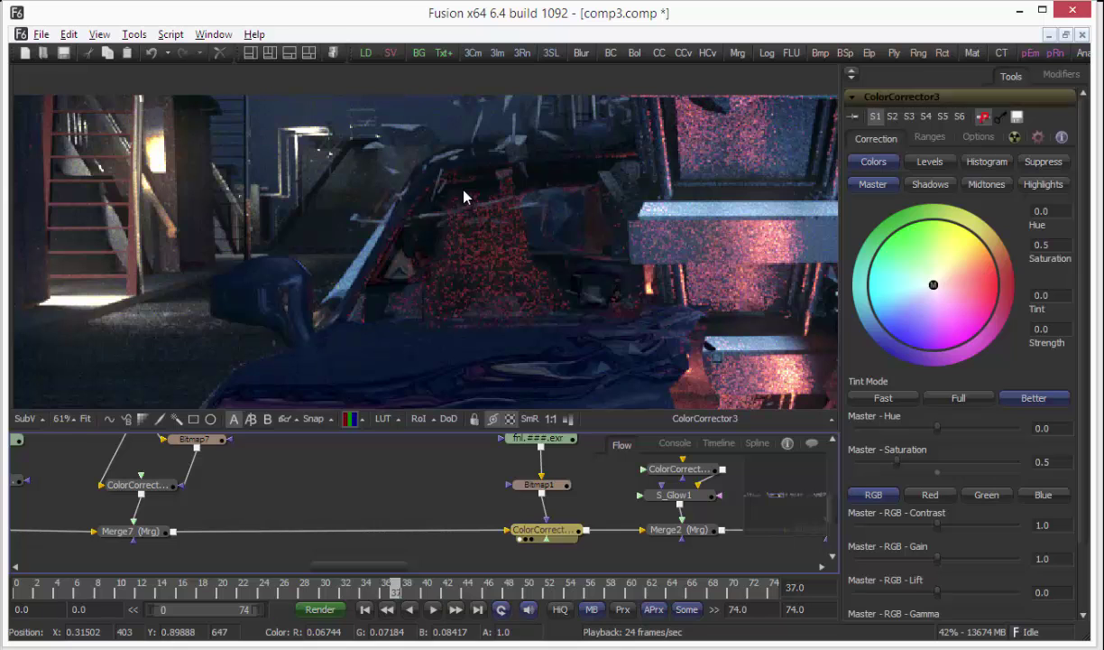
pyautogui.moveTo(451, 216); pyautogui.dragTo(367, 208, button='middle')
pyautogui.keyDown('ctrl'); pyautogui.scroll(-2, 367, 208); pyautogui.keyUp('ctrl')
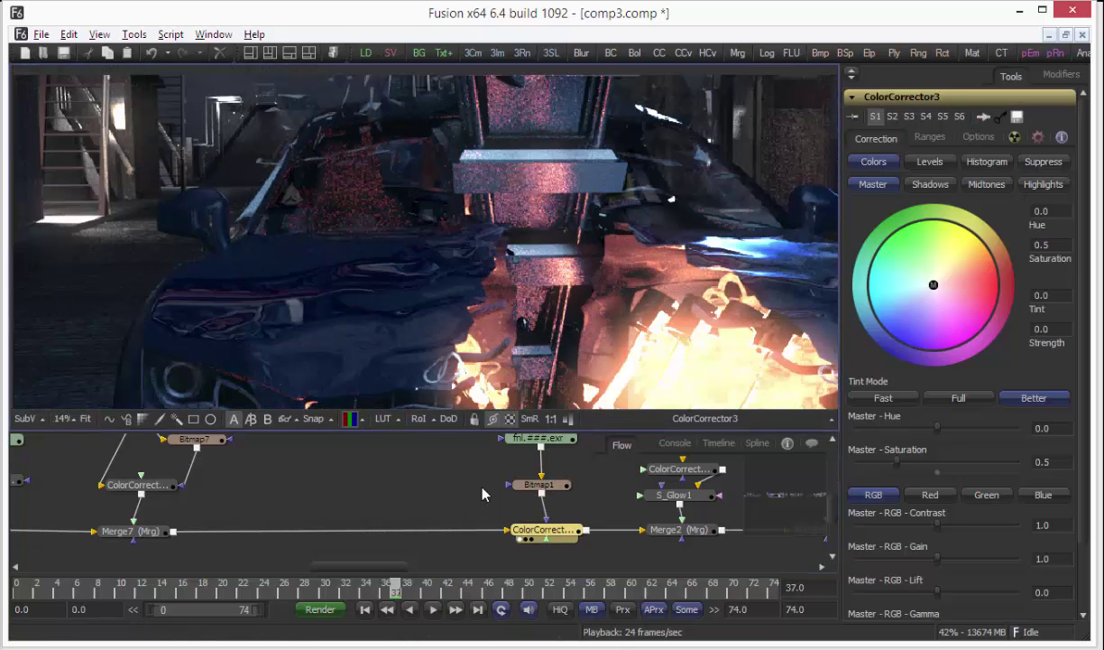
# Step: Play back the edgeFlame pass shown through Gamma3 to examine the burning edges around the splitting car
pyautogui.moveTo(483, 490); pyautogui.dragTo(217, 499, button='middle')
pyautogui.keyDown('ctrl'); pyautogui.scroll(-3, 313, 243); pyautogui.keyUp('ctrl')
pyautogui.moveTo(433, 307); pyautogui.dragTo(422, 188, button='middle')
pyautogui.keyDown('ctrl'); pyautogui.scroll(1, 422, 189); pyautogui.keyUp('ctrl')
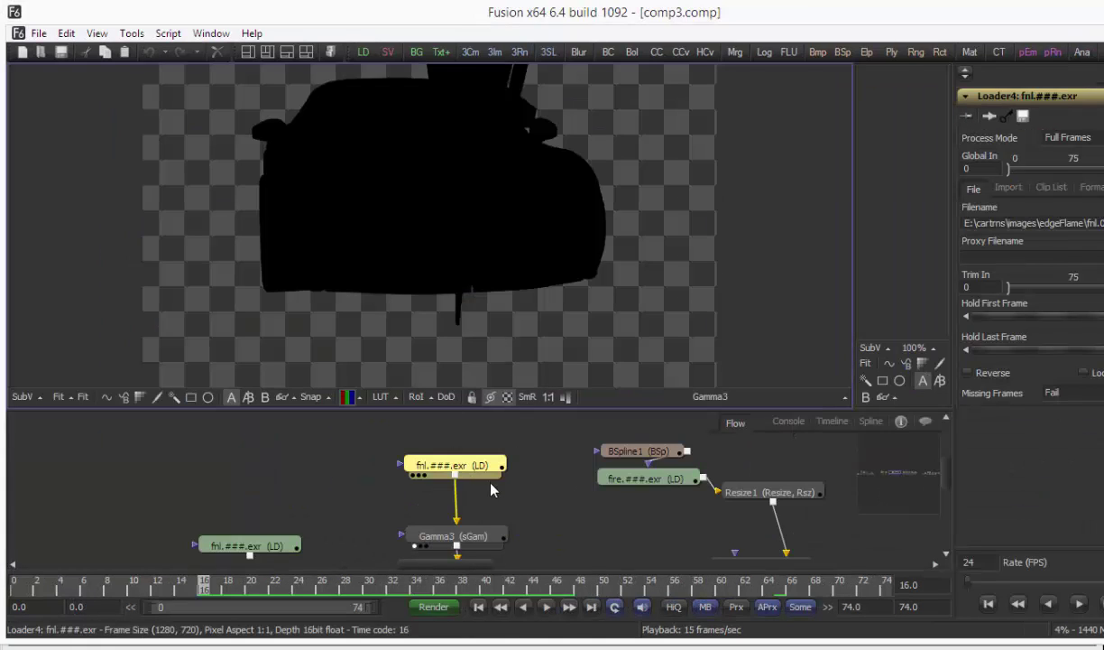
pyautogui.press('space')
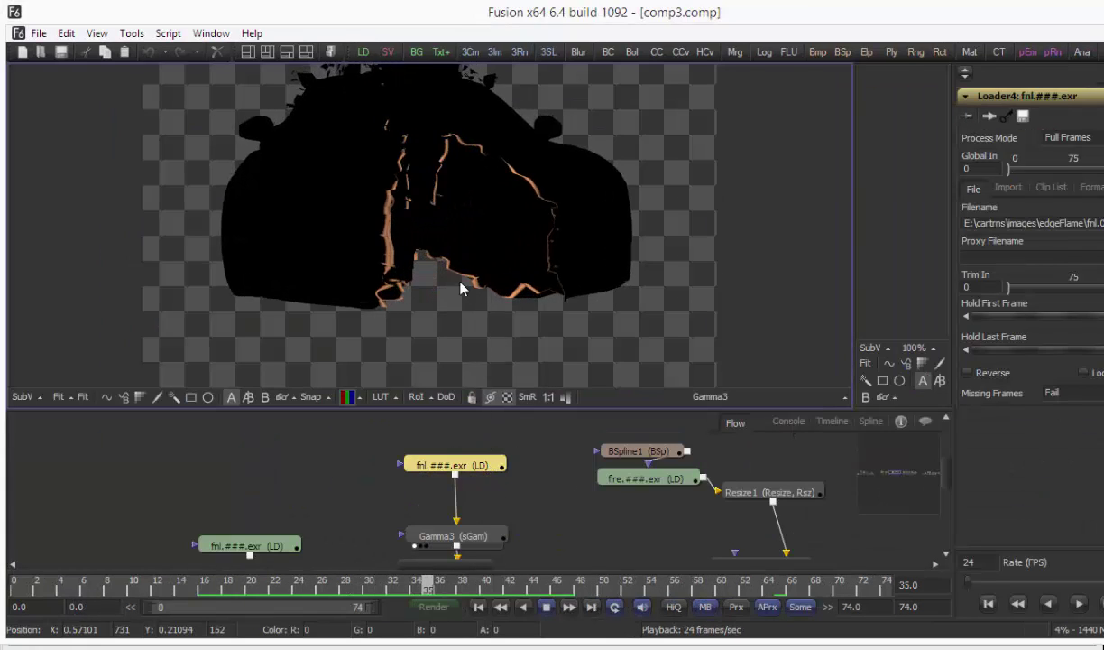
pyautogui.press('space')
# Step: Show Merge2 in the viewer to examine the glowing edge flames merged over the car
pyautogui.moveTo(525, 505); pyautogui.dragTo(507, 383, button='middle')
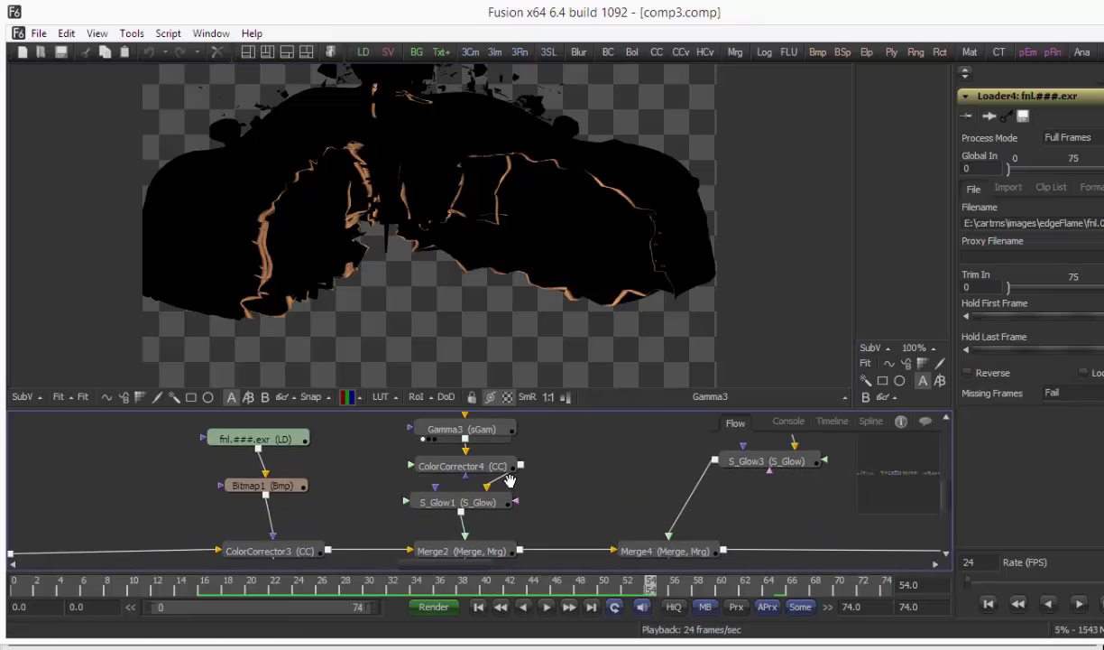
pyautogui.moveTo(510, 481); pyautogui.dragTo(515, 451, button='middle')
pyautogui.press('1')
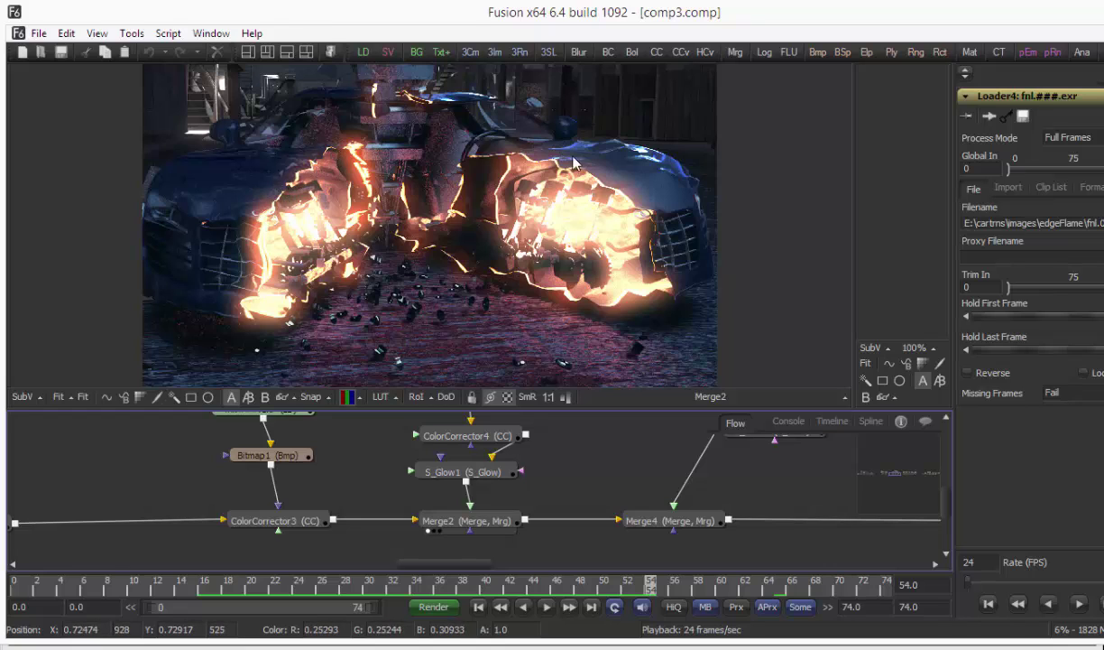
# Step: View the fire.###.exr pass on its own and Merge4, which adds it to the composite
pyautogui.moveTo(434, 512); pyautogui.dragTo(234, 524, button='middle')
pyautogui.moveTo(575, 458); pyautogui.dragTo(446, 520, button='middle')
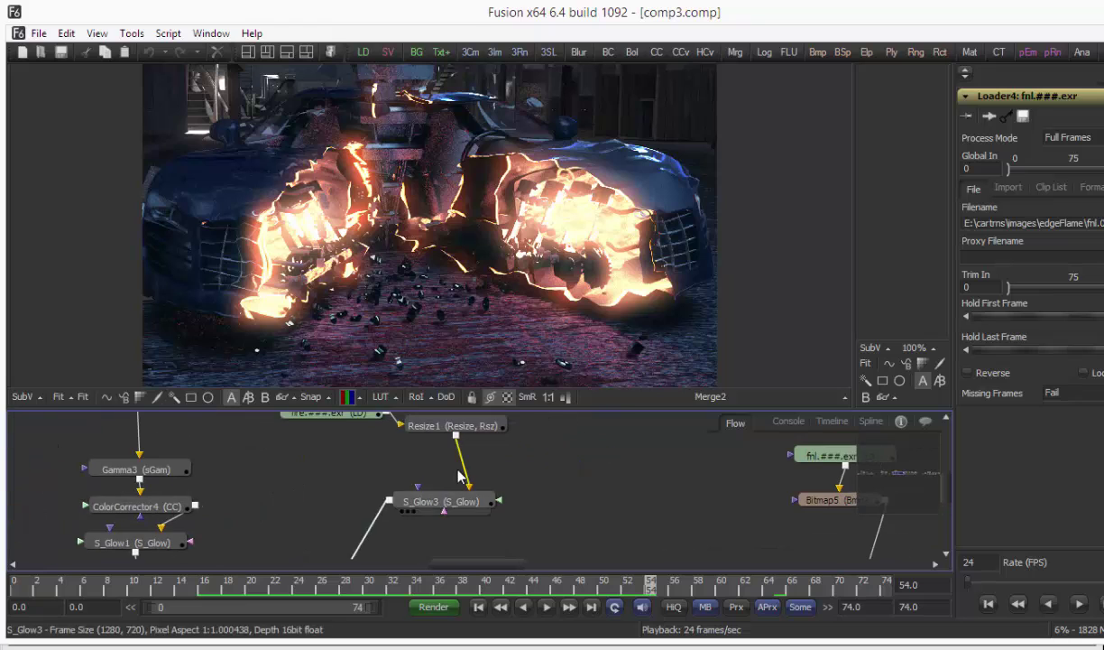
pyautogui.moveTo(378, 444); pyautogui.dragTo(390, 487, button='middle')
pyautogui.press('1')
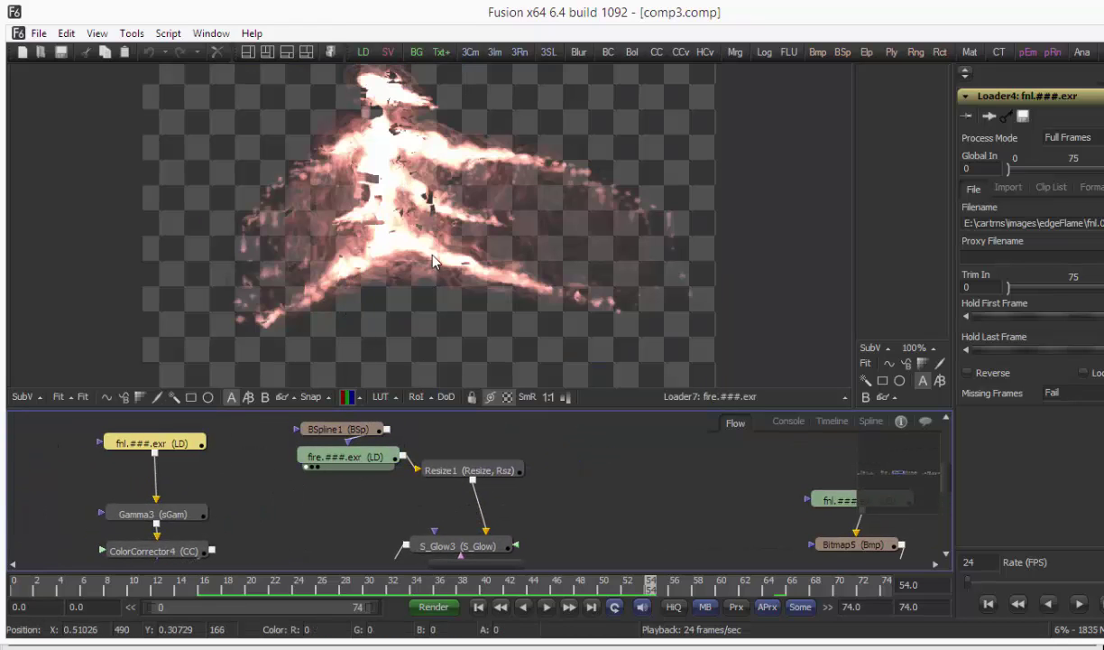
pyautogui.scroll(-5, 492, 477)
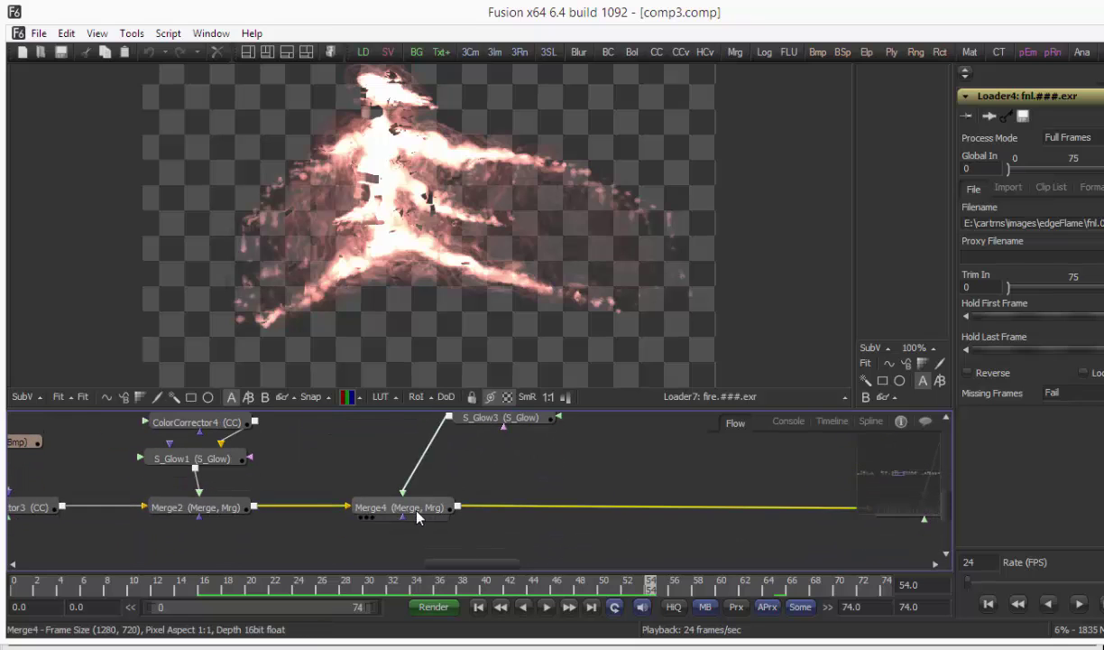
pyautogui.press('1')
# Step: View the Loader2_2 depth pass and the ColorCorrector5 result, and open ColorCorrector5's settings
pyautogui.moveTo(778, 442); pyautogui.dragTo(294, 532, button='middle')
pyautogui.moveTo(390, 464); pyautogui.dragTo(389, 375)
pyautogui.scroll(-4, 389, 442)
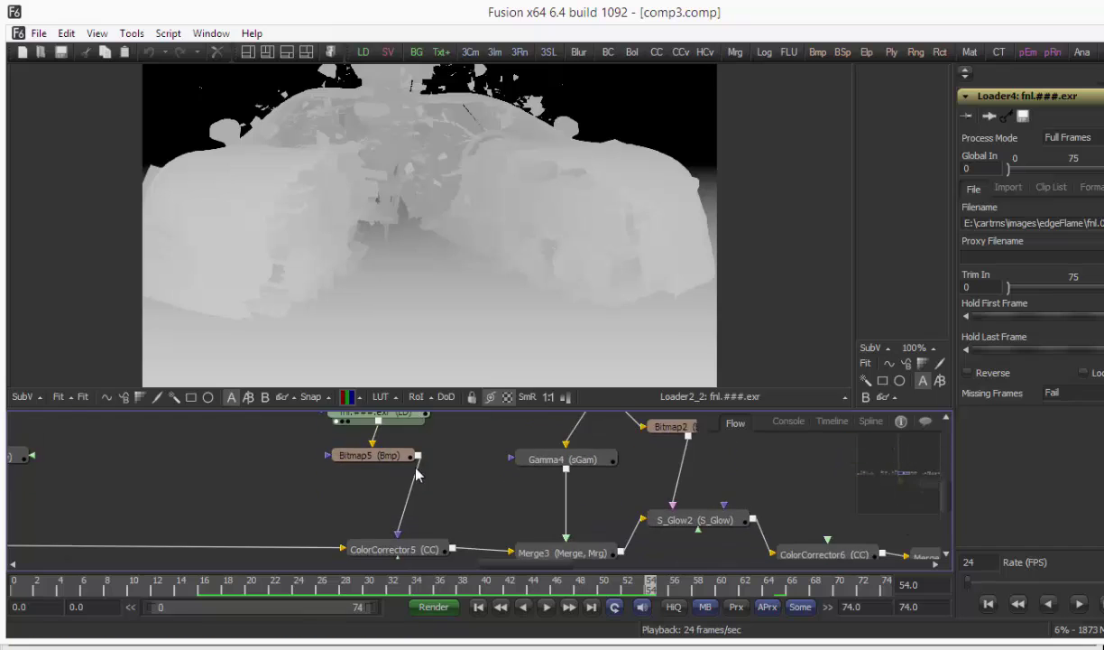
pyautogui.moveTo(396, 302); pyautogui.dragTo(396, 299)
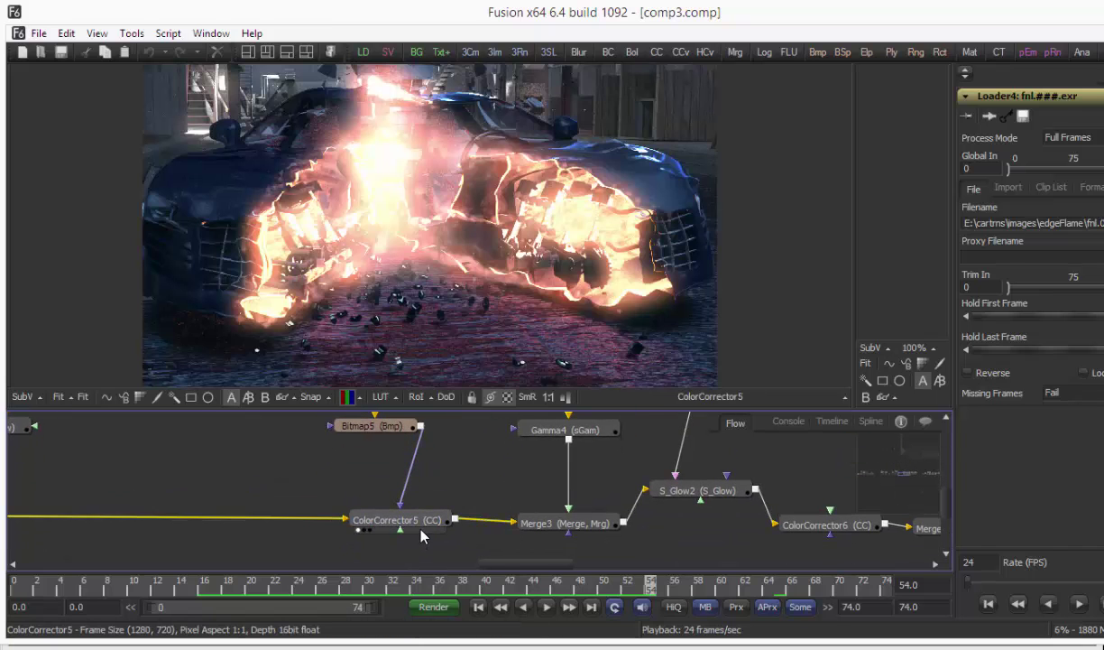
pyautogui.click(421, 528)
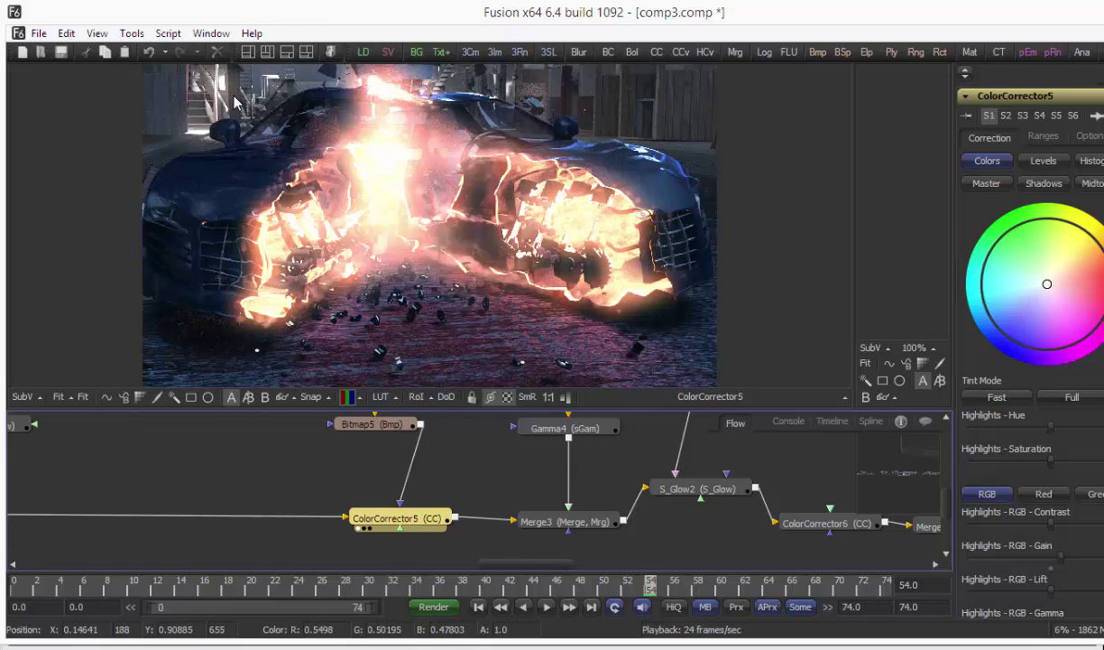
# Step: View Merge3 with its merge settings open, and show the S_Glow2 result that follows it
pyautogui.moveTo(494, 448); pyautogui.dragTo(325, 478, button='middle')
pyautogui.moveTo(421, 542); pyautogui.dragTo(380, 295)
pyautogui.click(427, 542)
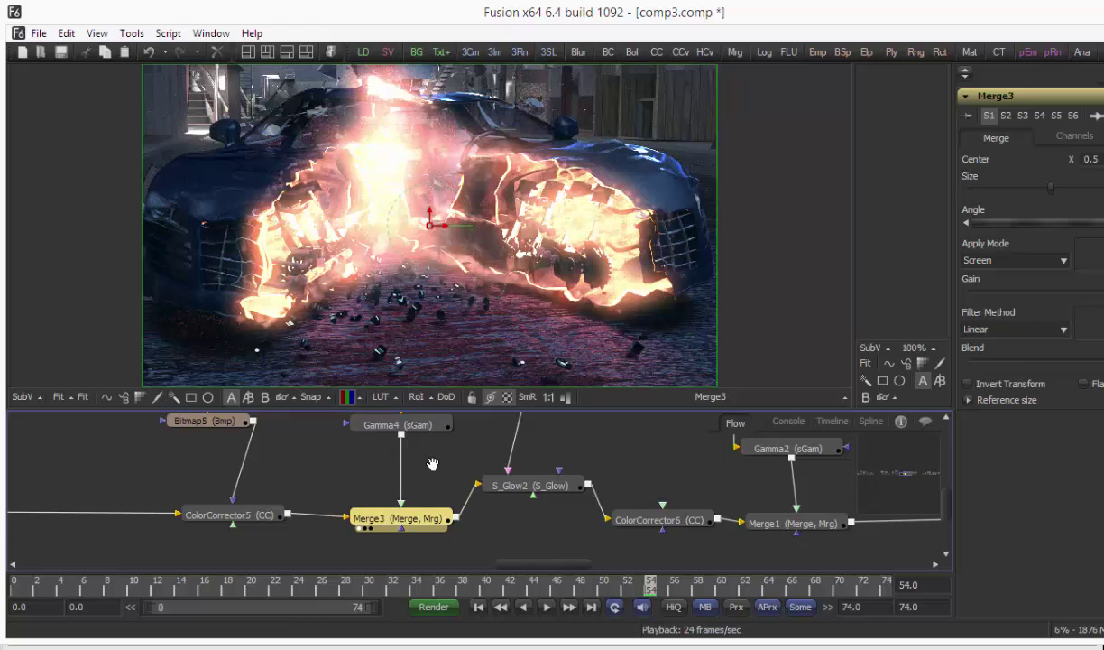
pyautogui.moveTo(432, 464); pyautogui.dragTo(423, 480, button='middle')
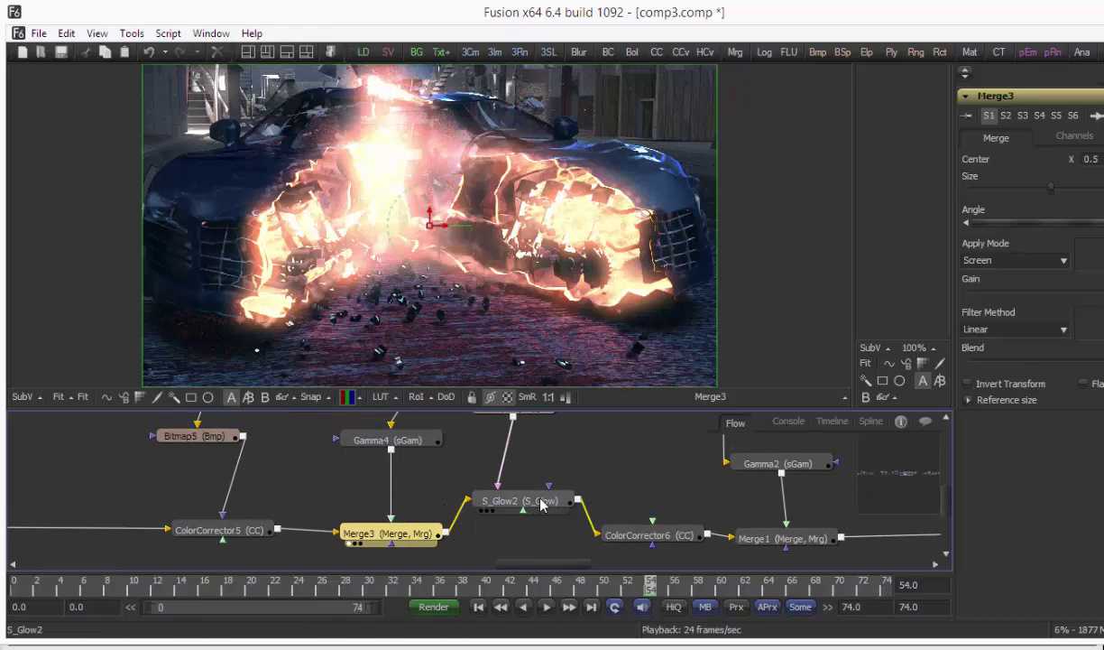
pyautogui.press('1')
pyautogui.moveTo(555, 452); pyautogui.dragTo(527, 477, button='middle')
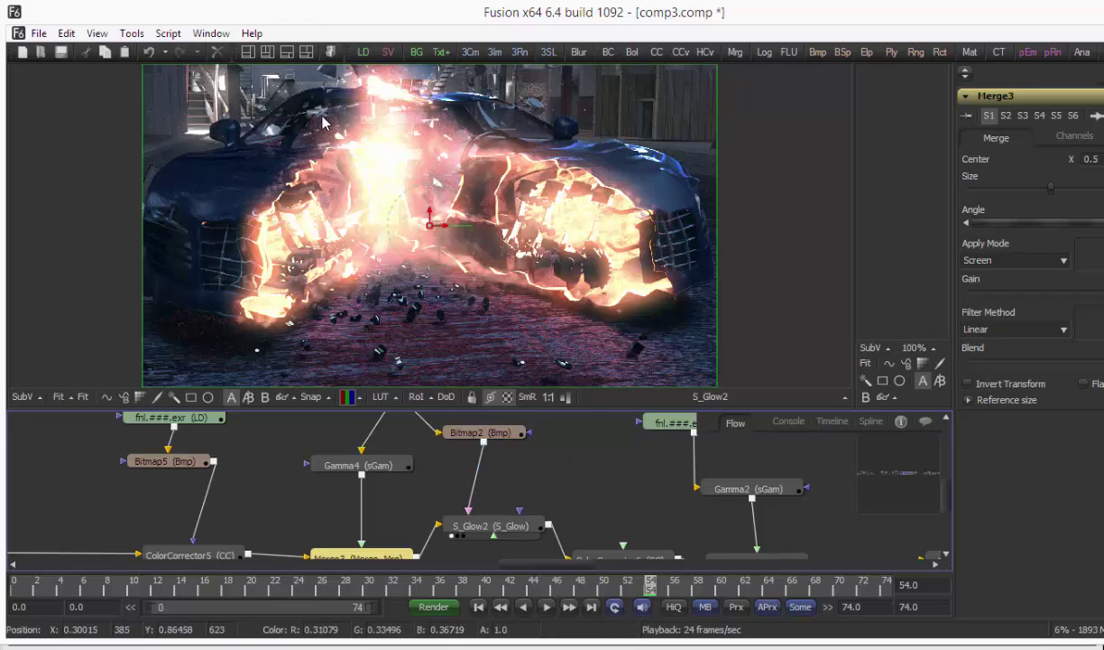
# Step: Show ColorCorrector6 in the viewer and open its colour settings
pyautogui.moveTo(541, 455); pyautogui.dragTo(366, 407, button='middle')
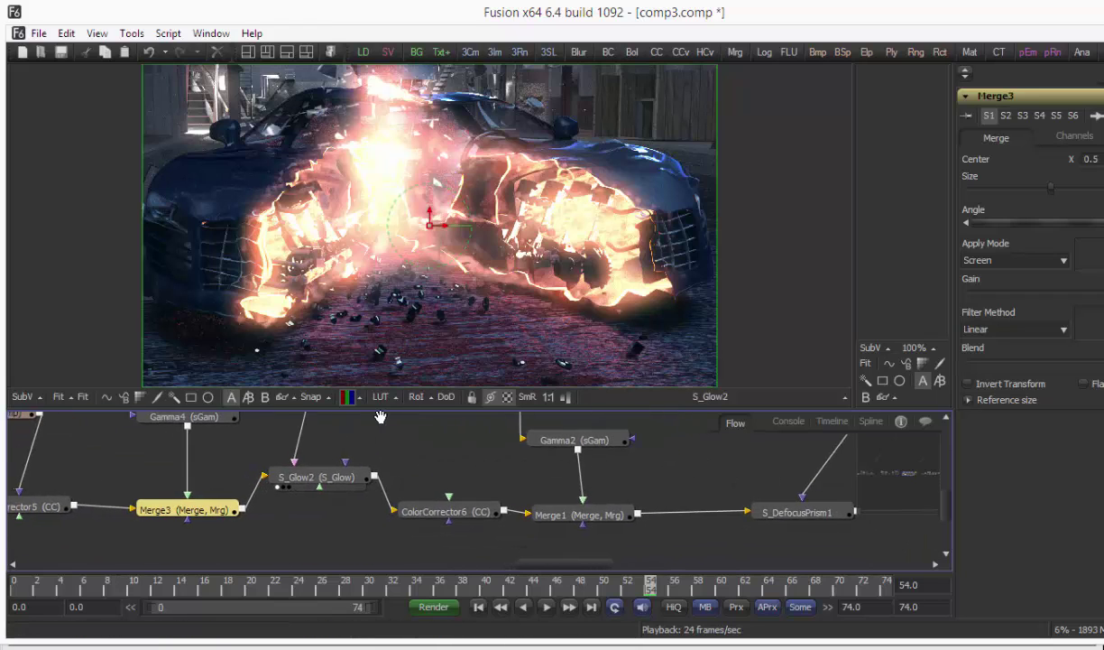
pyautogui.moveTo(455, 512); pyautogui.dragTo(443, 316)
pyautogui.click(482, 517)
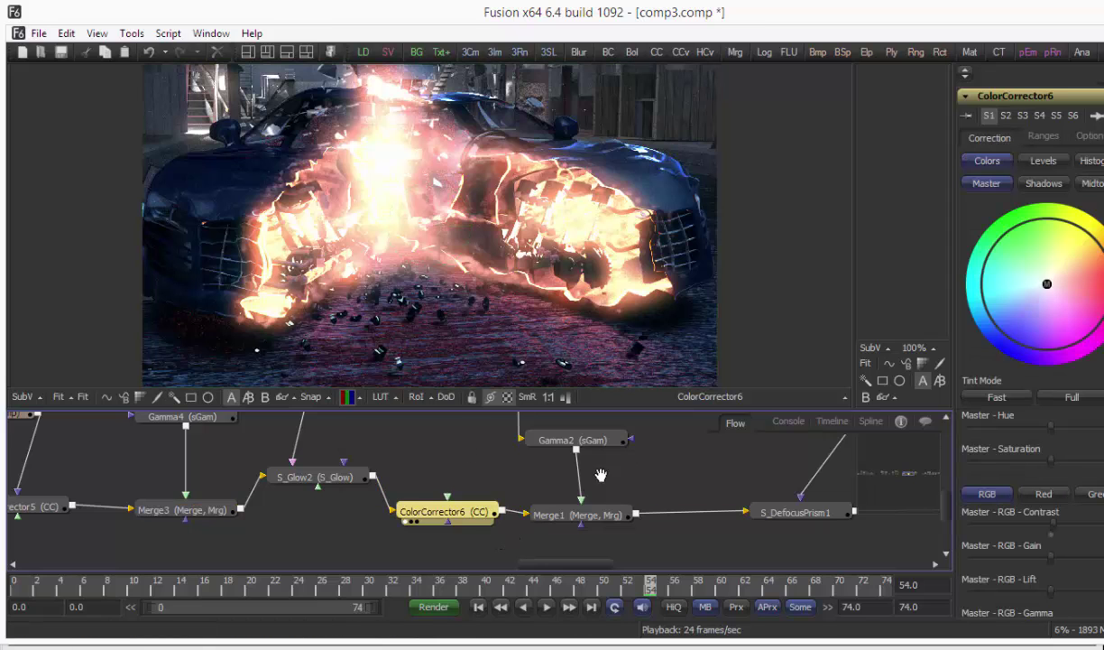
# Step: View Merge1 and the Loader3 pass that feeds it through Gamma2
pyautogui.moveTo(603, 473); pyautogui.dragTo(497, 471, button='middle')
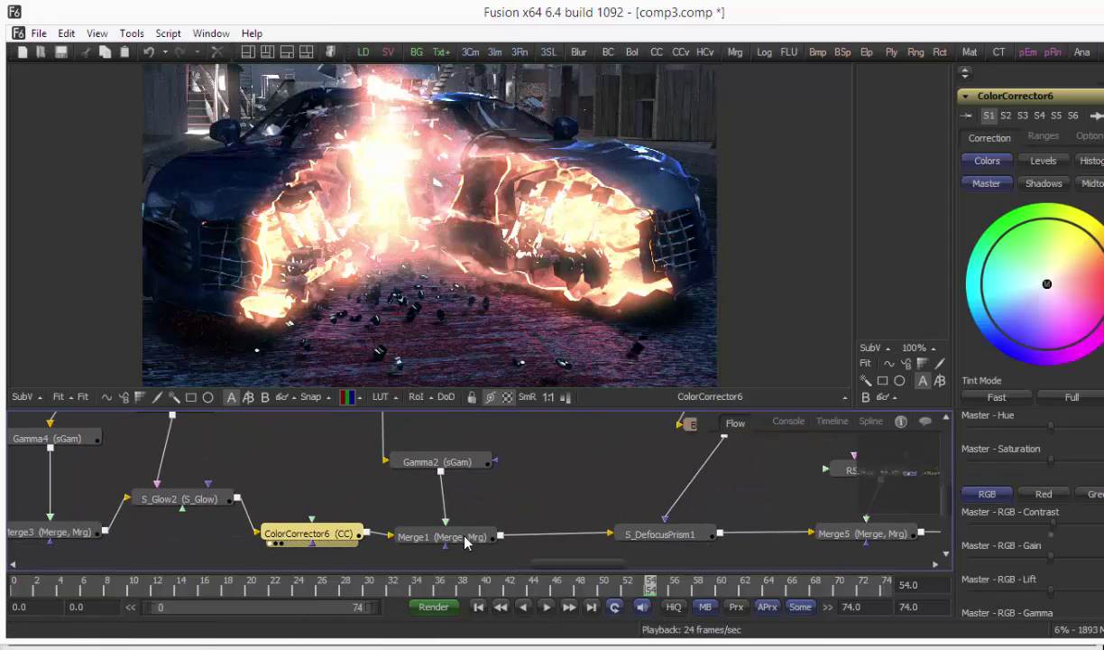
pyautogui.moveTo(469, 310); pyautogui.dragTo(469, 308)
pyautogui.moveTo(498, 447); pyautogui.dragTo(540, 513, button='middle')
pyautogui.moveTo(440, 440); pyautogui.dragTo(467, 332)
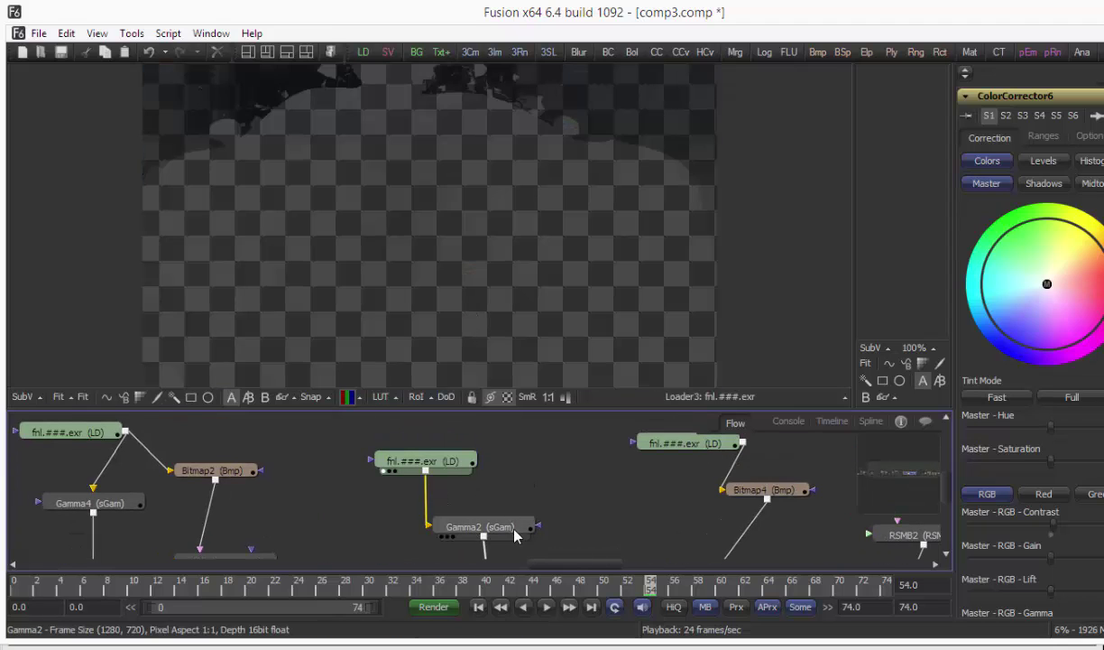
# Step: Show Gamma2, turn off the viewer's checker underlay, and play the pass over black
pyautogui.moveTo(515, 530); pyautogui.dragTo(502, 357)
pyautogui.click(507, 397)
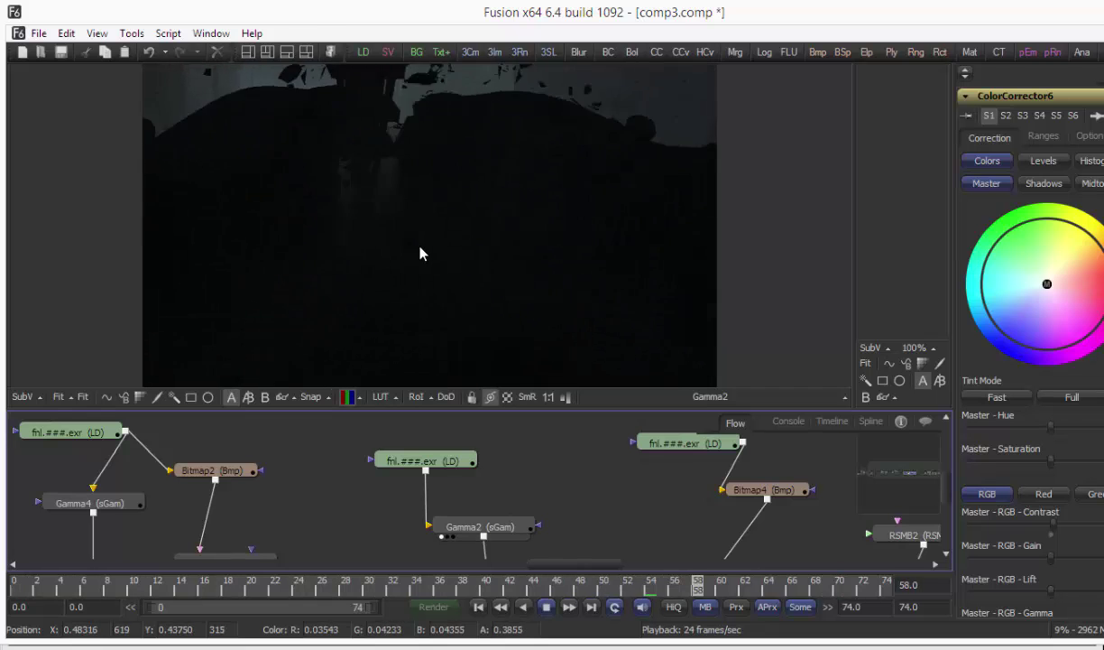
pyautogui.press('space')
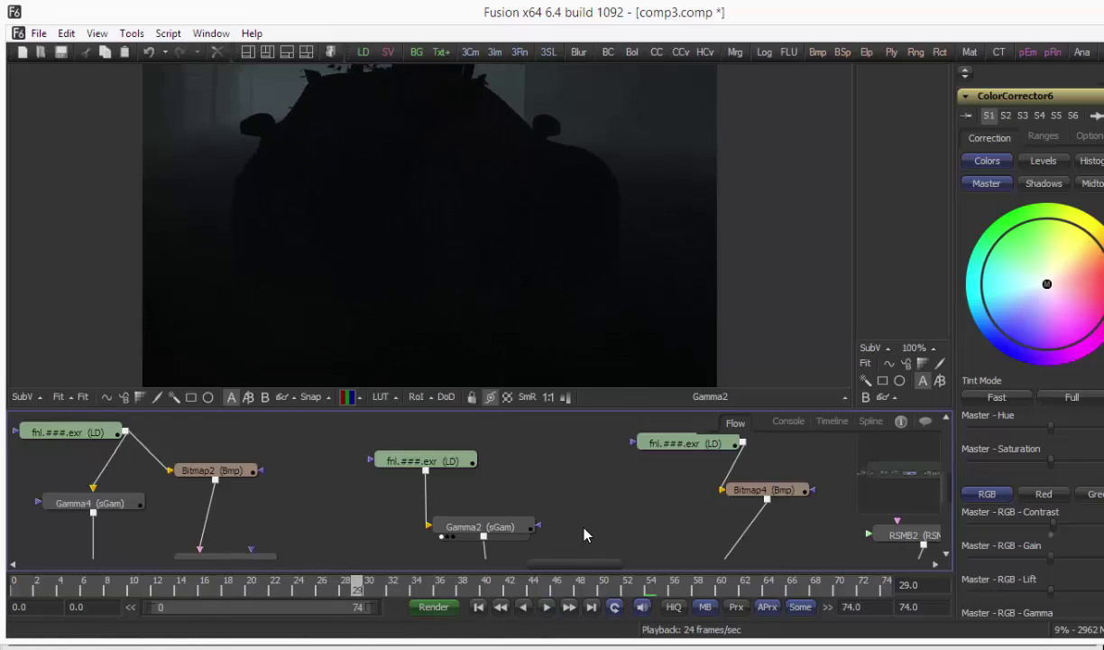
# Step: Compare Merge1 with S_DefocusPrism1 to examine the depth-based blur on the background behind the car
pyautogui.moveTo(587, 533); pyautogui.dragTo(538, 462, button='middle')
pyautogui.moveTo(478, 521); pyautogui.dragTo(474, 488, button='middle')
pyautogui.click(395, 506)
pyautogui.moveTo(582, 479); pyautogui.dragTo(388, 465, button='middle')
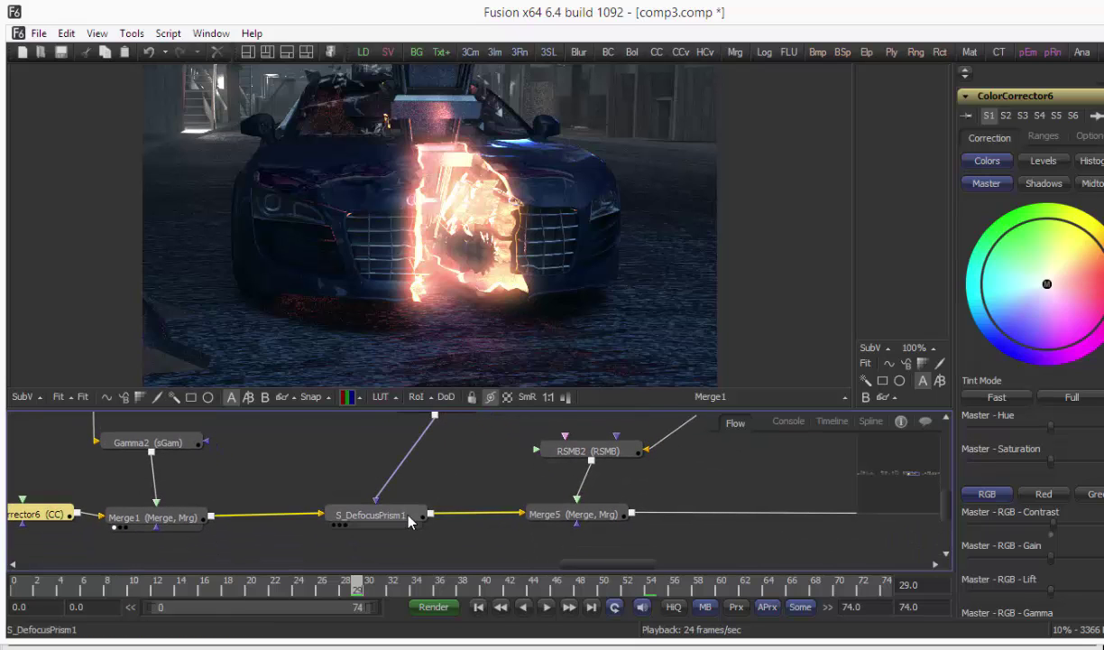
pyautogui.moveTo(408, 521); pyautogui.dragTo(281, 183)
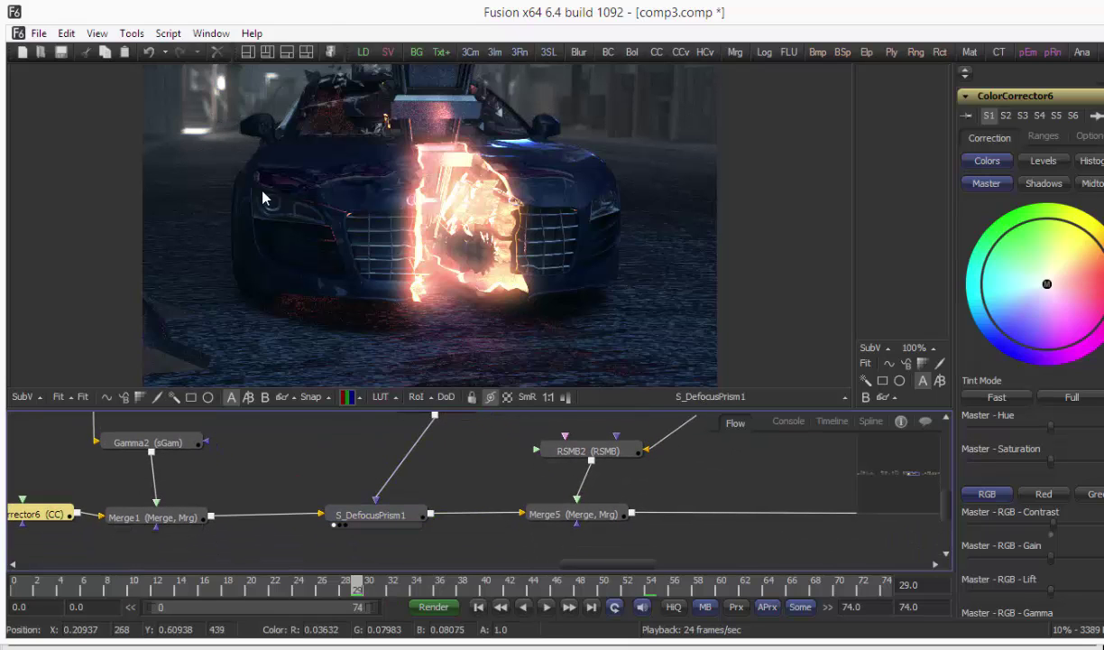
pyautogui.moveTo(263, 189); pyautogui.dragTo(233, 150, button='middle')
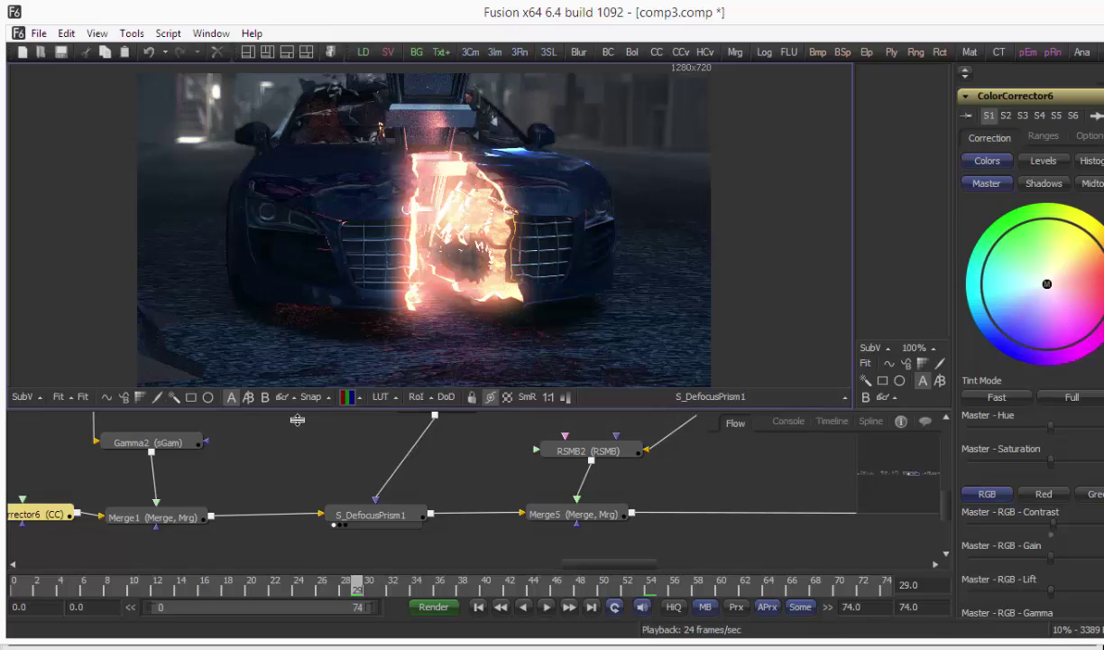
# Step: Enlarge the viewer area above the flow and show Merge5 with the ground sparks
pyautogui.moveTo(298, 420); pyautogui.dragTo(300, 440)
pyautogui.moveTo(441, 442); pyautogui.dragTo(417, 492, button='middle')
pyautogui.moveTo(402, 448); pyautogui.dragTo(257, 378, button='middle')
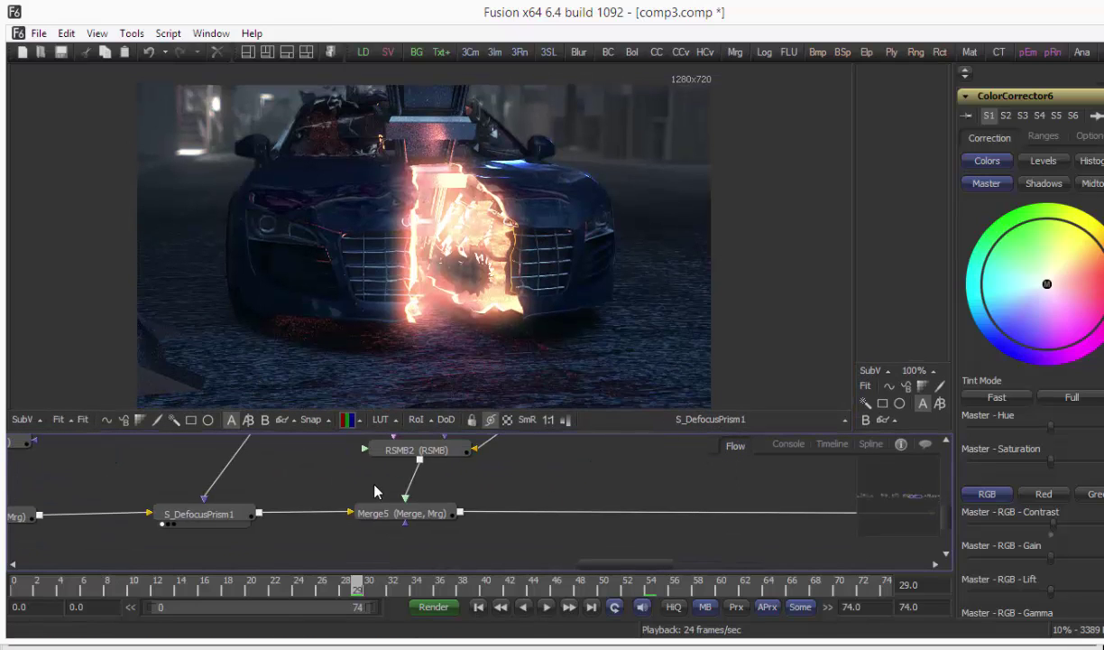
pyautogui.moveTo(374, 486); pyautogui.dragTo(358, 507, button='middle')
pyautogui.moveTo(408, 540); pyautogui.dragTo(403, 396)
pyautogui.moveTo(425, 442); pyautogui.dragTo(475, 493, button='middle')
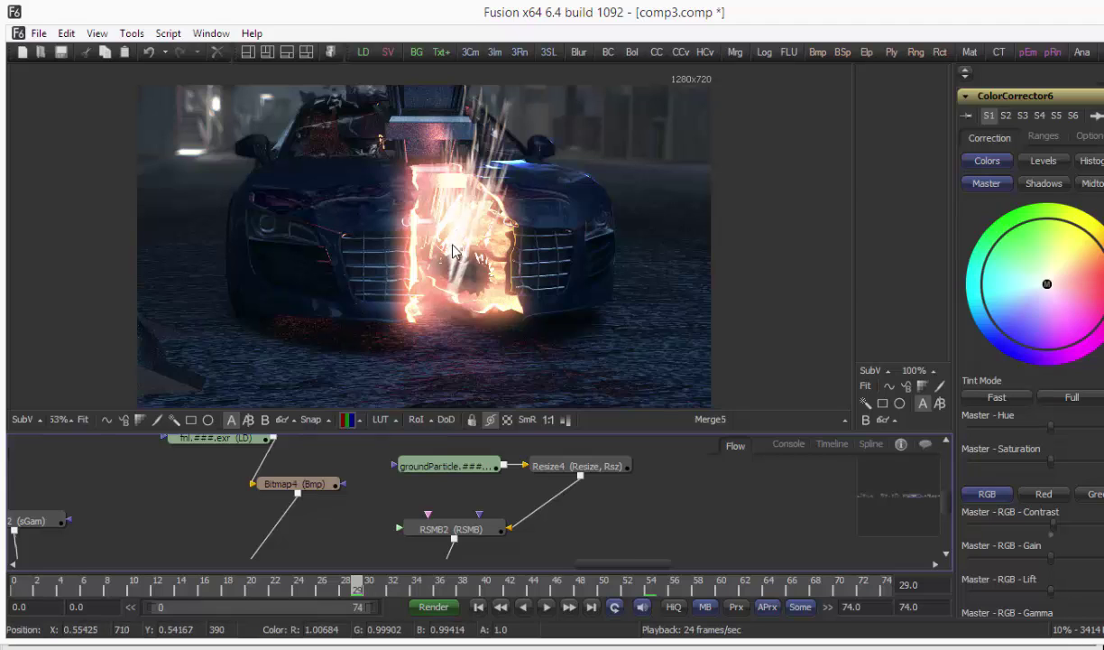
# Step: View the groundParticle sparks through Resize4 and with RSMB2 motion blur, and return to Merge5
pyautogui.moveTo(472, 467); pyautogui.dragTo(470, 383)
pyautogui.moveTo(579, 469); pyautogui.dragTo(562, 390)
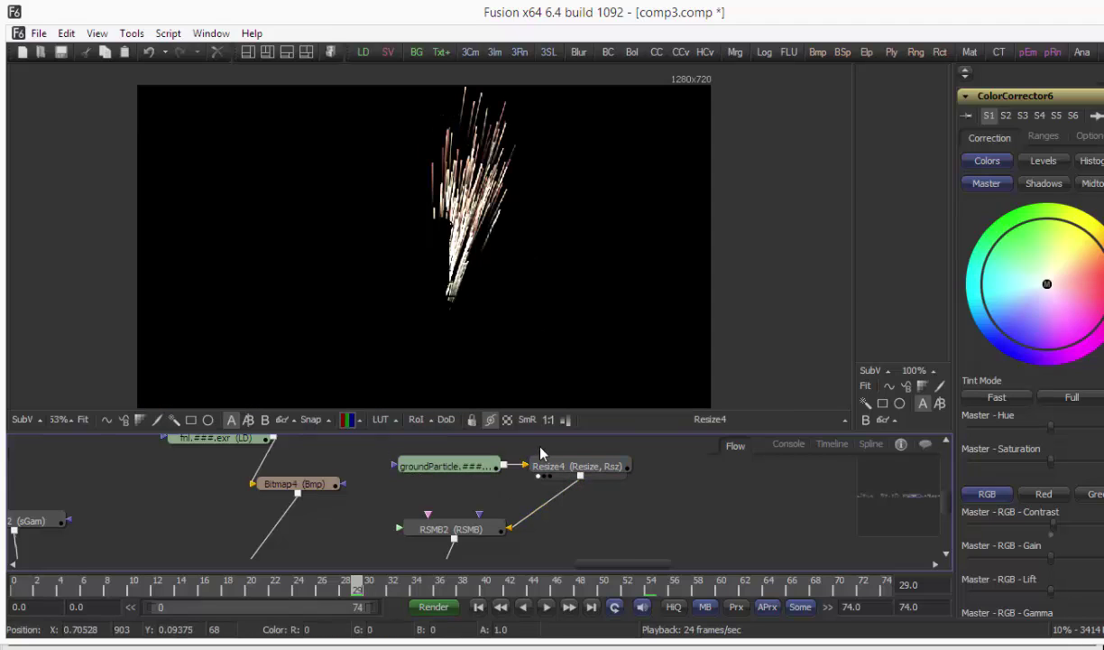
pyautogui.moveTo(492, 529); pyautogui.dragTo(501, 385)
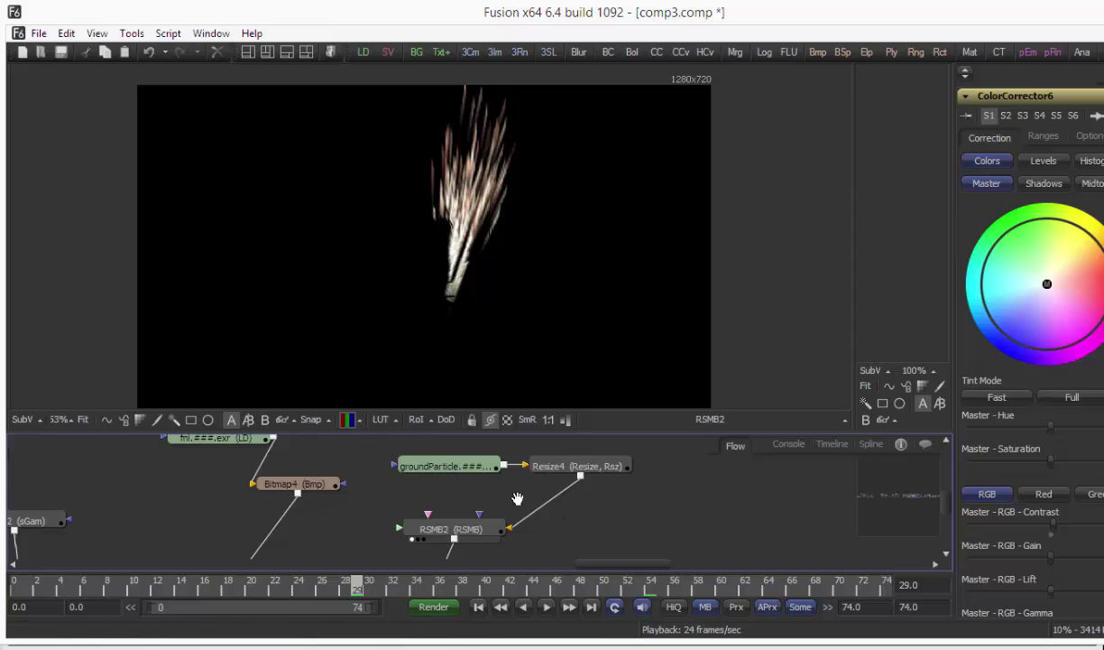
pyautogui.moveTo(517, 498); pyautogui.dragTo(498, 428, button='middle')
pyautogui.moveTo(429, 461); pyautogui.dragTo(408, 384)
# Step: Open the S_LensFlare1 settings and view its headlight flare at frame 20
pyautogui.moveTo(518, 467); pyautogui.dragTo(290, 461, button='middle')
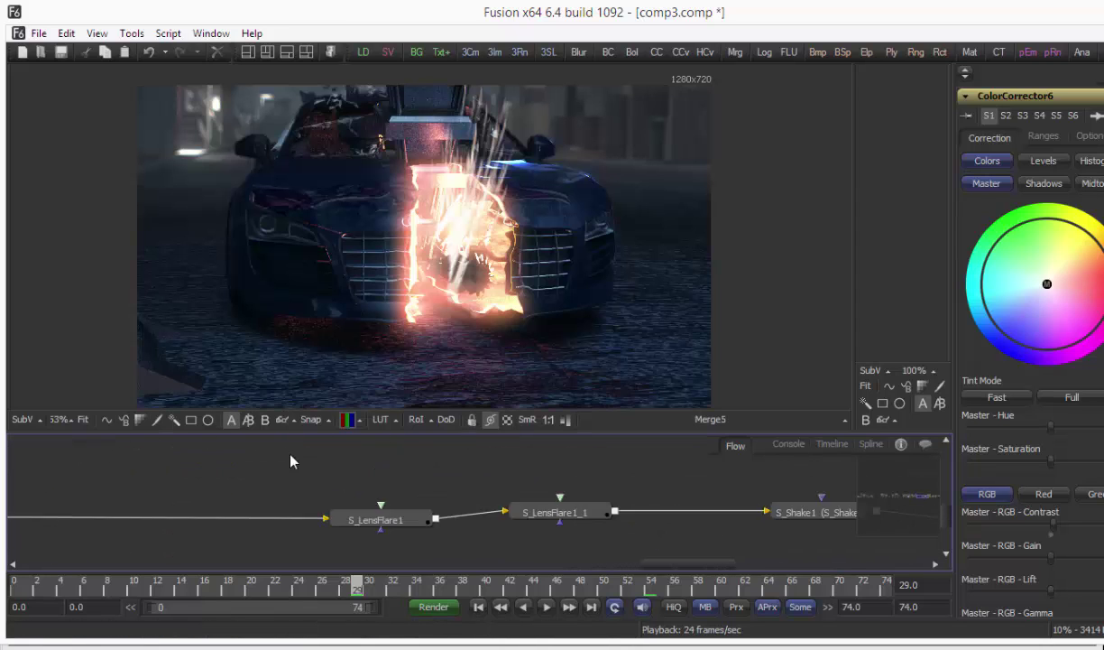
pyautogui.click(375, 515)
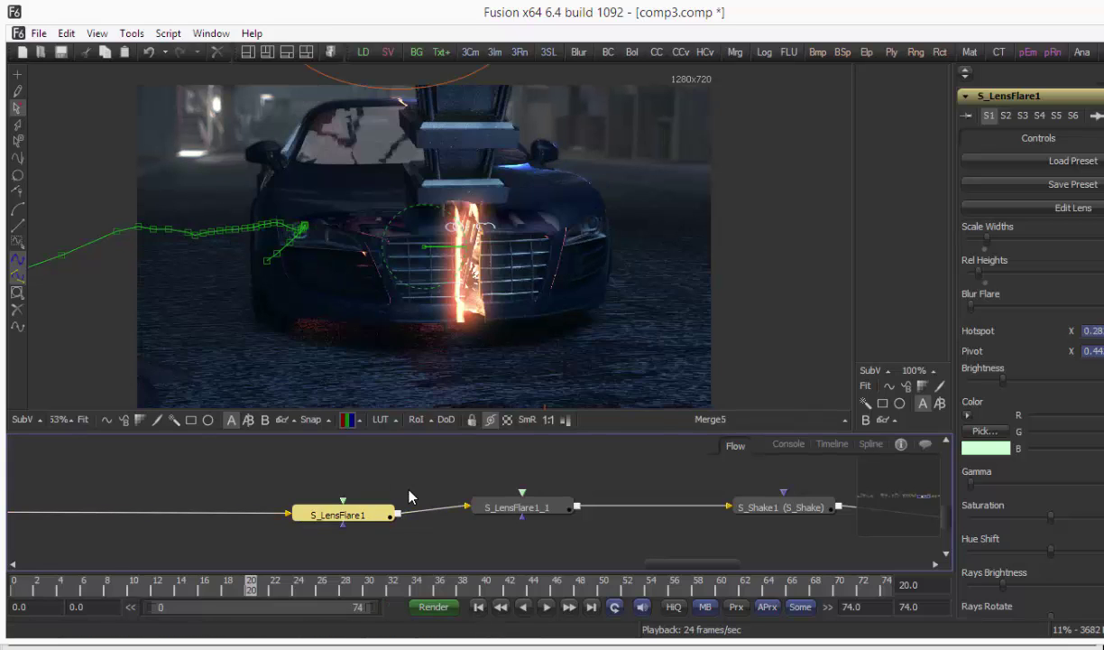
pyautogui.press('1')
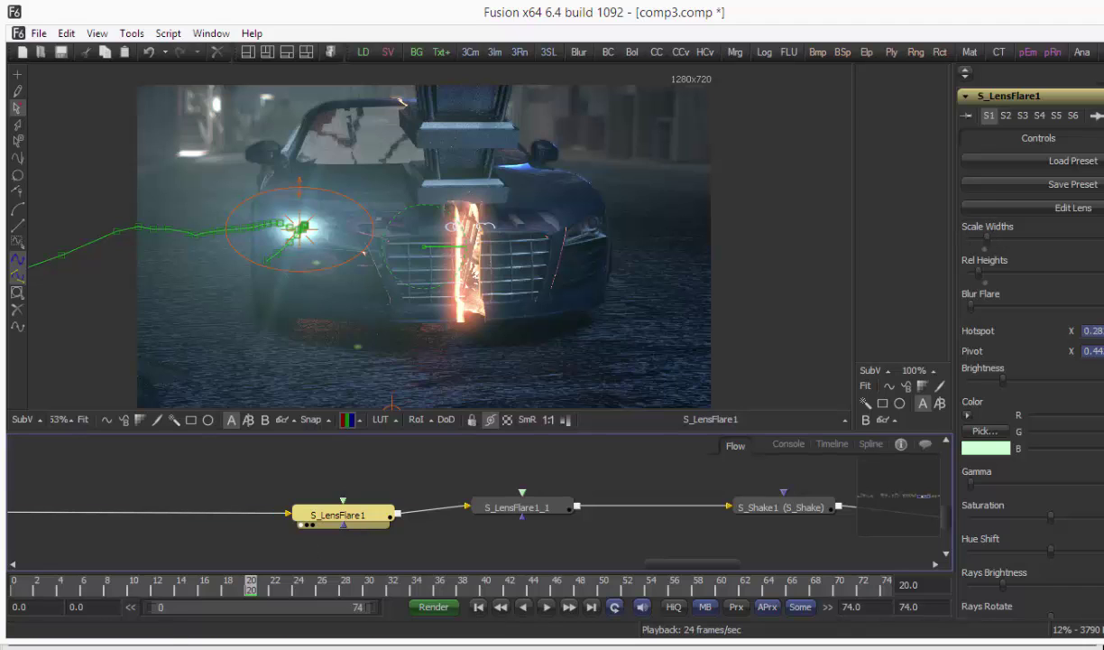
# Step: Show the rendered test4_####.tga sequence in the viewer and play it back
pyautogui.moveTo(853, 511); pyautogui.dragTo(106, 521, button='middle')
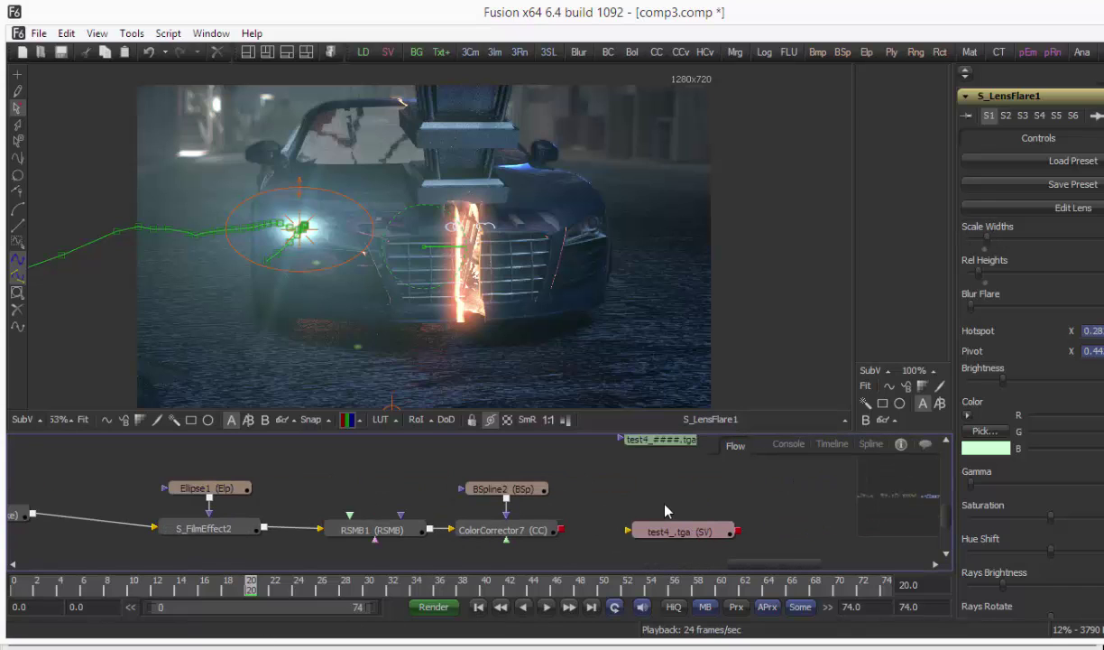
pyautogui.keyDown('ctrl'); pyautogui.scroll(-2, 665, 508); pyautogui.keyUp('ctrl')
pyautogui.moveTo(636, 479); pyautogui.dragTo(555, 494, button='middle')
pyautogui.moveTo(541, 477); pyautogui.dragTo(382, 233)
pyautogui.click(546, 607)
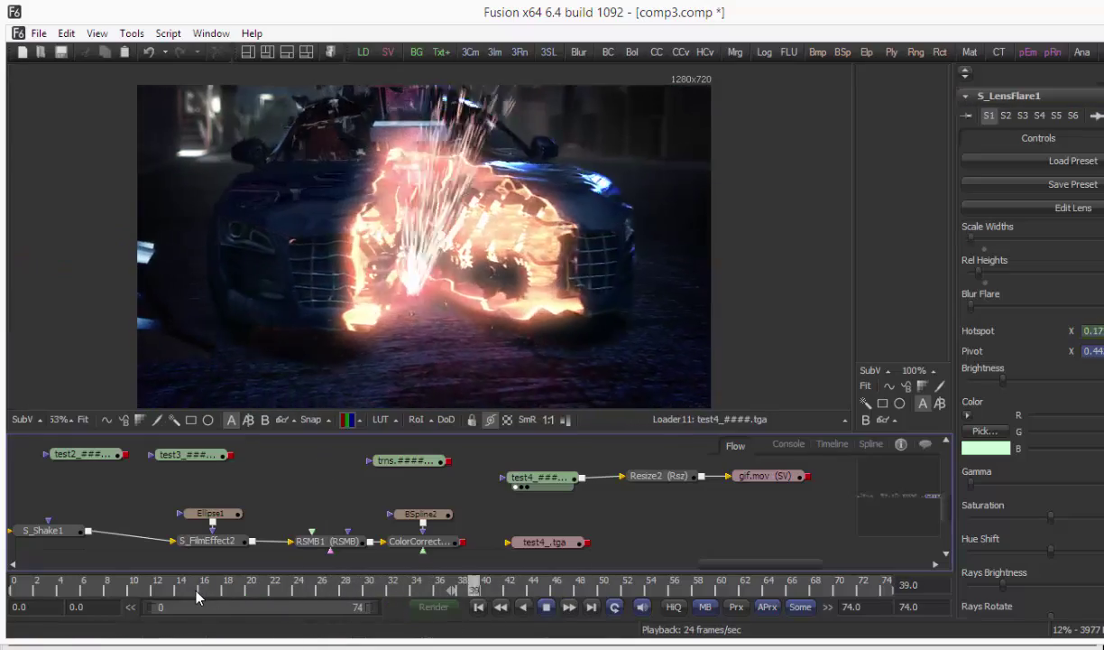
pyautogui.click(196, 592)
pyautogui.press('space')
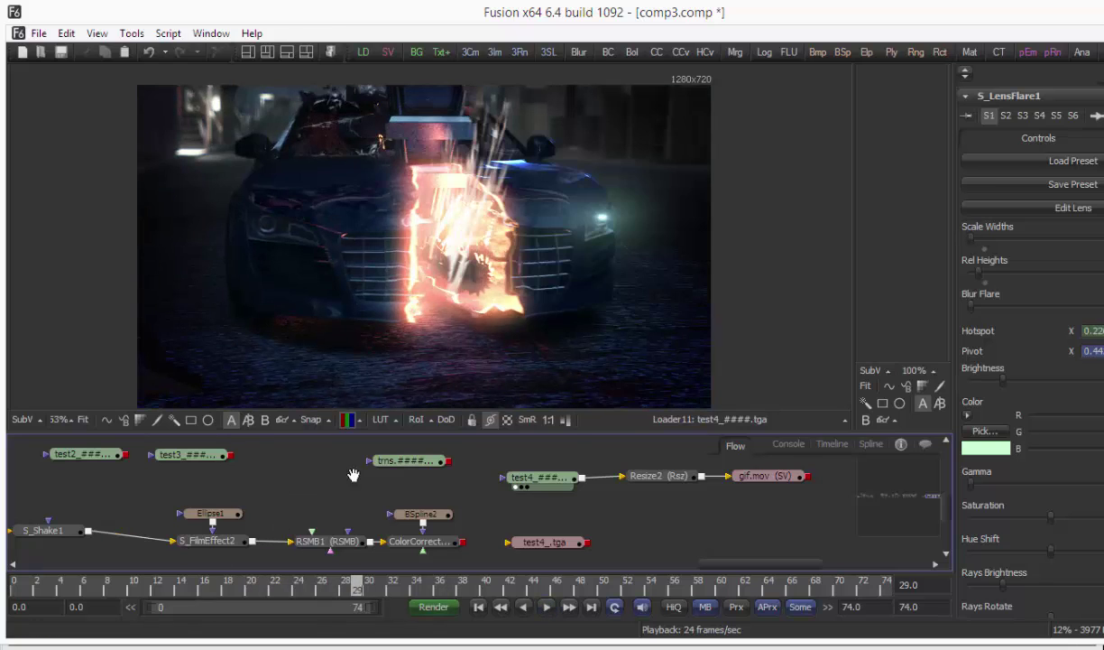
# Step: Compare S_Shake1 with the S_FilmEffect2 result, and return the viewer to the rendered test4_####.tga sequence
pyautogui.moveTo(354, 475); pyautogui.dragTo(932, 429, button='middle')
pyautogui.moveTo(661, 491); pyautogui.dragTo(320, 504, button='middle')
pyautogui.click(345, 521)
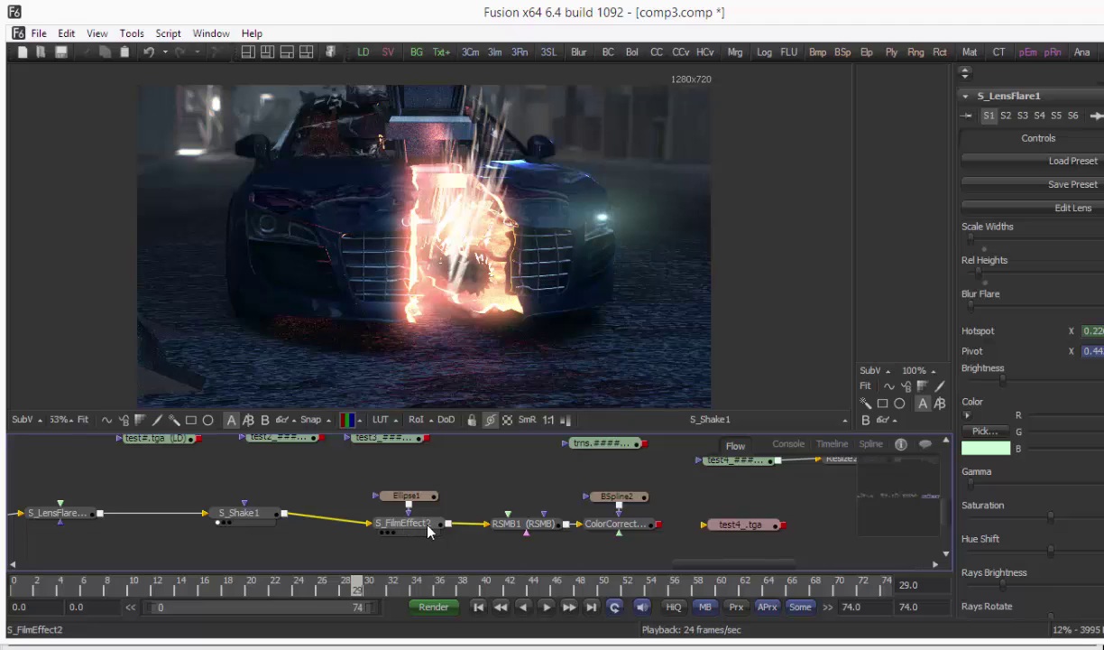
pyautogui.press('1')
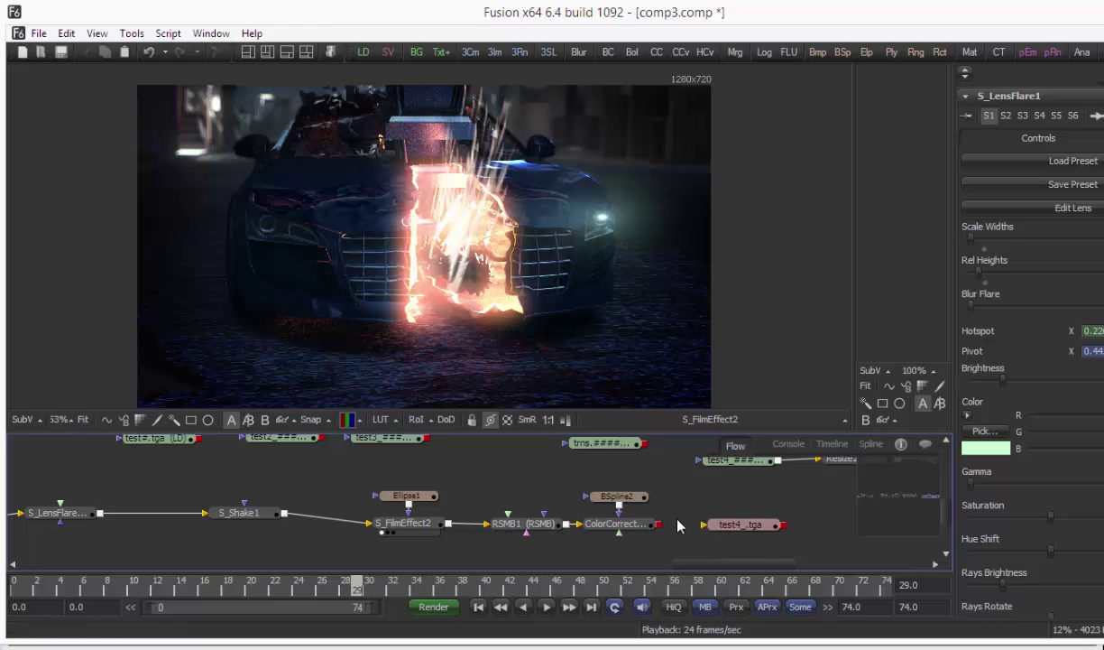
pyautogui.moveTo(736, 490); pyautogui.dragTo(507, 538, button='middle')
pyautogui.moveTo(486, 519); pyautogui.dragTo(350, 329)
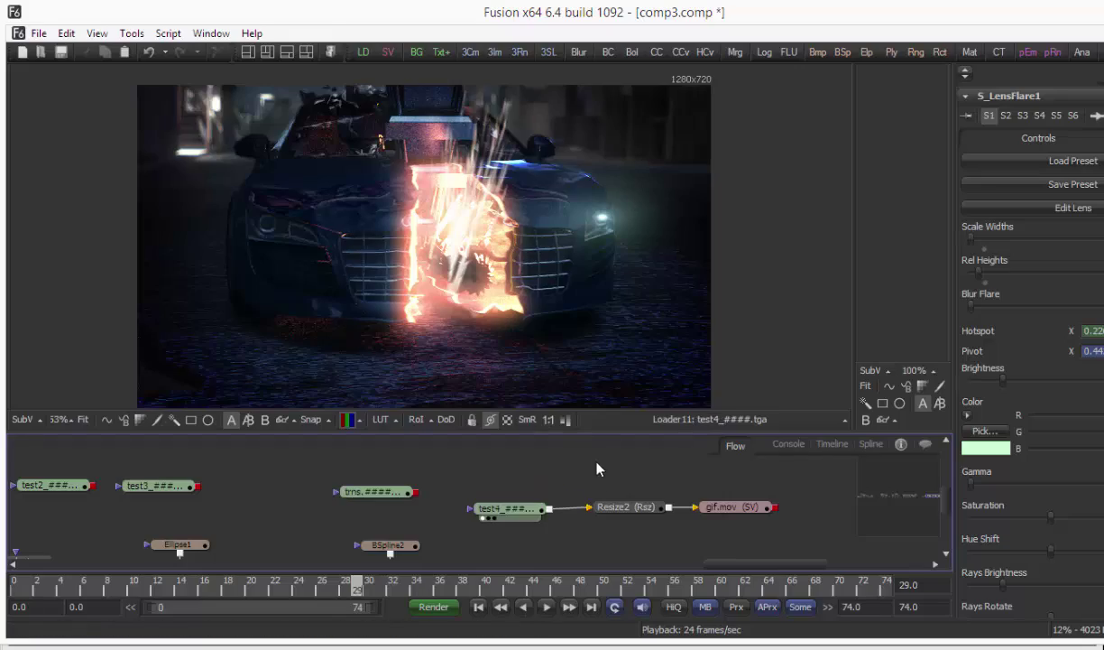
# Step: Play back the rendered car-splitting sequence once more
pyautogui.click(547, 608)
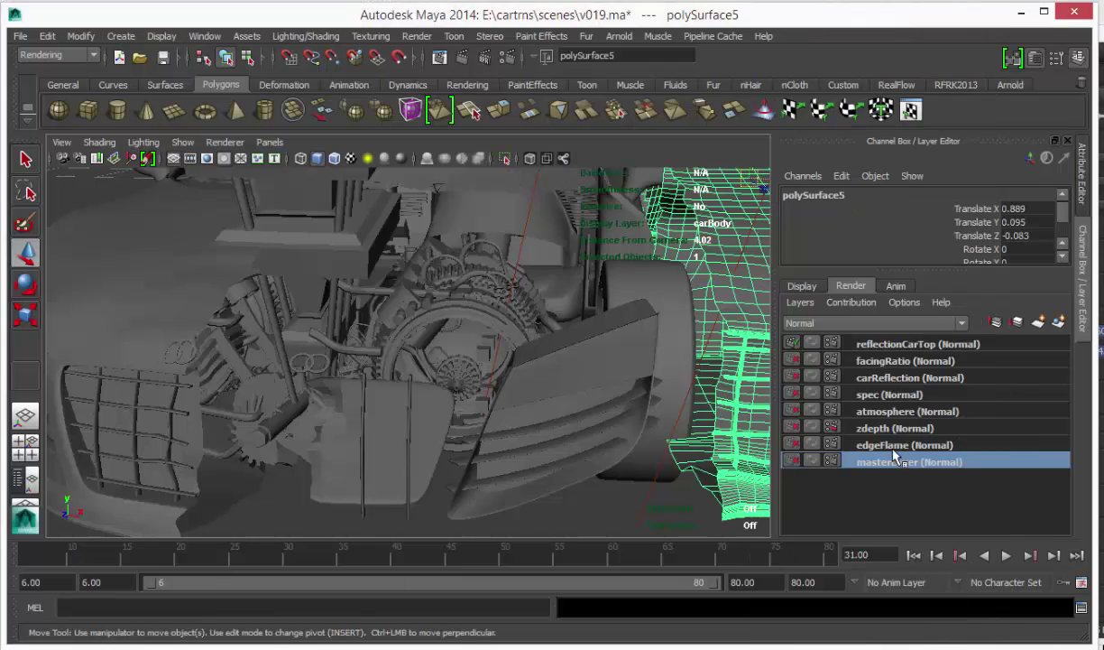
# Step: Switch to Maya, activate the edgeFlame render layer and view the whole split car
pyautogui.click(866, 444)
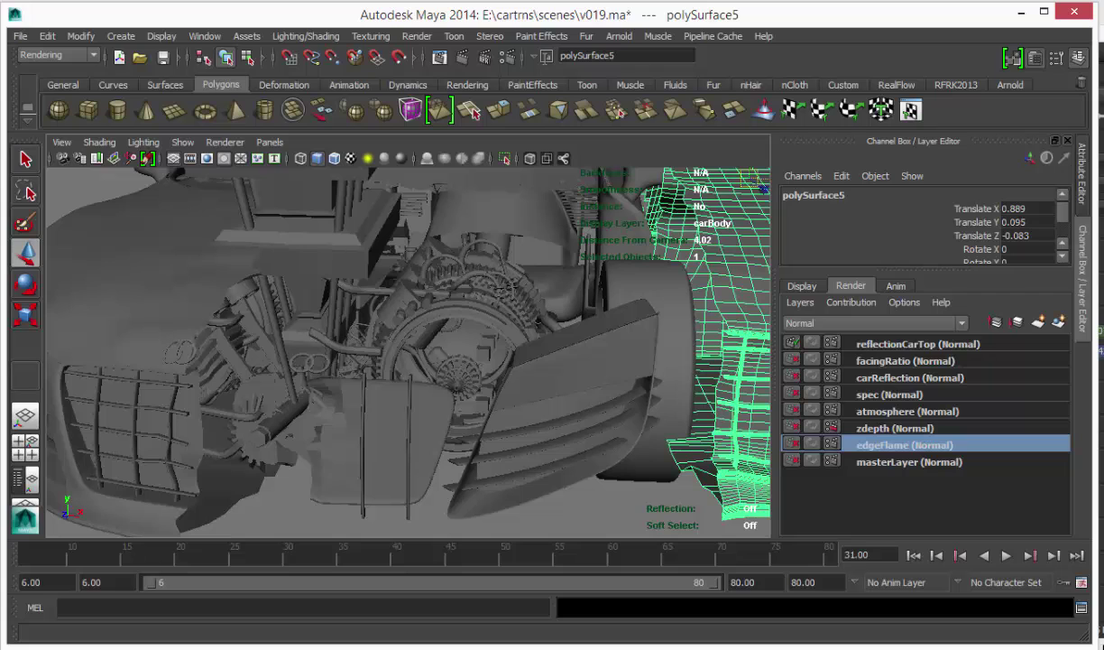
pyautogui.keyDown('alt'); pyautogui.moveTo(485, 375); pyautogui.dragTo(364, 293); pyautogui.keyUp('alt')
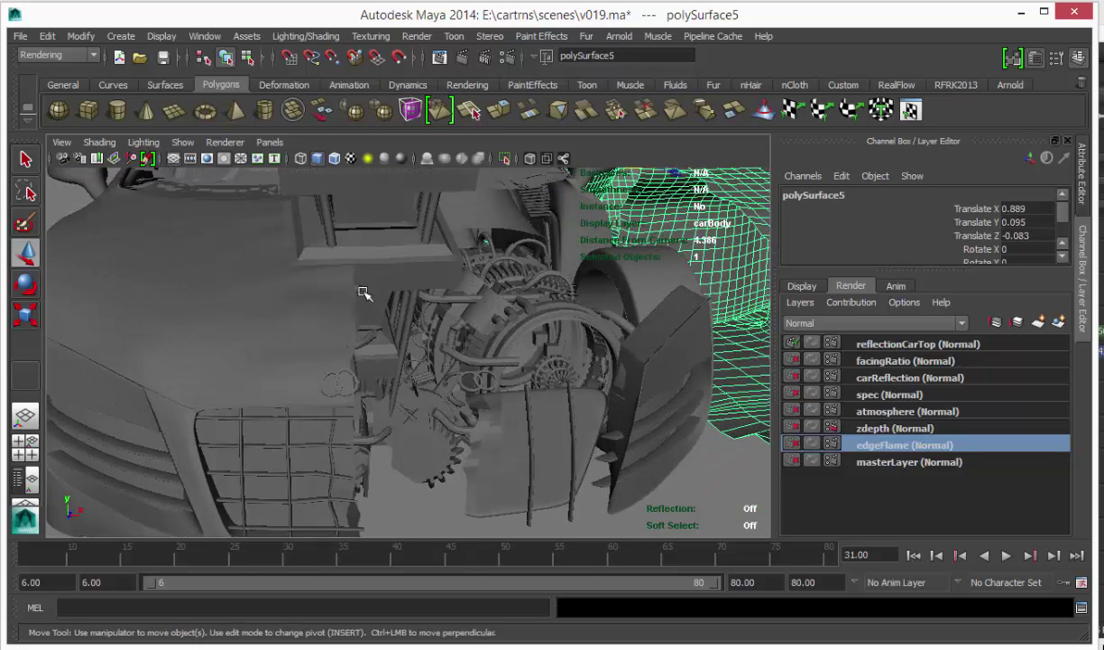
pyautogui.scroll(-5, 429, 300)
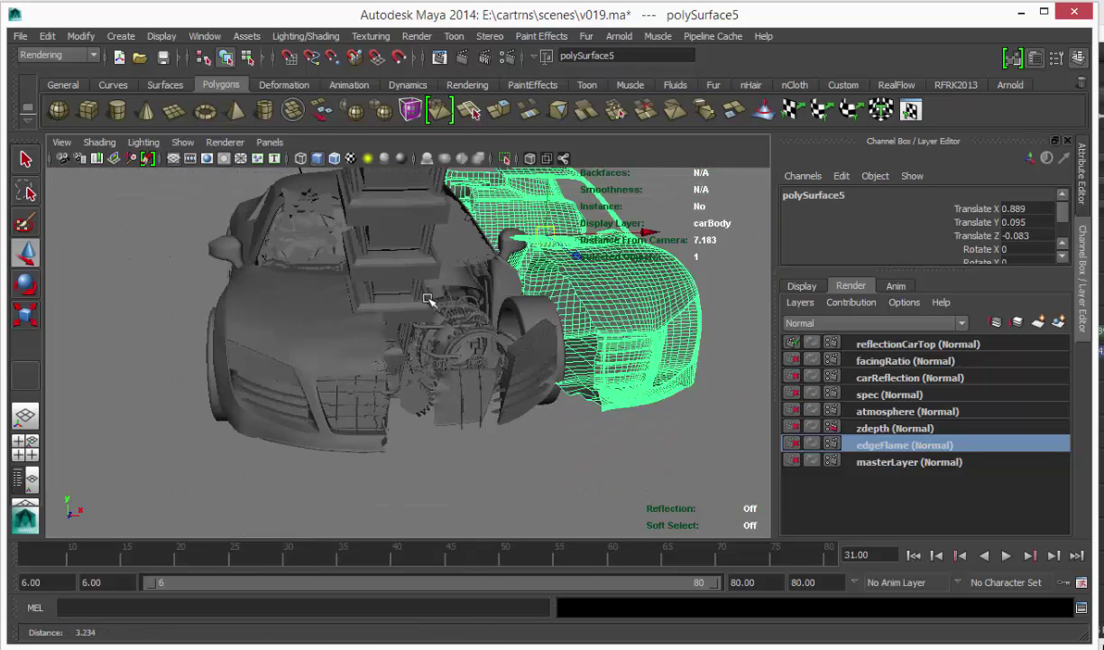
# Step: Set the detached car body half's Translate X, Y and Z to 0 to bring it back to the car
pyautogui.write('0')
pyautogui.press('Return')
pyautogui.click(1030, 209)
pyautogui.write('0')
pyautogui.press('Return')
pyautogui.click(603, 293)
pyautogui.click(476, 306)
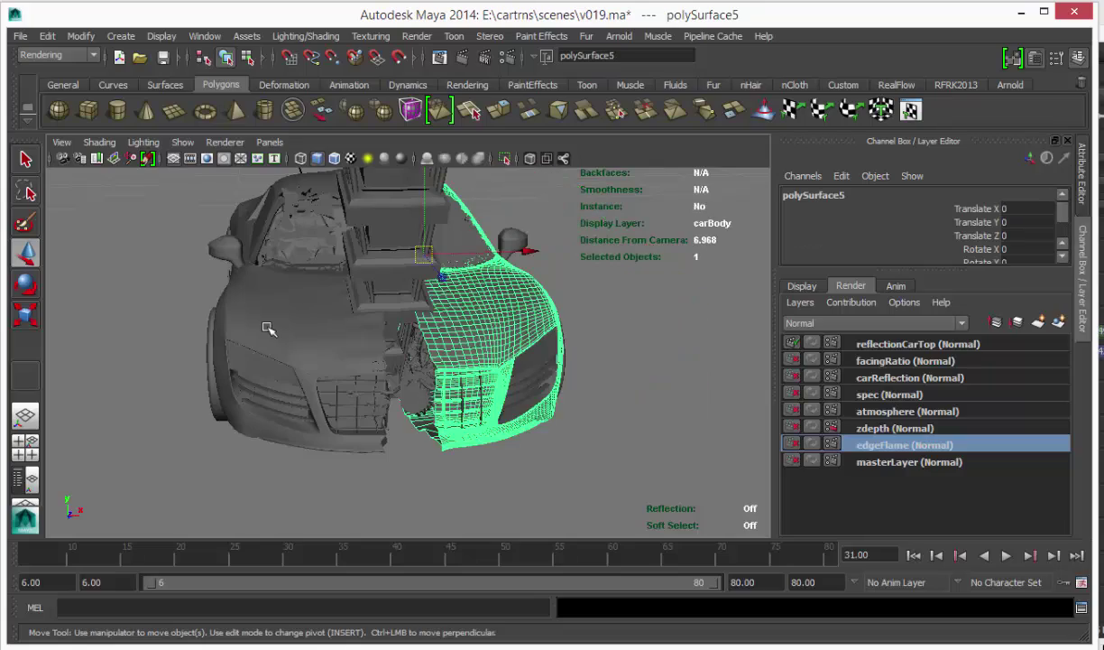
# Step: Add the other car body half to the selection and examine the UVs of both halves in the UV Texture Editor
pyautogui.keyDown('shift'); pyautogui.click(269, 328); pyautogui.keyUp('shift')
pyautogui.keyDown('alt'); pyautogui.moveTo(269, 329); pyautogui.dragTo(312, 306); pyautogui.keyUp('alt')
pyautogui.press('space')
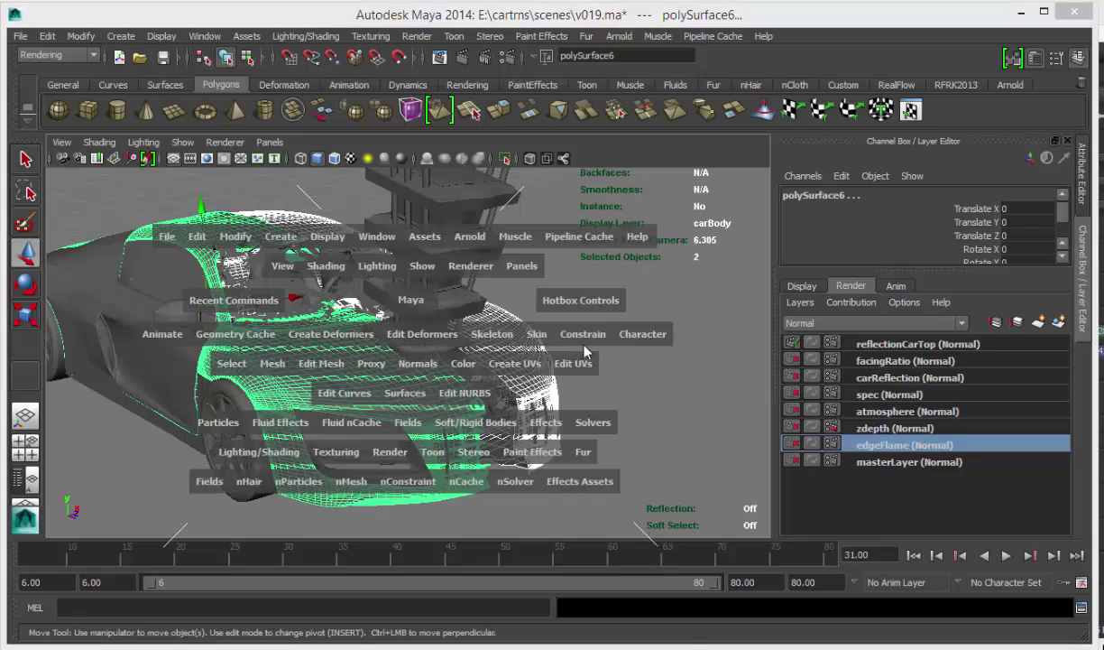
pyautogui.click(574, 363)
pyautogui.click(595, 648)
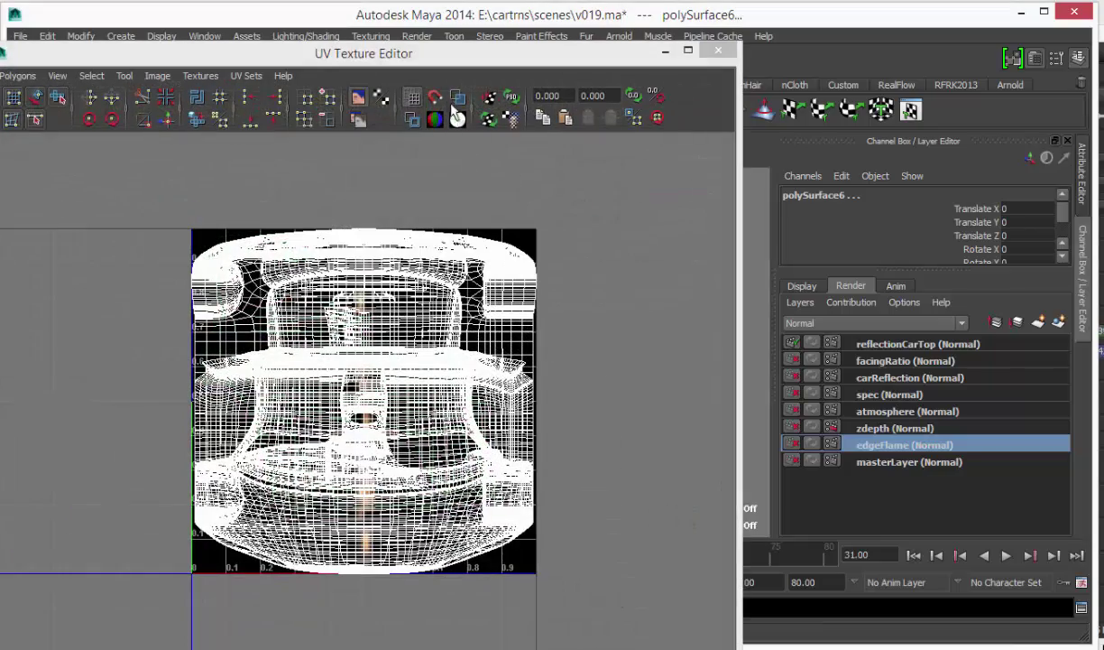
pyautogui.moveTo(456, 47); pyautogui.dragTo(669, 18)
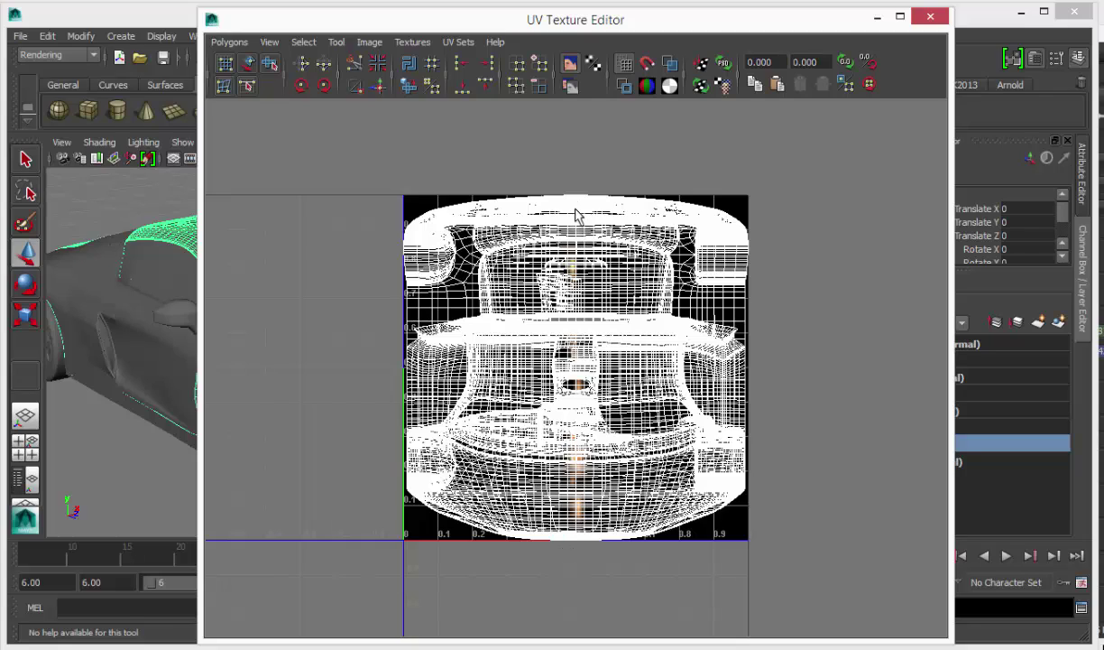
pyautogui.click(877, 16)
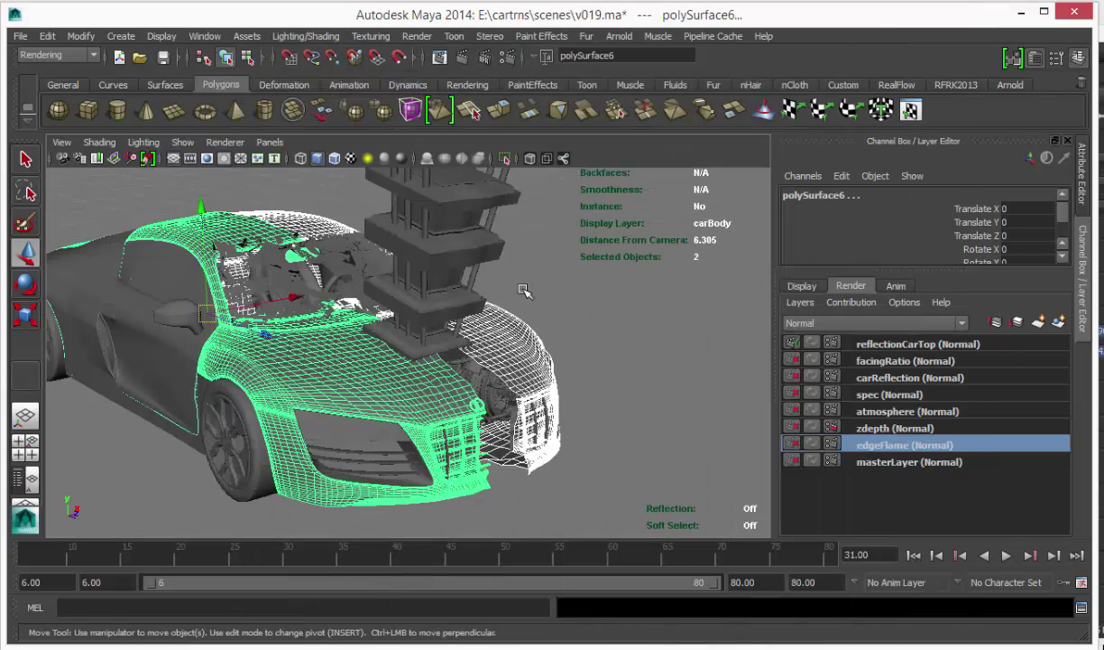
# Step: Frame the front of the split car and open the Render View to preview the edgeFlame layer
pyautogui.keyDown('alt'); pyautogui.moveTo(451, 352); pyautogui.dragTo(379, 344); pyautogui.keyUp('alt')
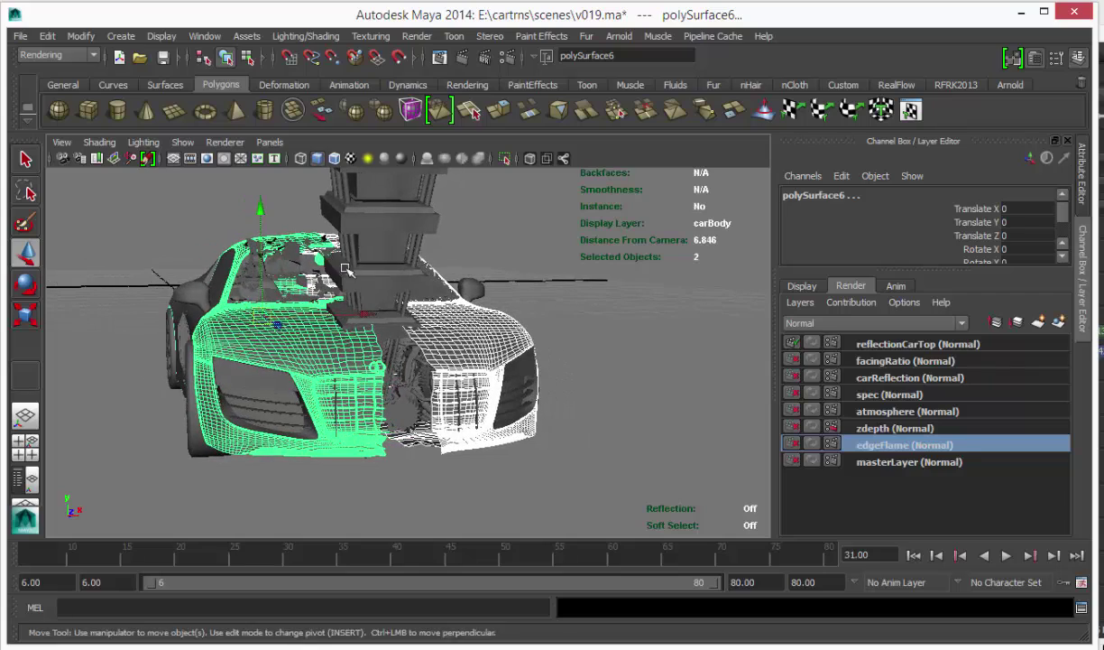
pyautogui.click(270, 143)
pyautogui.moveTo(295, 159)
pyautogui.click(416, 157)
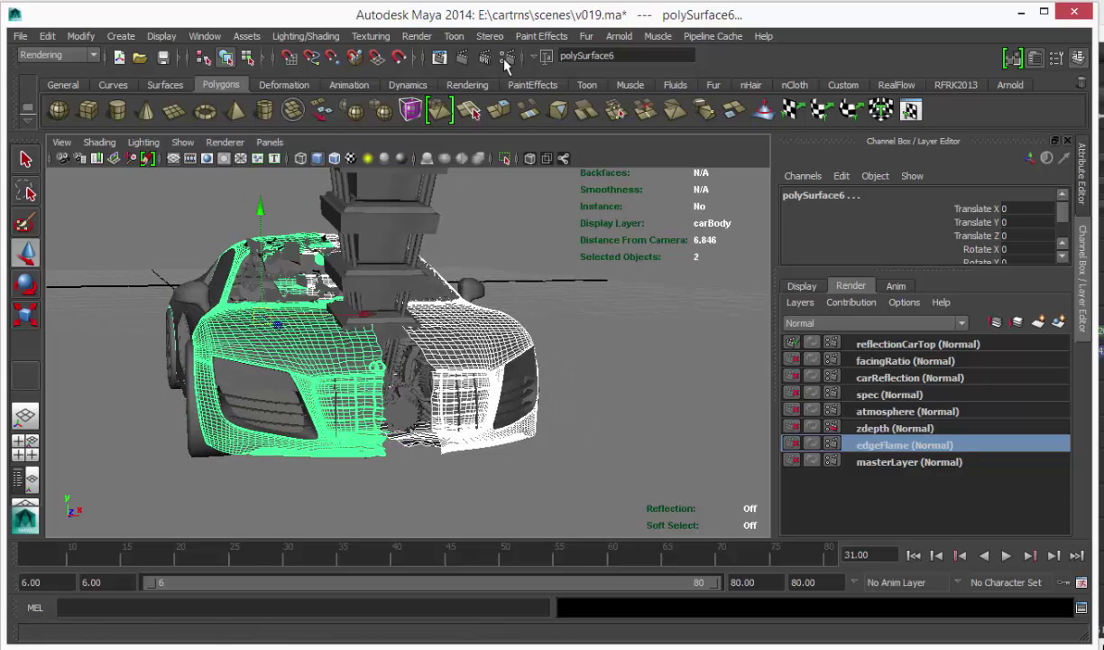
pyautogui.keyDown('alt'); pyautogui.moveTo(360, 200); pyautogui.dragTo(421, 202, button='right'); pyautogui.keyUp('alt')
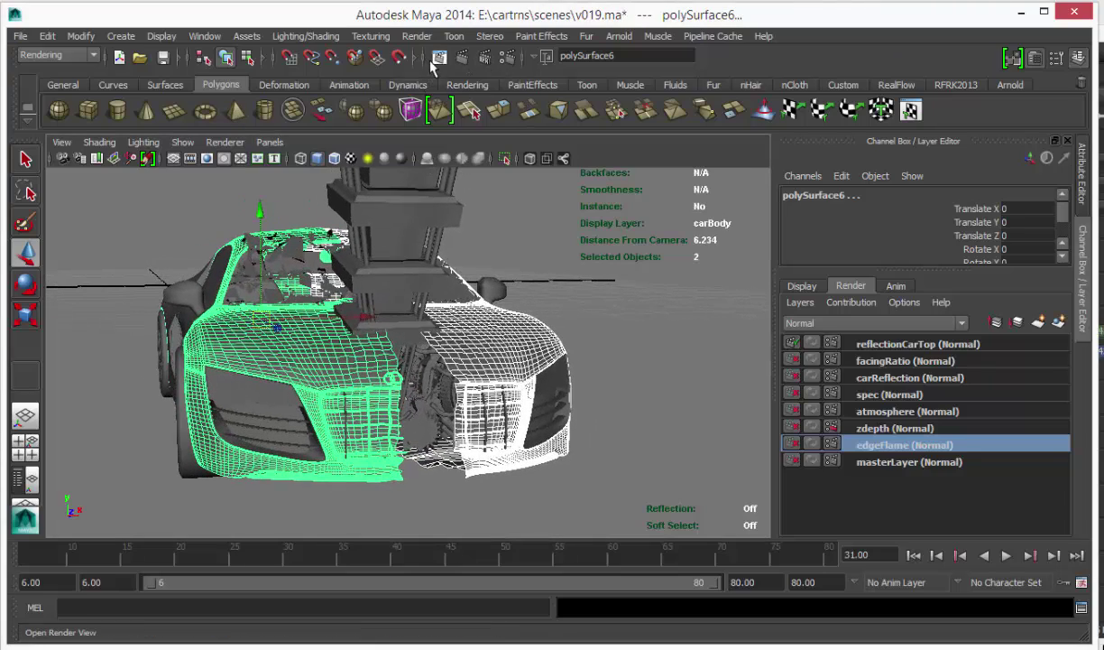
pyautogui.click(440, 58)
pyautogui.moveTo(278, 61); pyautogui.dragTo(198, 18)
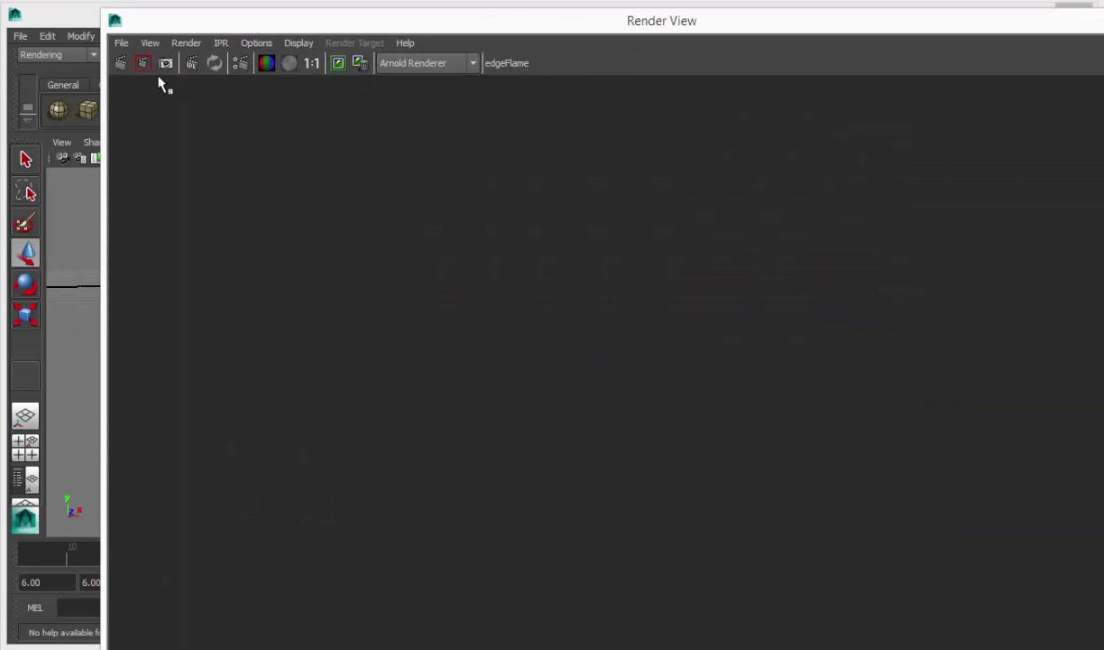
pyautogui.rightClick(163, 67)
pyautogui.click(190, 94)
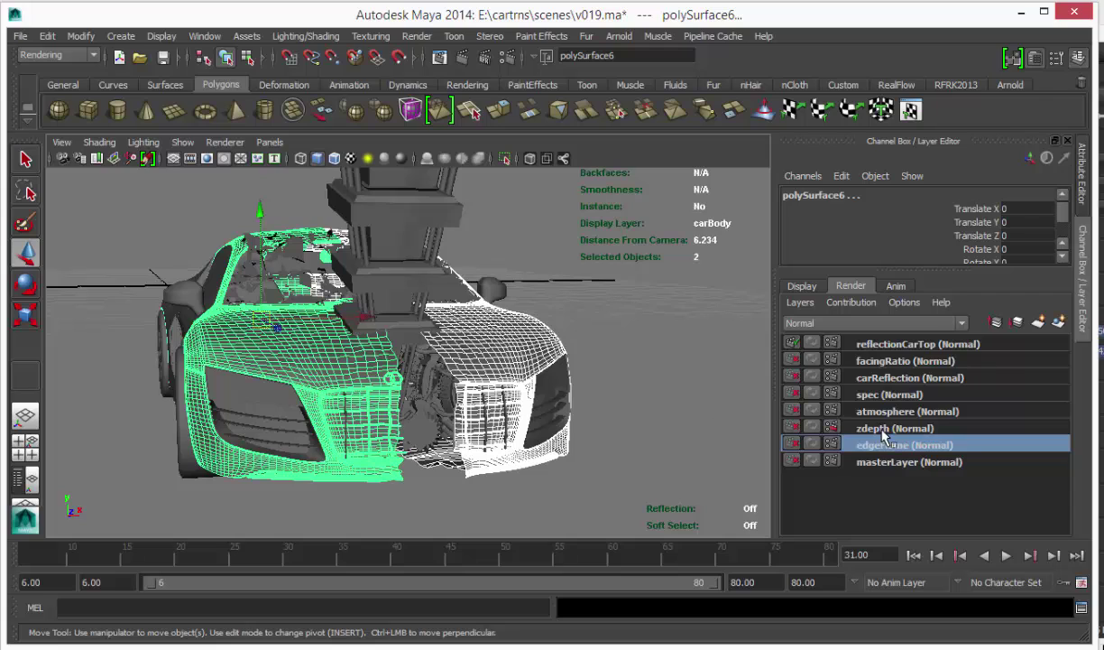
# Step: Activate the zdepth render layer, show its attributes and choose the Luminance Depth preset
pyautogui.click(872, 431)
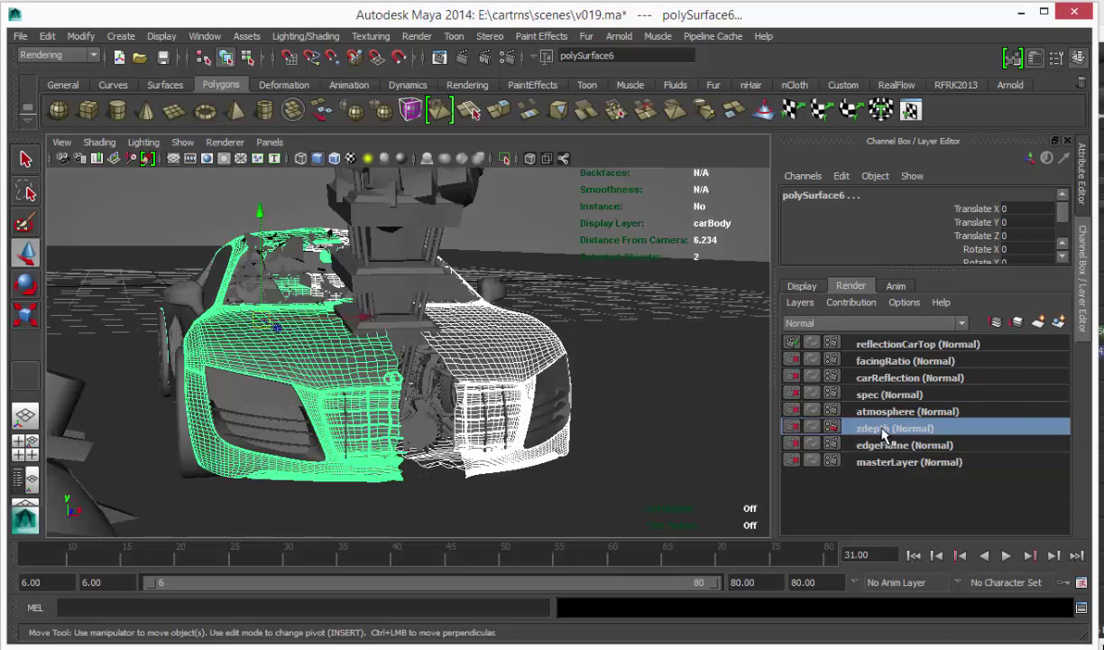
pyautogui.rightClick(883, 434)
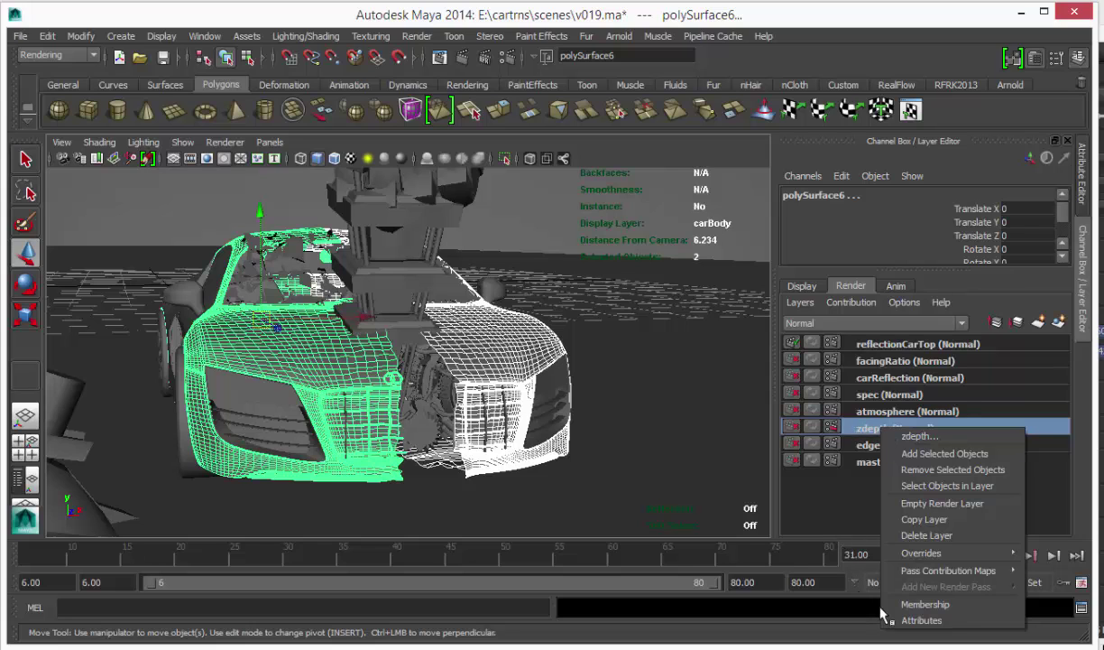
pyautogui.click(952, 620)
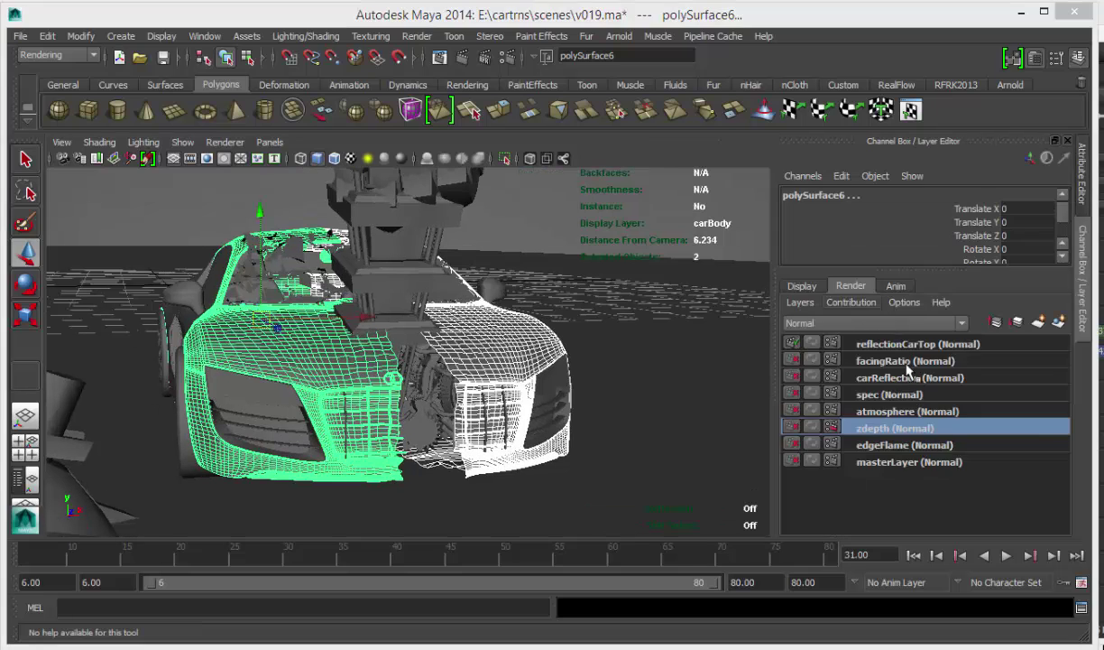
pyautogui.rightClick(905, 430)
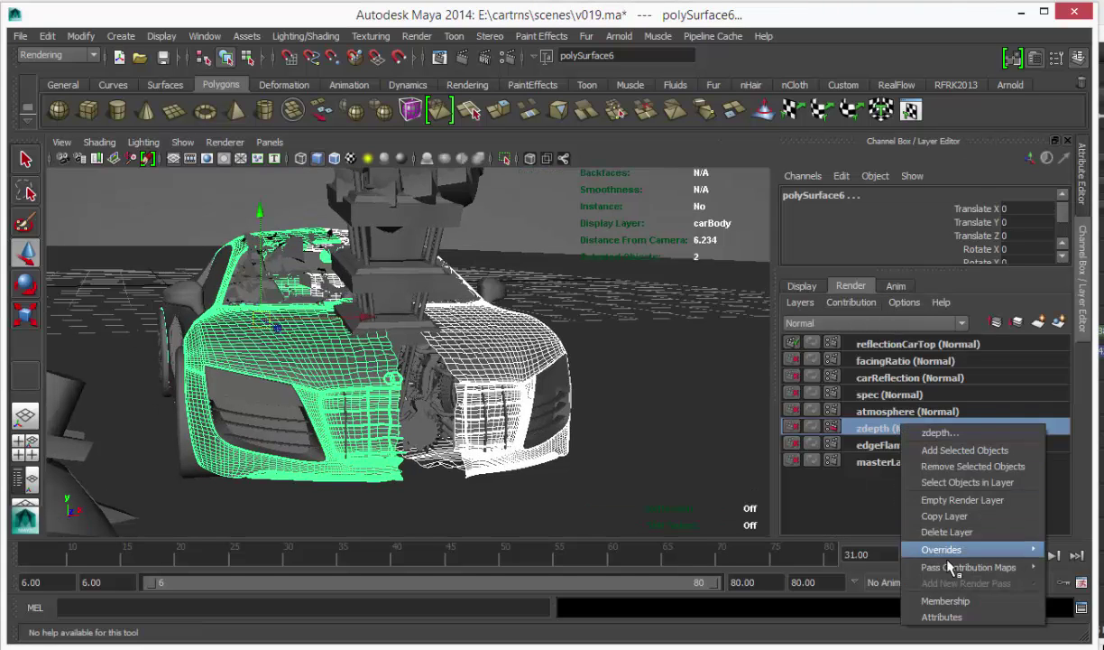
pyautogui.click(934, 619)
pyautogui.click(1036, 232)
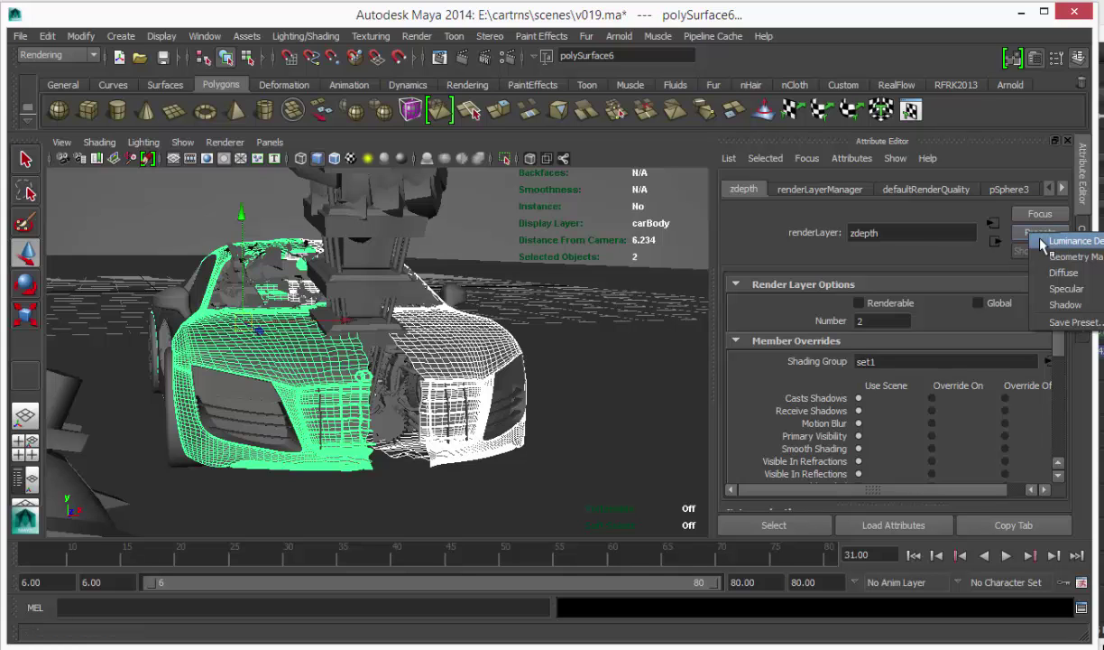
pyautogui.click(1047, 242)
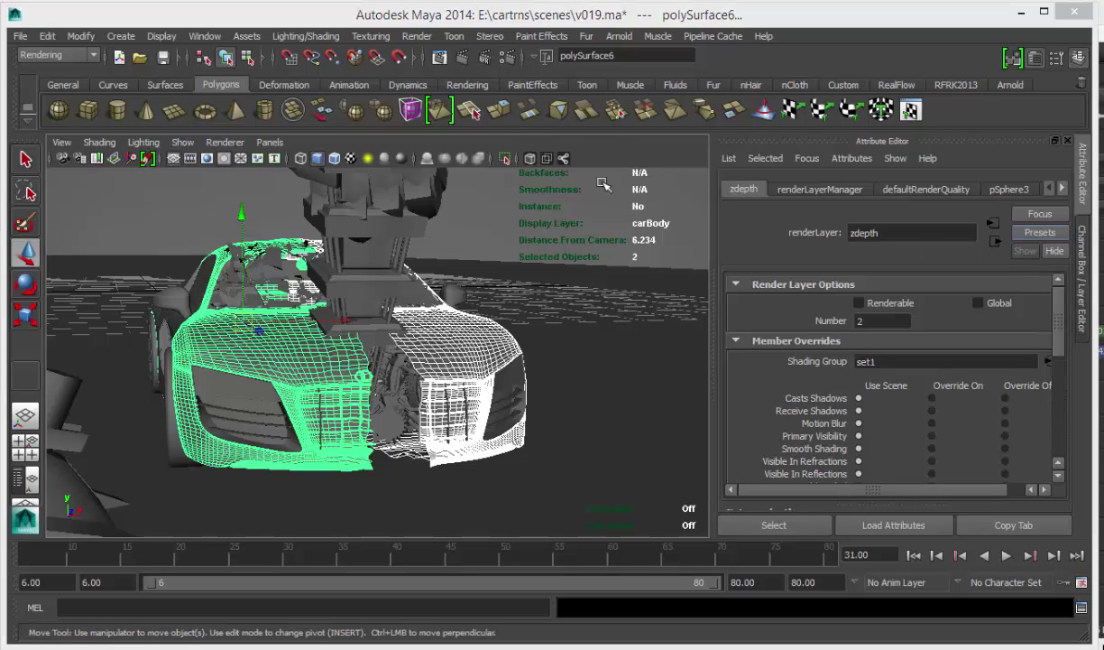
# Step: Add the builtin Z AOV to the active AOVs in the zdepth layer's Arnold render settings
pyautogui.click(668, 160)
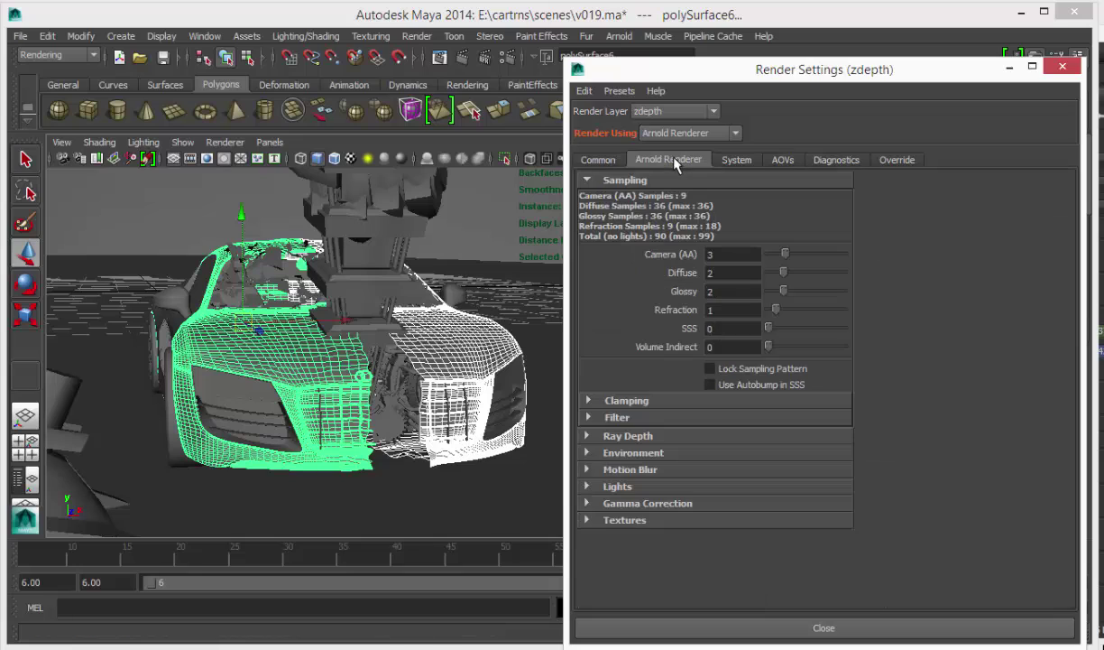
pyautogui.moveTo(693, 76); pyautogui.dragTo(609, 61)
pyautogui.click(705, 146)
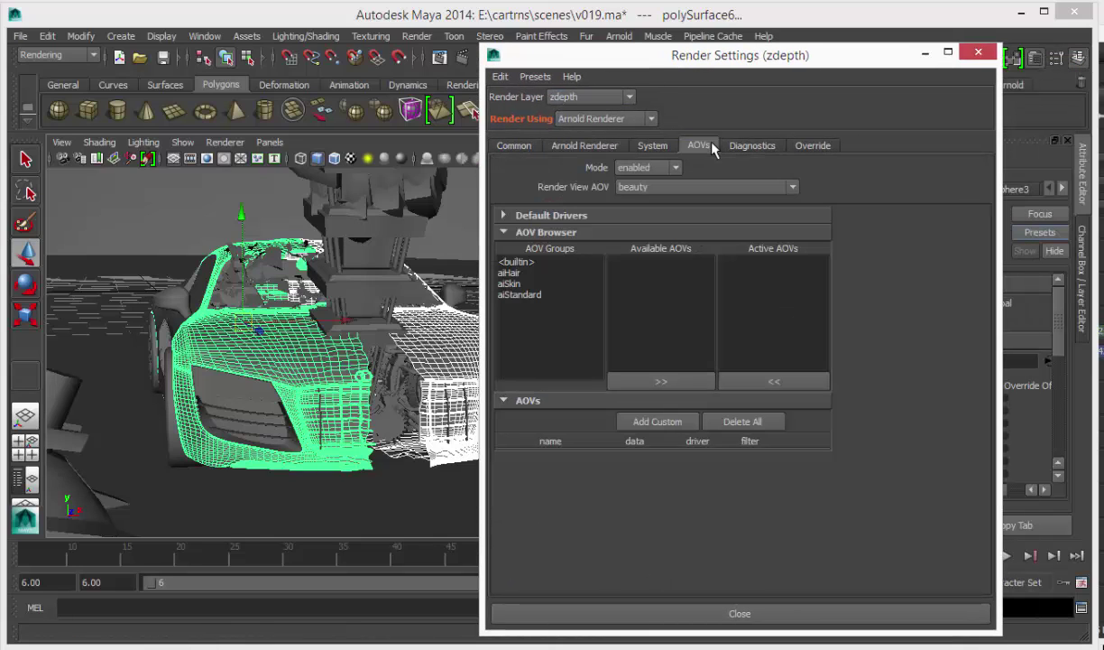
pyautogui.click(528, 263)
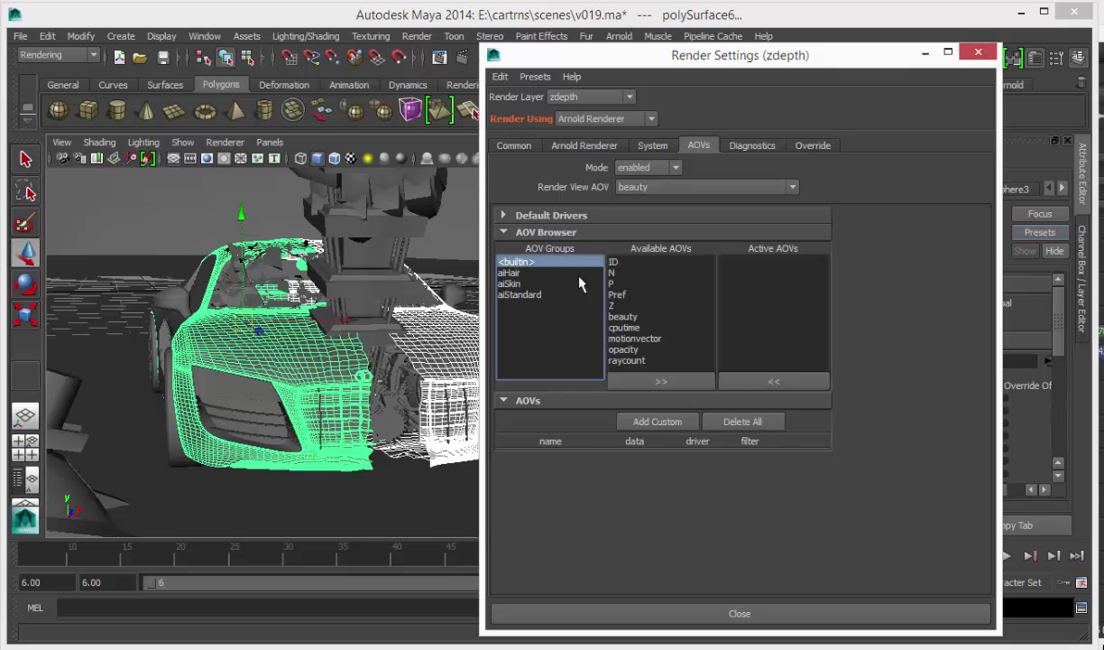
pyautogui.click(619, 306)
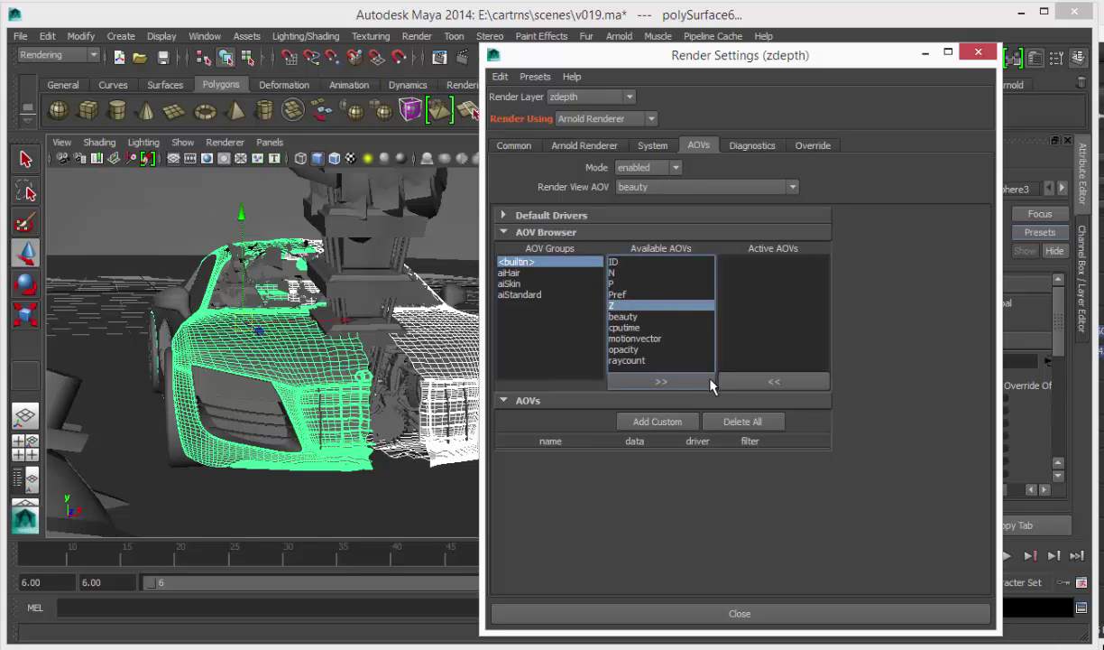
pyautogui.click(677, 386)
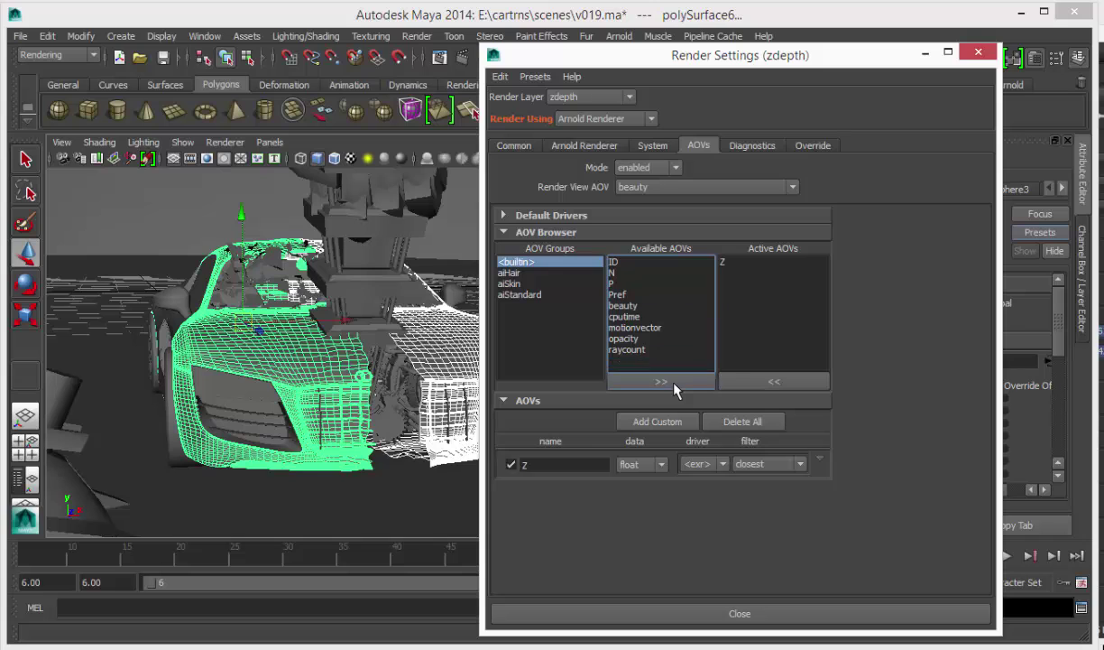
pyautogui.click(741, 615)
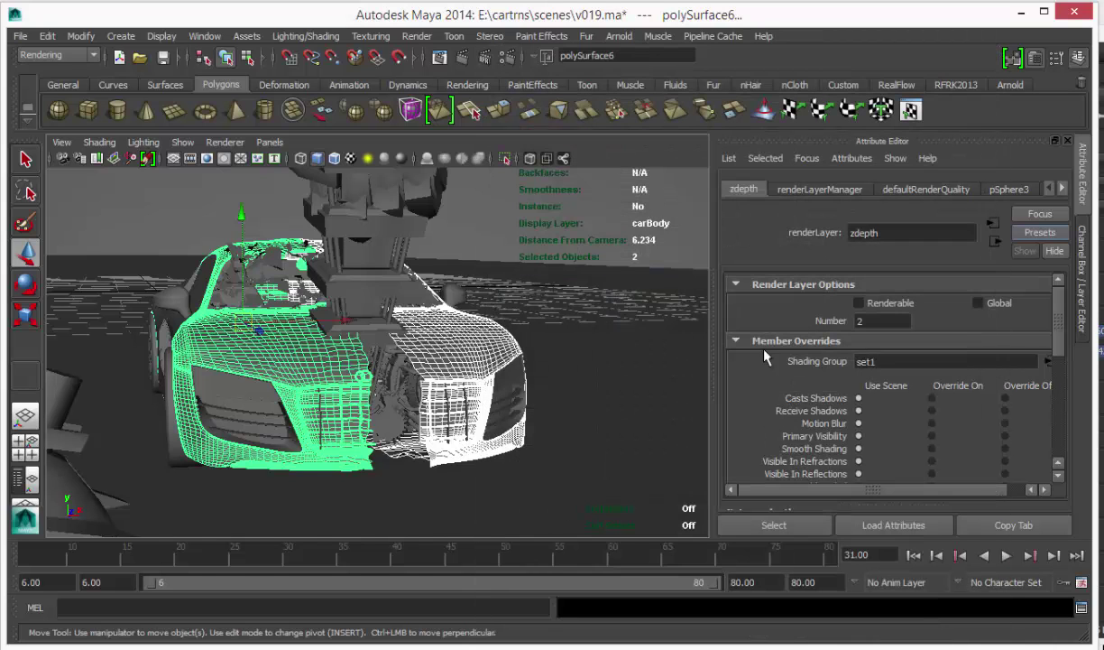
# Step: Activate the atmosphere render layer and view the fog volume around the whole industrial set
pyautogui.click(621, 213)
pyautogui.hotkey('ctrl', 'a')
pyautogui.click(881, 415)
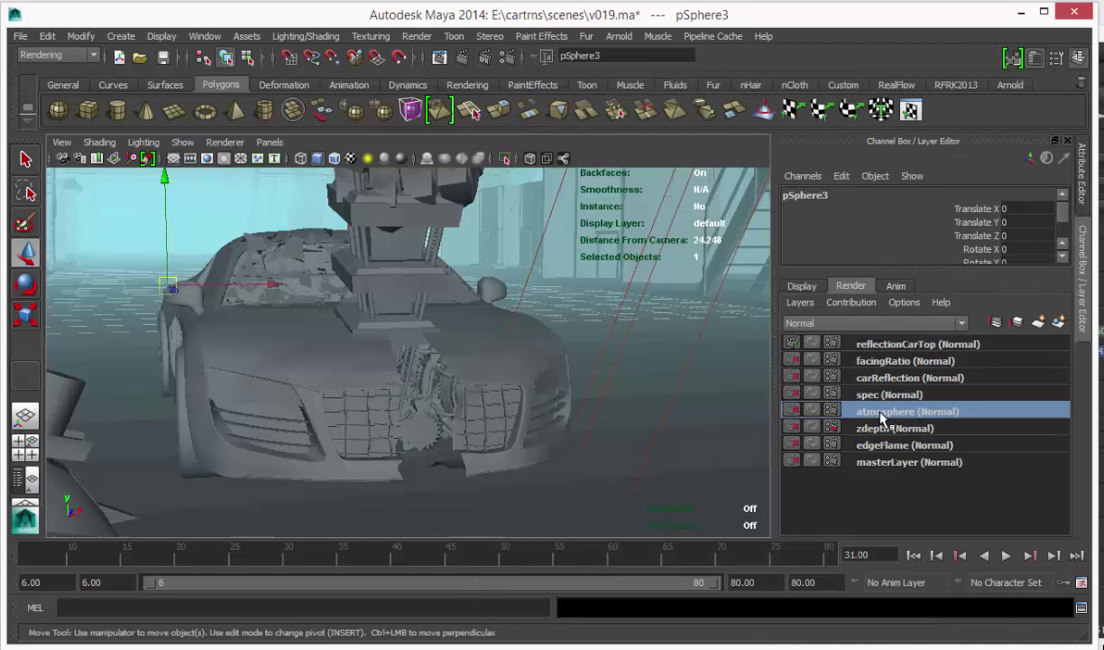
pyautogui.keyDown('alt'); pyautogui.moveTo(527, 318); pyautogui.dragTo(289, 331, button='right'); pyautogui.keyUp('alt')
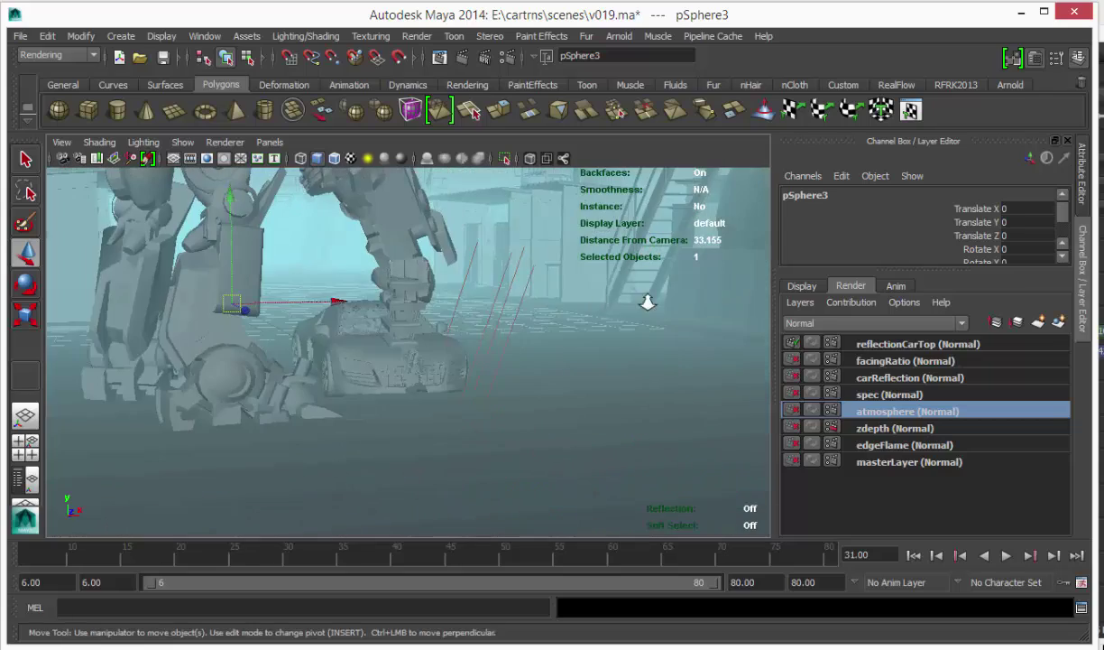
pyautogui.keyDown('alt'); pyautogui.moveTo(648, 302); pyautogui.dragTo(425, 325, button='right'); pyautogui.keyUp('alt')
pyautogui.keyDown('alt'); pyautogui.moveTo(587, 347); pyautogui.dragTo(677, 384); pyautogui.keyUp('alt')
pyautogui.keyDown('alt'); pyautogui.moveTo(677, 383); pyautogui.dragTo(609, 392, button='right'); pyautogui.keyUp('alt')
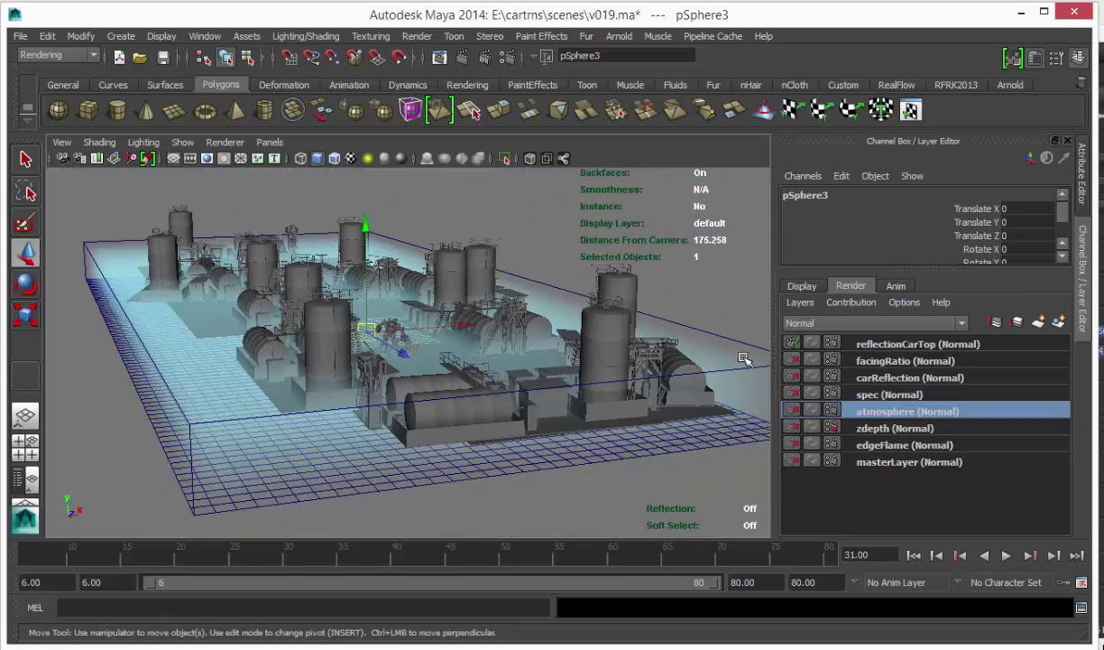
# Step: Select the fluid1 fog container and lower fluidShape1's shading Transparency to make the fog much denser
pyautogui.click(765, 383)
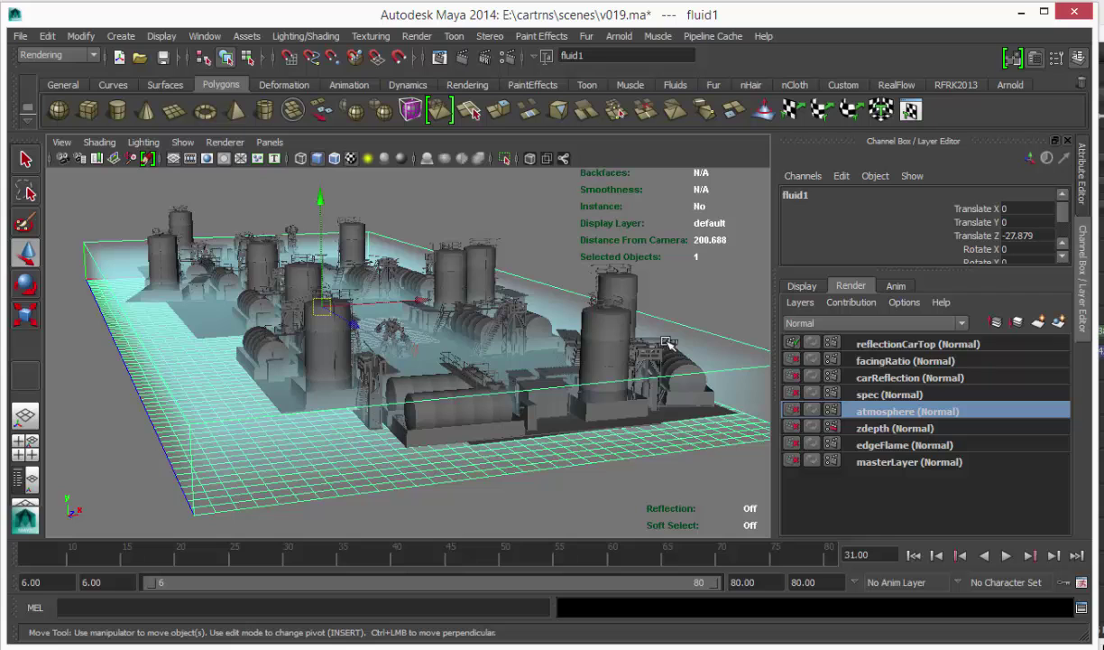
pyautogui.keyDown('alt'); pyautogui.moveTo(572, 304); pyautogui.dragTo(732, 320, button='right'); pyautogui.keyUp('alt')
pyautogui.hotkey('ctrl', 'a')
pyautogui.scroll(5, 858, 353)
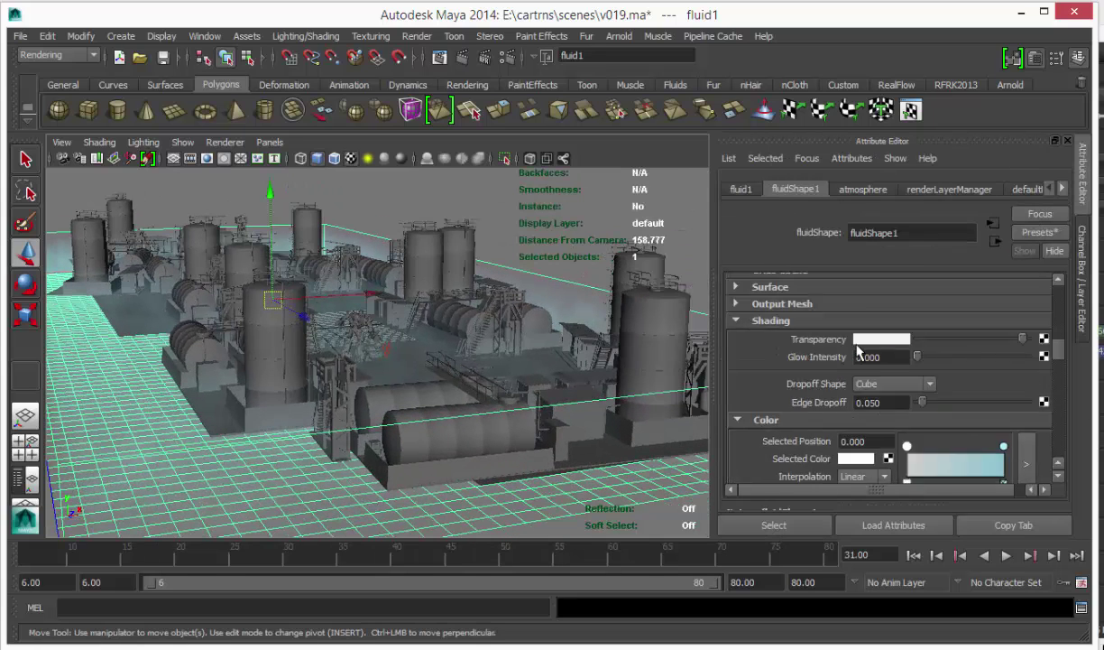
pyautogui.scroll(10, 857, 351)
pyautogui.scroll(-3, 864, 378)
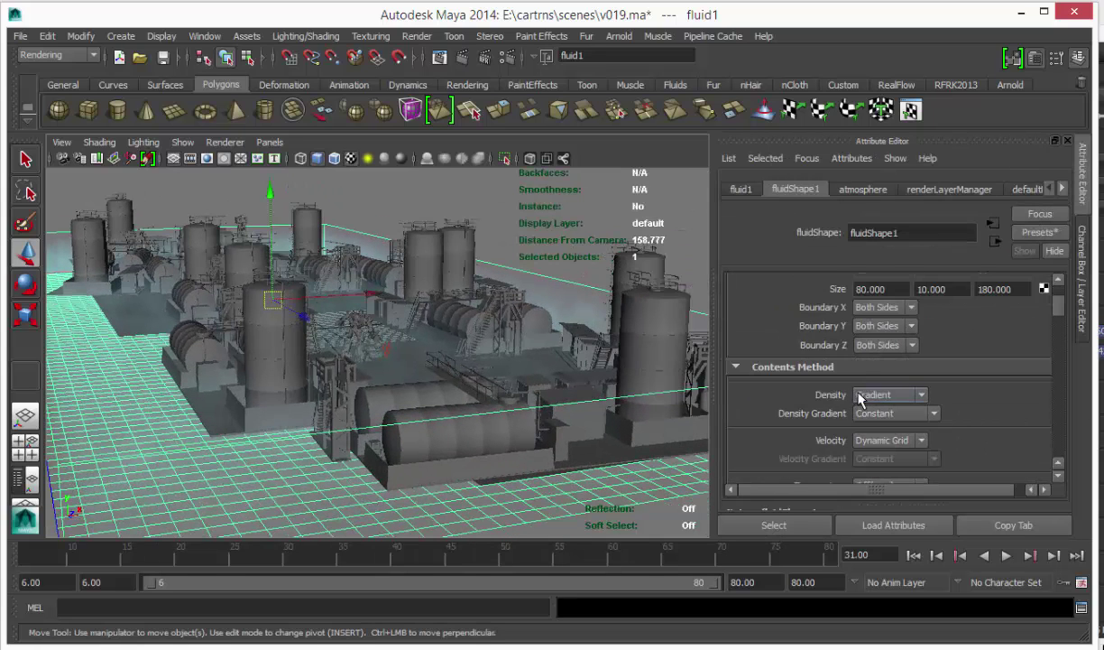
pyautogui.scroll(-15, 893, 397)
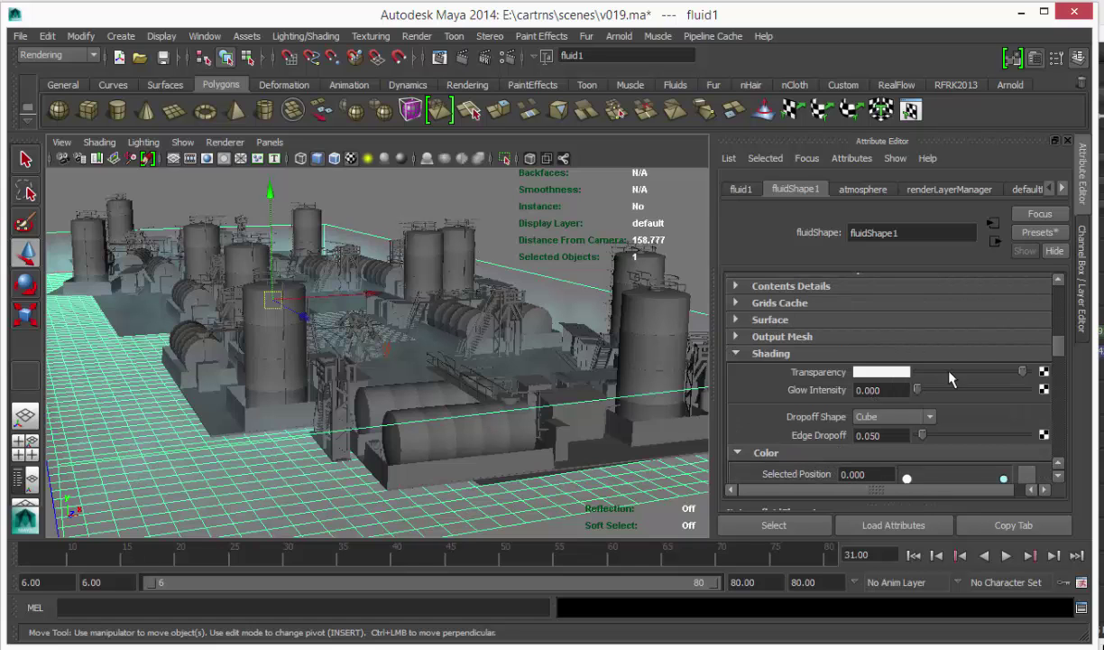
pyautogui.keyDown('alt'); pyautogui.moveTo(529, 352); pyautogui.dragTo(630, 359, button='right'); pyautogui.keyUp('alt')
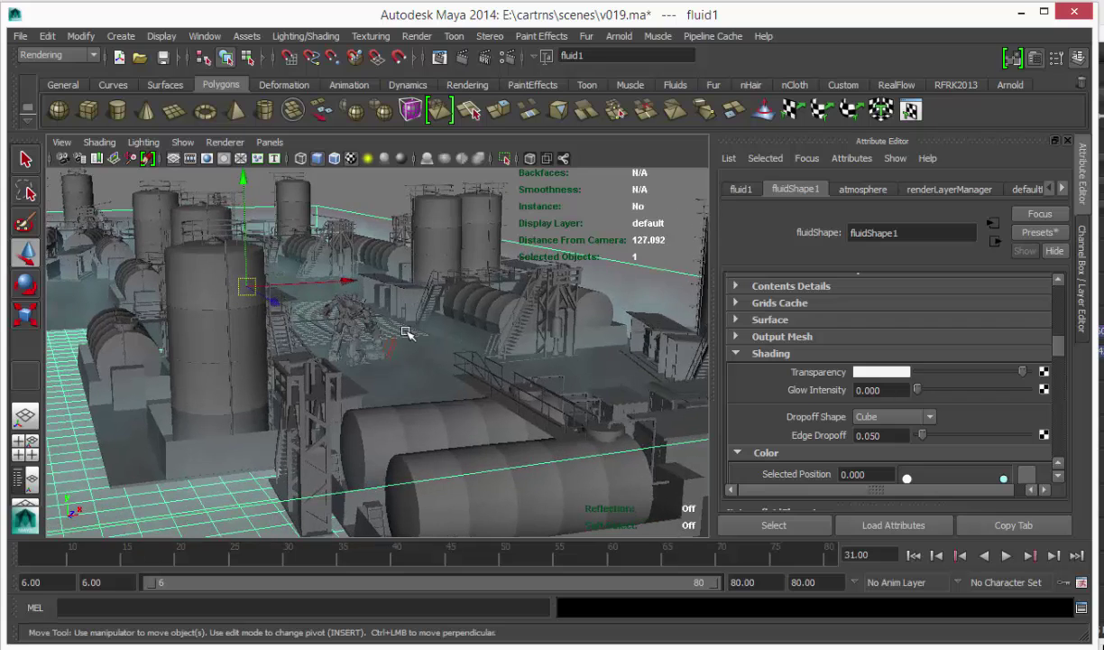
pyautogui.click(939, 370)
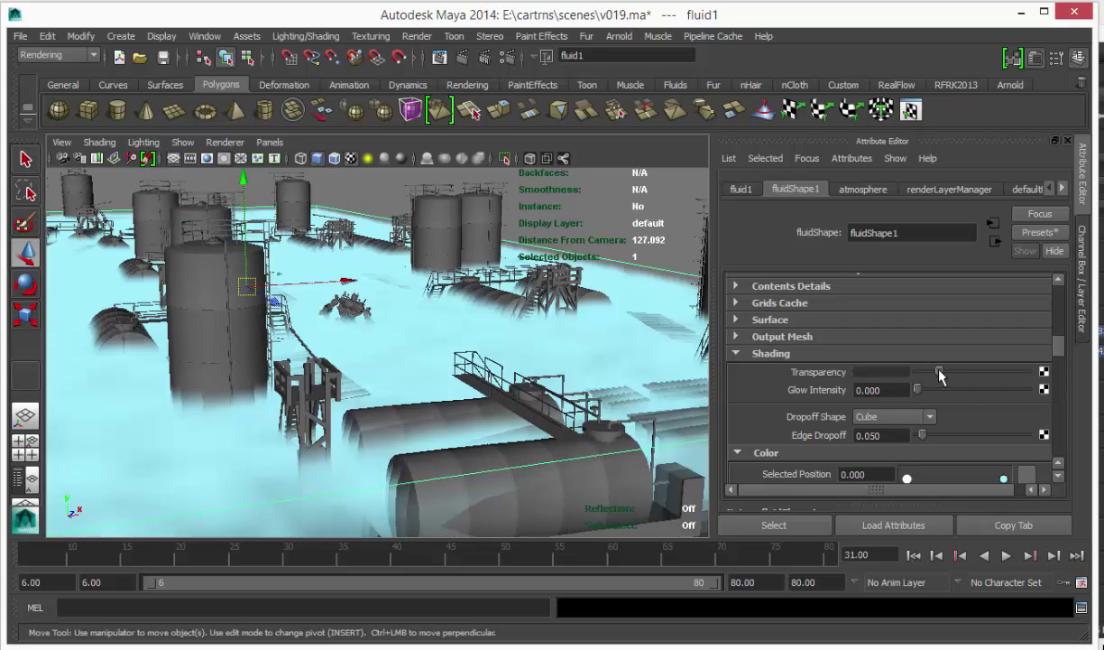
# Step: Raise fluidShape1's shading Transparency to thin out the fog and look over its Opacity and Textures settings
pyautogui.moveTo(939, 375); pyautogui.dragTo(1027, 376)
pyautogui.scroll(-8, 883, 386)
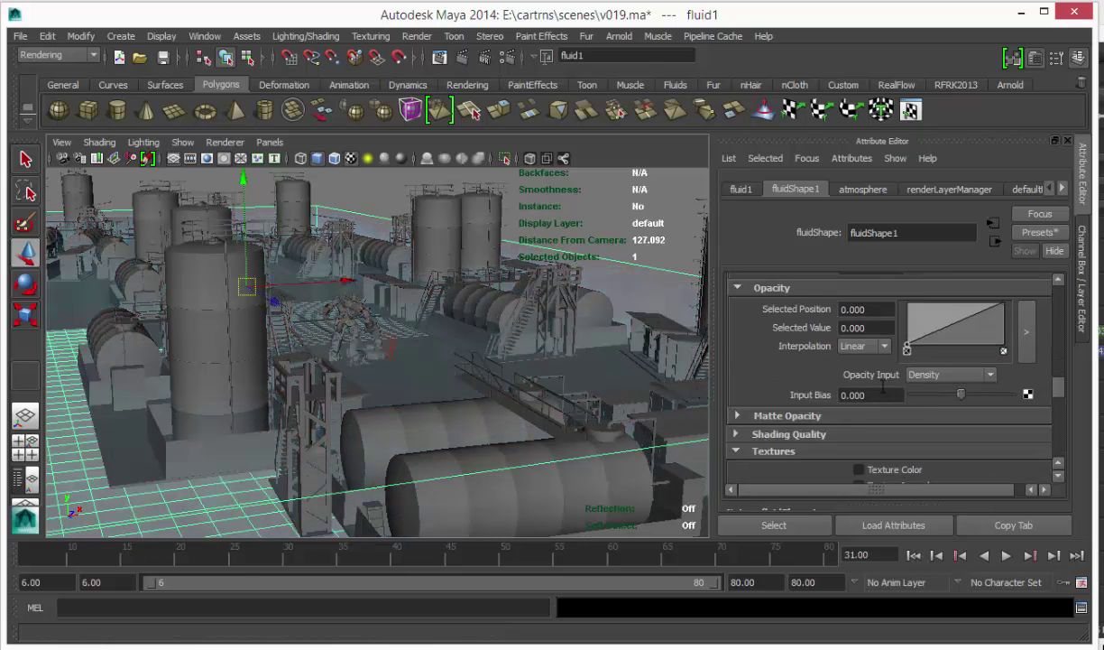
pyautogui.scroll(-3, 883, 387)
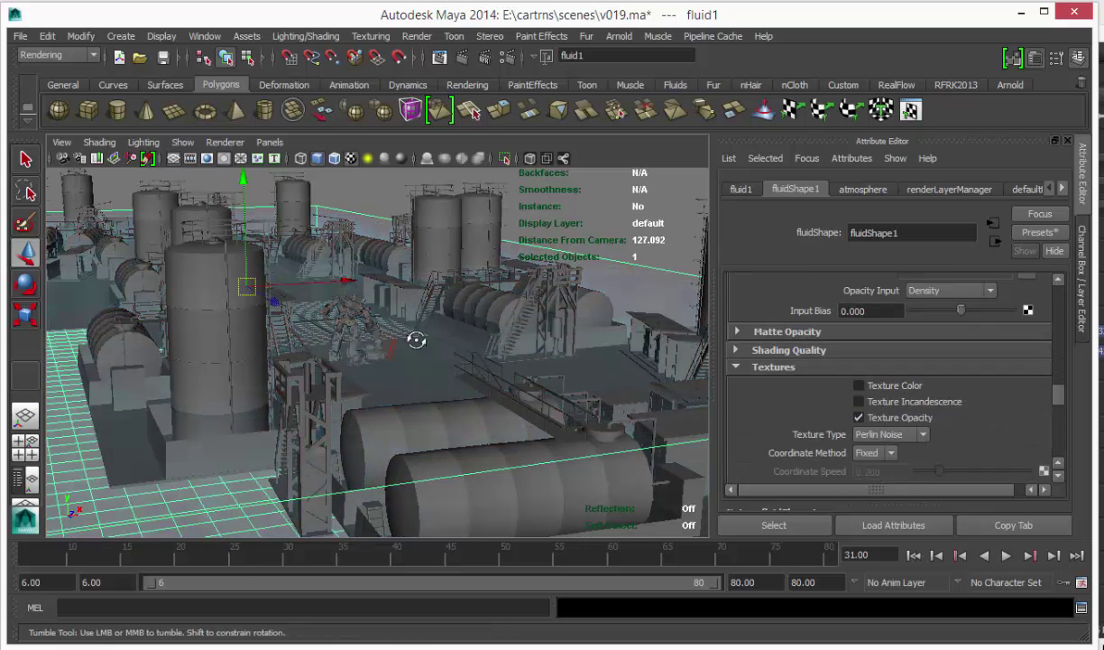
pyautogui.keyDown('alt'); pyautogui.moveTo(417, 340); pyautogui.dragTo(883, 361, button='right'); pyautogui.keyUp('alt')
pyautogui.scroll(10, 882, 361)
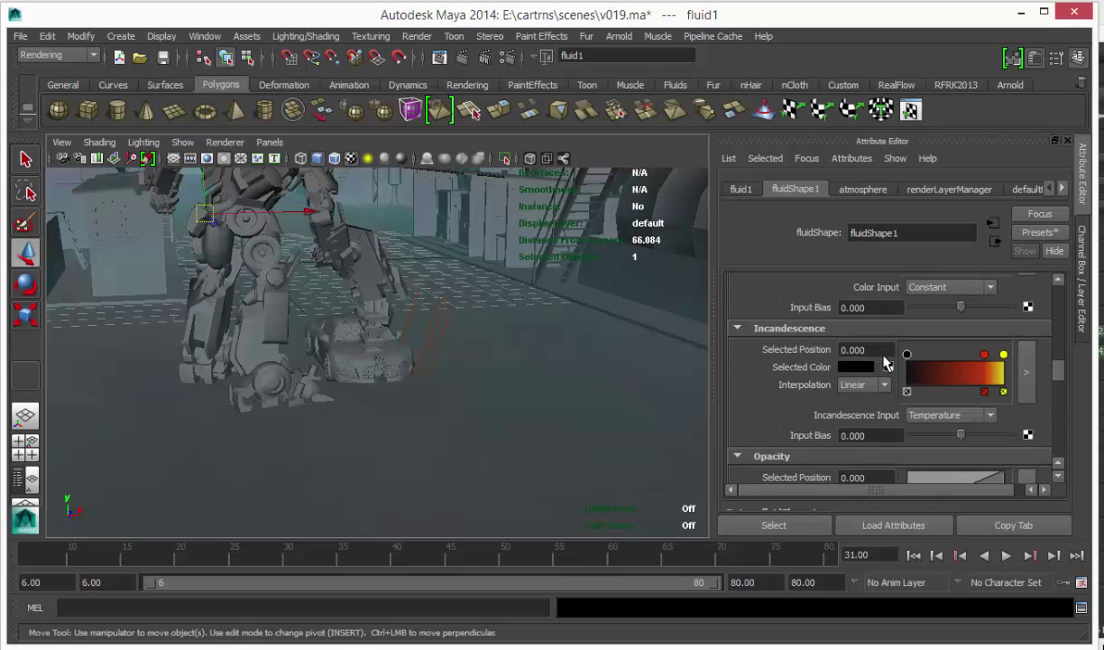
# Step: Activate the spec render layer and select both shattered glass meshes on the car
pyautogui.keyDown('alt'); pyautogui.moveTo(546, 337); pyautogui.dragTo(431, 295); pyautogui.keyUp('alt')
pyautogui.hotkey('ctrl', 'a')
pyautogui.click(896, 398)
pyautogui.scroll(6, 481, 326)
pyautogui.click(392, 285)
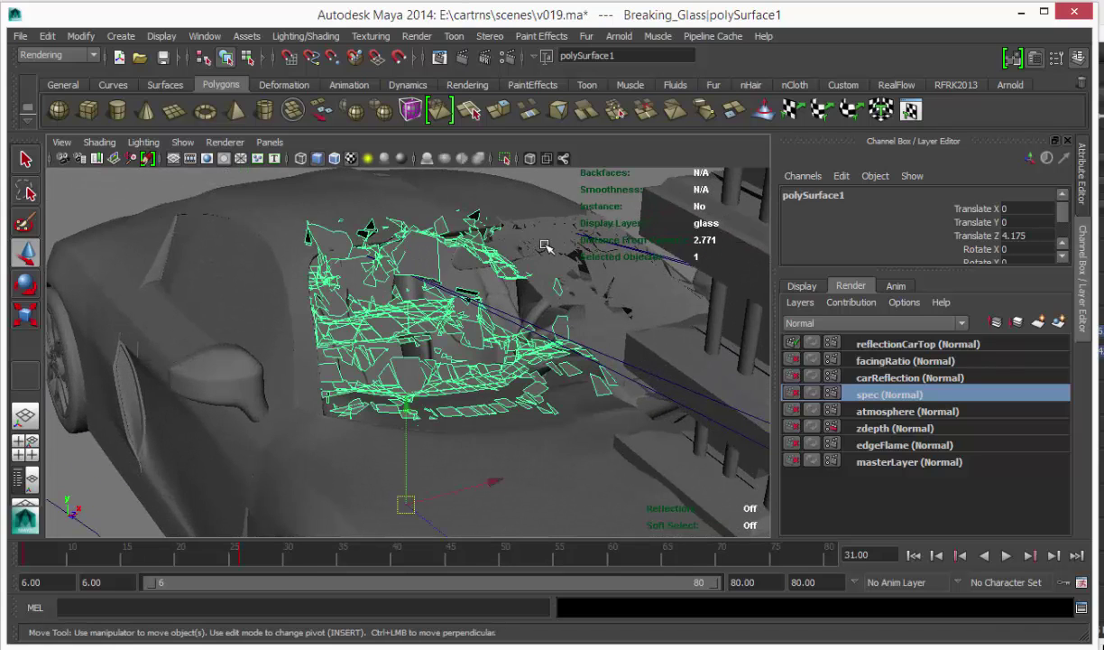
pyautogui.keyDown('shift'); pyautogui.click(520, 230); pyautogui.keyUp('shift')
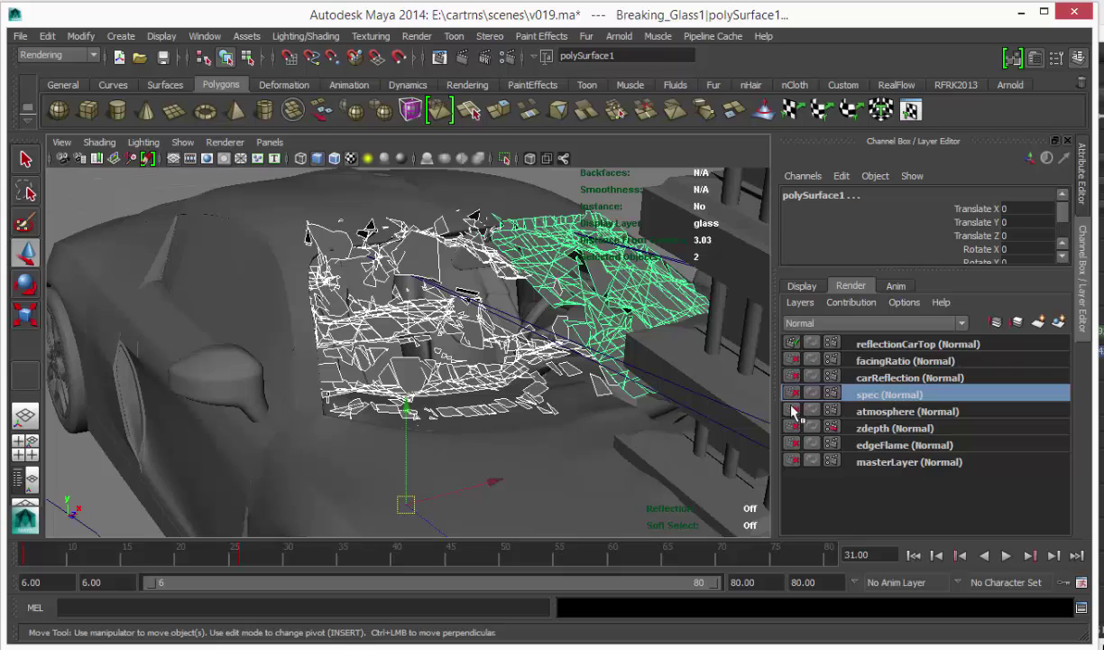
# Step: Activate the carReflection render layer with nothing selected and switch the viewport to display the objects' own materials
pyautogui.click(888, 383)
pyautogui.keyDown('alt'); pyautogui.moveTo(478, 336); pyautogui.dragTo(553, 243); pyautogui.keyUp('alt')
pyautogui.scroll(-6, 365, 284)
pyautogui.click(552, 244)
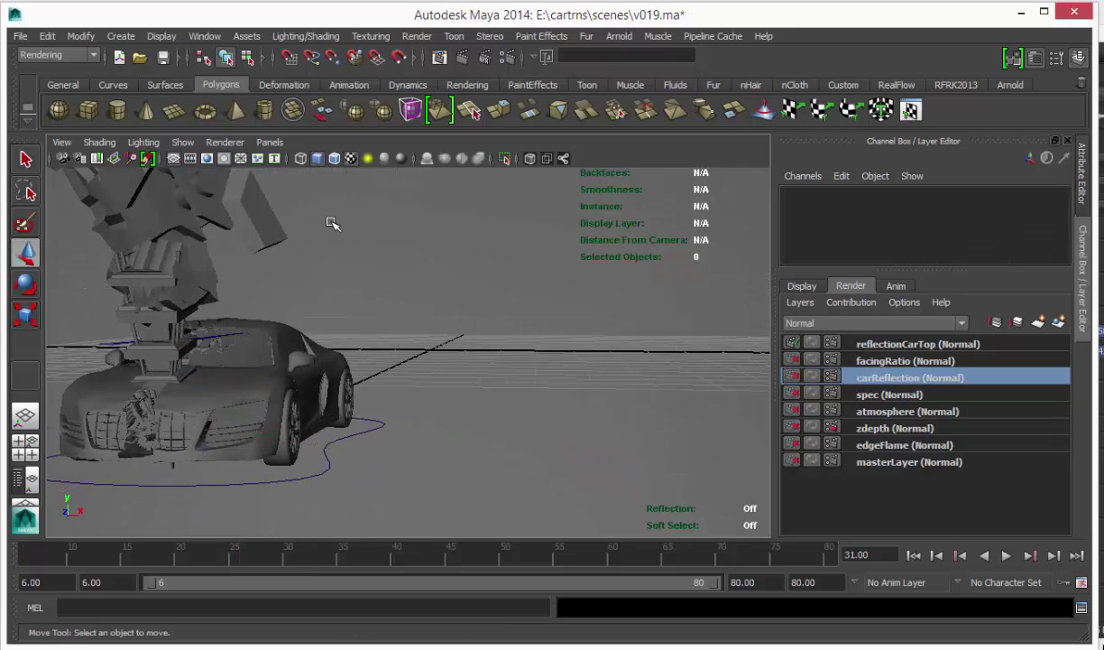
pyautogui.click(101, 142)
pyautogui.click(171, 269)
pyautogui.keyDown('alt'); pyautogui.moveTo(396, 269); pyautogui.dragTo(814, 358, button='right'); pyautogui.keyUp('alt')
# Step: Activate the facingRatio render layer, render the car with Arnold in the Render View and close it
pyautogui.click(862, 360)
pyautogui.moveTo(419, 328)
pyautogui.keyDown('alt'); pyautogui.mouseDown()
pyautogui.moveTo(460, 327)
pyautogui.moveTo(538, 246)
pyautogui.mouseUp(); pyautogui.keyUp('alt')
pyautogui.click(439, 57)
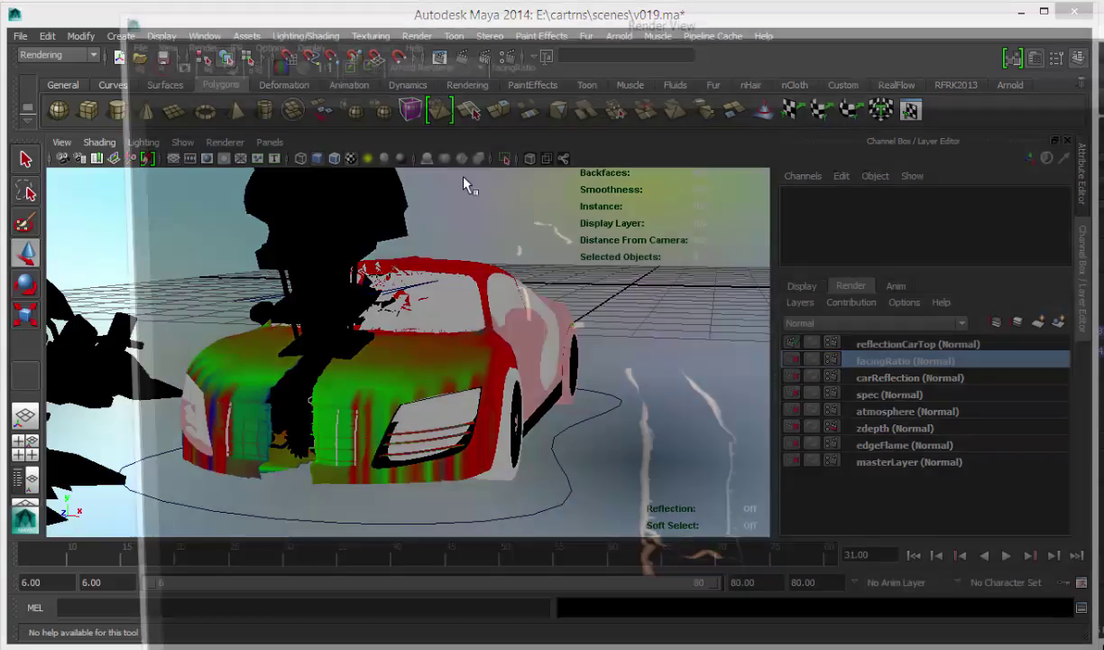
pyautogui.click(191, 67)
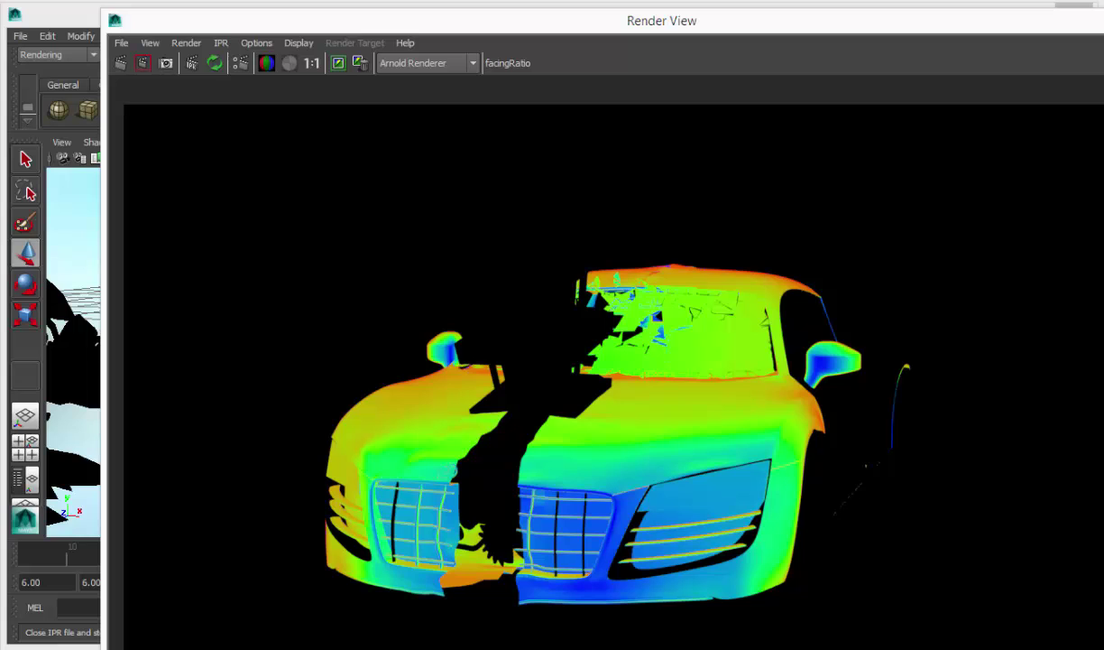
pyautogui.click(1103, 18)
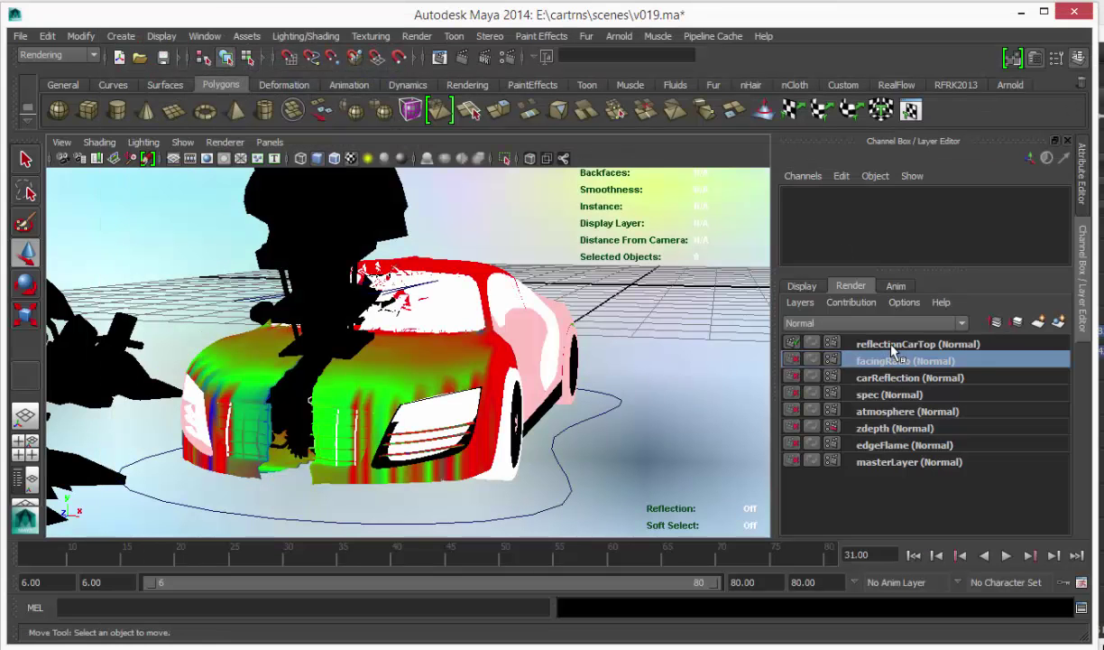
# Step: Activate the reflectionCarTop render layer and view the textured reflection plane above the black car from several angles
pyautogui.click(895, 345)
pyautogui.keyDown('alt'); pyautogui.moveTo(457, 309); pyautogui.dragTo(519, 397); pyautogui.keyUp('alt')
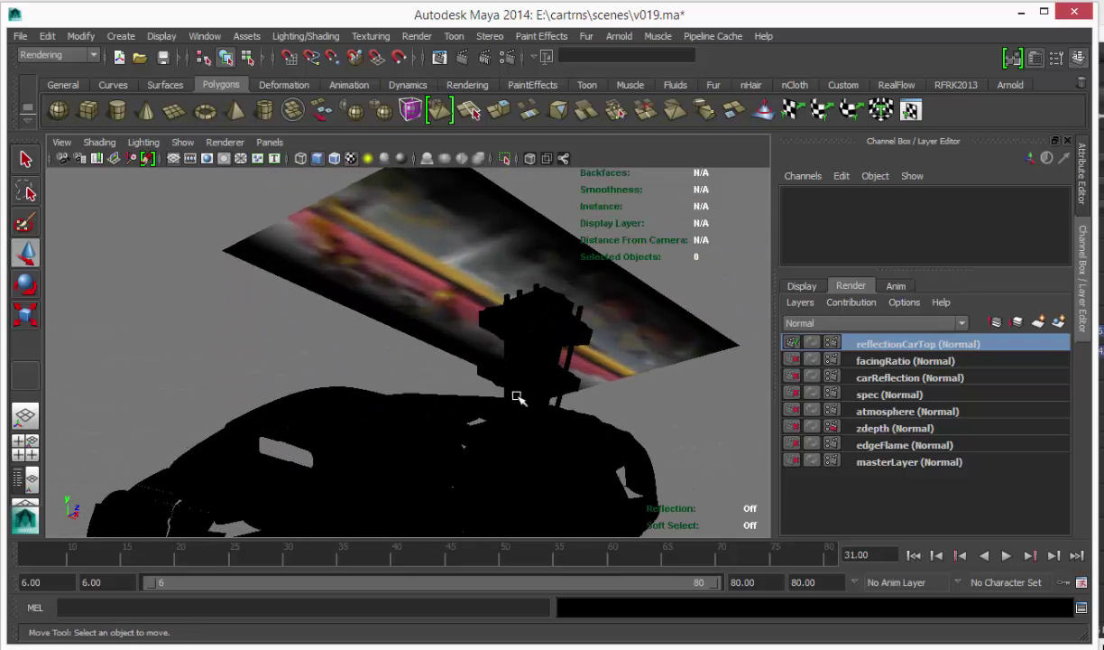
pyautogui.keyDown('alt'); pyautogui.moveTo(498, 352); pyautogui.dragTo(431, 411); pyautogui.keyUp('alt')
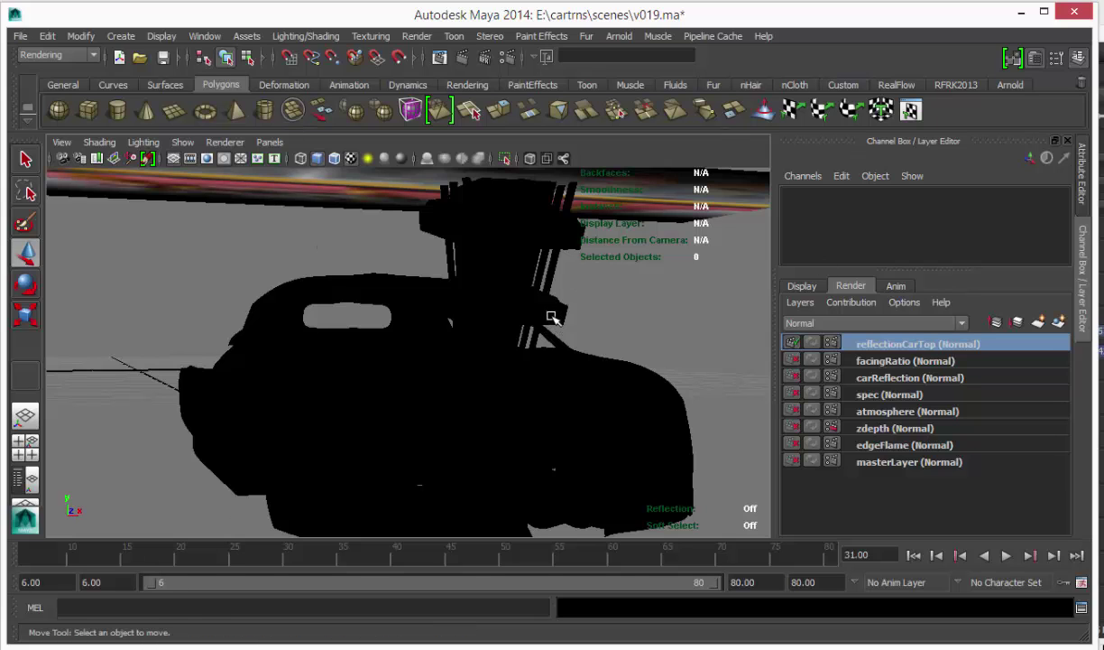
pyautogui.moveTo(552, 318)
pyautogui.keyDown('alt'); pyautogui.mouseDown()
pyautogui.moveTo(506, 318)
pyautogui.moveTo(540, 297)
pyautogui.moveTo(582, 310)
pyautogui.moveTo(537, 318)
pyautogui.mouseUp(); pyautogui.keyUp('alt')
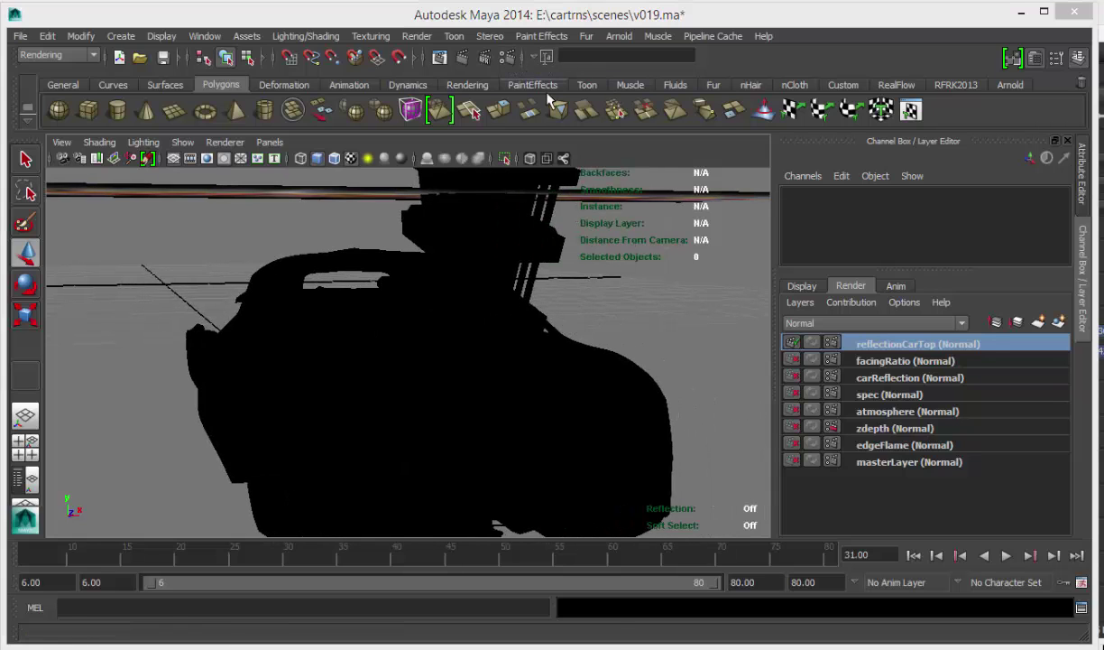
# Step: Review the Common and Arnold Renderer settings of the reflectionCarTop layer and close the render settings
pyautogui.moveTo(1102, 96); pyautogui.dragTo(686, 64)
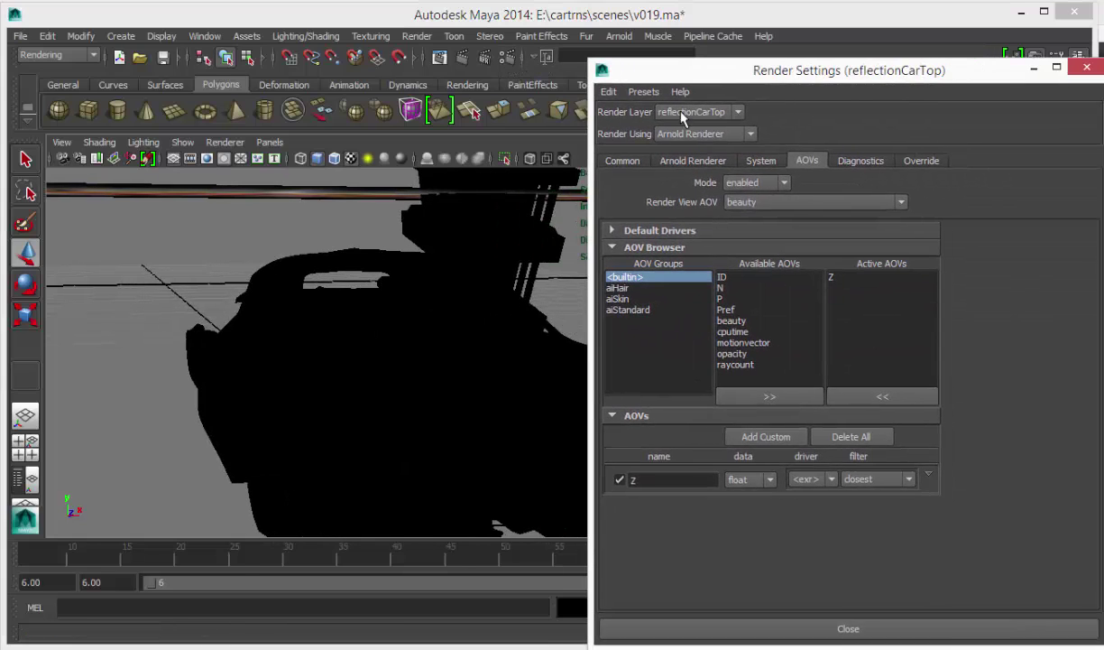
pyautogui.click(635, 161)
pyautogui.click(690, 160)
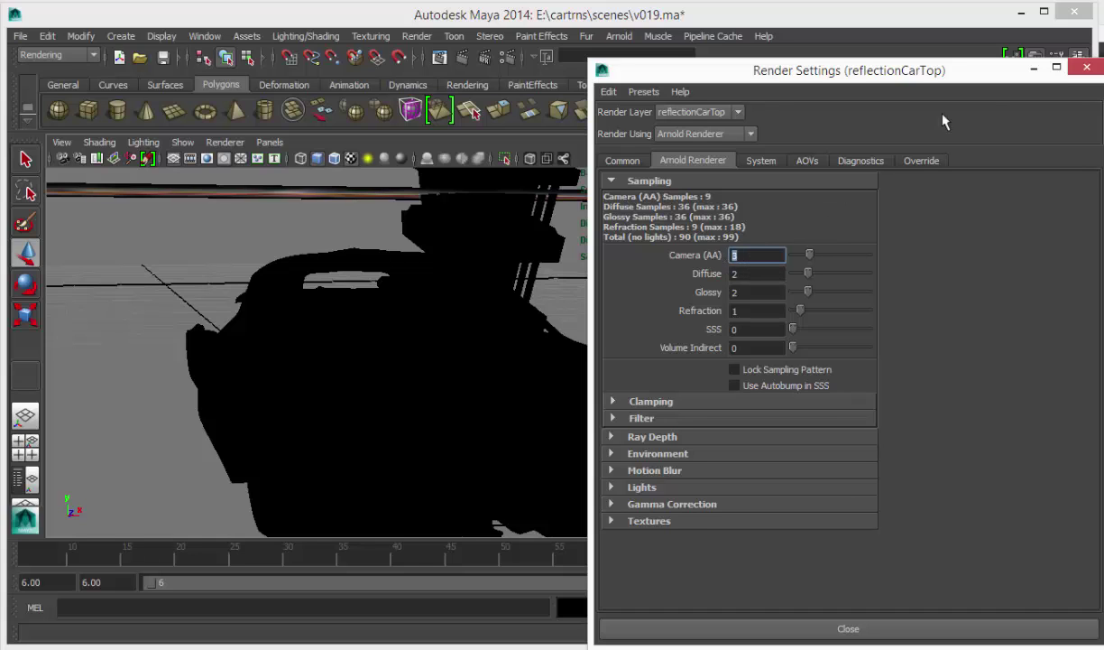
pyautogui.click(1086, 71)
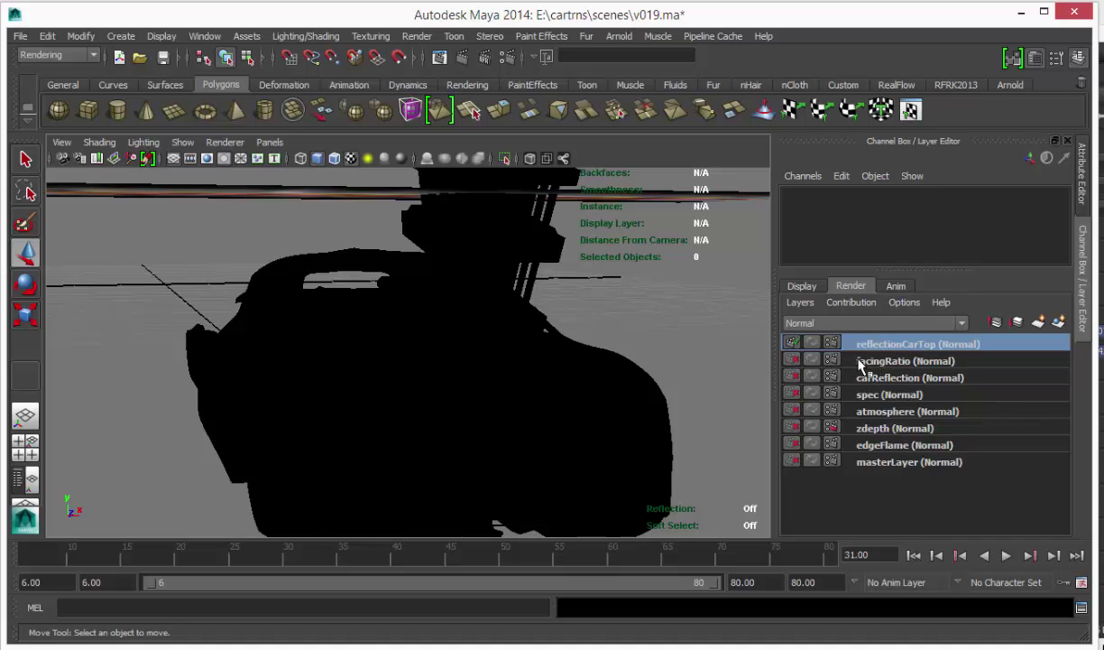
# Step: Close the v019.ma scene without saving and return the frontGlassBreaking scene to its first frame
pyautogui.click(1074, 13)
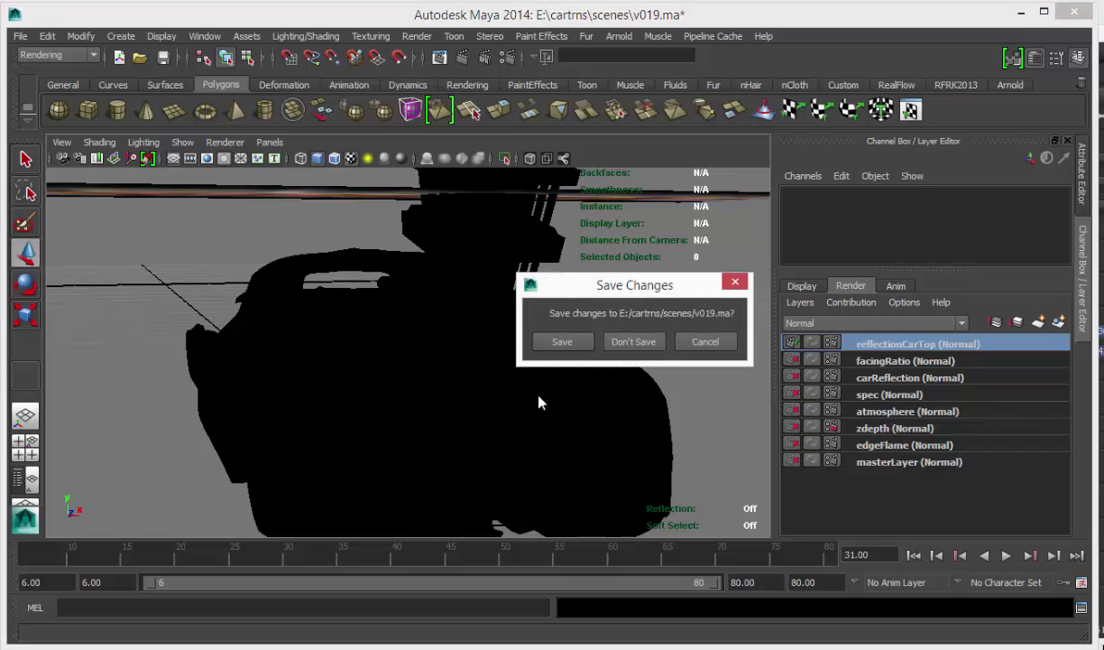
pyautogui.click(634, 342)
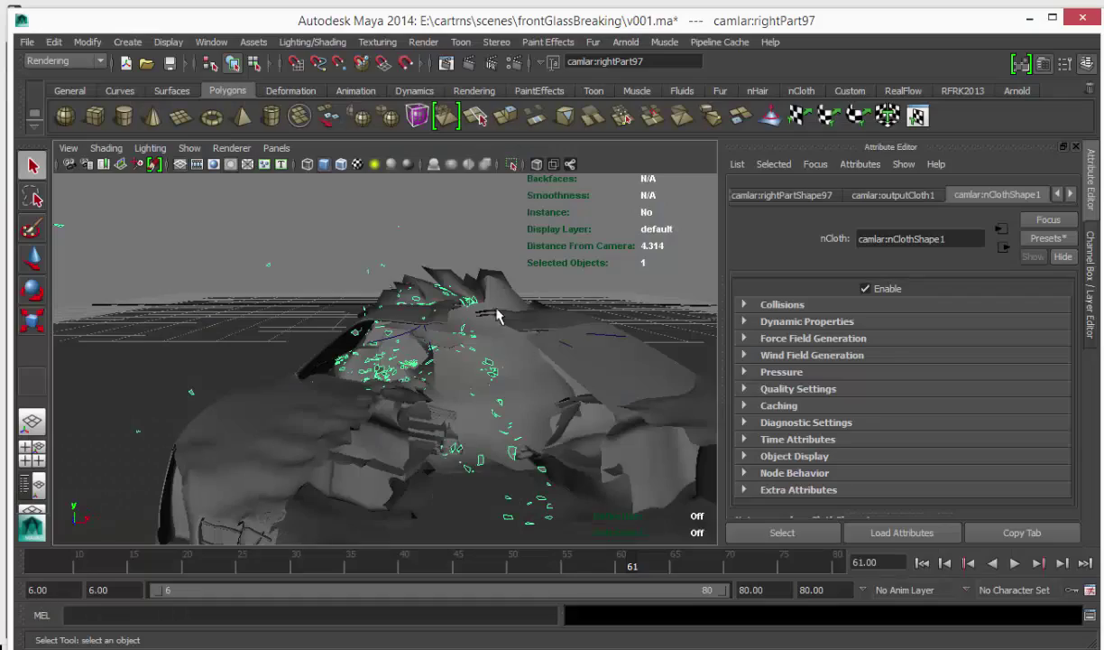
pyautogui.keyDown('alt'); pyautogui.moveTo(437, 325); pyautogui.dragTo(691, 385); pyautogui.keyUp('alt')
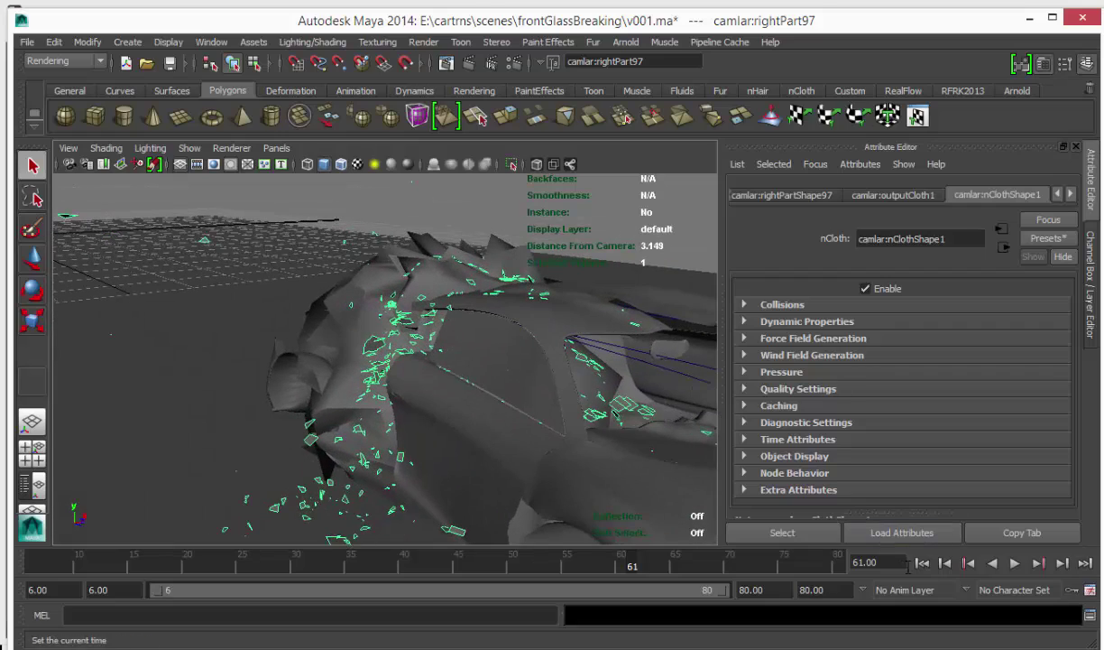
pyautogui.click(921, 562)
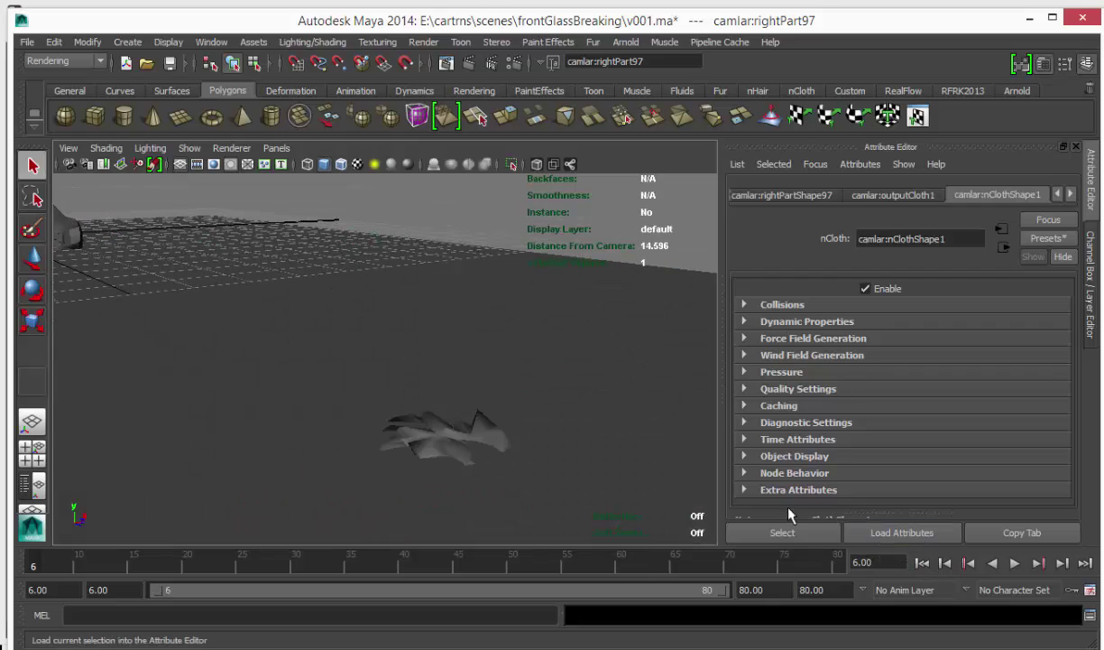
# Step: Select the spiky pSphere1 collision mesh in front of the car and view its nRigid collision settings
pyautogui.keyDown('alt'); pyautogui.moveTo(585, 407); pyautogui.dragTo(481, 379); pyautogui.keyUp('alt')
pyautogui.click(461, 431)
pyautogui.keyDown('alt'); pyautogui.moveTo(481, 379); pyautogui.dragTo(418, 363, button='middle'); pyautogui.keyUp('alt')
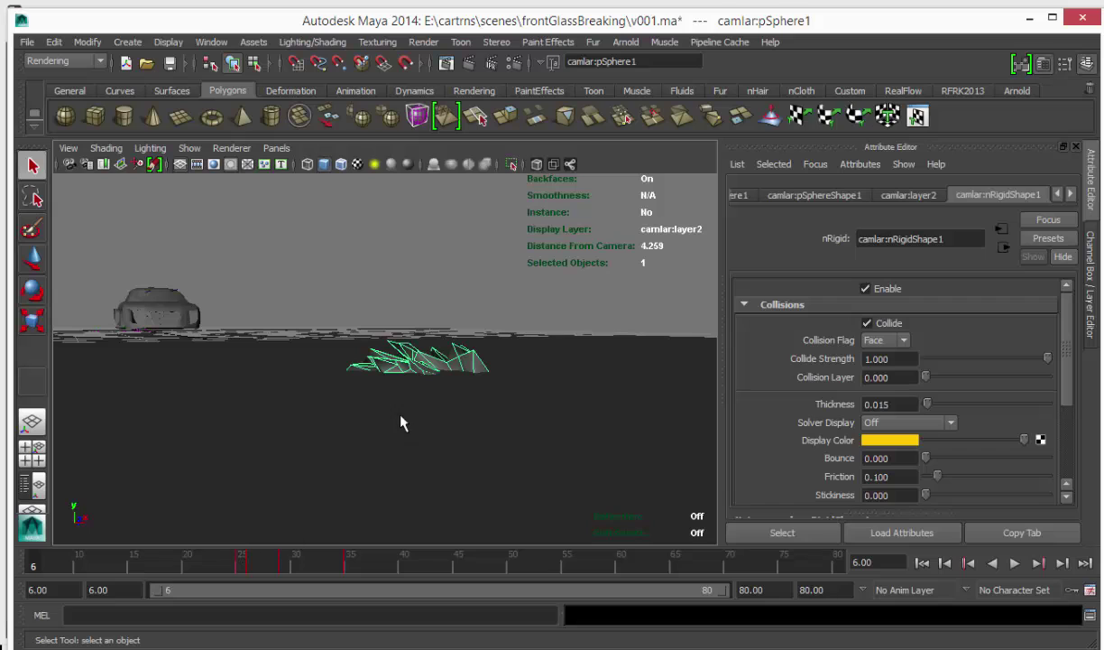
pyautogui.keyDown('alt'); pyautogui.moveTo(401, 416); pyautogui.dragTo(364, 448); pyautogui.keyUp('alt')
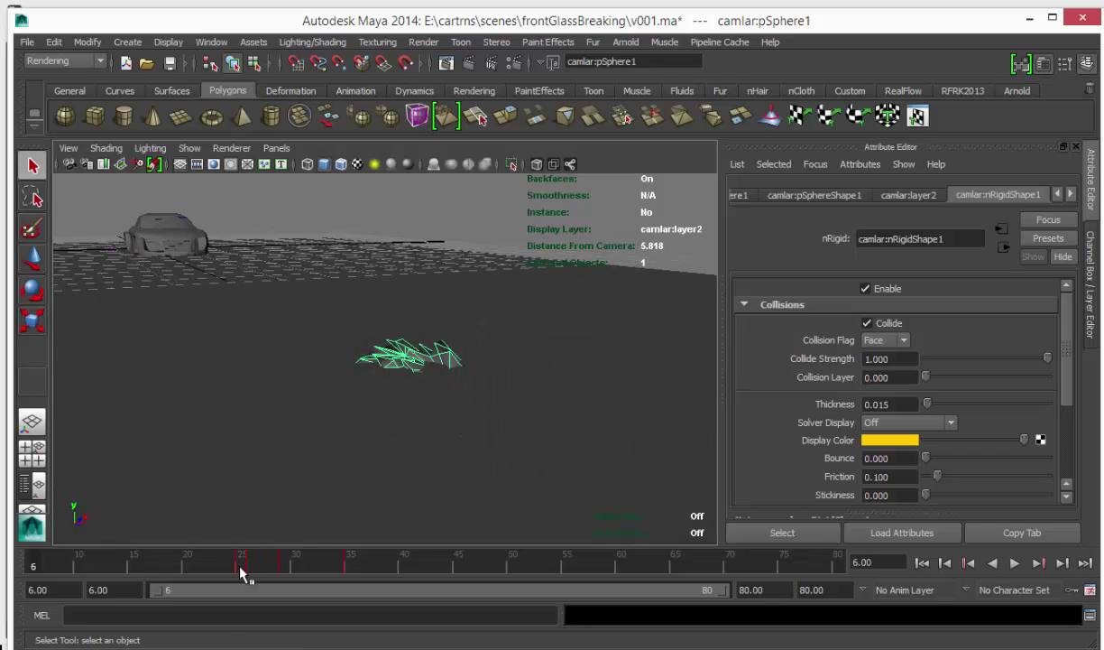
# Step: Play the animation and examine how the spiky collision mesh meets the car's windshield around frame 34
pyautogui.hotkey('alt', 'v')
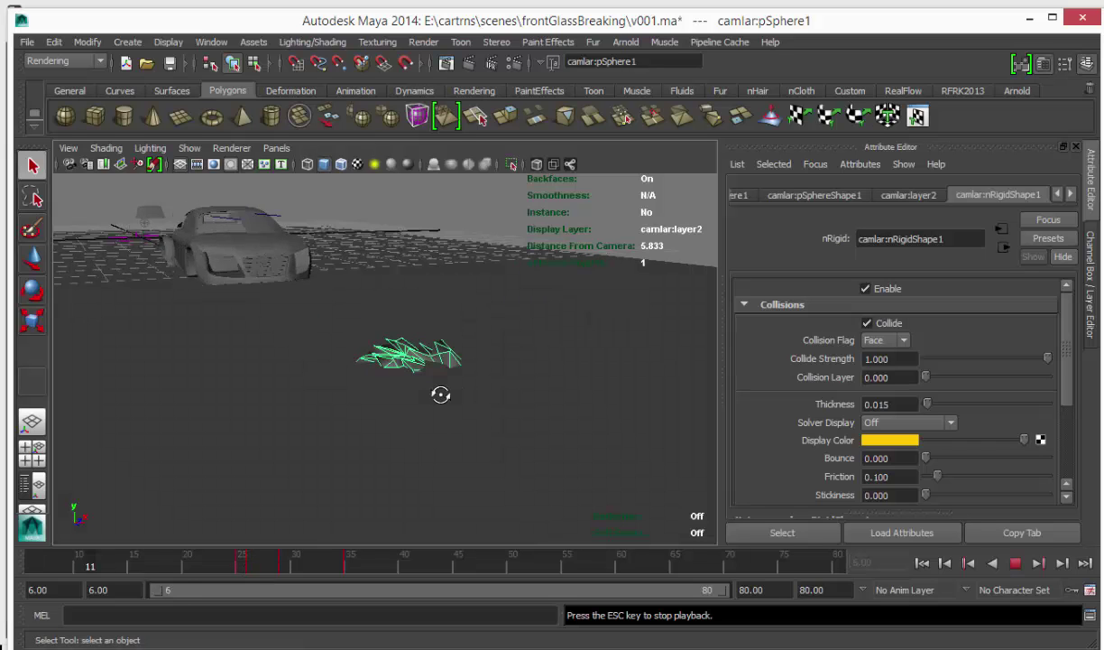
pyautogui.keyDown('alt'); pyautogui.moveTo(452, 333); pyautogui.dragTo(397, 310); pyautogui.keyUp('alt')
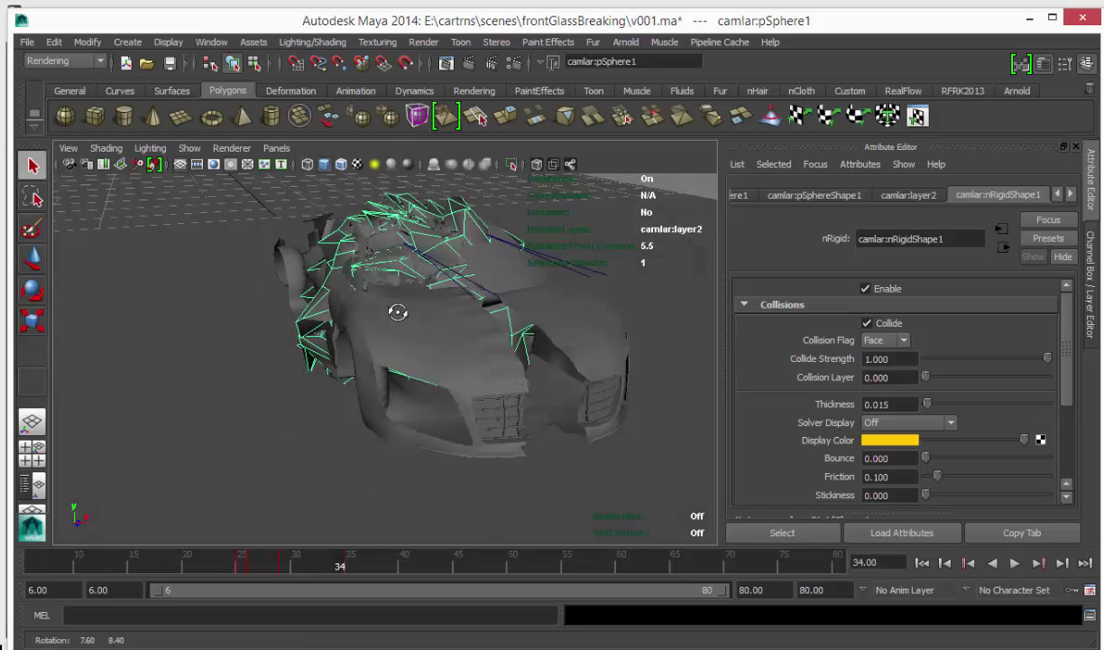
pyautogui.keyDown('alt'); pyautogui.moveTo(397, 310); pyautogui.dragTo(501, 300, button='right'); pyautogui.keyUp('alt')
pyautogui.keyDown('alt'); pyautogui.moveTo(501, 301); pyautogui.dragTo(422, 475, button='middle'); pyautogui.keyUp('alt')
pyautogui.keyDown('alt'); pyautogui.moveTo(421, 476); pyautogui.dragTo(469, 439); pyautogui.keyUp('alt')
pyautogui.keyDown('alt'); pyautogui.moveTo(469, 439); pyautogui.dragTo(476, 439, button='right'); pyautogui.keyUp('alt')
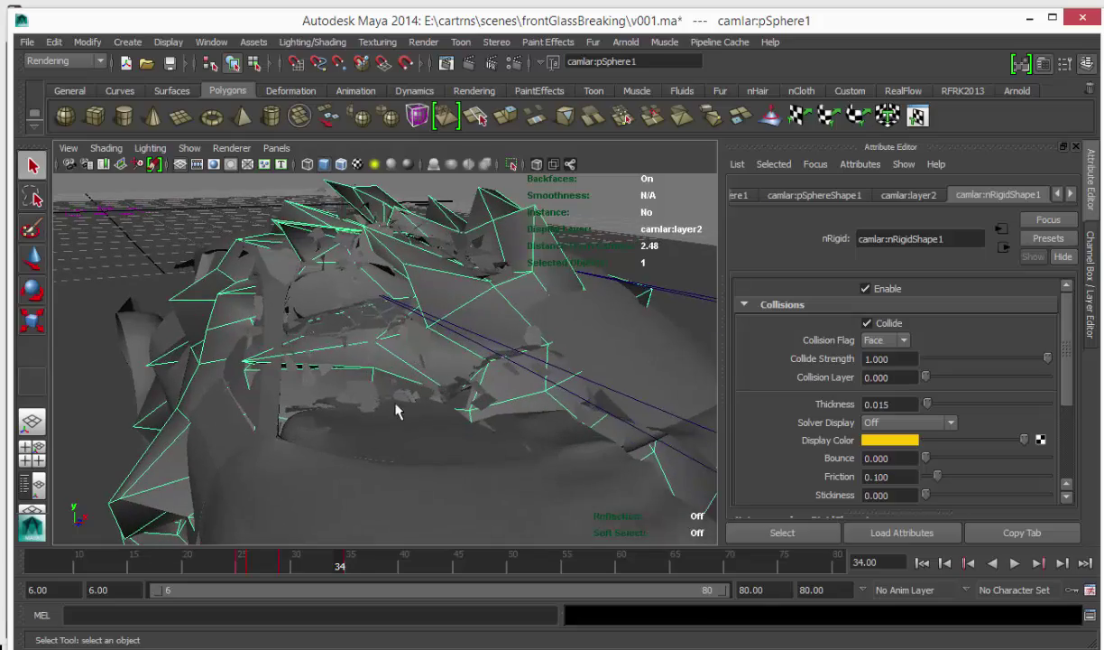
pyautogui.keyDown('alt'); pyautogui.moveTo(264, 363); pyautogui.dragTo(210, 338); pyautogui.keyUp('alt')
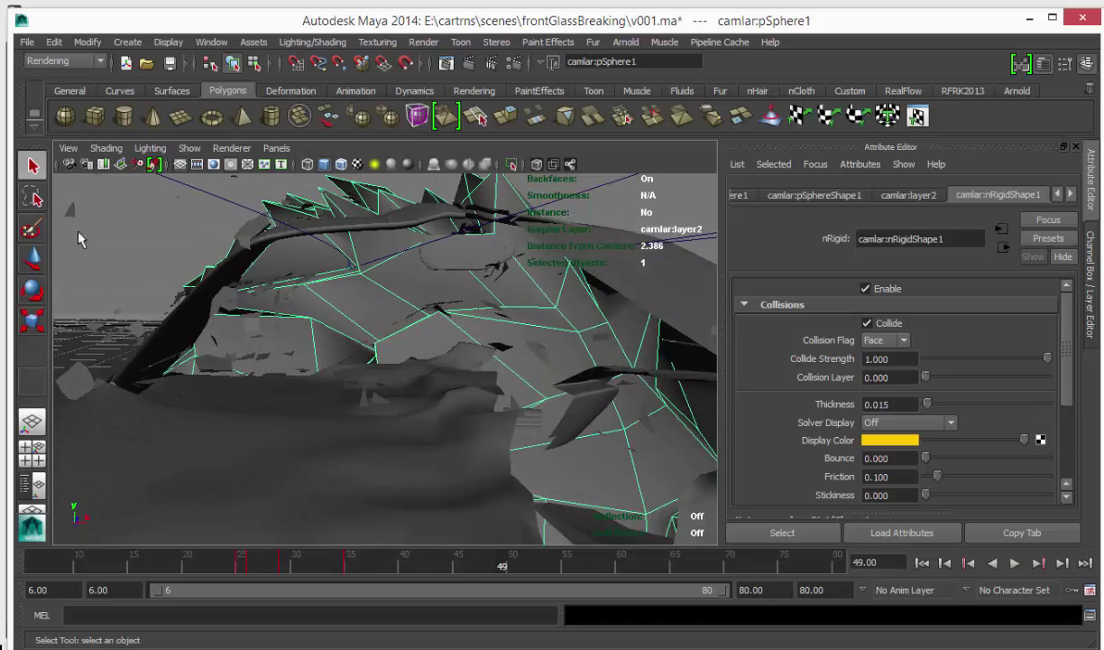
# Step: Select the broken front glass mesh rightPart97 and examine its flying shards at frame 49
pyautogui.click(69, 212)
pyautogui.keyDown('alt'); pyautogui.moveTo(136, 253); pyautogui.dragTo(248, 323); pyautogui.keyUp('alt')
pyautogui.keyDown('alt'); pyautogui.moveTo(248, 323); pyautogui.dragTo(257, 357, button='right'); pyautogui.keyUp('alt')
pyautogui.keyDown('alt'); pyautogui.moveTo(258, 357); pyautogui.dragTo(370, 307); pyautogui.keyUp('alt')
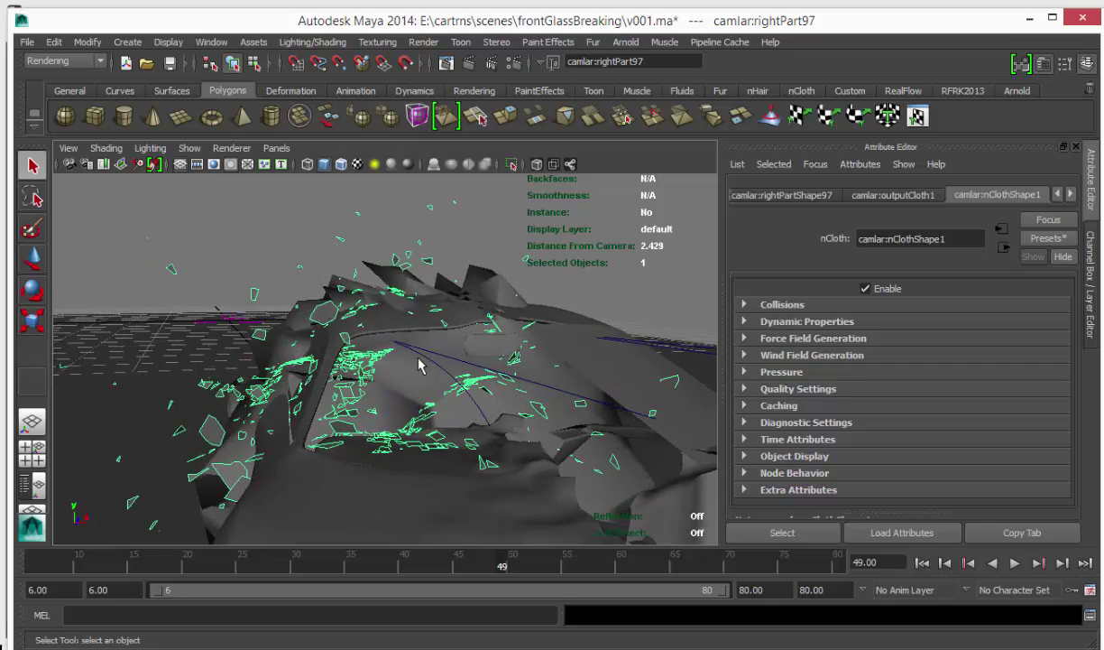
pyautogui.keyDown('alt'); pyautogui.moveTo(417, 364); pyautogui.dragTo(367, 337); pyautogui.keyUp('alt')
pyautogui.keyDown('alt'); pyautogui.moveTo(305, 280); pyautogui.dragTo(416, 266); pyautogui.keyUp('alt')
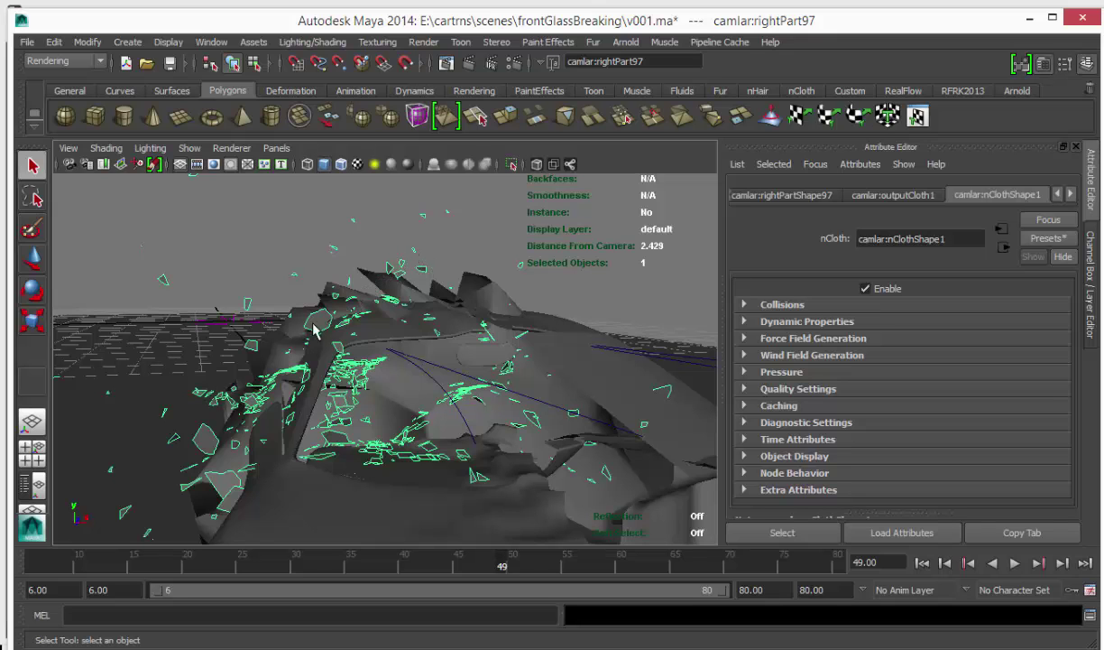
pyautogui.keyDown('alt'); pyautogui.moveTo(314, 336); pyautogui.dragTo(329, 320); pyautogui.keyUp('alt')
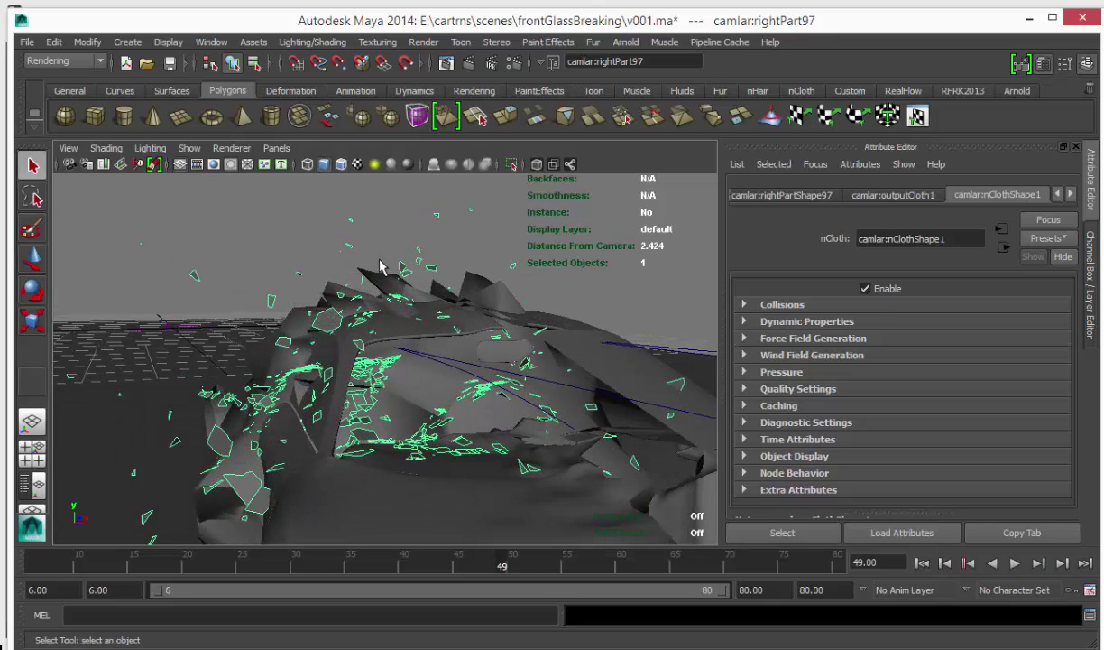
# Step: Examine the front glass shards above the split car from a wider view at frame 40
pyautogui.keyDown('alt'); pyautogui.moveTo(568, 341); pyautogui.dragTo(436, 269); pyautogui.keyUp('alt')
pyautogui.keyDown('alt'); pyautogui.moveTo(544, 342); pyautogui.dragTo(415, 416); pyautogui.keyUp('alt')
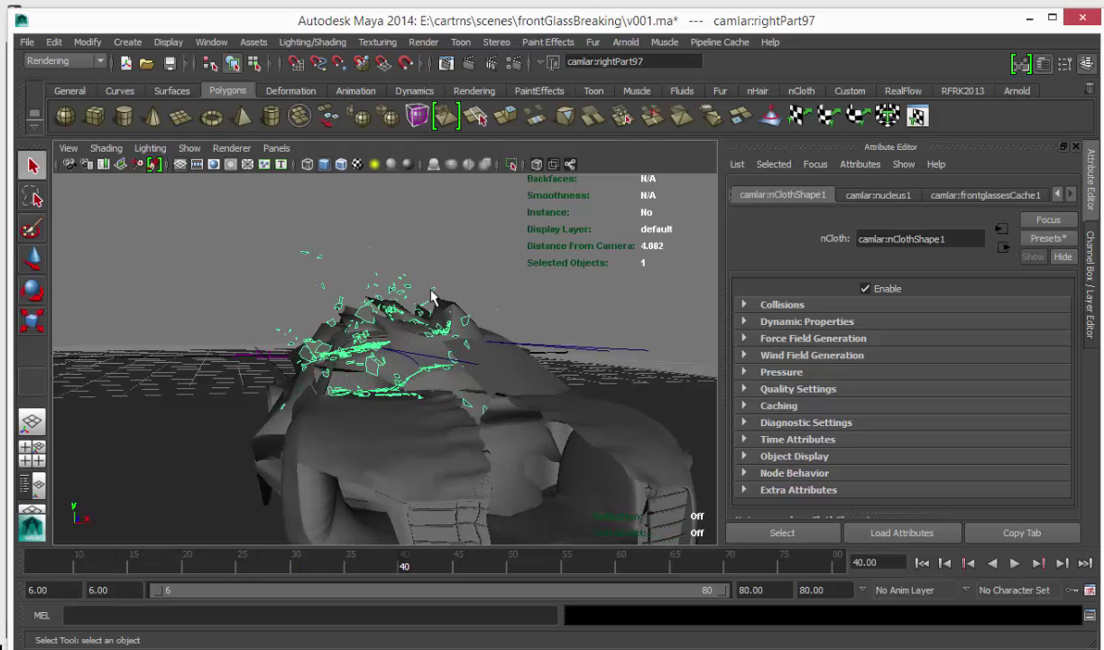
pyautogui.scroll(4, 434, 308)
pyautogui.scroll(-1, 337, 282)
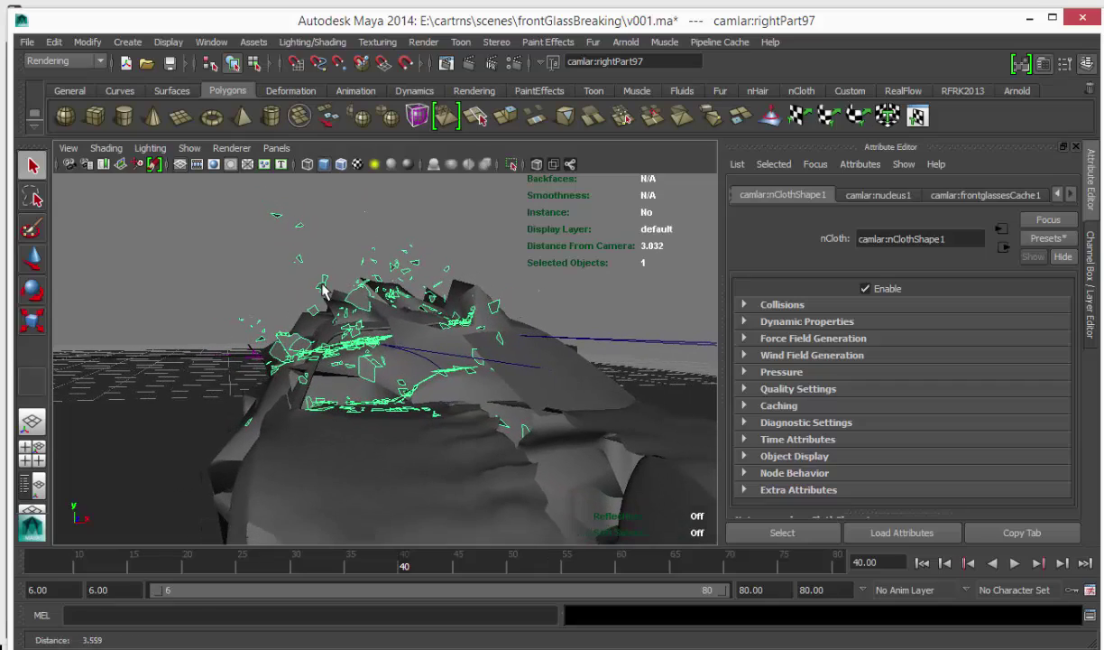
pyautogui.keyDown('alt'); pyautogui.moveTo(367, 273); pyautogui.dragTo(343, 287); pyautogui.keyUp('alt')
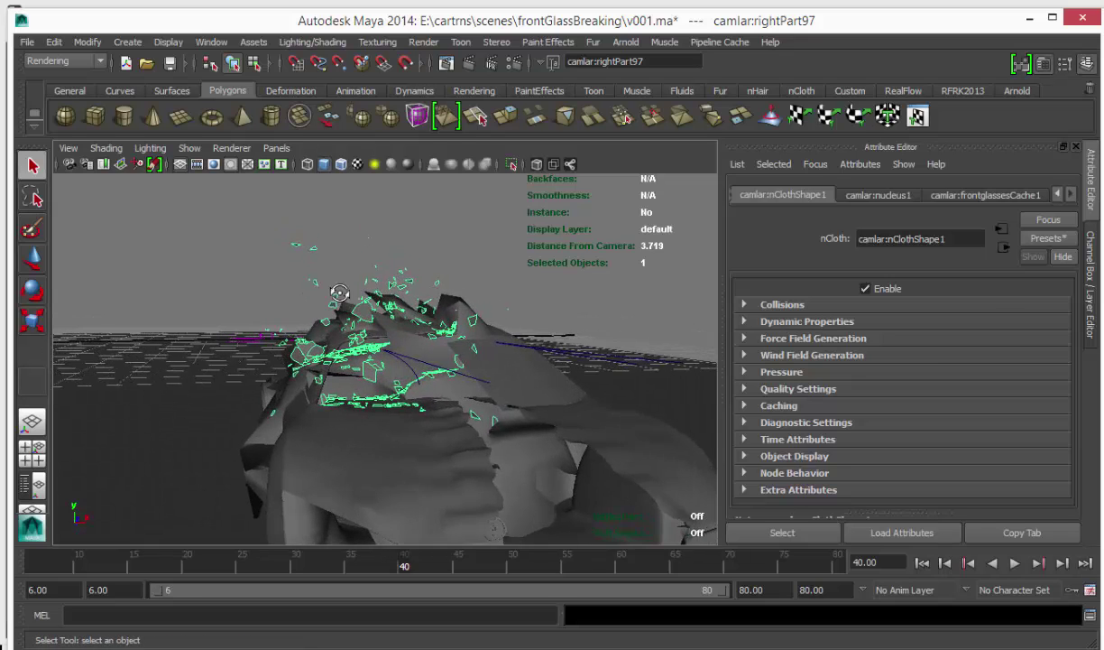
pyautogui.keyDown('alt'); pyautogui.moveTo(536, 301); pyautogui.dragTo(499, 281, button='middle'); pyautogui.keyUp('alt')
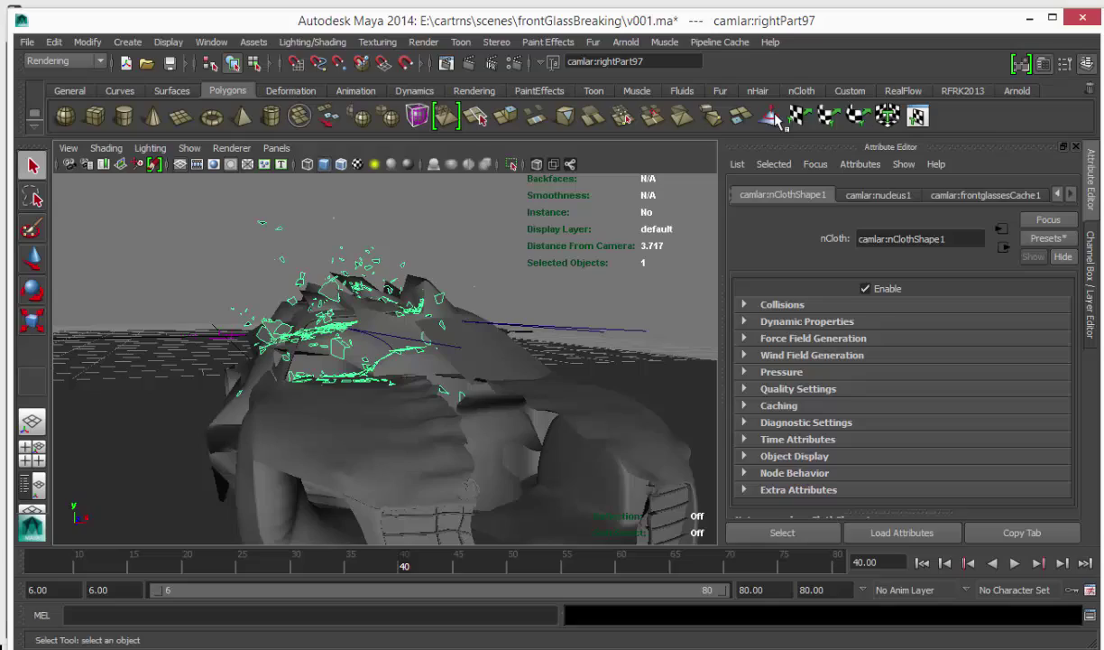
# Step: Close the frontGlassBreaking scene without saving and view the whole car in the interiorFire scene v003.ma
pyautogui.click(1080, 18)
pyautogui.click(610, 339)
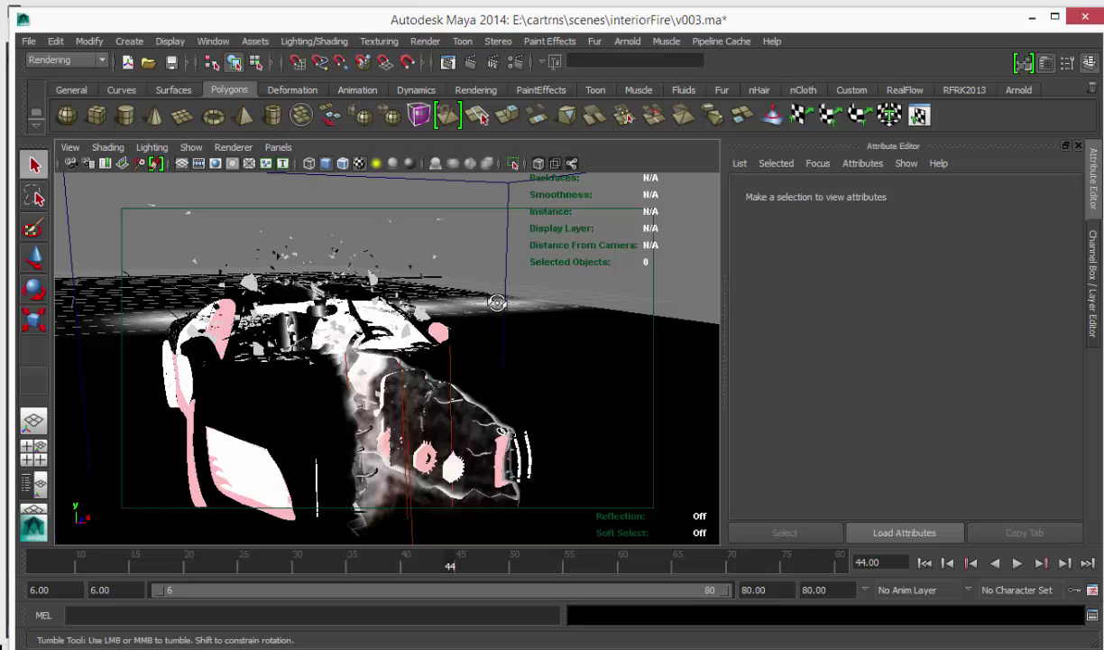
pyautogui.keyDown('alt'); pyautogui.moveTo(497, 302); pyautogui.dragTo(454, 313); pyautogui.keyUp('alt')
pyautogui.keyDown('alt'); pyautogui.moveTo(454, 313); pyautogui.dragTo(433, 284, button='right'); pyautogui.keyUp('alt')
pyautogui.keyDown('alt'); pyautogui.moveTo(433, 284); pyautogui.dragTo(444, 277, button='middle'); pyautogui.keyUp('alt')
pyautogui.keyDown('alt'); pyautogui.moveTo(445, 277); pyautogui.dragTo(458, 271); pyautogui.keyUp('alt')
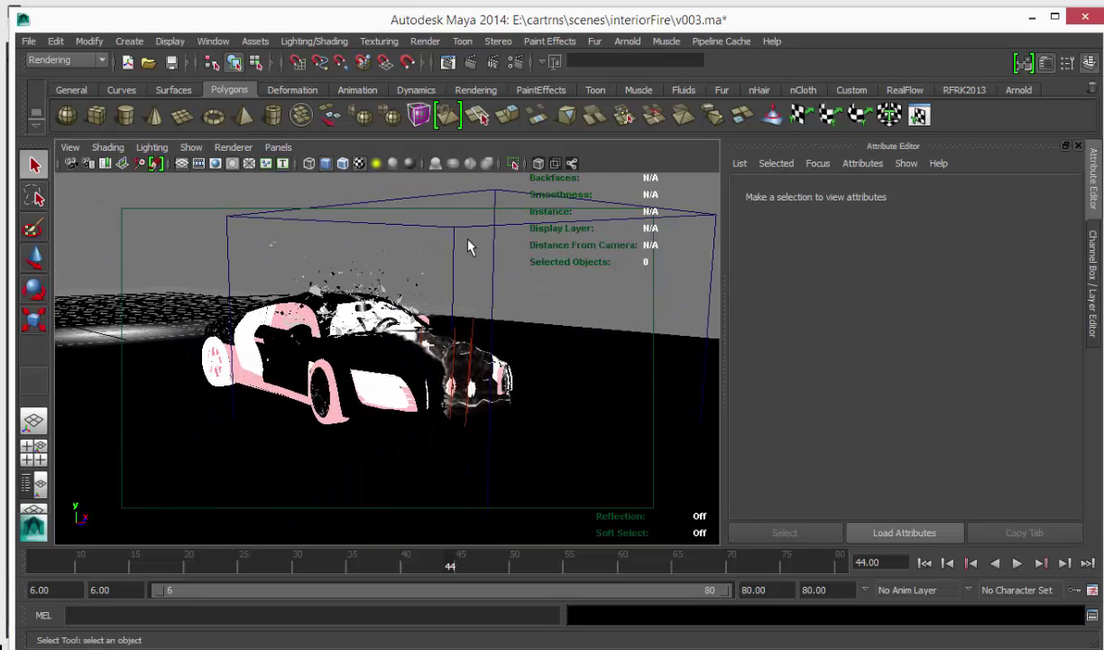
# Step: Select the import1:fluid1 fire container around the car and frame it to show its container properties
pyautogui.click(495, 254)
pyautogui.press('f')
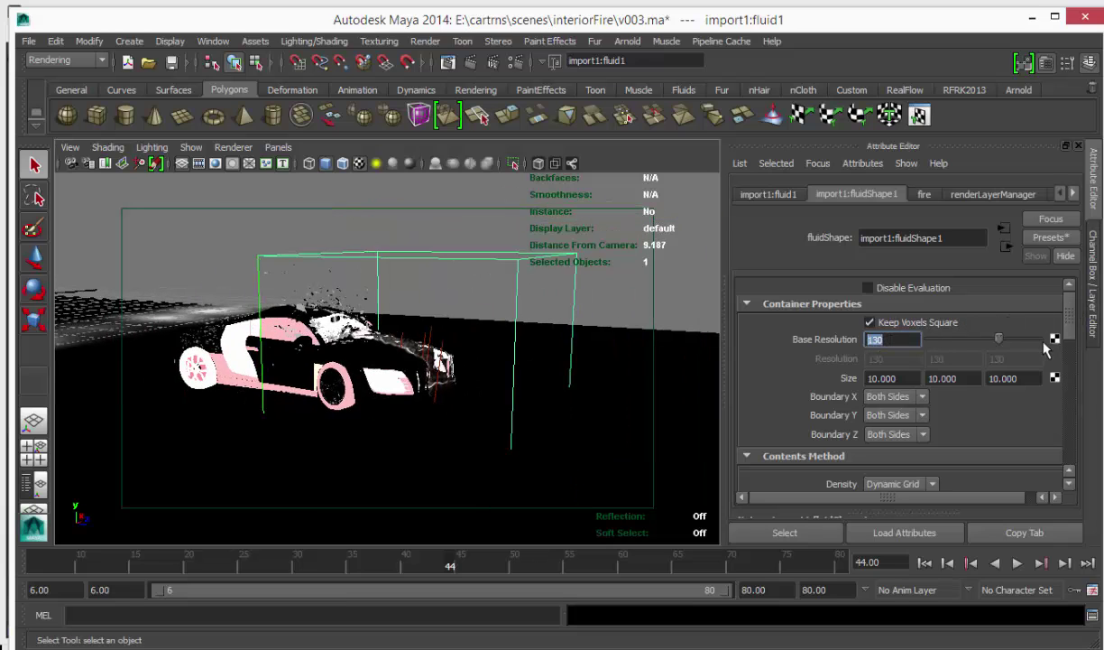
# Step: Review the fire fluid's Shading, Color, Incandescence and Opacity settings on import1:fluidShape1
pyautogui.scroll(-10, 1028, 370)
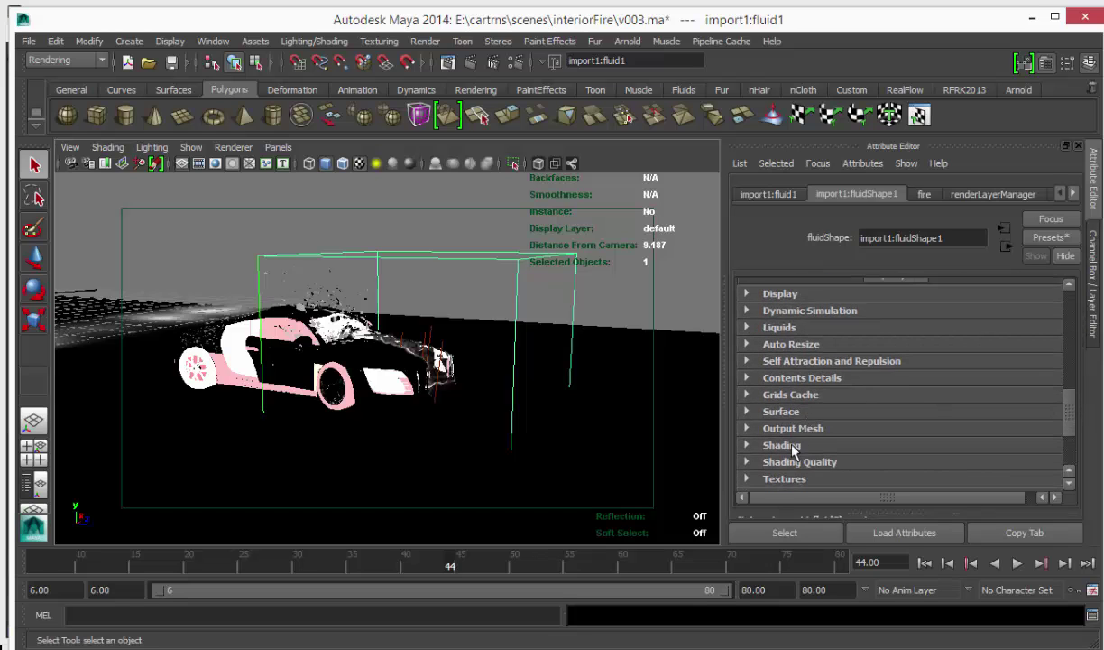
pyautogui.scroll(-3, 848, 438)
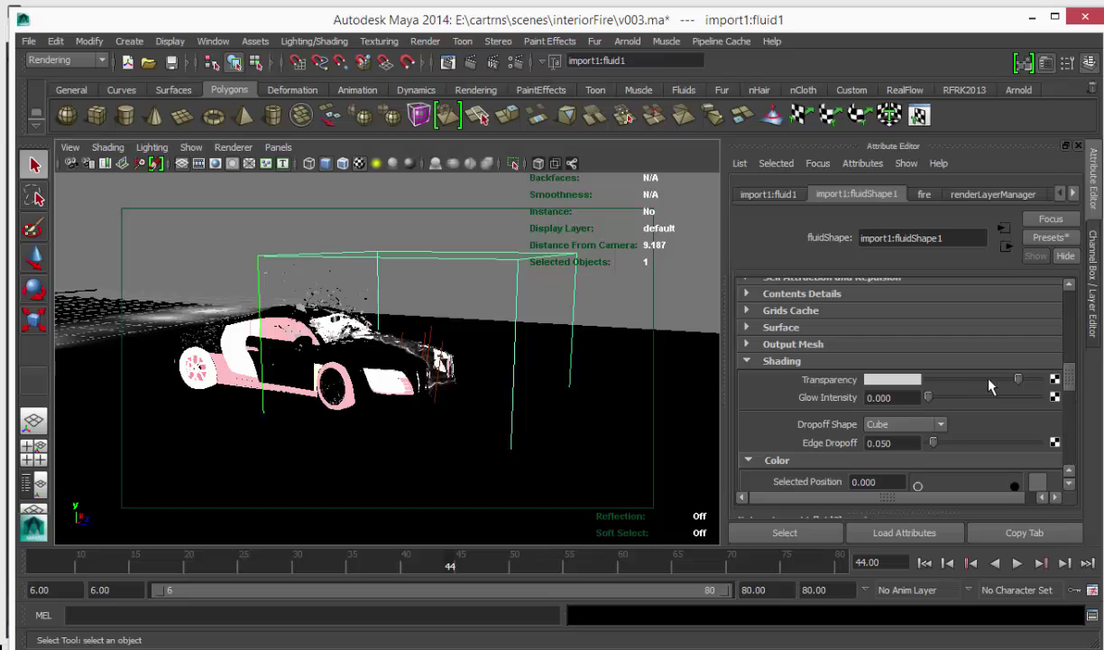
pyautogui.scroll(-8, 948, 394)
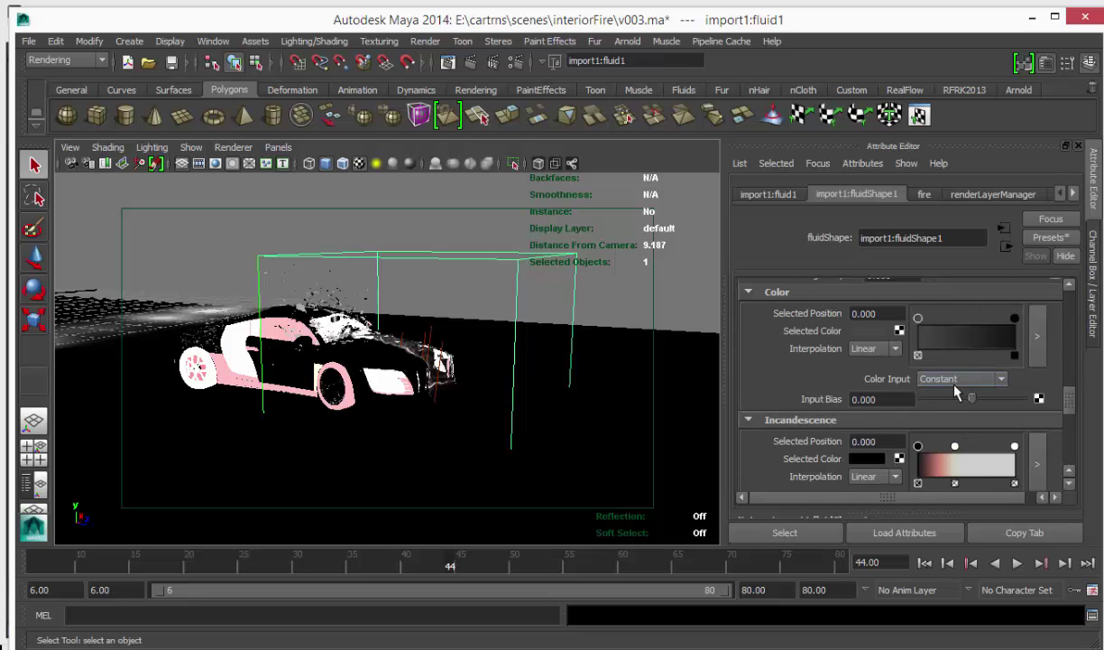
pyautogui.scroll(-3, 943, 388)
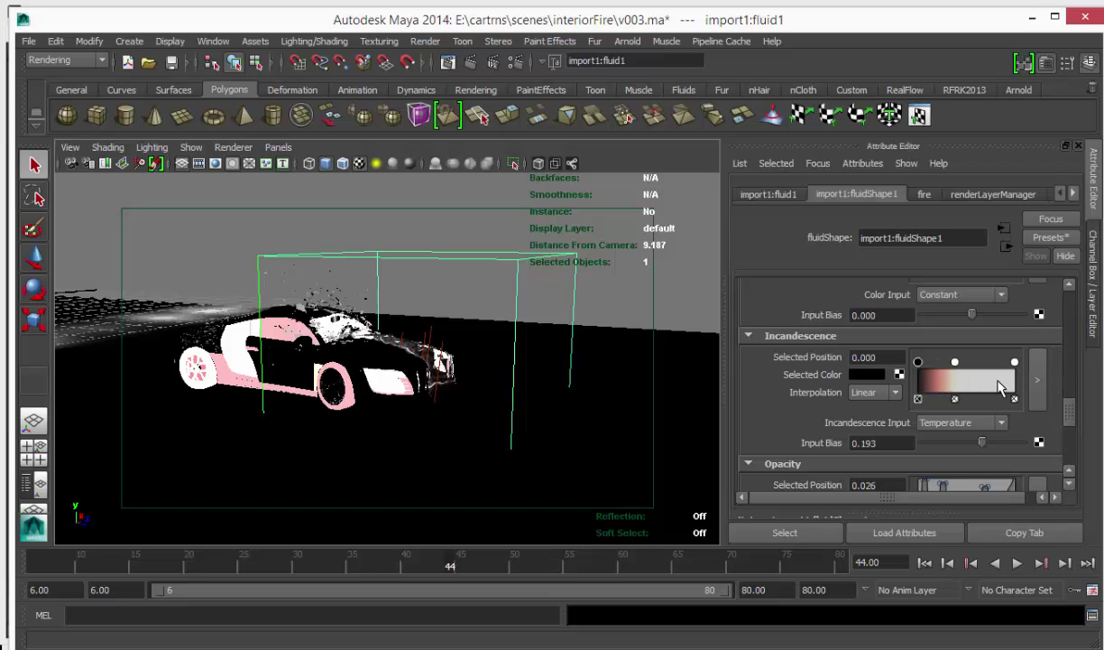
pyautogui.scroll(-3, 1068, 408)
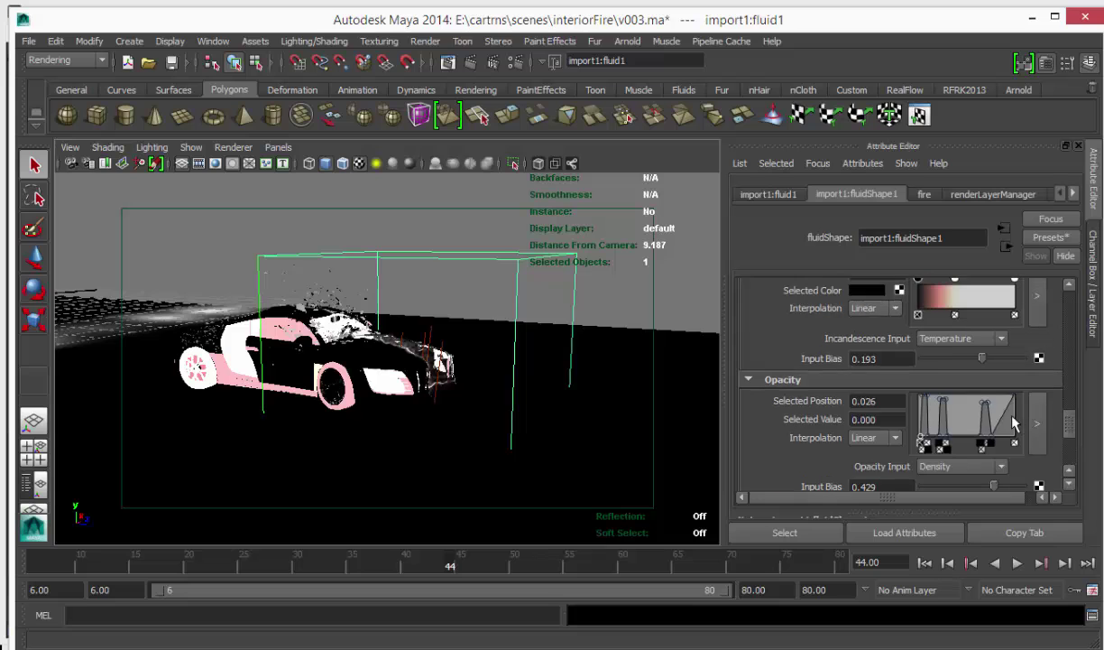
# Step: Examine the fire fluid's opacity ramp in its enlarged editor and close the editor
pyautogui.click(1039, 422)
pyautogui.moveTo(693, 200); pyautogui.dragTo(656, 251)
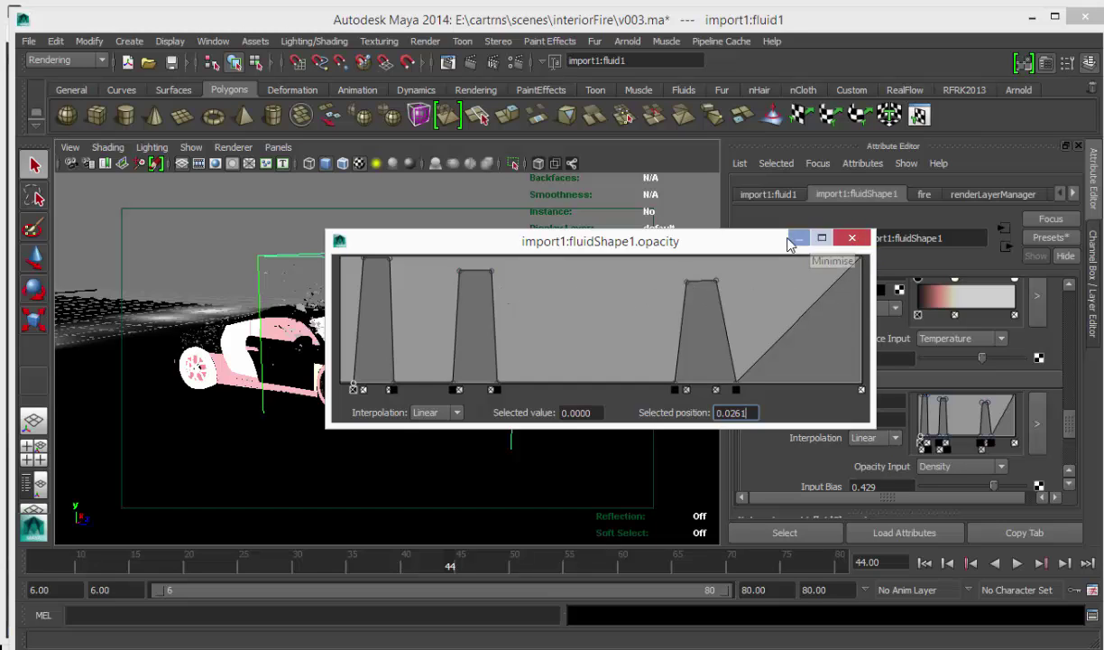
pyautogui.moveTo(774, 243); pyautogui.dragTo(733, 248)
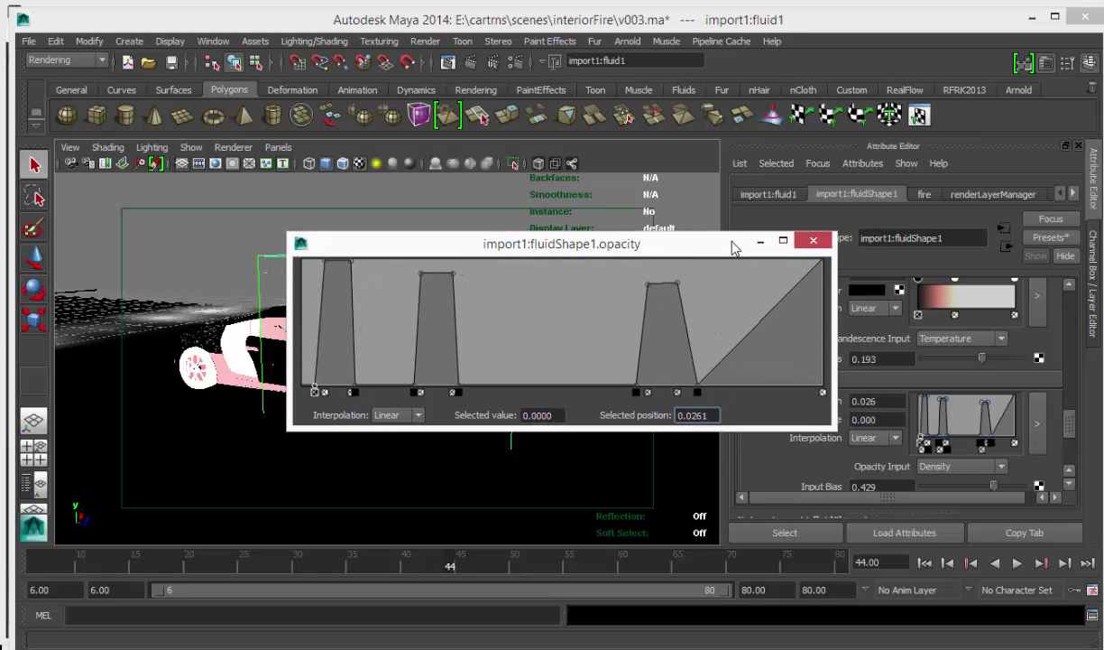
pyautogui.click(814, 242)
# Step: Check the fire fluid's Textures settings and view its container around the split car from another angle
pyautogui.moveTo(1069, 424); pyautogui.dragTo(1072, 458)
pyautogui.click(792, 379)
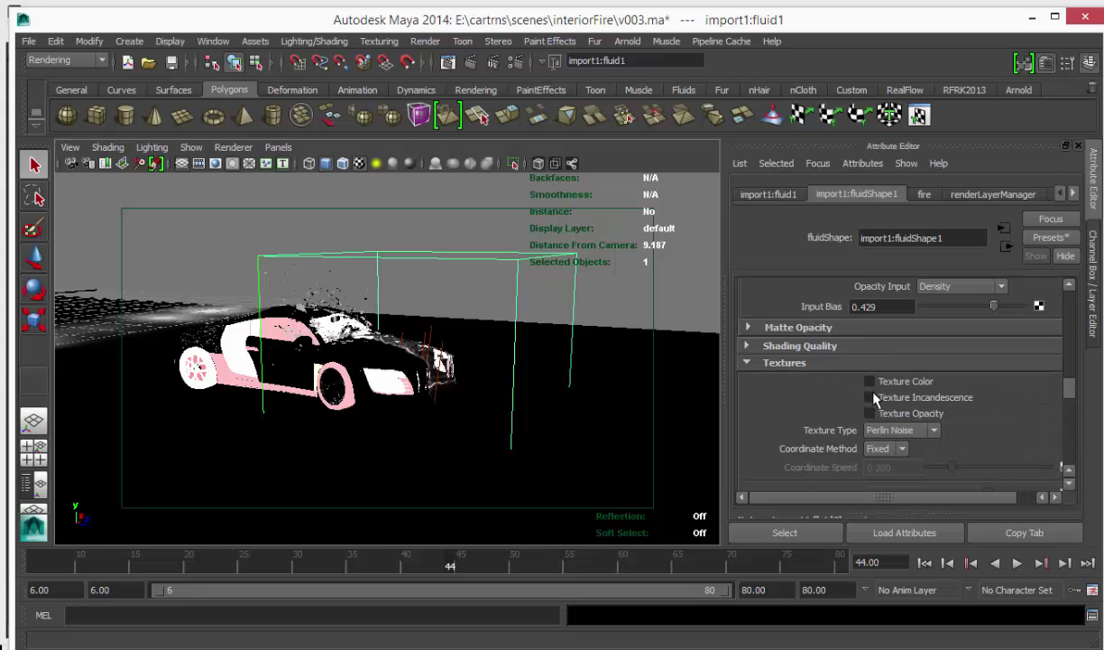
pyautogui.keyDown('alt'); pyautogui.moveTo(435, 348); pyautogui.dragTo(516, 334); pyautogui.keyUp('alt')
pyautogui.keyDown('alt'); pyautogui.moveTo(516, 334); pyautogui.dragTo(631, 356, button='right'); pyautogui.keyUp('alt')
pyautogui.keyDown('alt'); pyautogui.moveTo(632, 356); pyautogui.dragTo(572, 340); pyautogui.keyUp('alt')
pyautogui.keyDown('alt'); pyautogui.moveTo(572, 341); pyautogui.dragTo(505, 312, button='right'); pyautogui.keyUp('alt')
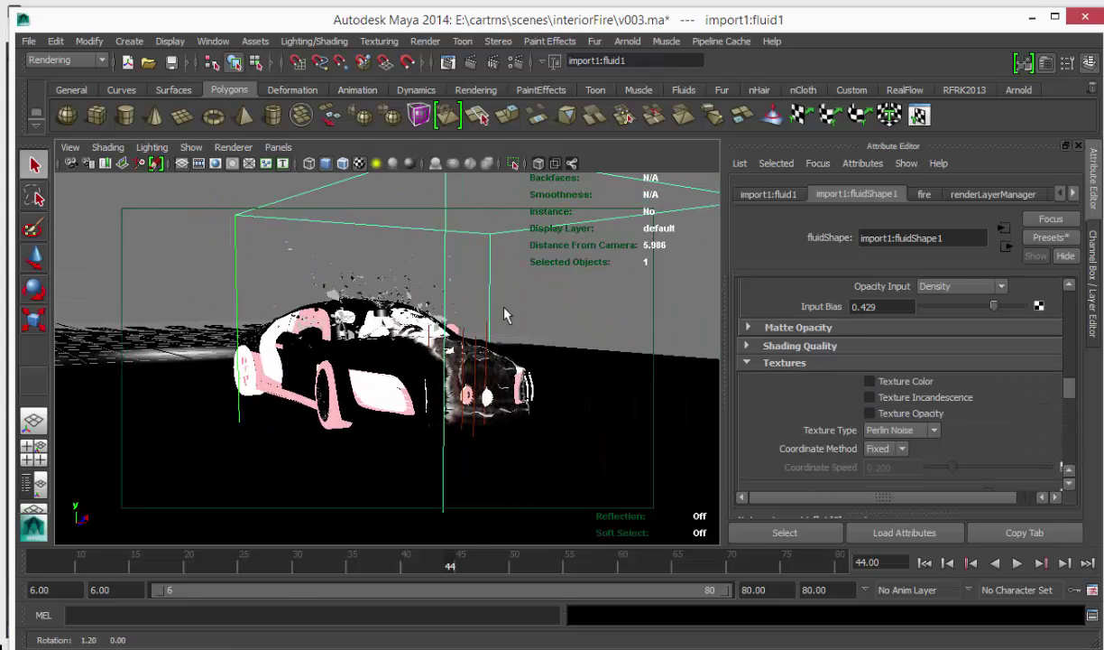
# Step: Close the interiorFire scene without saving and inspect the torn front of the car up close in the parts scene v001.ma
pyautogui.click(1075, 19)
pyautogui.click(627, 342)
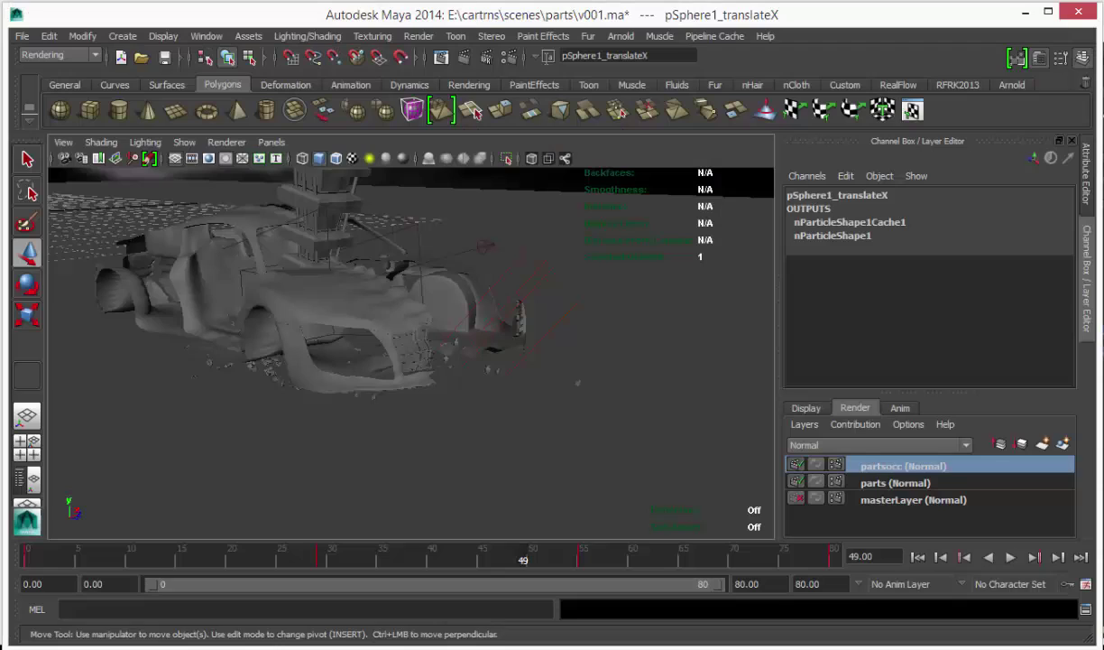
pyautogui.keyDown('alt'); pyautogui.moveTo(492, 309); pyautogui.dragTo(431, 339); pyautogui.keyUp('alt')
pyautogui.keyDown('alt'); pyautogui.moveTo(432, 339); pyautogui.dragTo(583, 354, button='middle'); pyautogui.keyUp('alt')
pyautogui.keyDown('alt'); pyautogui.moveTo(582, 354); pyautogui.dragTo(649, 375, button='right'); pyautogui.keyUp('alt')
pyautogui.keyDown('alt'); pyautogui.moveTo(650, 375); pyautogui.dragTo(650, 354); pyautogui.keyUp('alt')
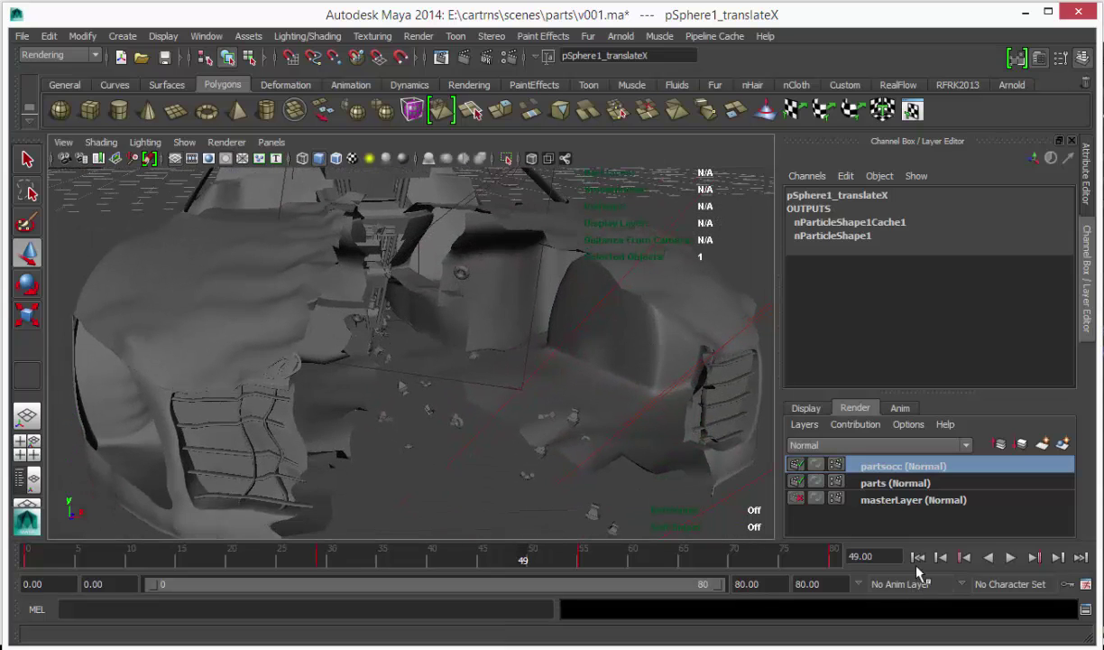
# Step: Play the flying car parts from frame 0, and play the animation of the groundParticle scene v002.ma
pyautogui.click(918, 559)
pyautogui.hotkey('alt', 'v')
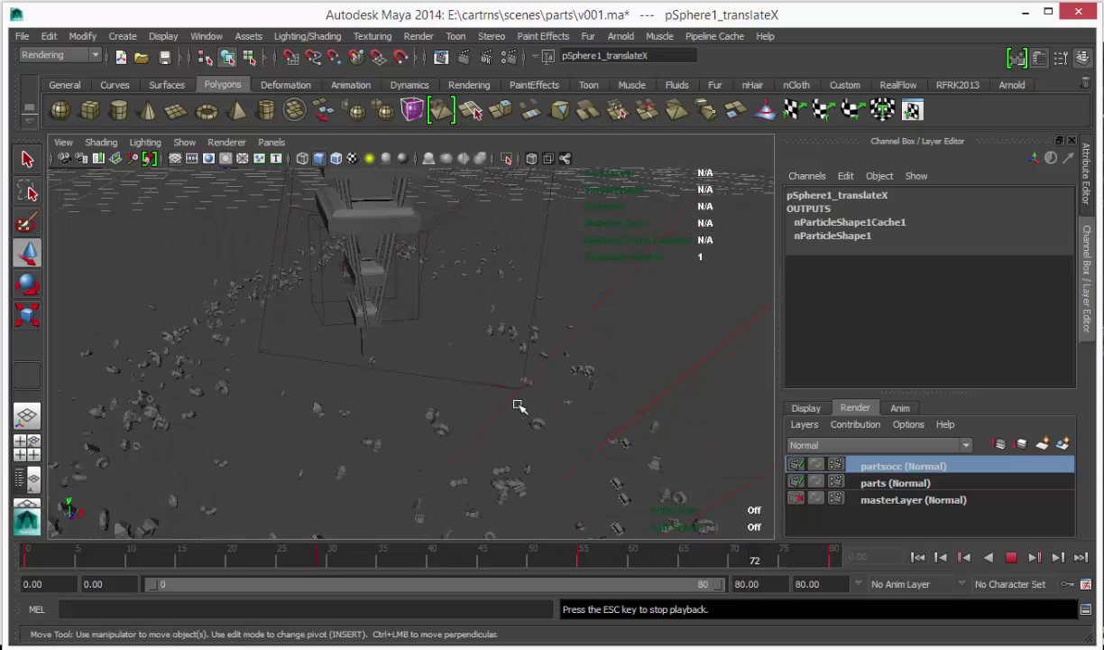
pyautogui.moveTo(487, 648)
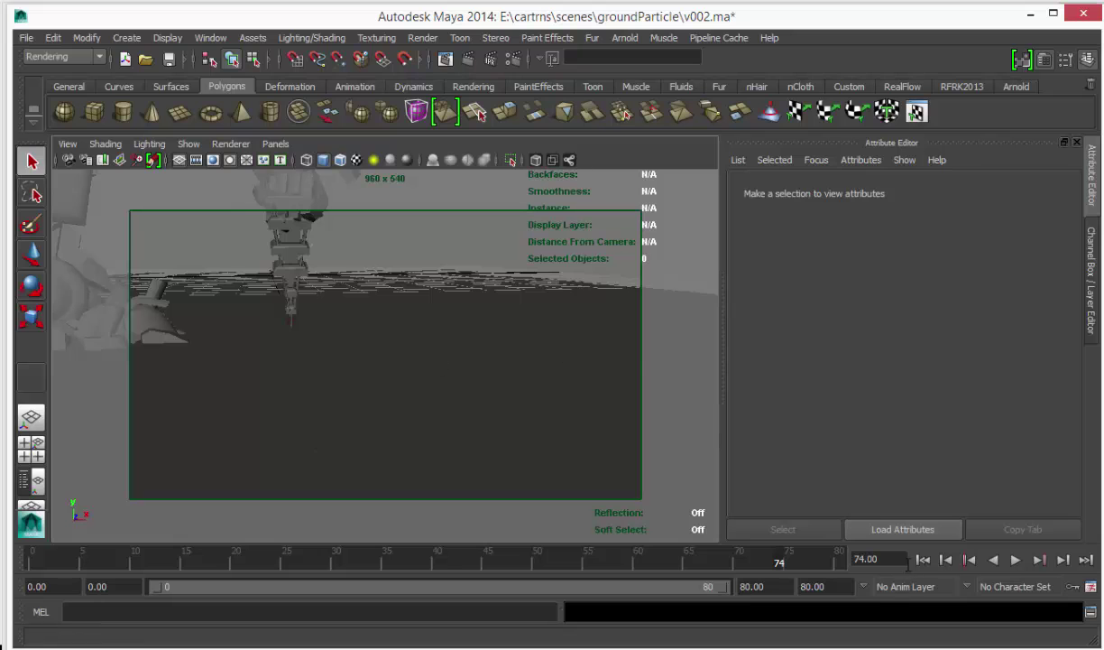
pyautogui.hotkey('alt', 'v')
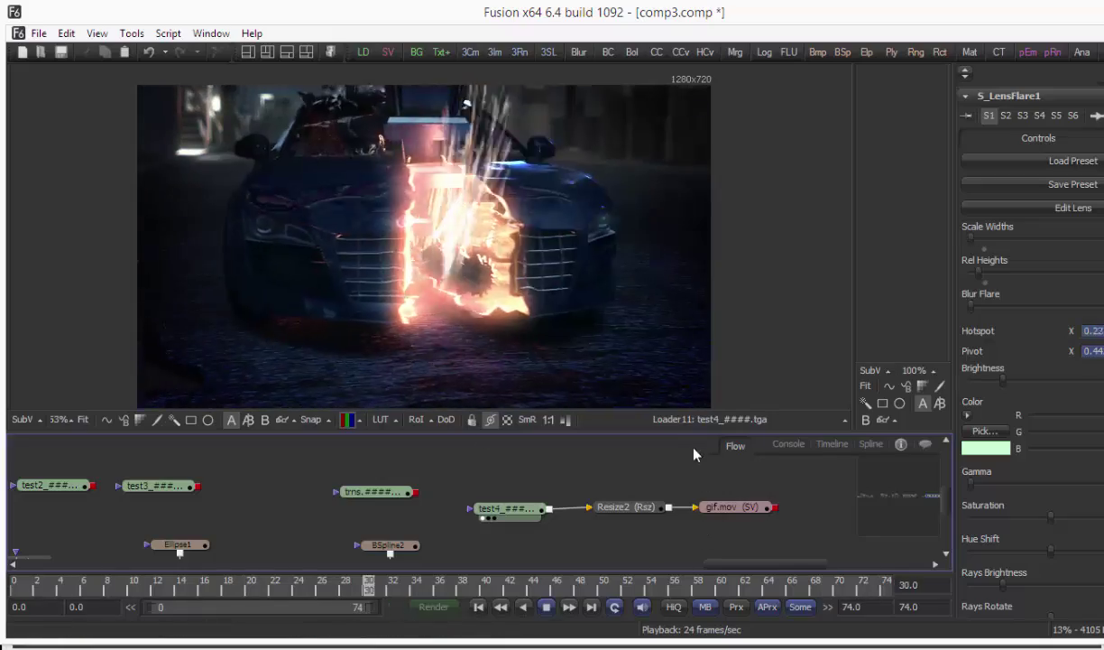
# Step: Switch to Fusion, enlarge the viewer over the node flow and fit the playing comp3.comp image to it
pyautogui.moveTo(688, 434); pyautogui.dragTo(638, 489)
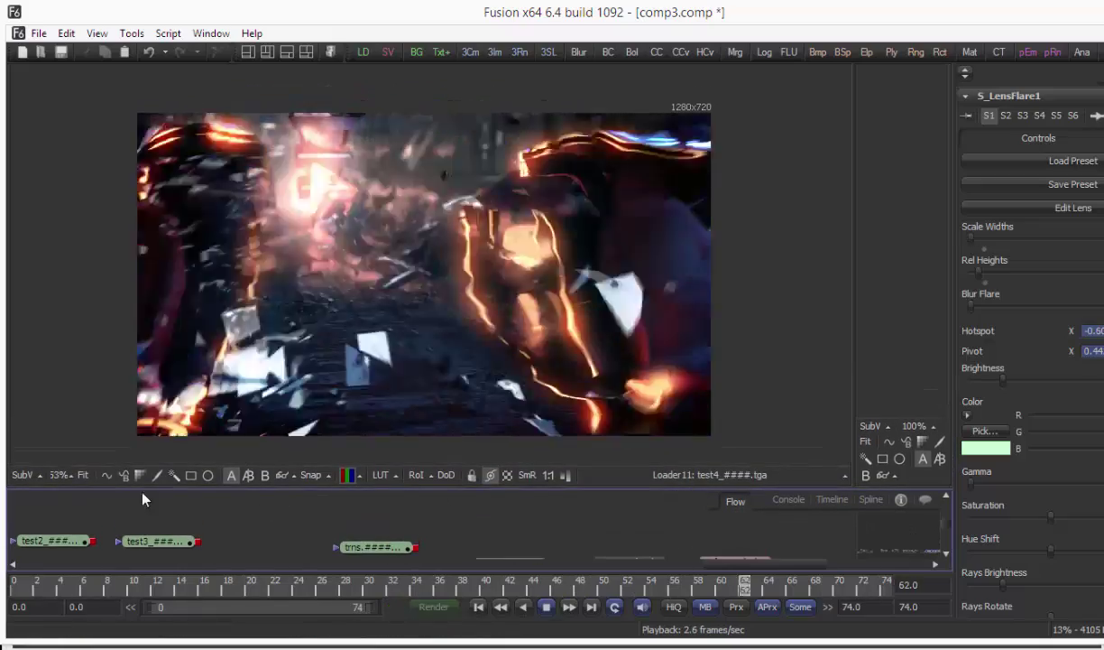
pyautogui.click(85, 477)
pyautogui.moveTo(84, 489); pyautogui.dragTo(86, 511)
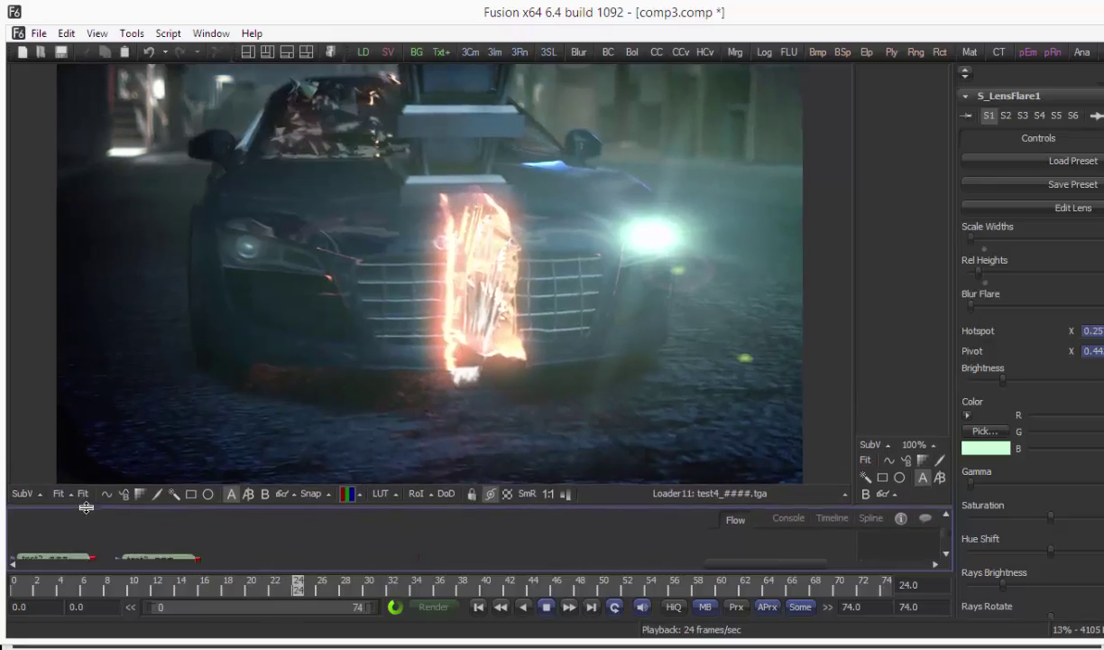